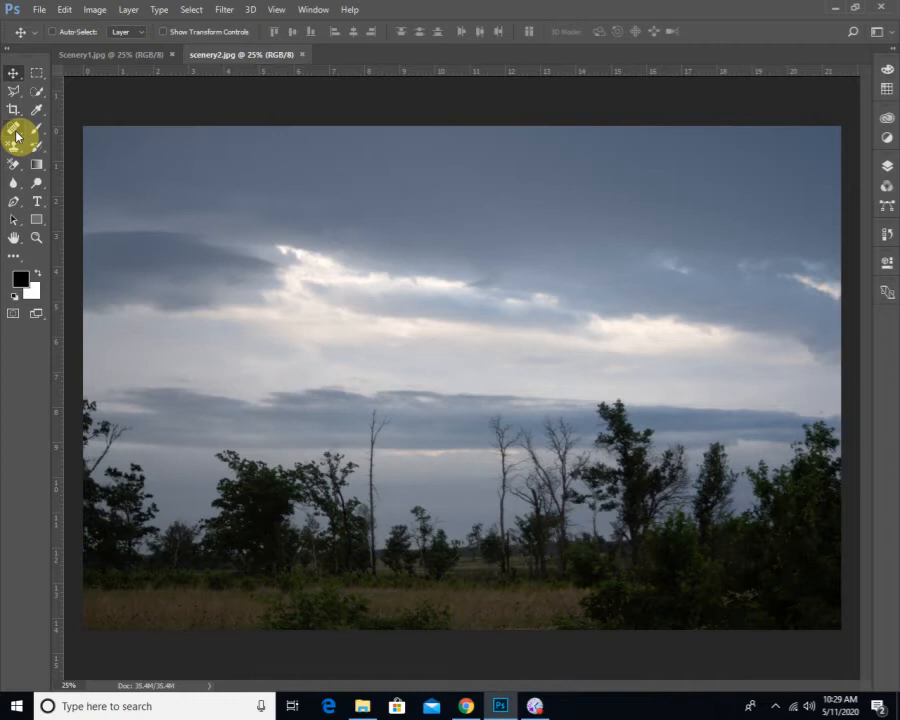
Activate the Clone Stamp tool and enlarge its brush to 400 px.
{"action": "left_click", "coordinate": [15, 150]}
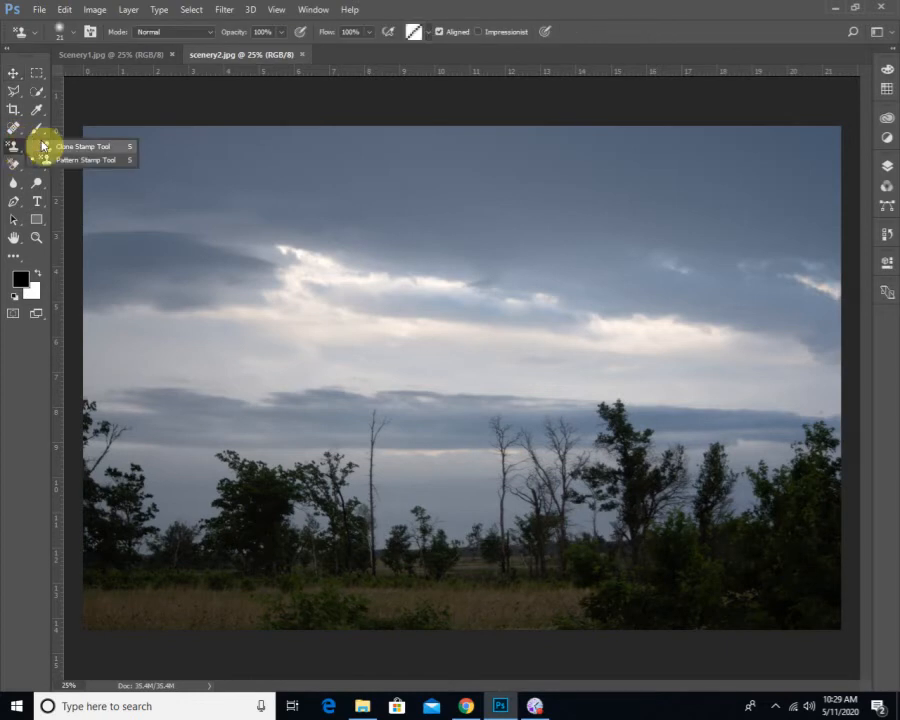
{"action": "left_click", "coordinate": [56, 146]}
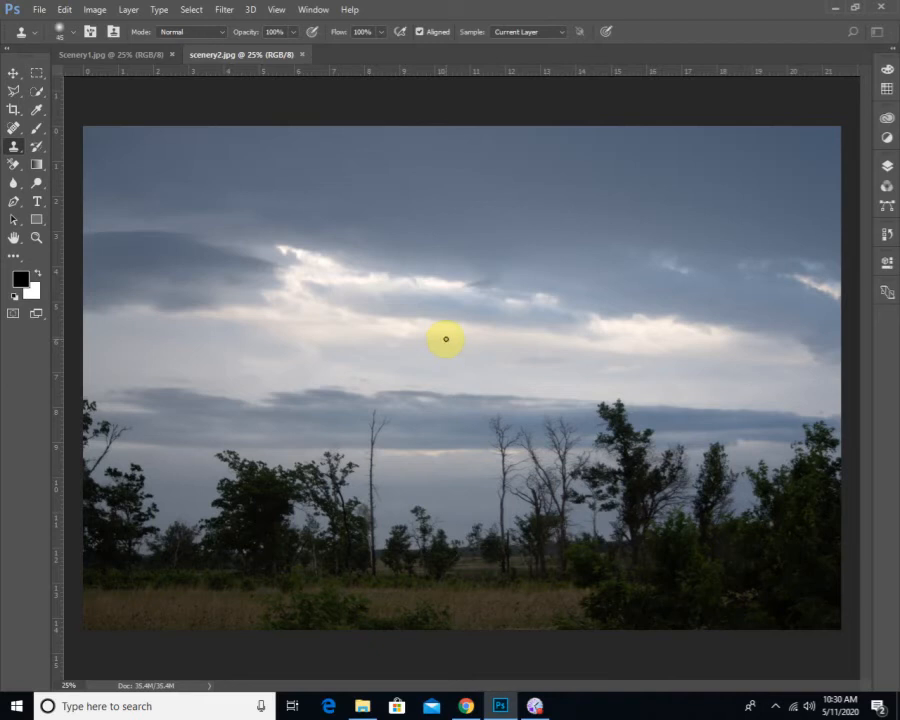
{"action": "key", "text": "bracketright"}
{"action": "key", "text": "bracketright"}
{"action": "key", "text": "bracketright"}
{"action": "key", "text": "bracketright"}
{"action": "key", "text": "bracketright"}
{"action": "key", "text": "bracketright"}
{"action": "key", "text": "bracketright"}
{"action": "key", "text": "bracketright"}
{"action": "key", "text": "bracketright"}
{"action": "key", "text": "bracketright"}
{"action": "key", "text": "bracketright"}
{"action": "key", "text": "bracketright"}
{"action": "key", "text": "bracketright"}
{"action": "key", "text": "bracketright"}
{"action": "key", "text": "bracketright"}
{"action": "key", "text": "bracketleft"}
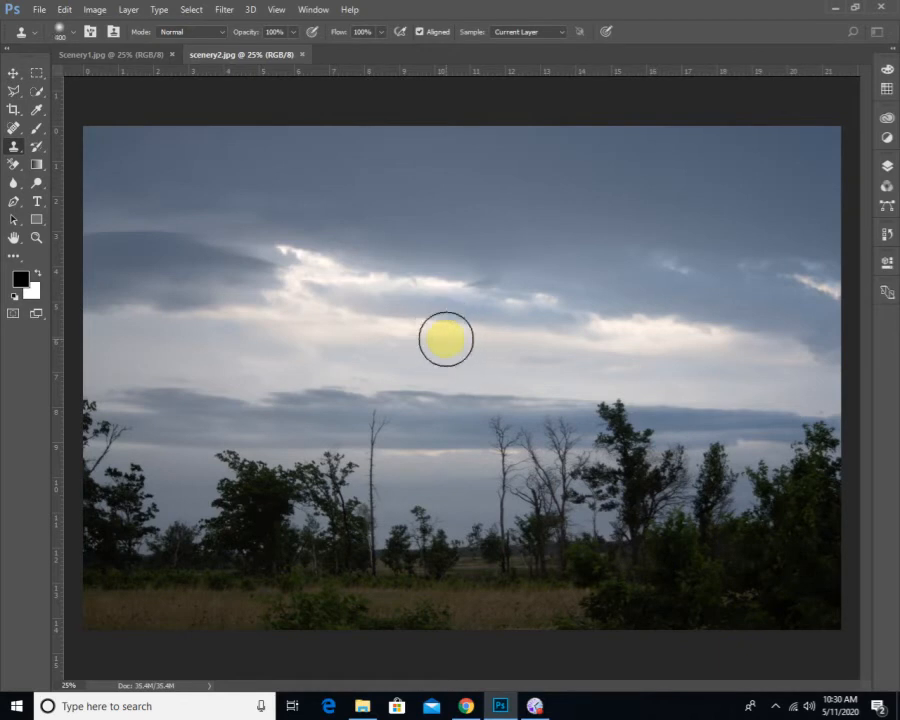
{"action": "key", "text": "bracketleft"}
Set the clone brush's hardness to 61%.
{"action": "left_click", "coordinate": [74, 34]}
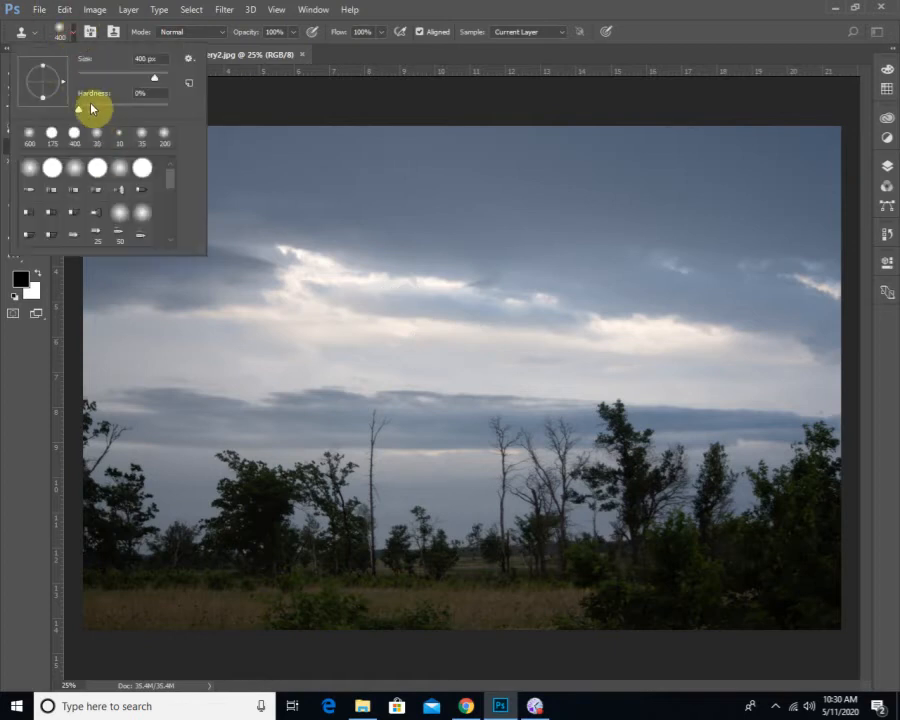
{"action": "mouse_move", "coordinate": [121, 108]}
{"action": "left_mouse_down"}
{"action": "mouse_move", "coordinate": [186, 106]}
{"action": "mouse_move", "coordinate": [119, 111]}
{"action": "left_mouse_up"}
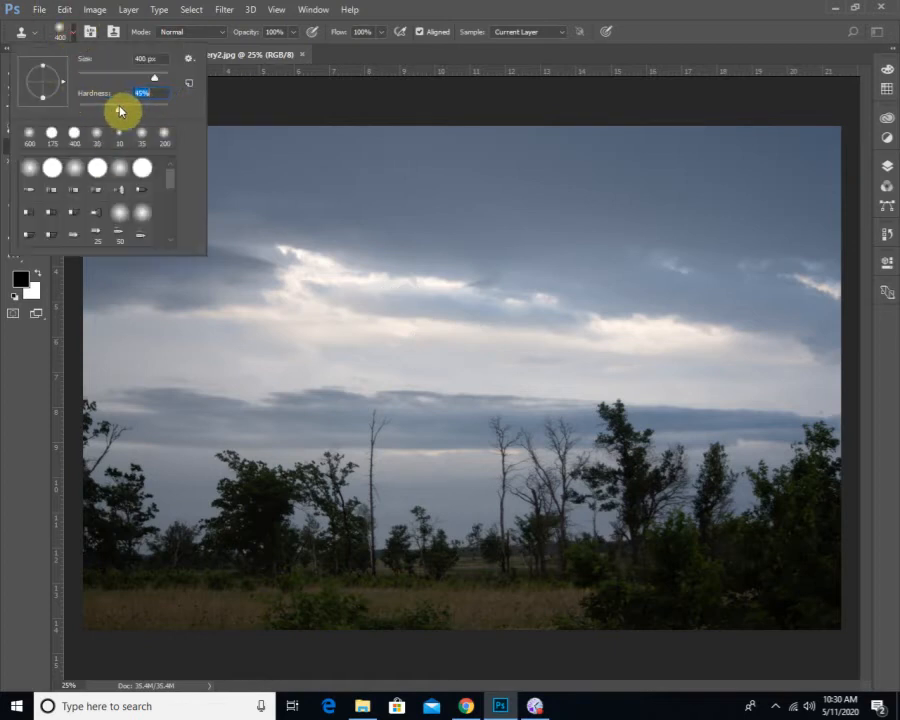
{"action": "left_click", "coordinate": [589, 5]}
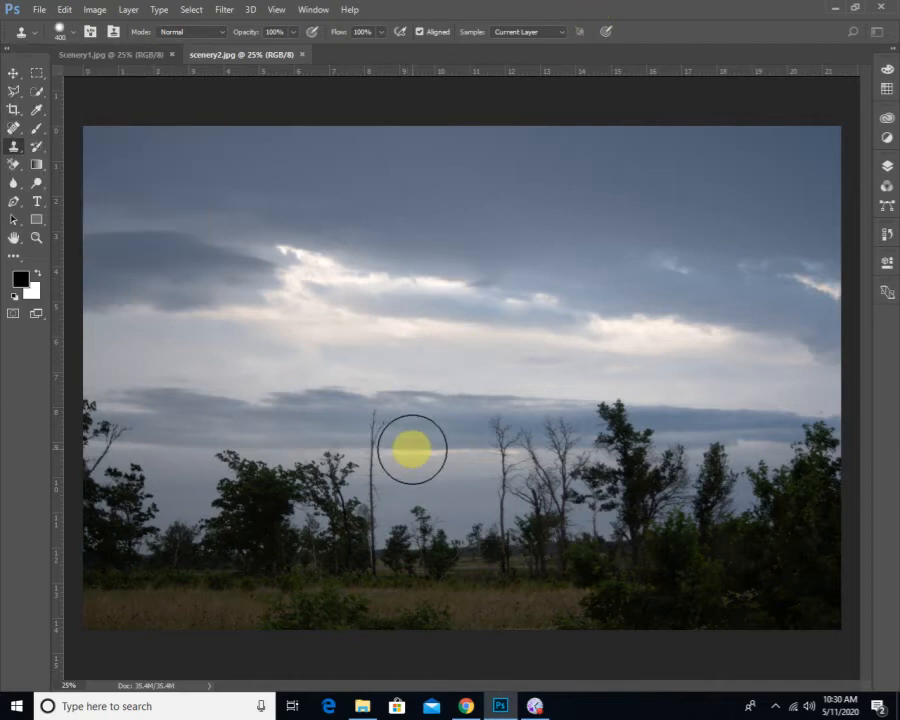
Try cloning the tall leafy tree into the central gap between the bare trees, and undo the strokes.
{"action": "left_click", "coordinate": [617, 419], "text": "alt"}
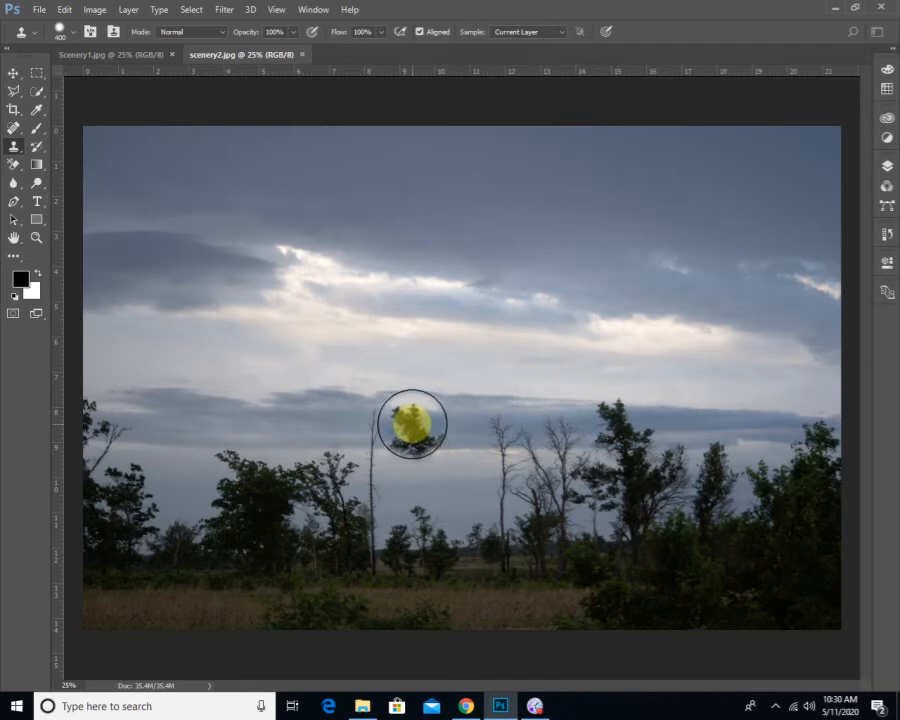
{"action": "mouse_move", "coordinate": [412, 424]}
{"action": "left_mouse_down"}
{"action": "mouse_move", "coordinate": [396, 490]}
{"action": "mouse_move", "coordinate": [455, 474]}
{"action": "mouse_move", "coordinate": [418, 506]}
{"action": "mouse_move", "coordinate": [420, 523]}
{"action": "mouse_move", "coordinate": [430, 527]}
{"action": "mouse_move", "coordinate": [440, 506]}
{"action": "mouse_move", "coordinate": [449, 527]}
{"action": "left_mouse_up"}
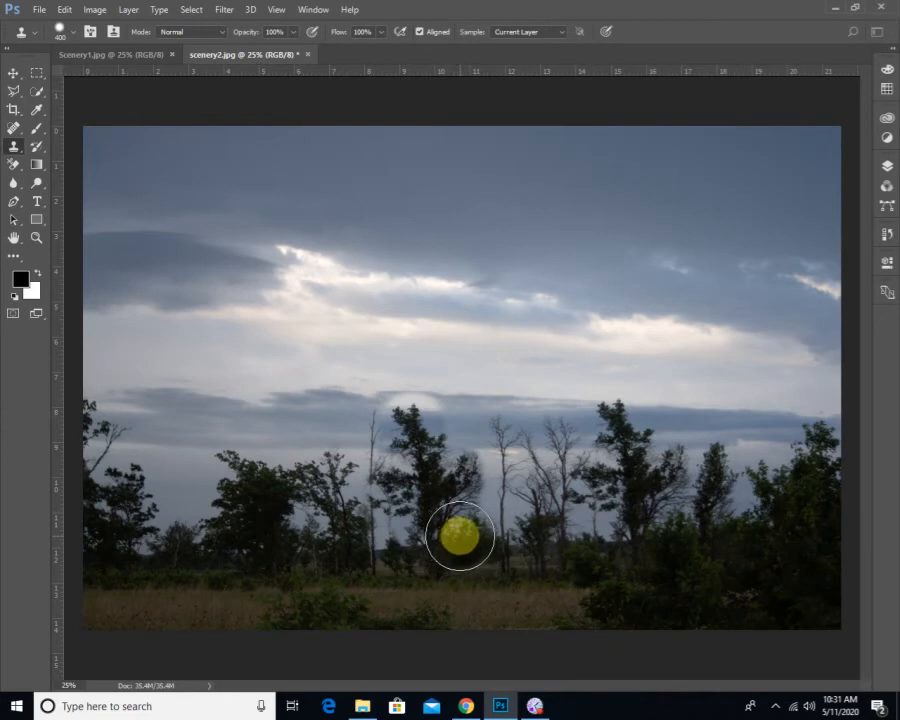
{"action": "key", "text": "ctrl+z"}
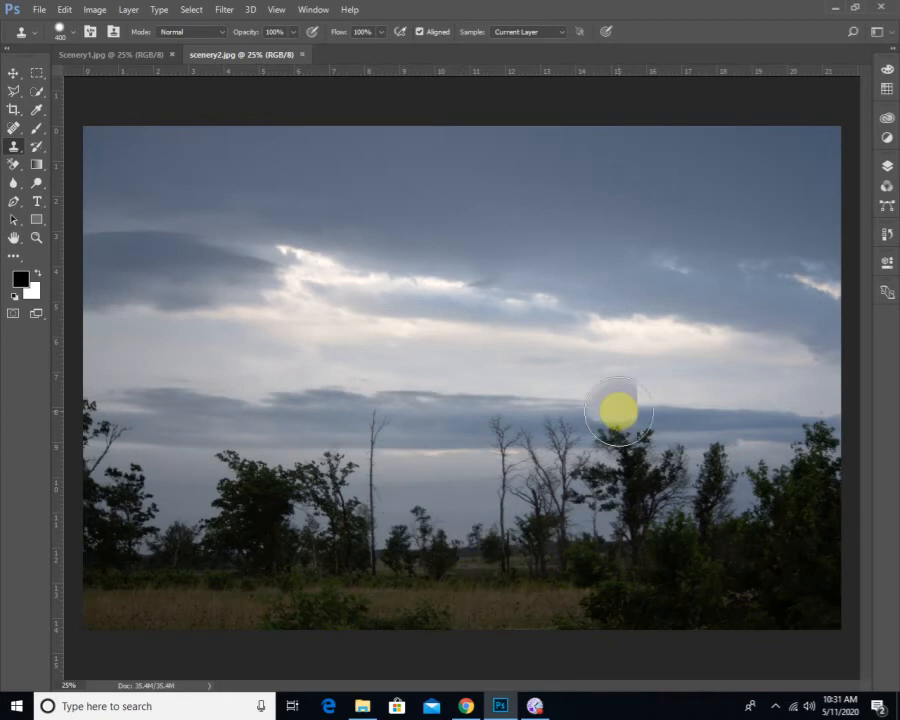
{"action": "left_click", "coordinate": [619, 403], "text": "alt"}
{"action": "mouse_move", "coordinate": [436, 422]}
{"action": "left_mouse_down"}
{"action": "mouse_move", "coordinate": [396, 504]}
{"action": "mouse_move", "coordinate": [428, 497]}
{"action": "mouse_move", "coordinate": [446, 473]}
{"action": "mouse_move", "coordinate": [454, 537]}
{"action": "mouse_move", "coordinate": [470, 499]}
{"action": "mouse_move", "coordinate": [439, 489]}
{"action": "mouse_move", "coordinate": [420, 510]}
{"action": "mouse_move", "coordinate": [394, 512]}
{"action": "mouse_move", "coordinate": [414, 560]}
{"action": "mouse_move", "coordinate": [426, 562]}
{"action": "mouse_move", "coordinate": [445, 489]}
{"action": "mouse_move", "coordinate": [433, 462]}
{"action": "mouse_move", "coordinate": [429, 476]}
{"action": "mouse_move", "coordinate": [394, 478]}
{"action": "left_mouse_up"}
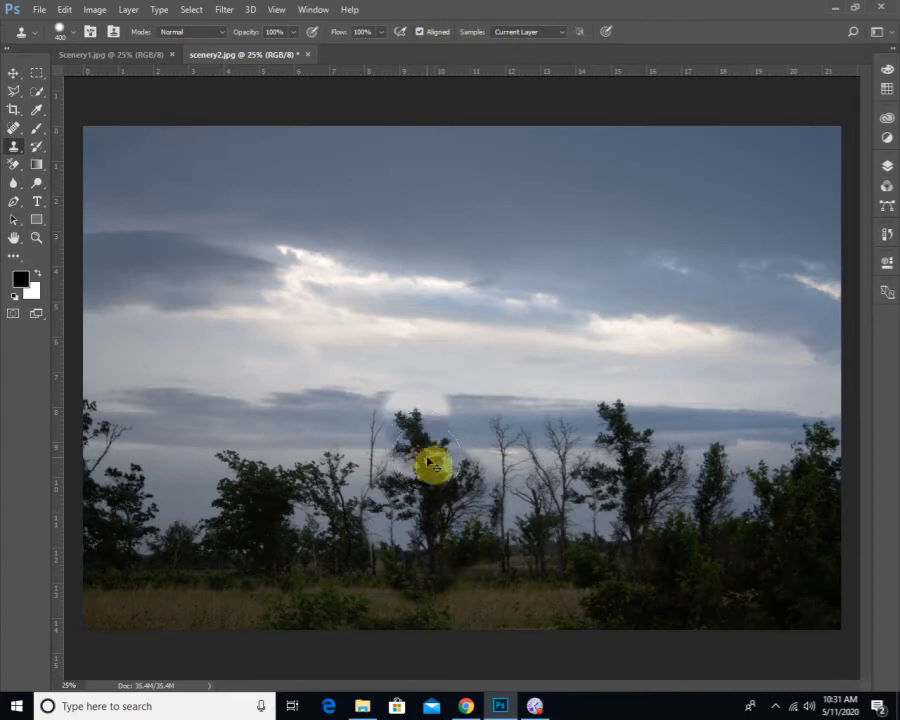
{"action": "key", "text": "ctrl+z"}
{"action": "key", "text": "ctrl+z"}
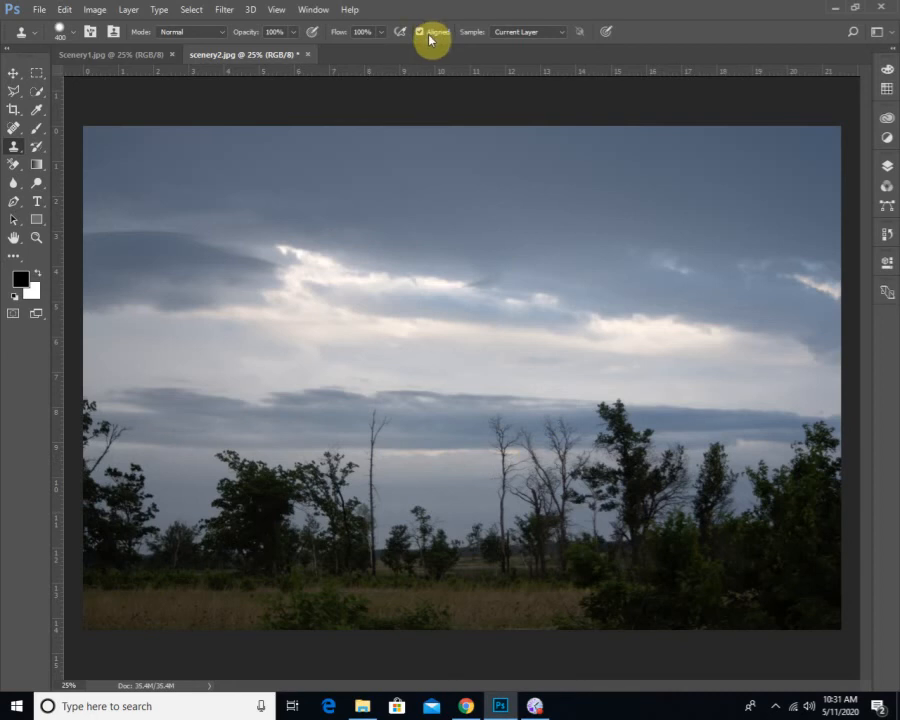
Try to clone the whole tall tree from its top into the central gap with aligned sampling.
{"action": "left_click", "coordinate": [617, 403], "text": "alt"}
{"action": "mouse_move", "coordinate": [421, 411]}
{"action": "left_mouse_down"}
{"action": "mouse_move", "coordinate": [415, 459]}
{"action": "mouse_move", "coordinate": [434, 457]}
{"action": "mouse_move", "coordinate": [436, 443]}
{"action": "mouse_move", "coordinate": [438, 457]}
{"action": "mouse_move", "coordinate": [406, 473]}
{"action": "mouse_move", "coordinate": [398, 505]}
{"action": "mouse_move", "coordinate": [437, 493]}
{"action": "mouse_move", "coordinate": [441, 482]}
{"action": "mouse_move", "coordinate": [437, 501]}
{"action": "mouse_move", "coordinate": [460, 503]}
{"action": "mouse_move", "coordinate": [460, 487]}
{"action": "mouse_move", "coordinate": [437, 530]}
{"action": "mouse_move", "coordinate": [343, 517]}
{"action": "mouse_move", "coordinate": [180, 447]}
{"action": "mouse_move", "coordinate": [203, 408]}
{"action": "left_mouse_up"}
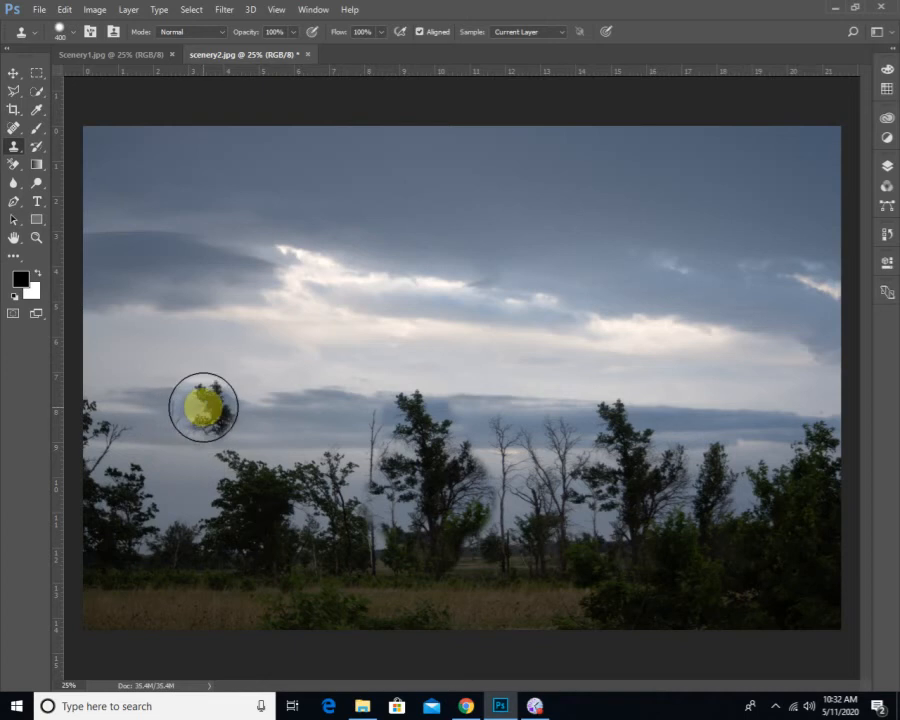
{"action": "key", "text": "ctrl+z"}
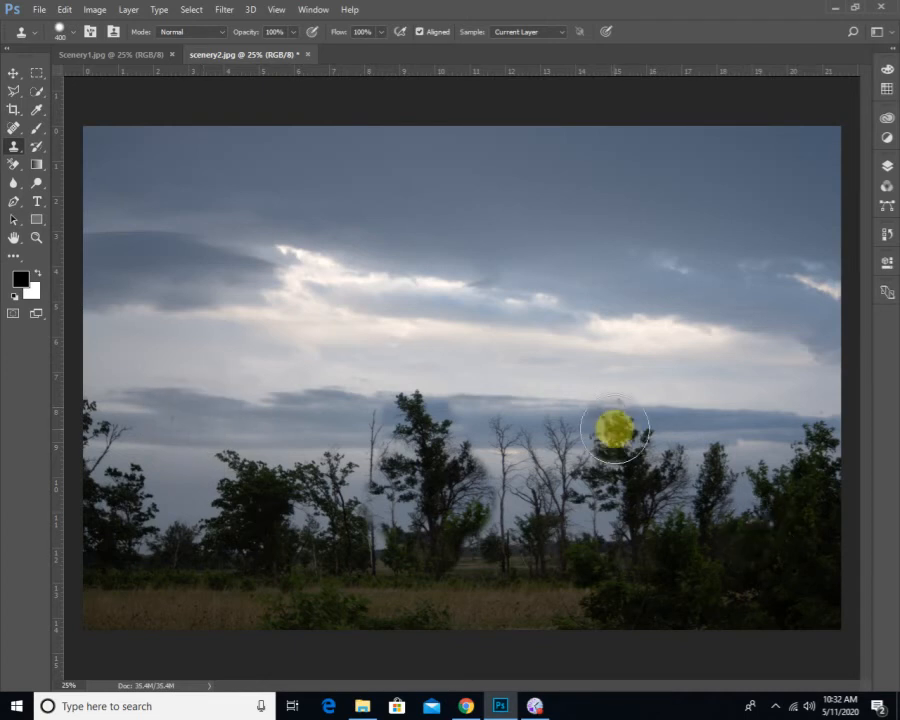
Try to clone another copy of the tree at the left end of the tree line with aligned sampling.
{"action": "mouse_move", "coordinate": [171, 424]}
{"action": "left_mouse_down"}
{"action": "mouse_move", "coordinate": [203, 400]}
{"action": "mouse_move", "coordinate": [185, 399]}
{"action": "left_mouse_up"}
{"action": "key", "text": "ctrl+z"}
{"action": "left_click_drag", "start_coordinate": [127, 408], "coordinate": [228, 408]}
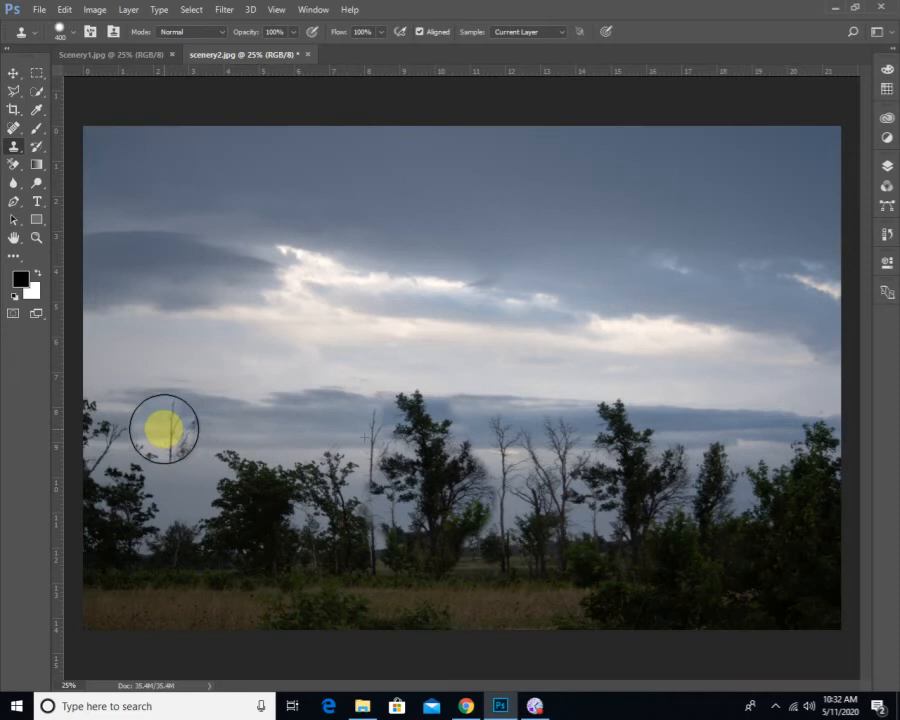
{"action": "left_click_drag", "start_coordinate": [164, 429], "coordinate": [175, 369]}
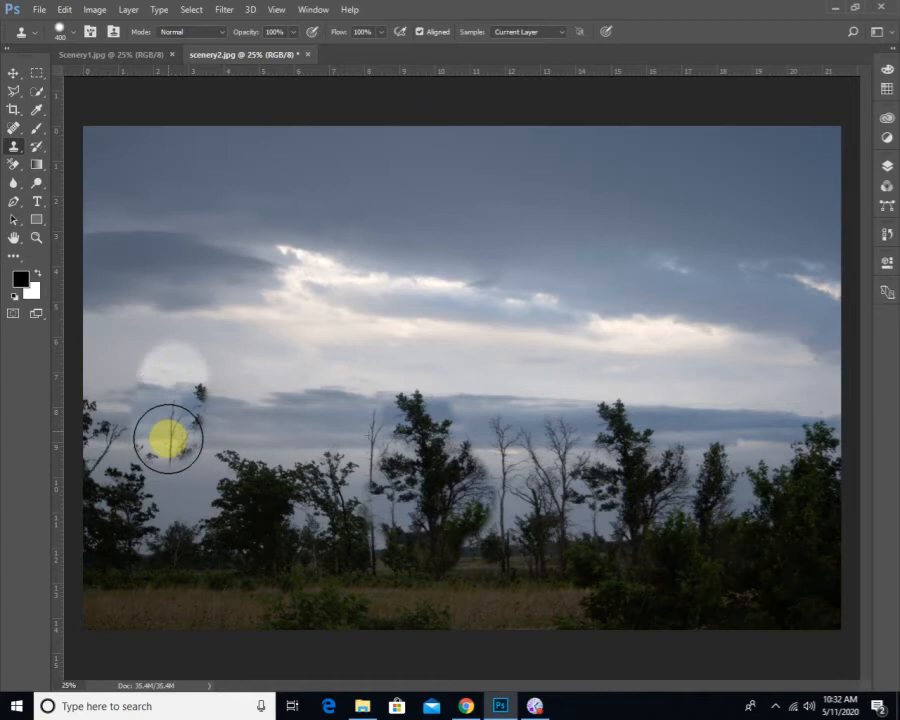
{"action": "left_click_drag", "start_coordinate": [168, 438], "coordinate": [170, 492]}
{"action": "mouse_move", "coordinate": [179, 508]}
{"action": "left_mouse_down"}
{"action": "mouse_move", "coordinate": [203, 394]}
{"action": "mouse_move", "coordinate": [145, 422]}
{"action": "mouse_move", "coordinate": [200, 440]}
{"action": "left_mouse_up"}
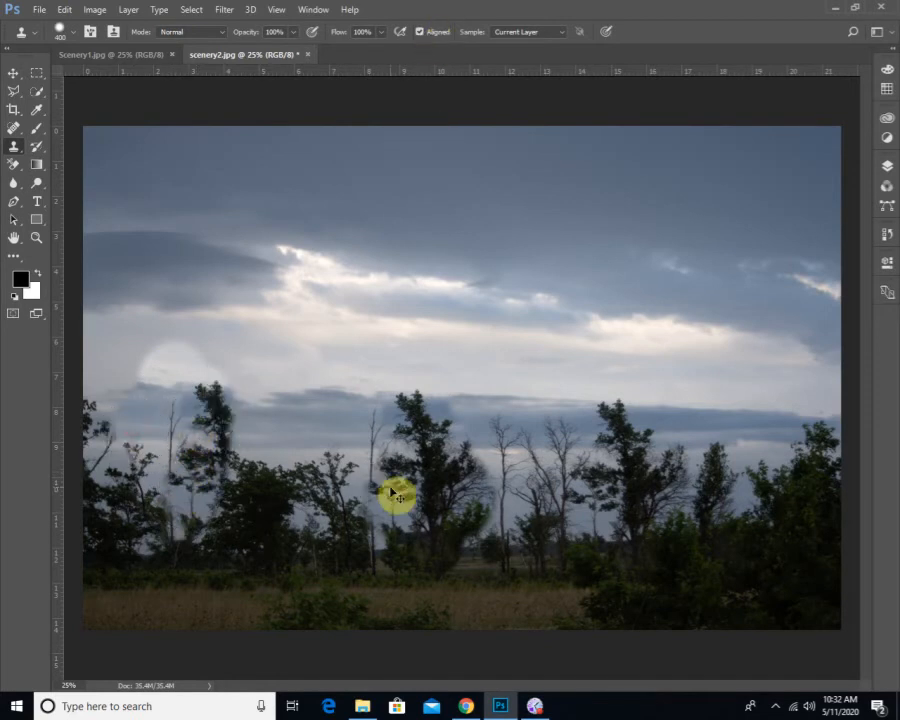
Undo all the cloned tree strokes made with aligned sampling.
{"action": "key", "text": "ctrl+z"}
{"action": "key", "text": "ctrl+alt+z"}
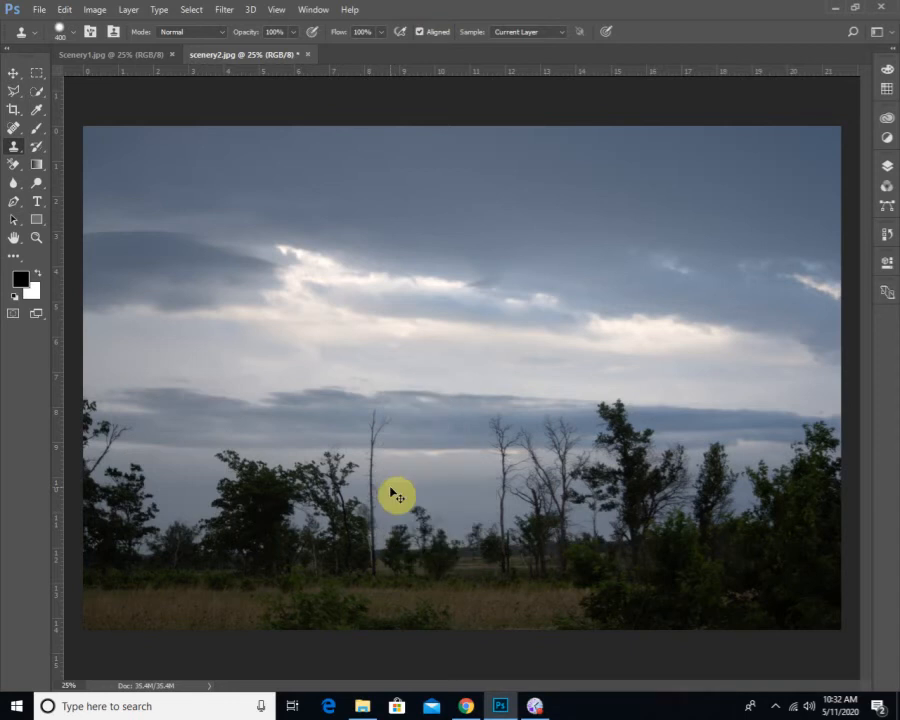
{"action": "left_click", "coordinate": [516, 424]}
{"action": "key", "text": "ctrl+z"}
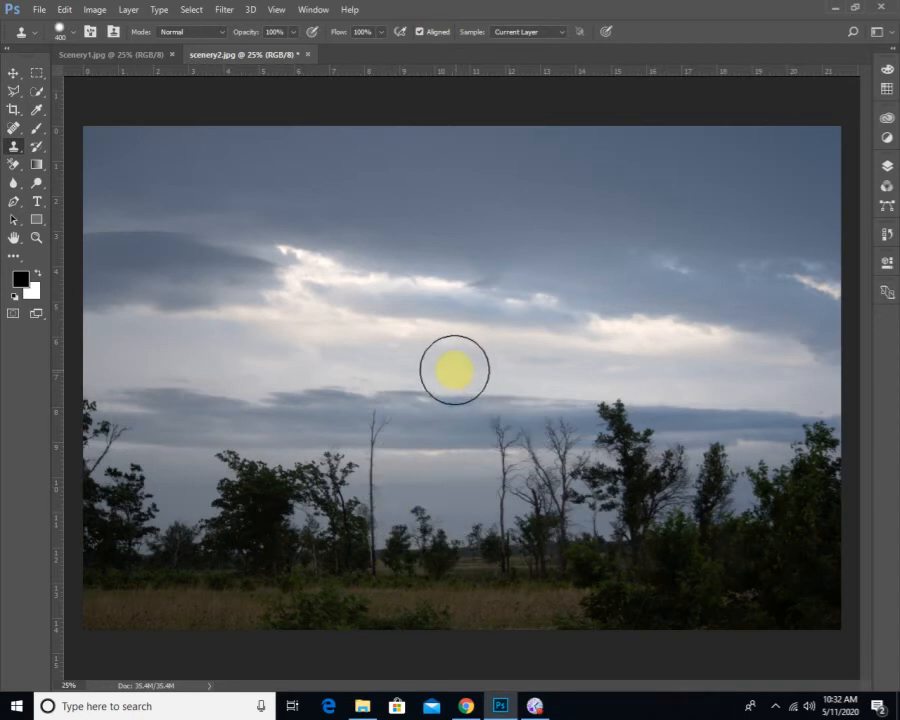
{"action": "key", "text": "ctrl+z"}
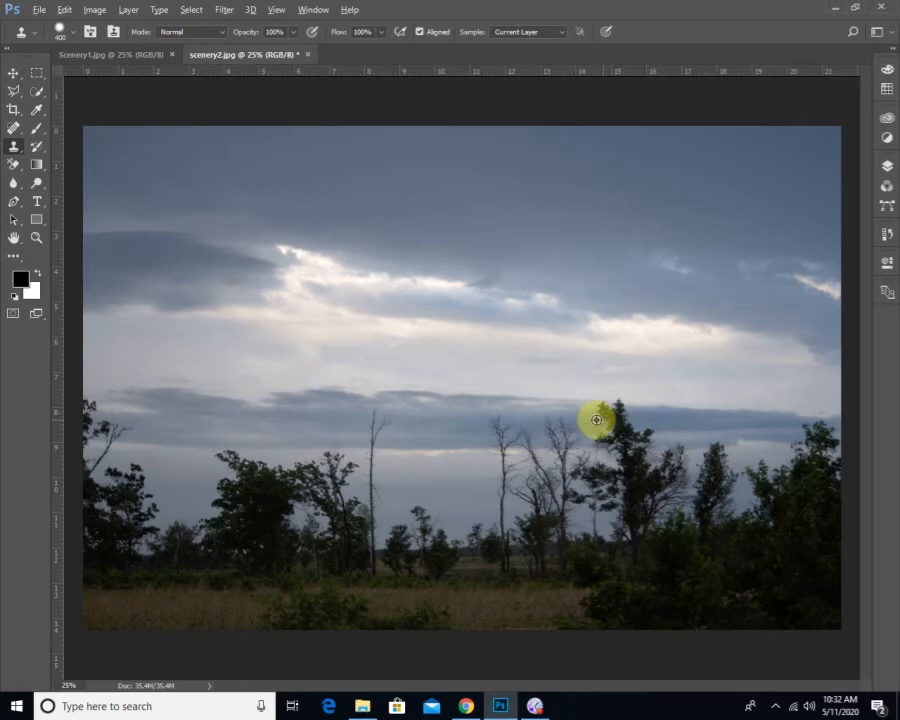
Sample the tall tree's top, turn off Aligned, and clone the tree into the central gap and near the photo's left edge.
{"action": "left_click", "coordinate": [615, 405], "text": "alt"}
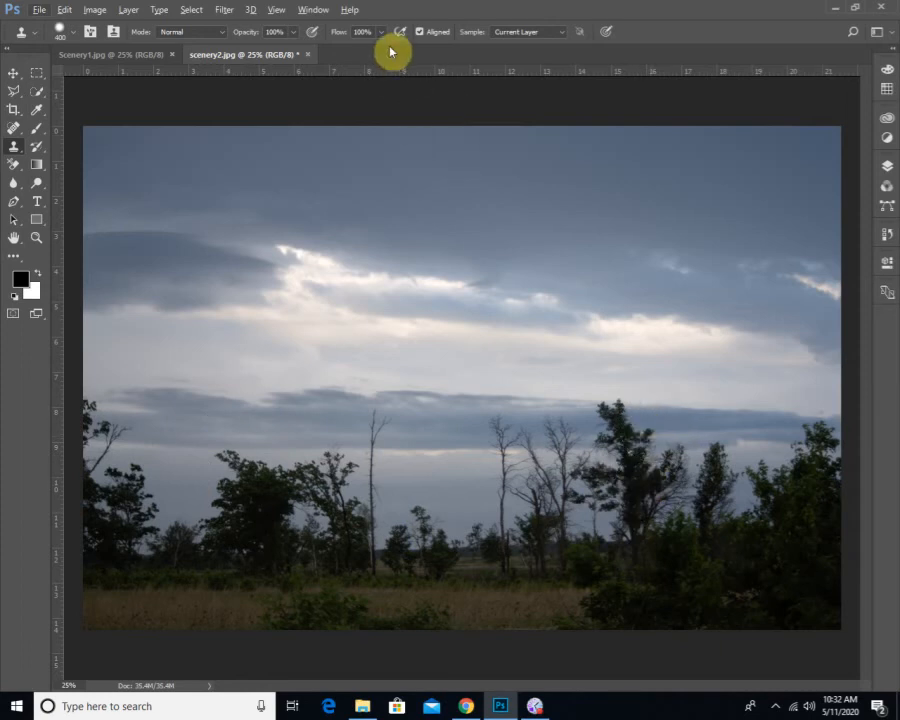
{"action": "left_click", "coordinate": [418, 33]}
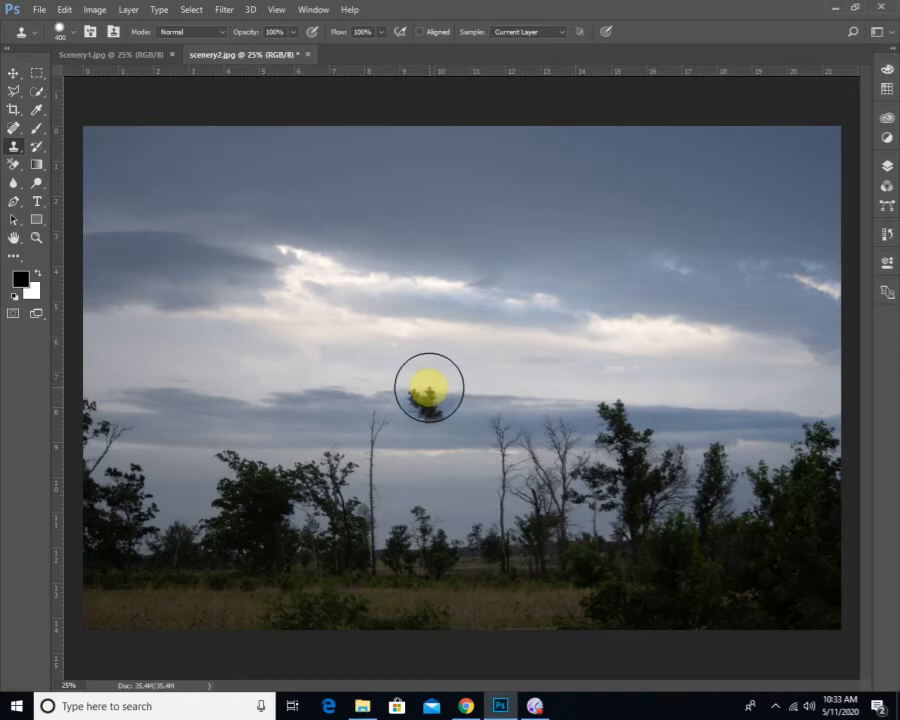
{"action": "mouse_move", "coordinate": [426, 412]}
{"action": "left_mouse_down"}
{"action": "mouse_move", "coordinate": [442, 456]}
{"action": "mouse_move", "coordinate": [422, 456]}
{"action": "mouse_move", "coordinate": [408, 471]}
{"action": "mouse_move", "coordinate": [477, 465]}
{"action": "mouse_move", "coordinate": [457, 492]}
{"action": "mouse_move", "coordinate": [429, 500]}
{"action": "mouse_move", "coordinate": [404, 492]}
{"action": "mouse_move", "coordinate": [420, 500]}
{"action": "mouse_move", "coordinate": [424, 531]}
{"action": "mouse_move", "coordinate": [450, 535]}
{"action": "mouse_move", "coordinate": [451, 527]}
{"action": "mouse_move", "coordinate": [440, 559]}
{"action": "left_mouse_up"}
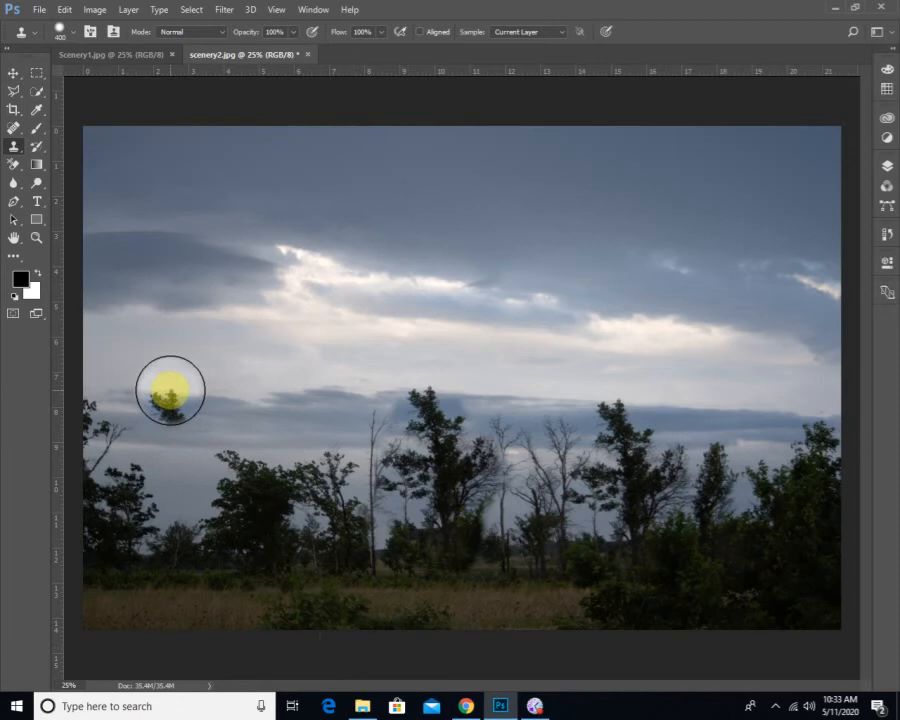
{"action": "mouse_move", "coordinate": [170, 390]}
{"action": "left_mouse_down"}
{"action": "mouse_move", "coordinate": [146, 437]}
{"action": "mouse_move", "coordinate": [154, 449]}
{"action": "mouse_move", "coordinate": [192, 439]}
{"action": "mouse_move", "coordinate": [188, 429]}
{"action": "mouse_move", "coordinate": [200, 445]}
{"action": "mouse_move", "coordinate": [193, 466]}
{"action": "mouse_move", "coordinate": [162, 482]}
{"action": "mouse_move", "coordinate": [161, 516]}
{"action": "mouse_move", "coordinate": [142, 524]}
{"action": "mouse_move", "coordinate": [188, 523]}
{"action": "left_mouse_up"}
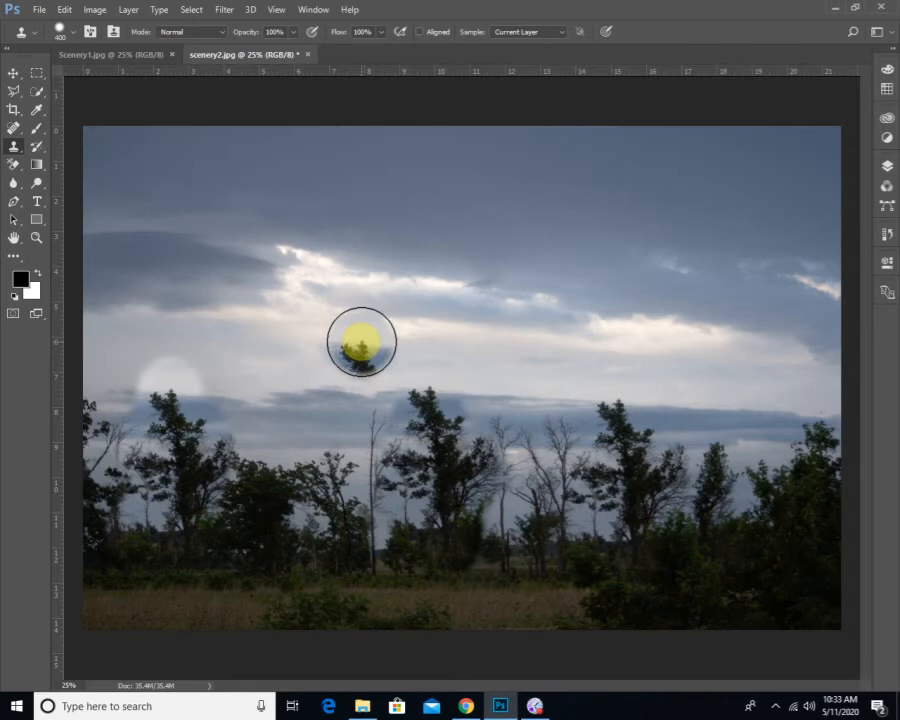
Reduce the clone brush to 200 px and clone nearby sky over the pale circle above the left cloned tree.
{"action": "key", "text": "ctrl+z"}
{"action": "key", "text": "ctrl+minus"}
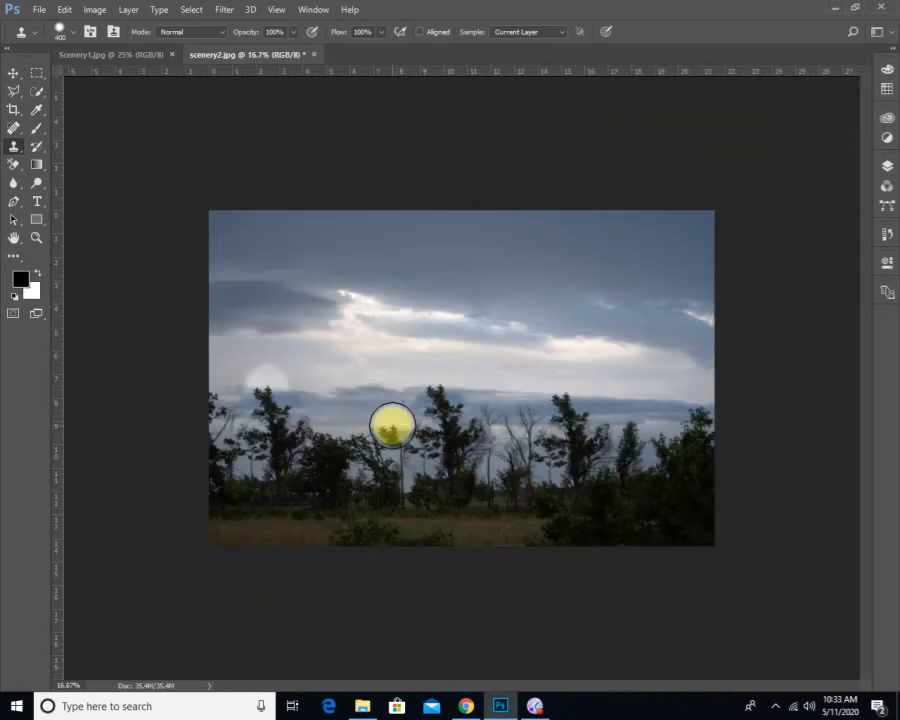
{"action": "key", "text": "ctrl+plus"}
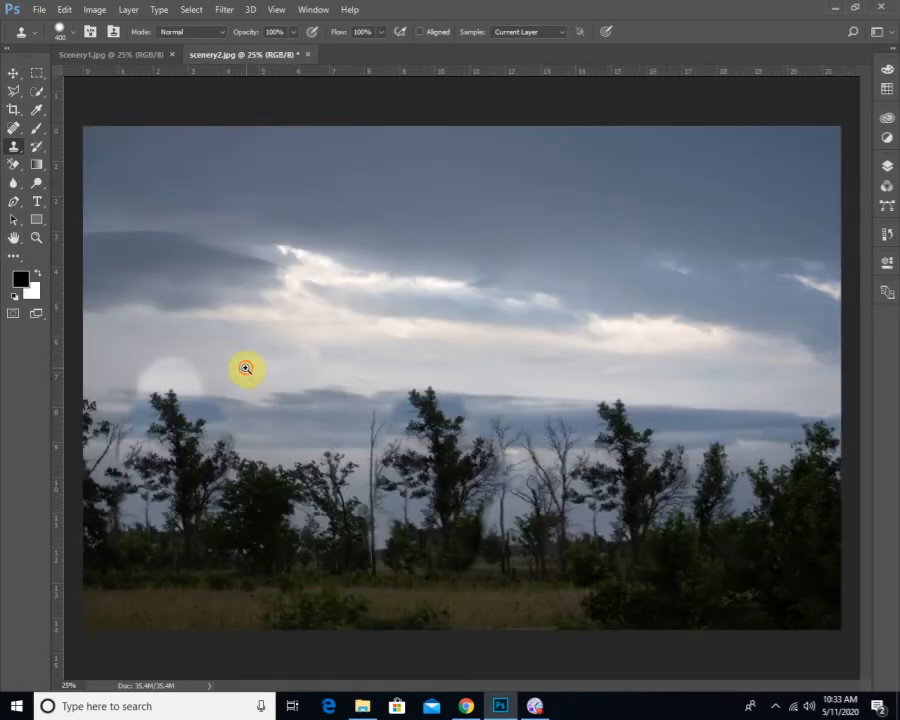
{"action": "key", "text": "ctrl+plus"}
{"action": "left_click_drag", "start_coordinate": [348, 349], "coordinate": [432, 337]}
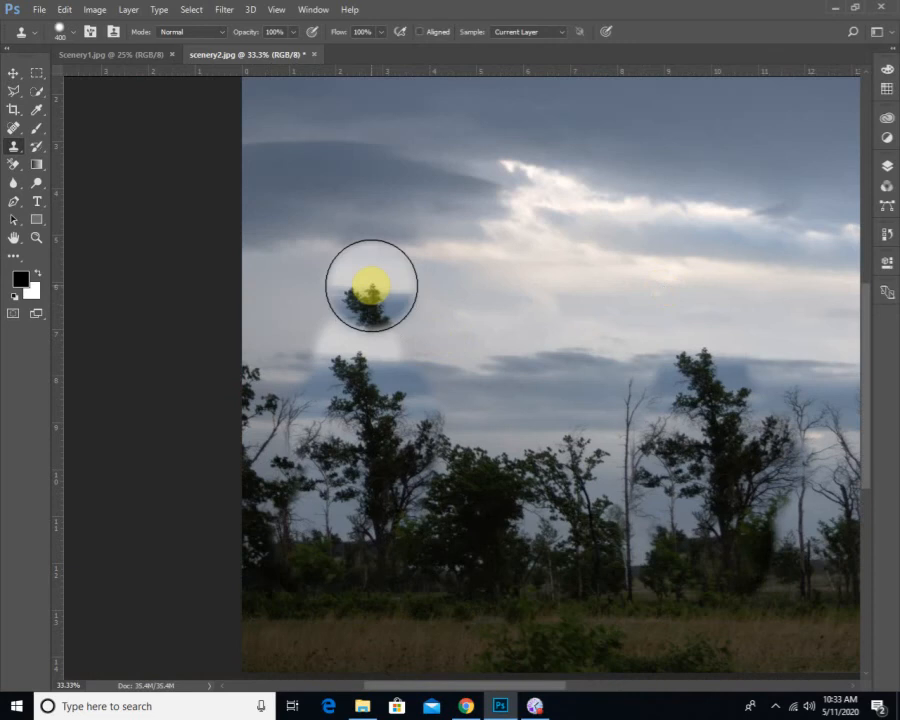
{"action": "key", "text": "bracketleft"}
{"action": "key", "text": "bracketleft"}
{"action": "key", "text": "bracketleft"}
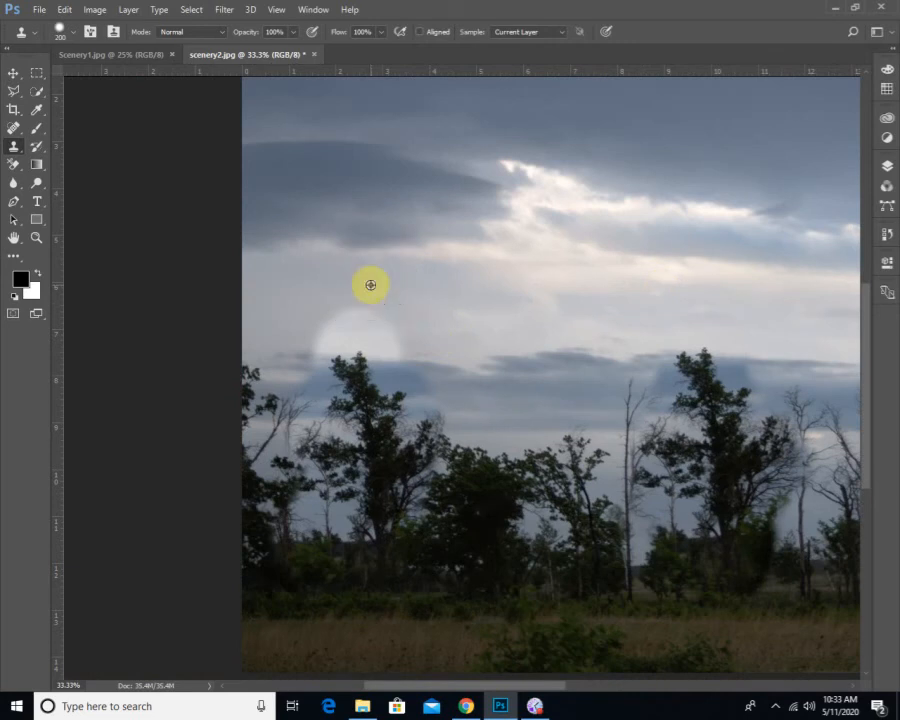
{"action": "left_click", "coordinate": [366, 308]}
{"action": "left_click", "coordinate": [333, 315]}
{"action": "left_click", "coordinate": [329, 320]}
{"action": "left_click", "coordinate": [382, 324]}
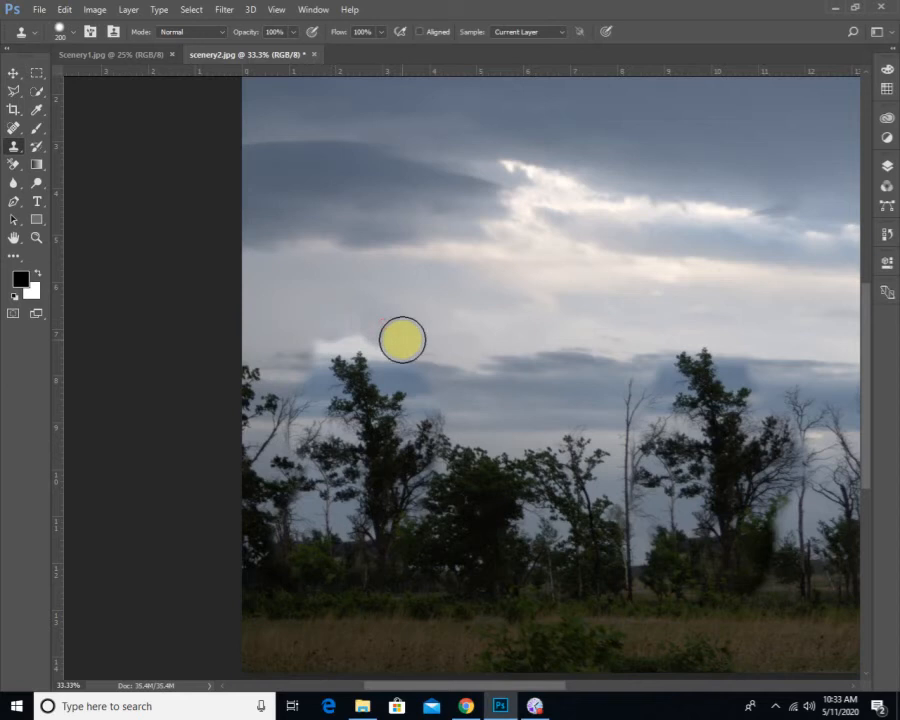
{"action": "left_click", "coordinate": [374, 331]}
{"action": "left_click", "coordinate": [353, 332]}
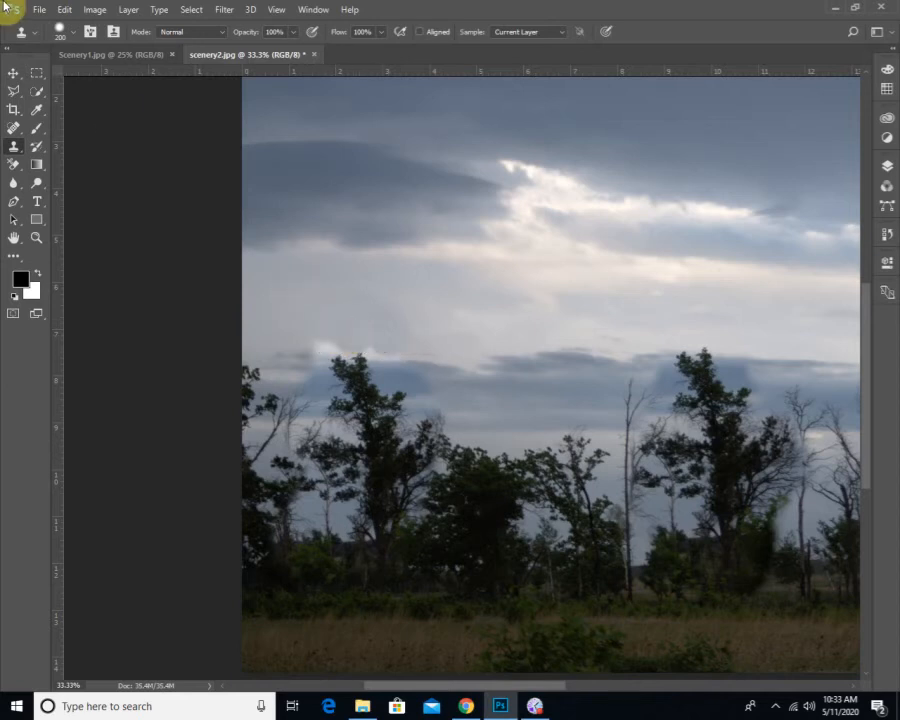
Soften the clone brush's edge to near-minimum hardness and set its opacity to 59%.
{"action": "left_click", "coordinate": [72, 33]}
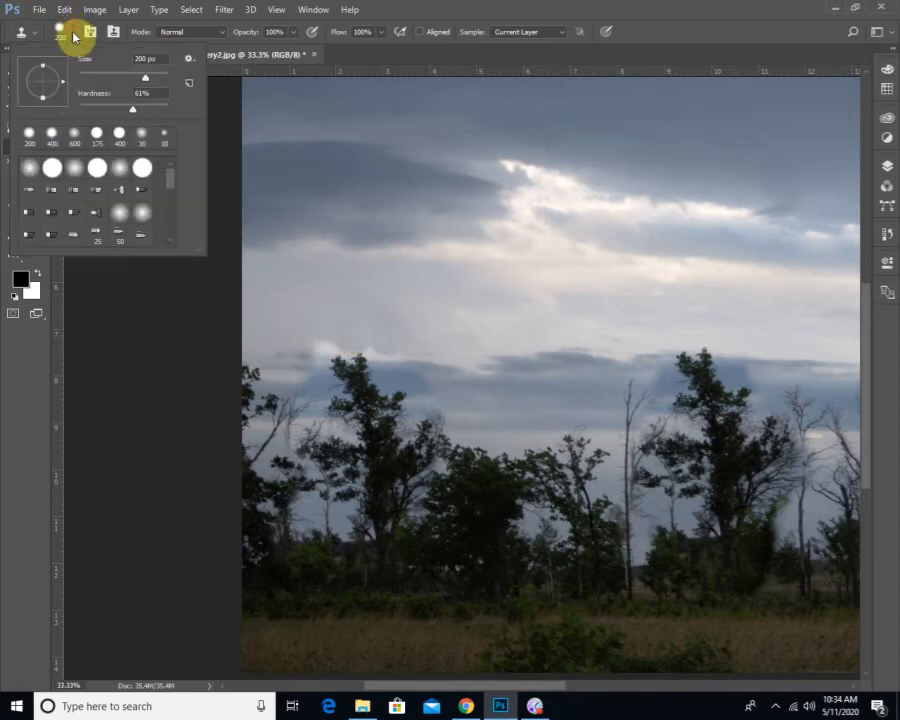
{"action": "left_click", "coordinate": [81, 108]}
{"action": "left_click", "coordinate": [400, 7]}
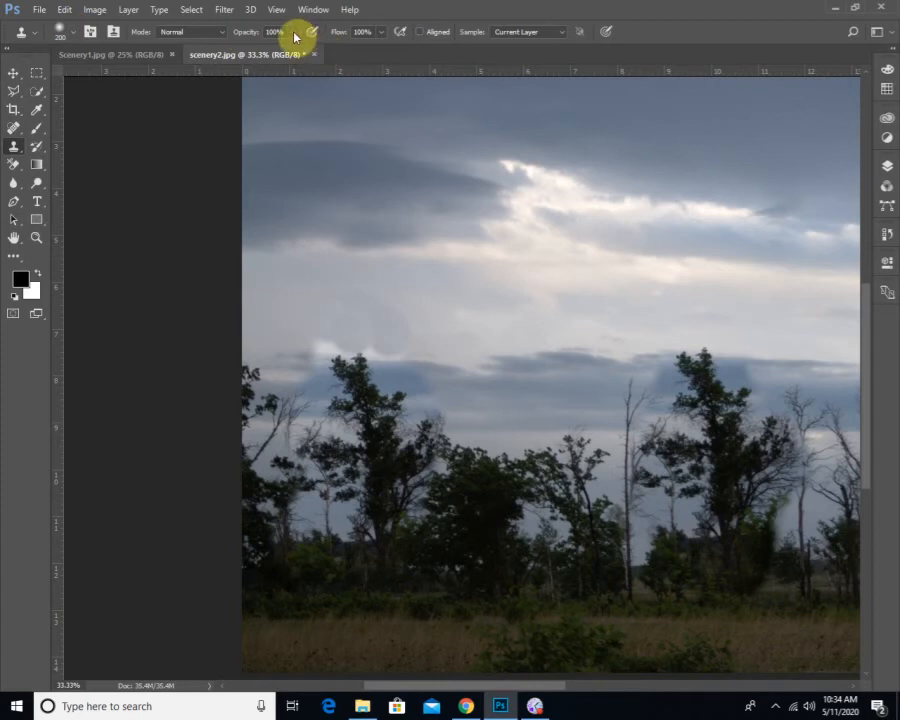
{"action": "left_click_drag", "start_coordinate": [294, 37], "coordinate": [265, 54]}
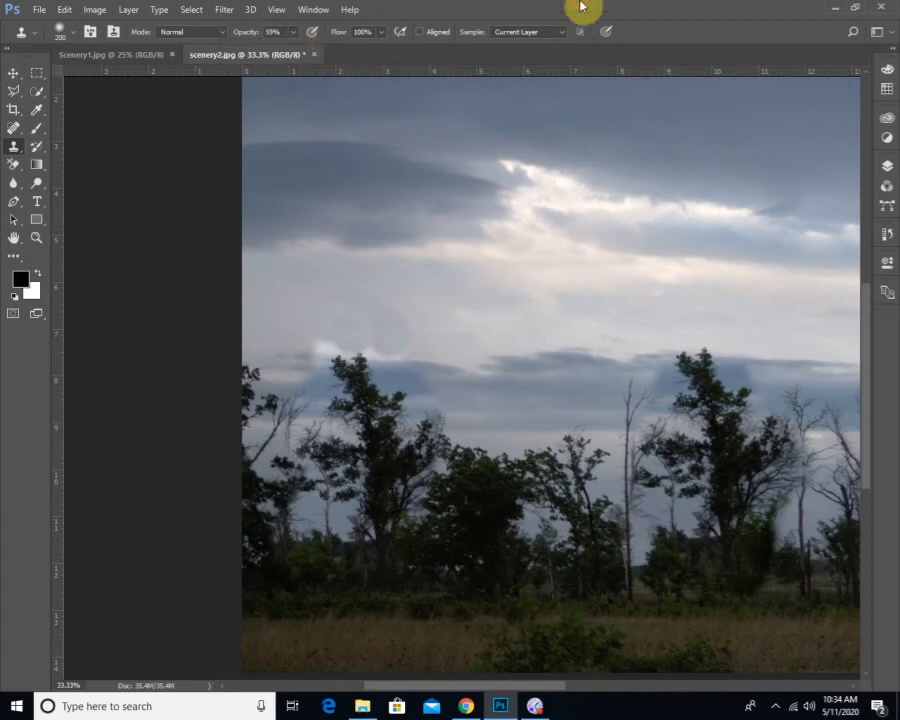
Sample clean sky and dab it over the remaining pale patches around the left cloned tree's top.
{"action": "left_click", "coordinate": [407, 294], "text": "alt"}
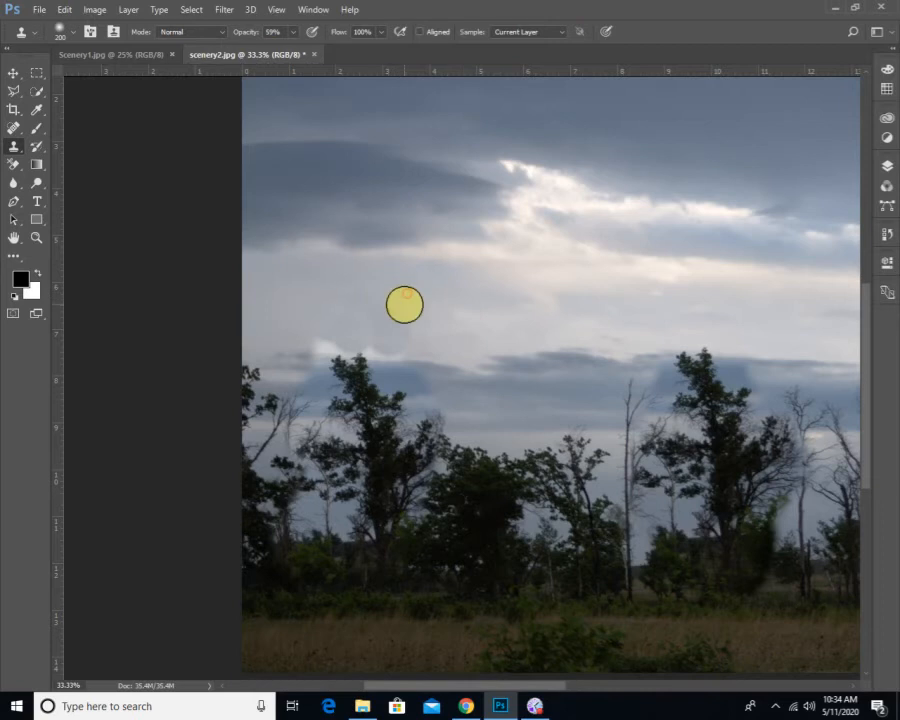
{"action": "left_click", "coordinate": [400, 315]}
{"action": "left_click", "coordinate": [393, 329]}
{"action": "left_click", "coordinate": [379, 336]}
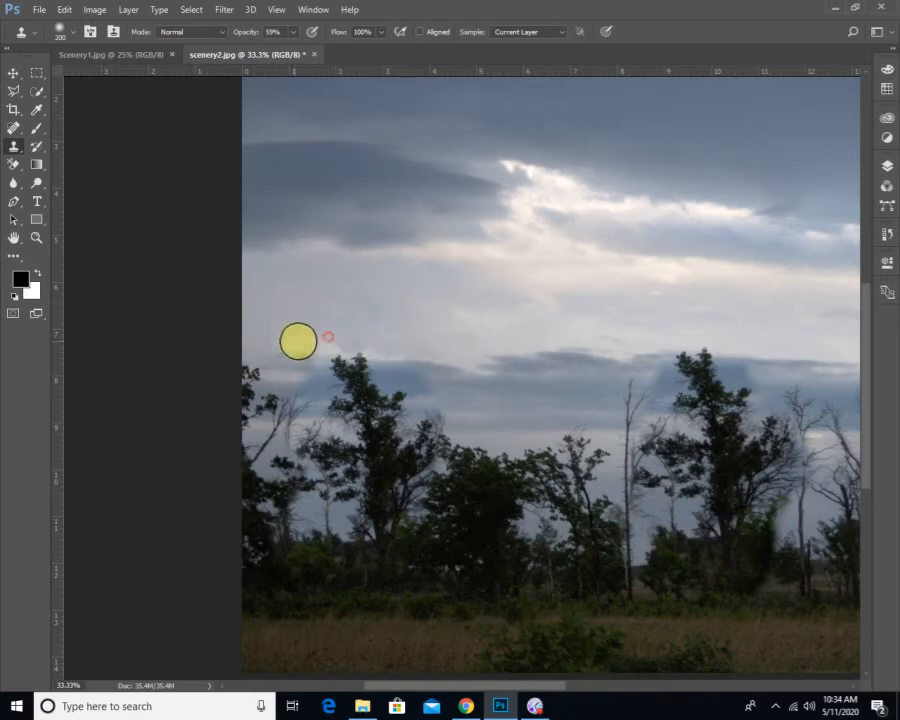
{"action": "left_click", "coordinate": [307, 339]}
{"action": "left_click", "coordinate": [334, 336]}
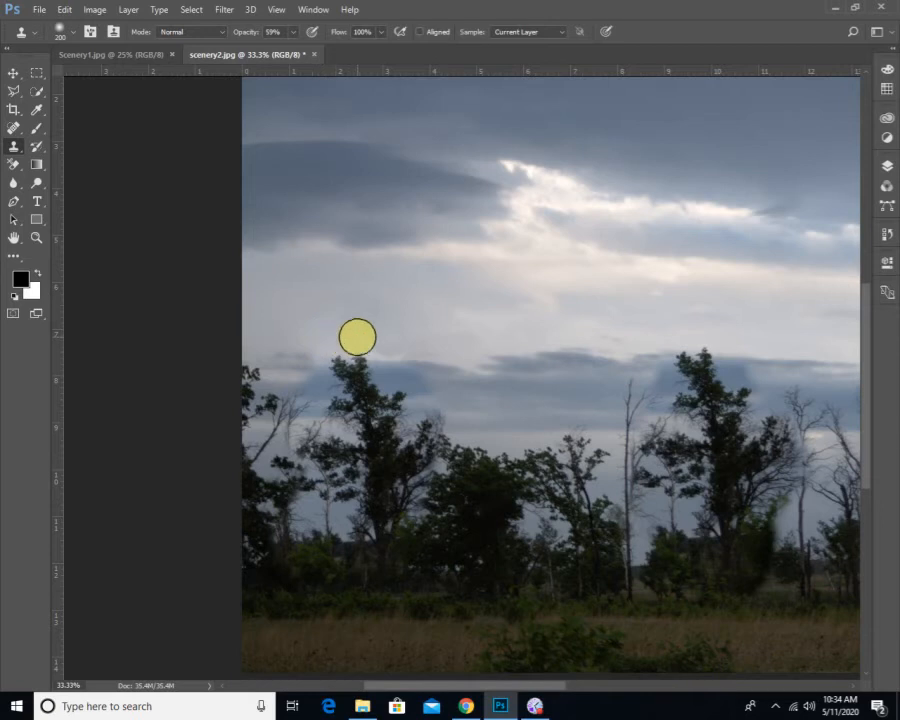
Blend the sky directly above and beside the left cloned tree's top with several soft clone dabs.
{"action": "left_click", "coordinate": [372, 334]}
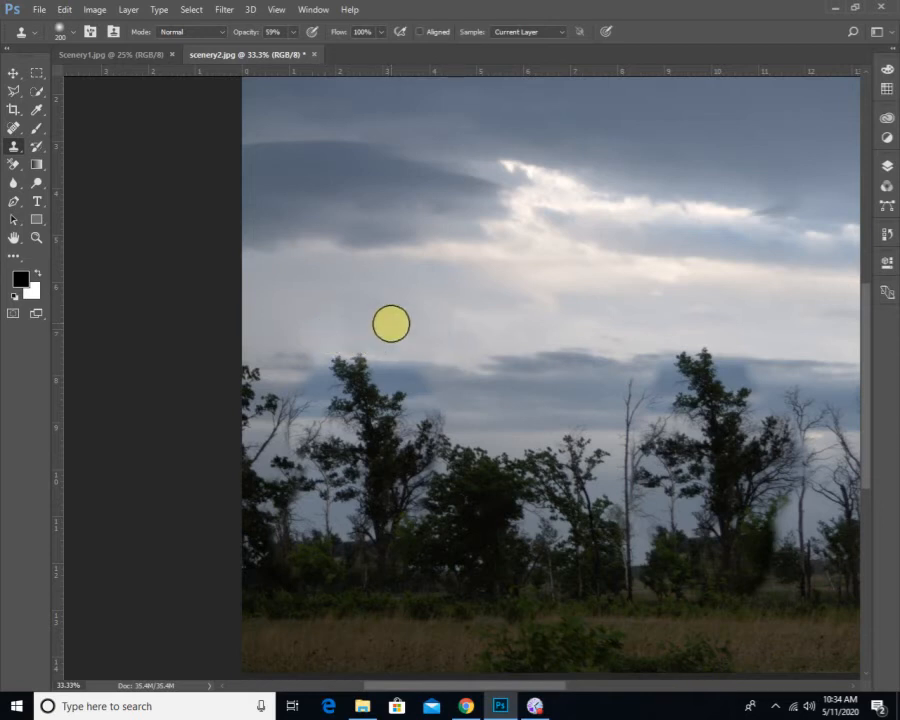
{"action": "left_click", "coordinate": [329, 335]}
{"action": "left_click", "coordinate": [311, 342]}
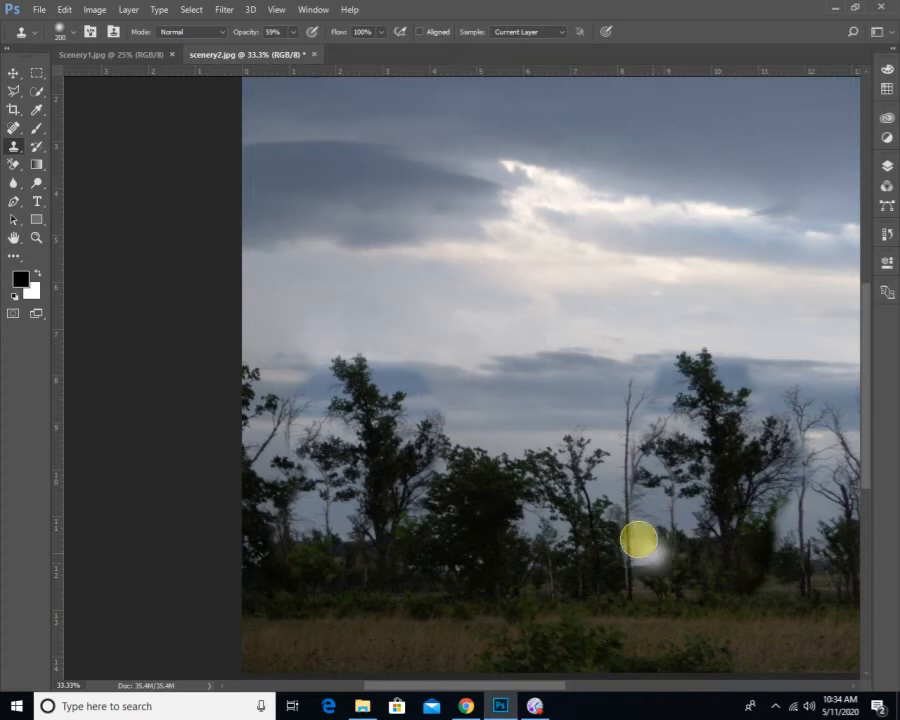
{"action": "left_click", "coordinate": [615, 416], "text": "alt"}
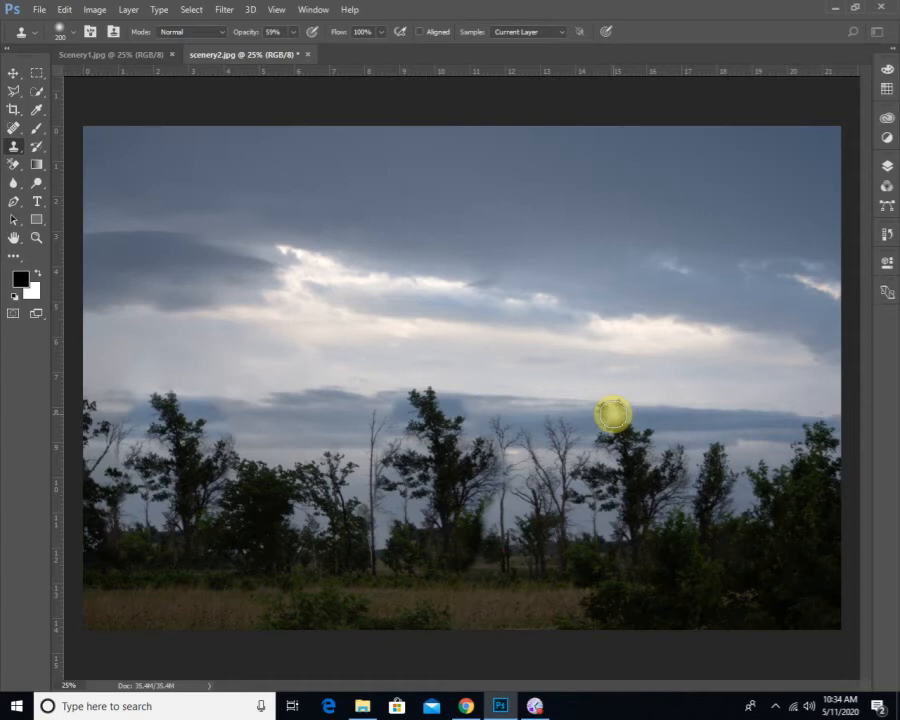
{"action": "left_click", "coordinate": [110, 54]}
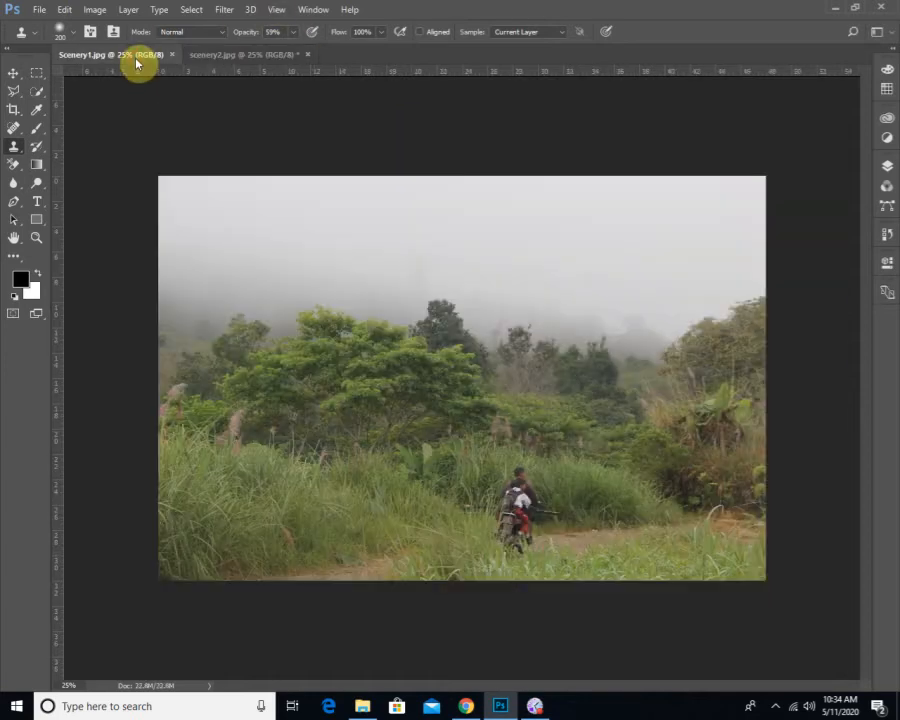
{"action": "left_click", "coordinate": [242, 56]}
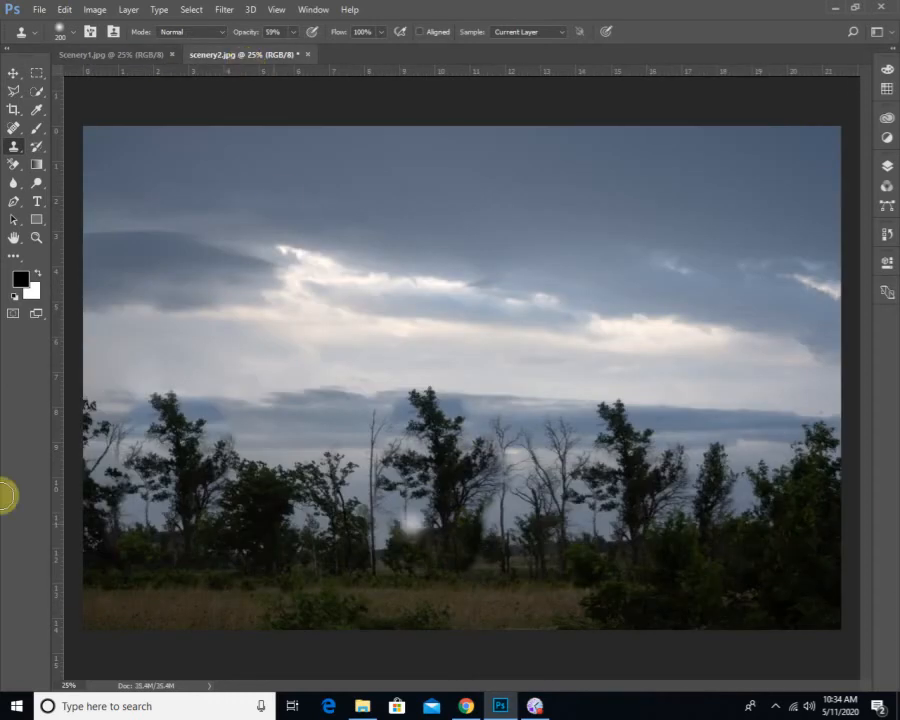
{"action": "key", "text": "ctrl+minus"}
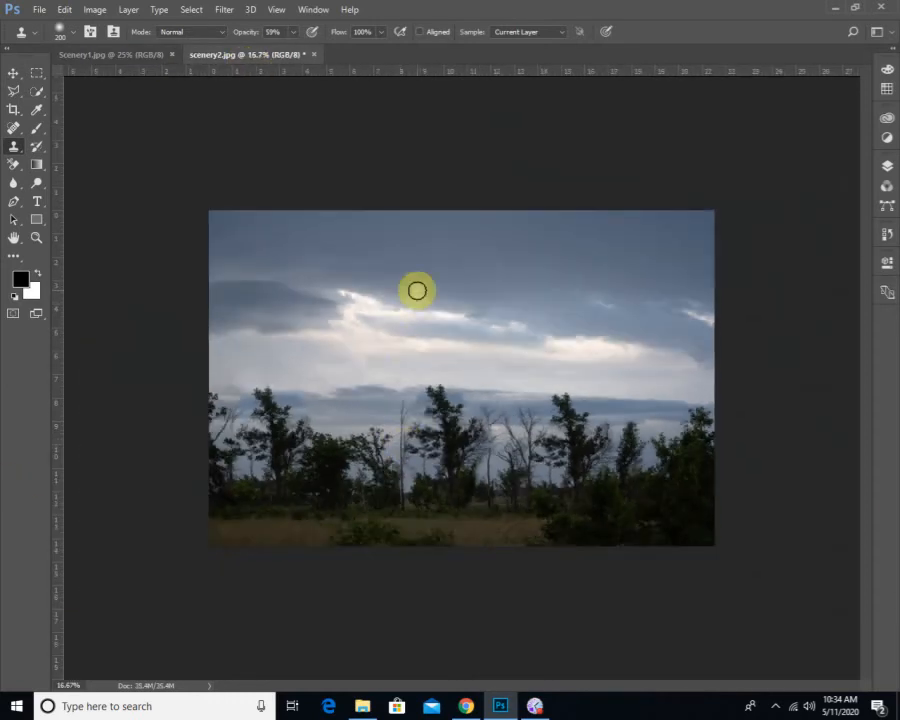
{"action": "left_click", "coordinate": [886, 170]}
{"action": "left_click", "coordinate": [853, 162]}
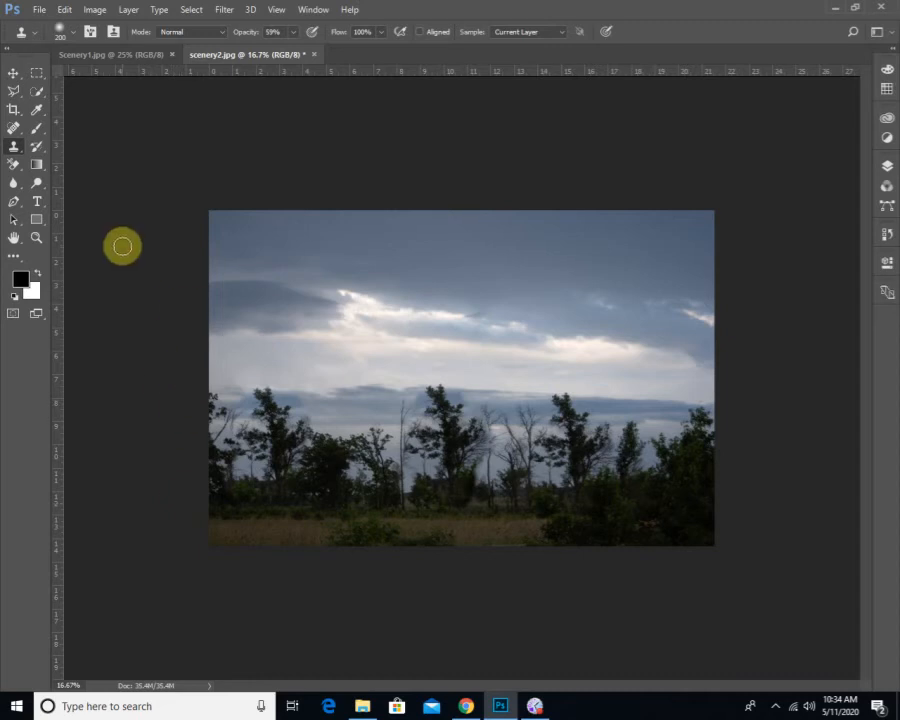
Extend the canvas to 25 inches wide, anchoring the photo at the right so the added strip lies on its left.
{"action": "left_click", "coordinate": [90, 10]}
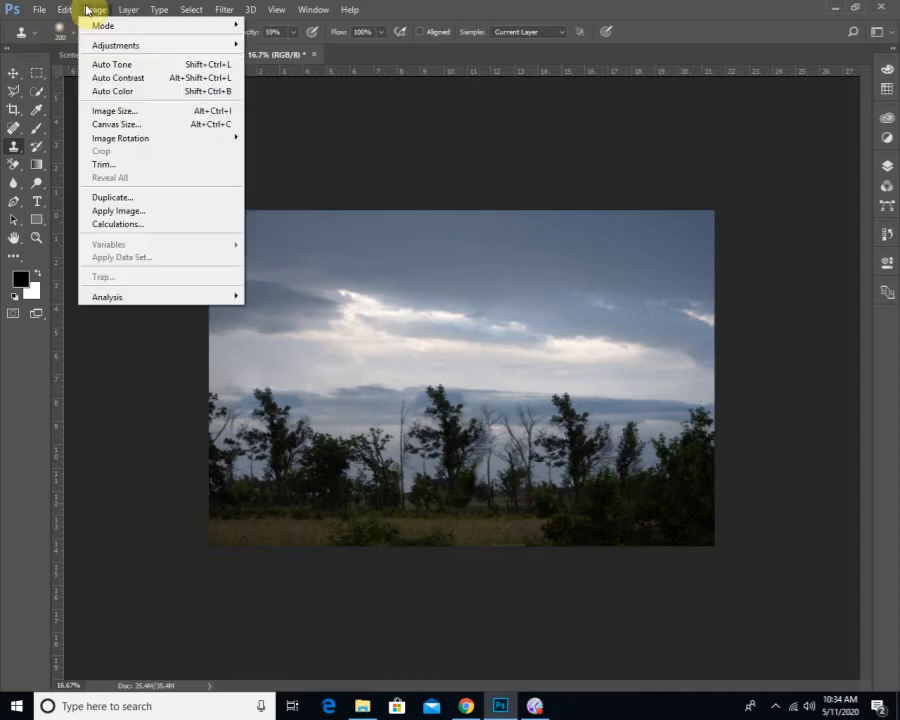
{"action": "left_click", "coordinate": [106, 125]}
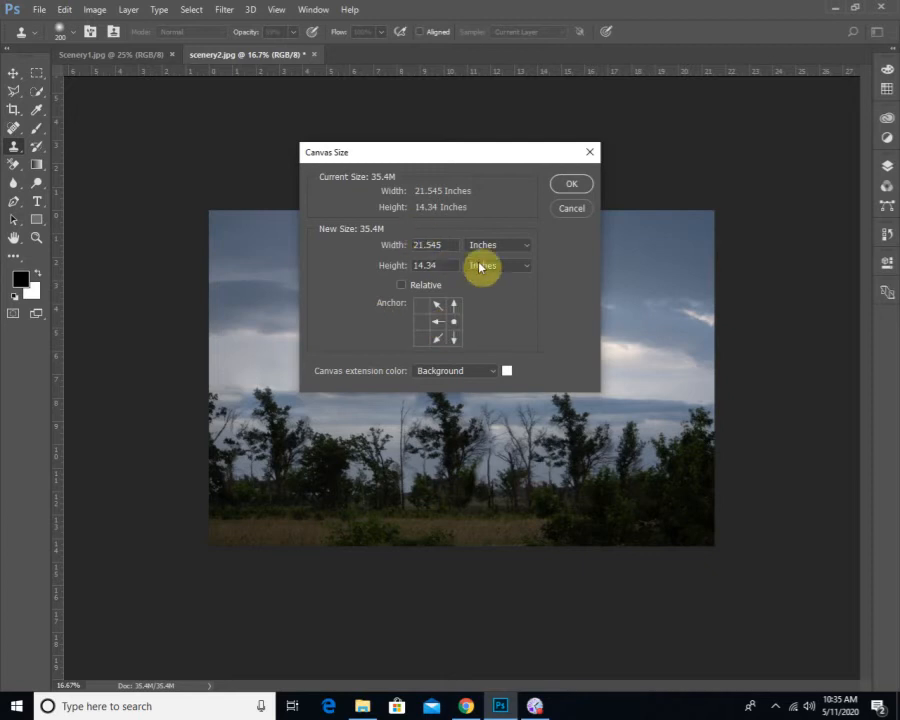
{"action": "left_click_drag", "start_coordinate": [440, 244], "coordinate": [371, 250]}
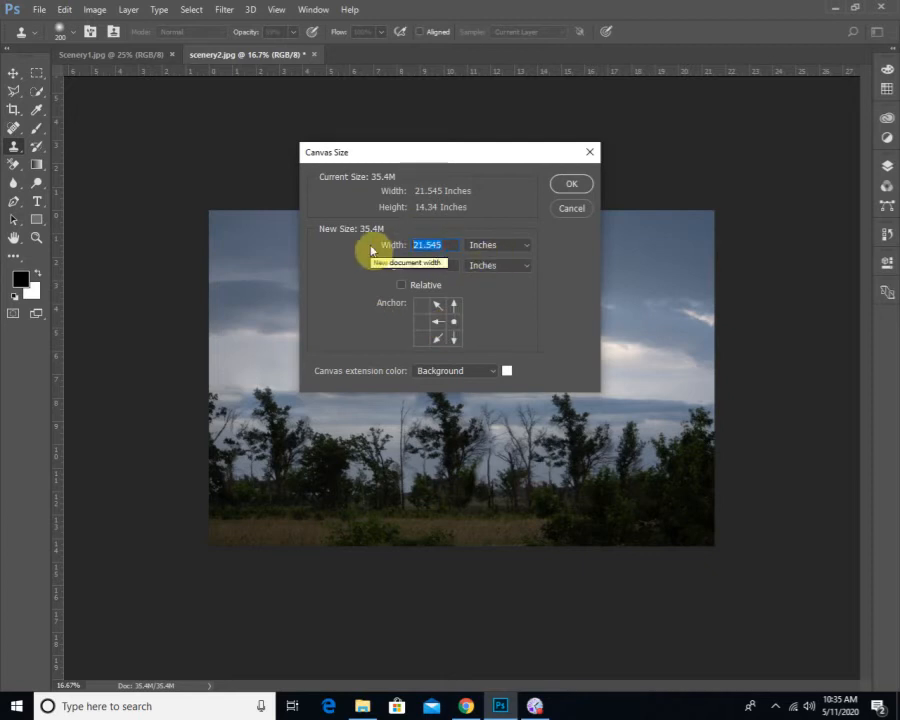
{"action": "type", "text": "25"}
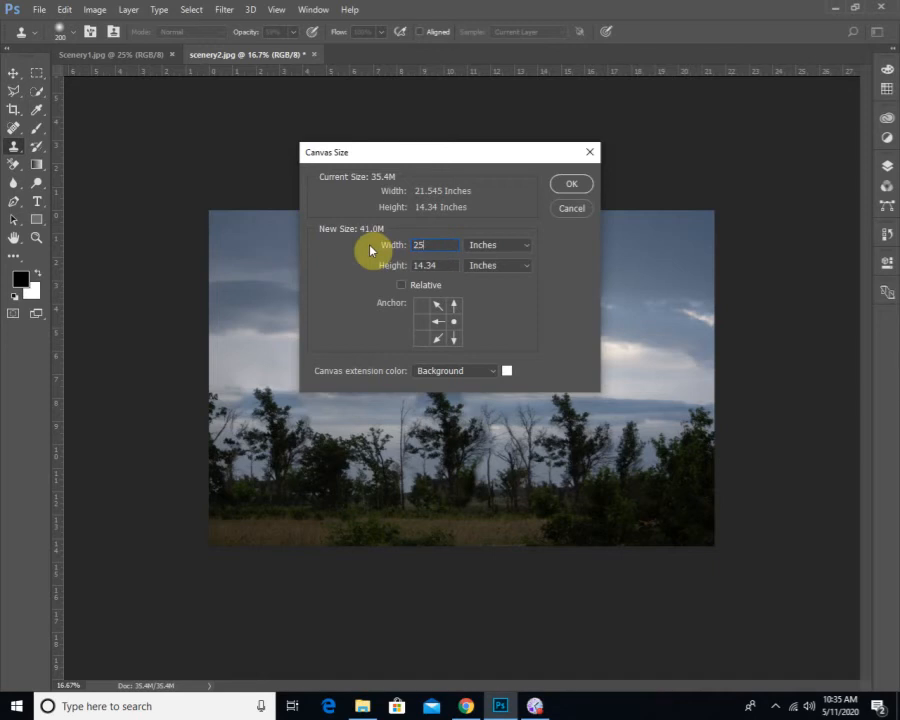
{"action": "key", "text": "Return"}
{"action": "left_click", "coordinate": [368, 243], "text": "alt"}
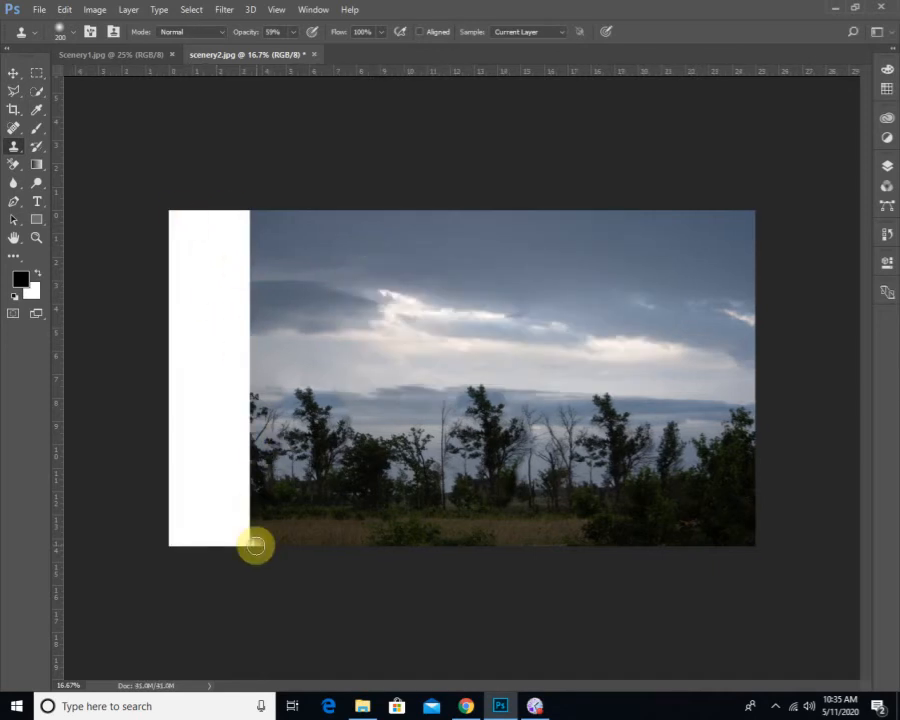
Enlarge the clone brush to 600 px and turn Aligned sampling on.
{"action": "scroll", "coordinate": [212, 478], "scroll_direction": "up", "scroll_amount": 1}
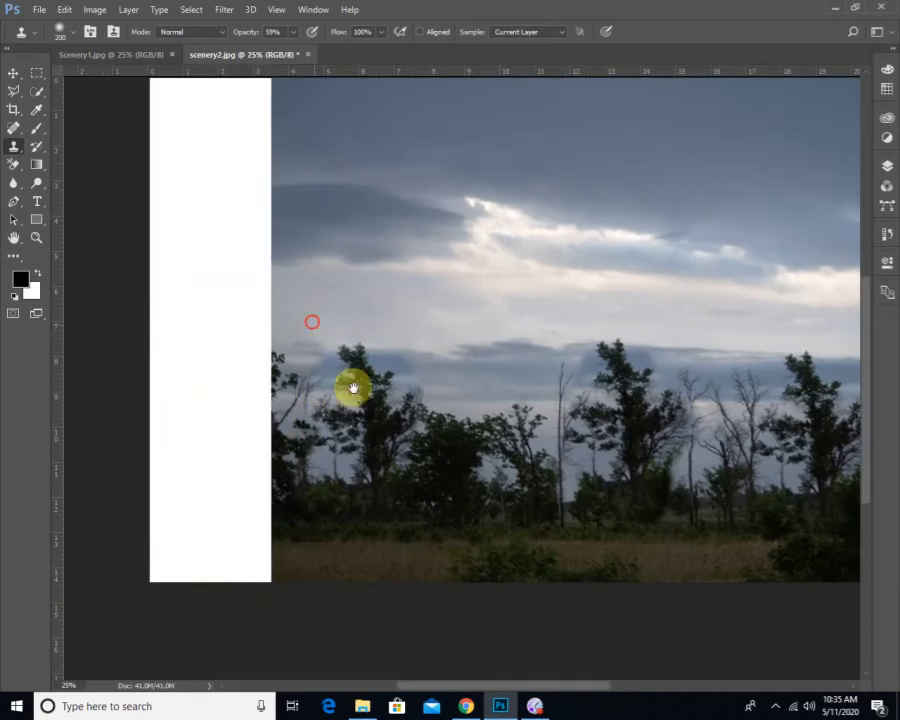
{"action": "mouse_move", "coordinate": [353, 387]}
{"action": "left_mouse_down"}
{"action": "mouse_move", "coordinate": [364, 428]}
{"action": "mouse_move", "coordinate": [358, 404]}
{"action": "left_mouse_up"}
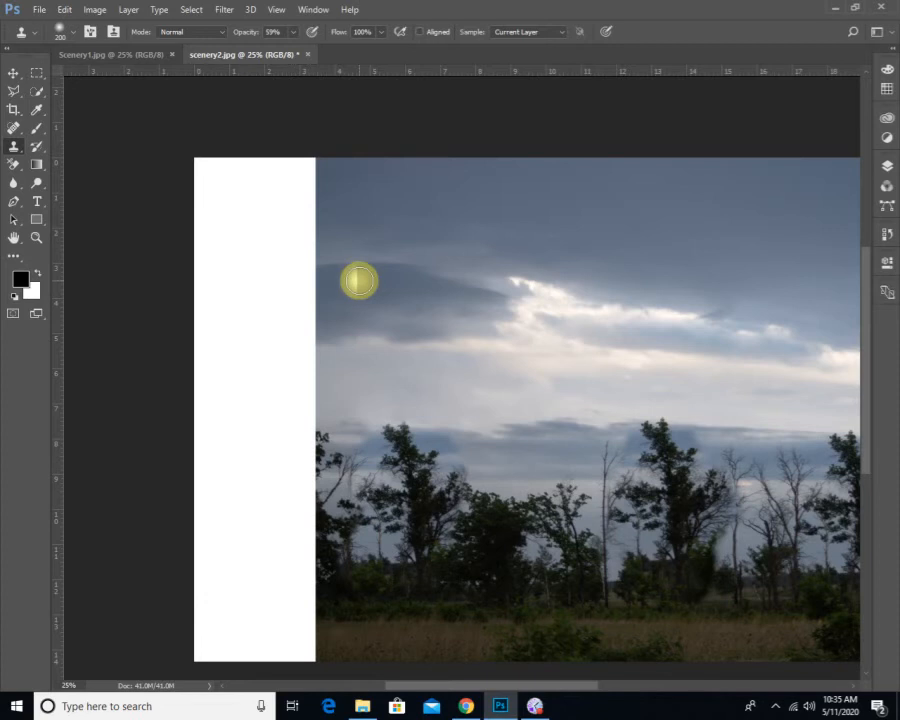
{"action": "key", "text": "bracketright"}
{"action": "key", "text": "bracketright"}
{"action": "key", "text": "bracketright"}
{"action": "key", "text": "bracketright"}
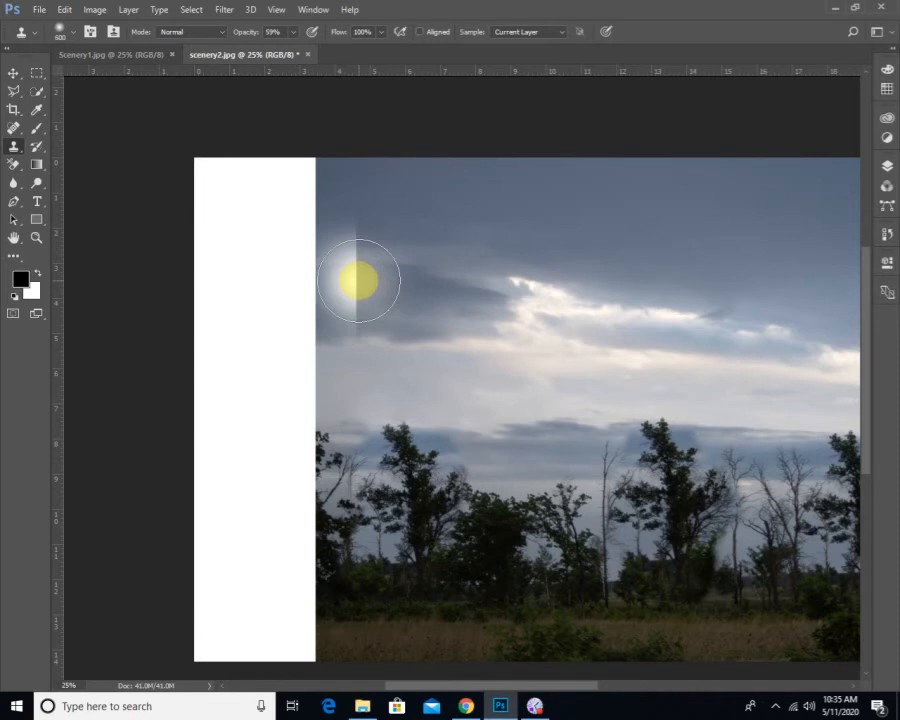
{"action": "left_click", "coordinate": [432, 33]}
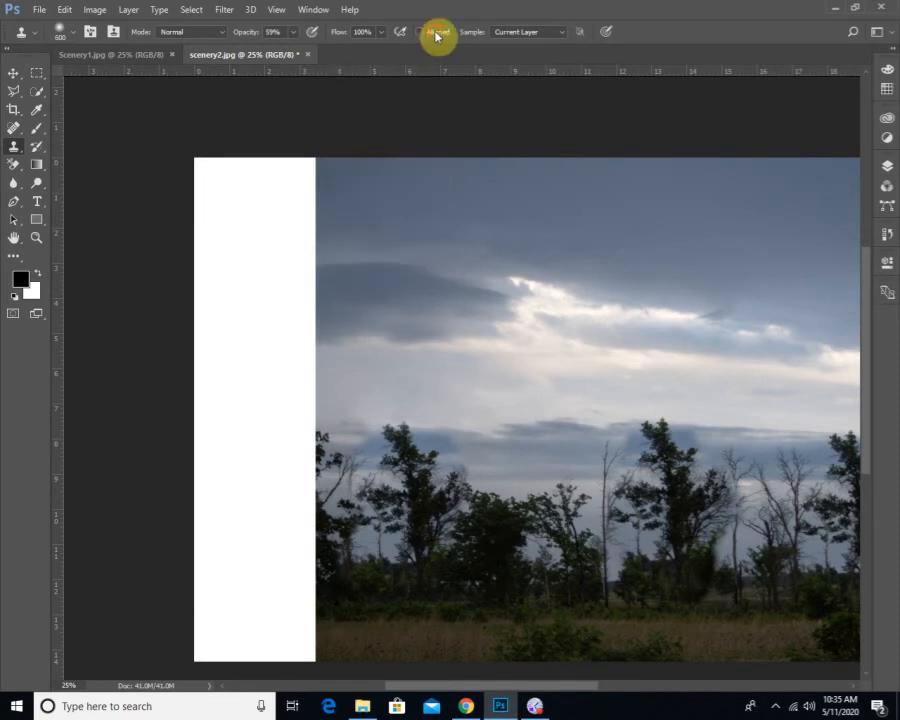
Try to clone the dark cloud's edge into the white strip at the current 59% opacity, and undo the strokes.
{"action": "left_click", "coordinate": [342, 262], "text": "alt"}
{"action": "left_click_drag", "start_coordinate": [300, 215], "coordinate": [307, 265]}
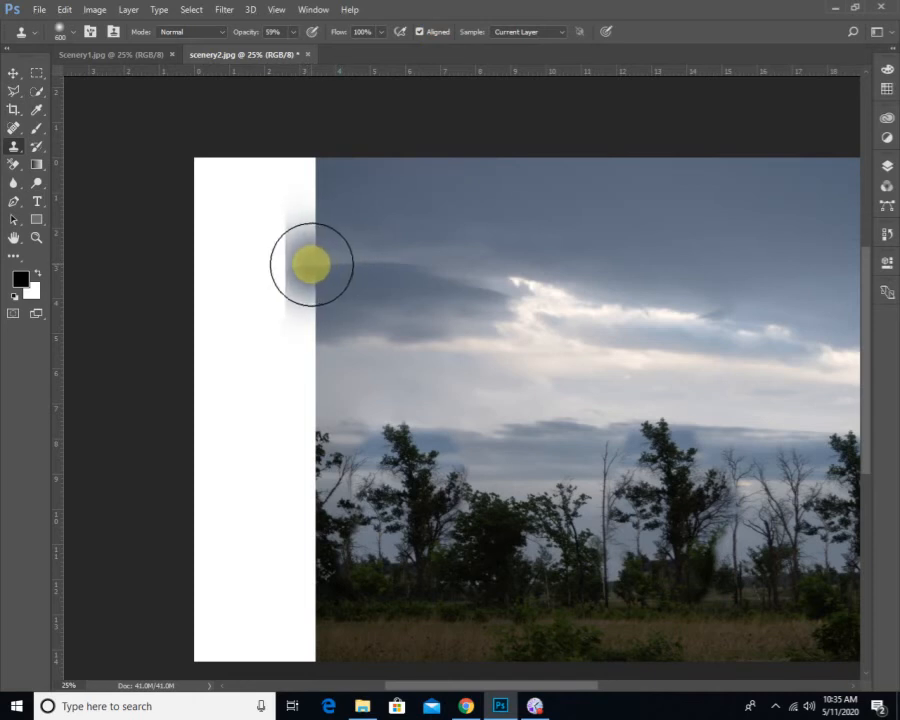
{"action": "mouse_move", "coordinate": [309, 263]}
{"action": "left_mouse_down"}
{"action": "mouse_move", "coordinate": [307, 217]}
{"action": "mouse_move", "coordinate": [362, 346]}
{"action": "left_mouse_up"}
{"action": "key", "text": "ctrl+z"}
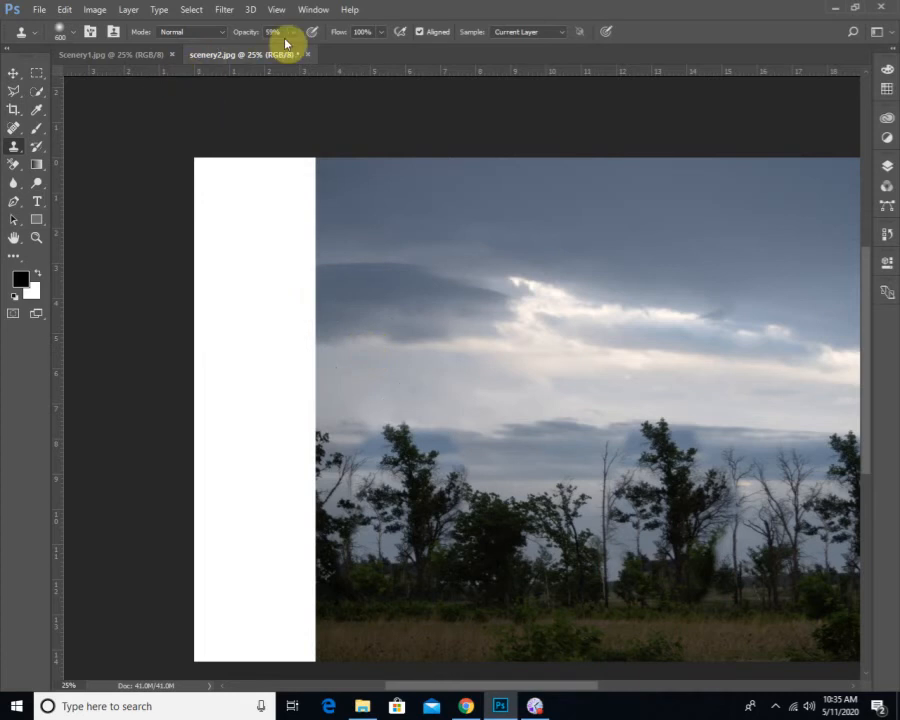
Set the clone opacity to 100% and clone sky and dark cloud across the upper white strip, finishing with a 400 px brush.
{"action": "left_click_drag", "start_coordinate": [291, 50], "coordinate": [382, 50]}
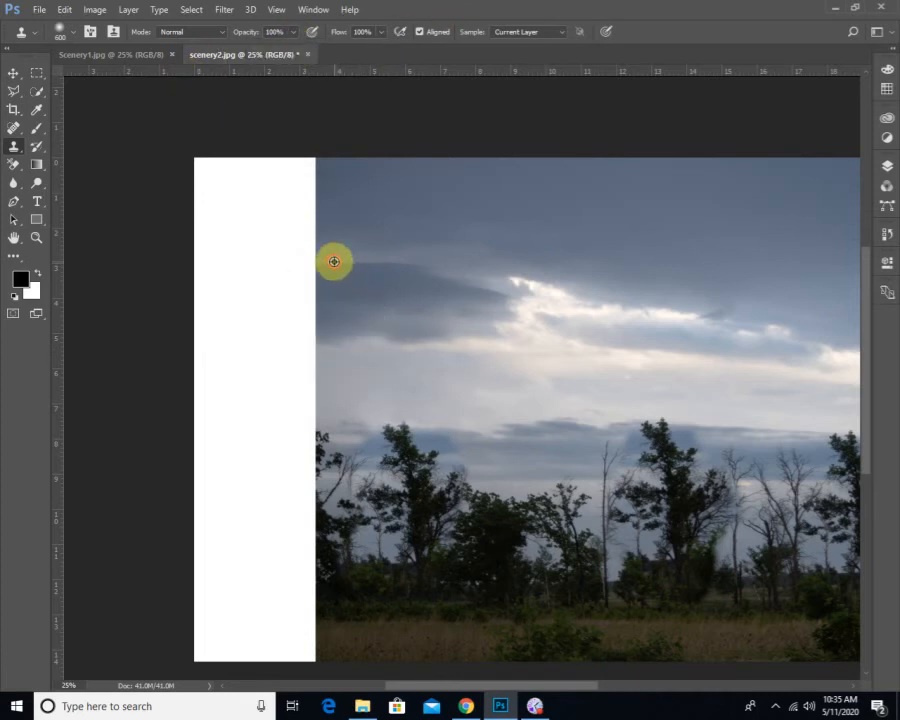
{"action": "mouse_move", "coordinate": [334, 262]}
{"action": "left_mouse_down"}
{"action": "mouse_move", "coordinate": [301, 261]}
{"action": "mouse_move", "coordinate": [308, 265]}
{"action": "mouse_move", "coordinate": [317, 171]}
{"action": "mouse_move", "coordinate": [290, 314]}
{"action": "mouse_move", "coordinate": [305, 327]}
{"action": "mouse_move", "coordinate": [283, 327]}
{"action": "mouse_move", "coordinate": [295, 325]}
{"action": "mouse_move", "coordinate": [253, 295]}
{"action": "mouse_move", "coordinate": [285, 191]}
{"action": "mouse_move", "coordinate": [217, 245]}
{"action": "mouse_move", "coordinate": [237, 229]}
{"action": "mouse_move", "coordinate": [161, 255]}
{"action": "mouse_move", "coordinate": [281, 187]}
{"action": "mouse_move", "coordinate": [193, 175]}
{"action": "mouse_move", "coordinate": [247, 147]}
{"action": "left_mouse_up"}
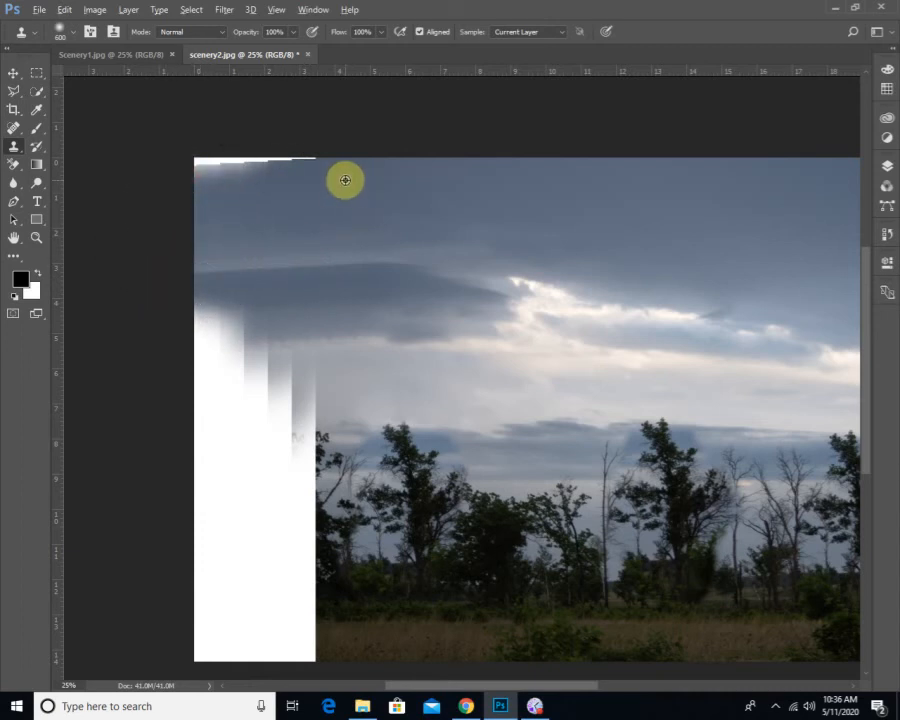
{"action": "mouse_move", "coordinate": [345, 180]}
{"action": "left_mouse_down"}
{"action": "mouse_move", "coordinate": [279, 144]}
{"action": "mouse_move", "coordinate": [304, 157]}
{"action": "mouse_move", "coordinate": [247, 156]}
{"action": "mouse_move", "coordinate": [237, 146]}
{"action": "mouse_move", "coordinate": [174, 172]}
{"action": "left_mouse_up"}
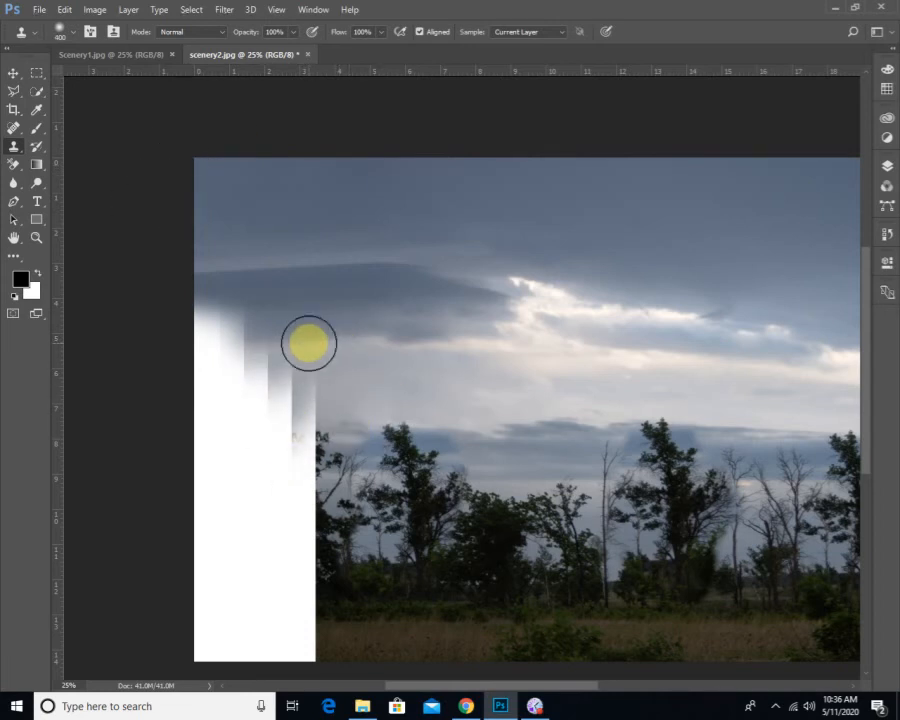
{"action": "mouse_move", "coordinate": [309, 342]}
{"action": "left_mouse_down"}
{"action": "mouse_move", "coordinate": [291, 399]}
{"action": "mouse_move", "coordinate": [269, 396]}
{"action": "mouse_move", "coordinate": [250, 347]}
{"action": "mouse_move", "coordinate": [254, 327]}
{"action": "mouse_move", "coordinate": [196, 320]}
{"action": "mouse_move", "coordinate": [190, 395]}
{"action": "mouse_move", "coordinate": [250, 381]}
{"action": "mouse_move", "coordinate": [319, 330]}
{"action": "mouse_move", "coordinate": [221, 340]}
{"action": "mouse_move", "coordinate": [157, 371]}
{"action": "left_mouse_up"}
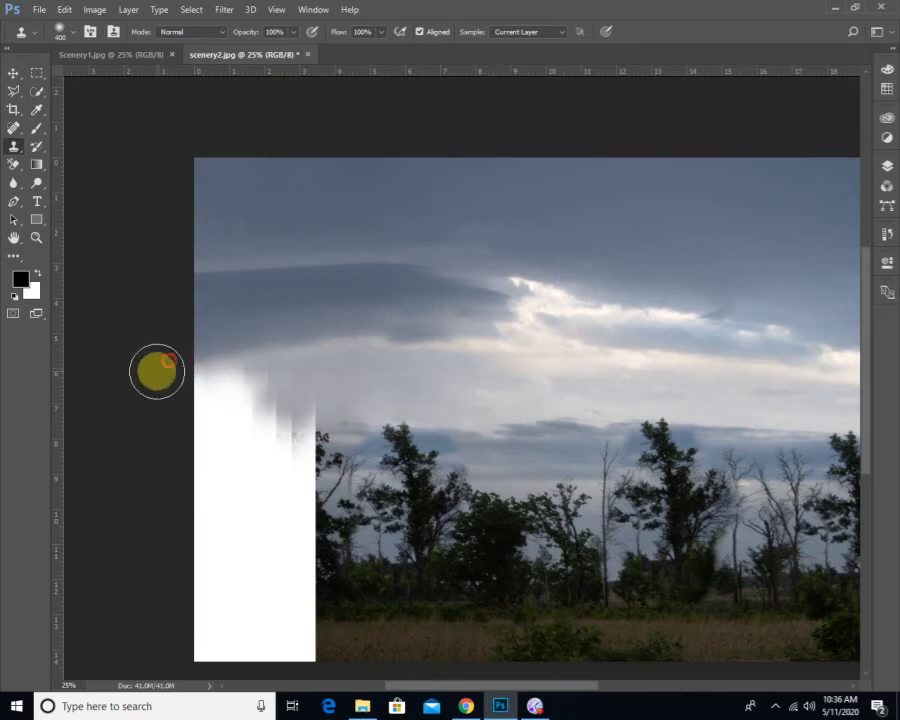
Sample the nearest tall tree and the dark bushy tree, and clone them into the white strip to continue the tree line.
{"action": "left_click", "coordinate": [411, 494], "text": "ctrl"}
{"action": "mouse_move", "coordinate": [411, 494]}
{"action": "left_mouse_down"}
{"action": "mouse_move", "coordinate": [492, 394]}
{"action": "mouse_move", "coordinate": [503, 346]}
{"action": "left_mouse_up"}
{"action": "left_click", "coordinate": [497, 301], "text": "alt"}
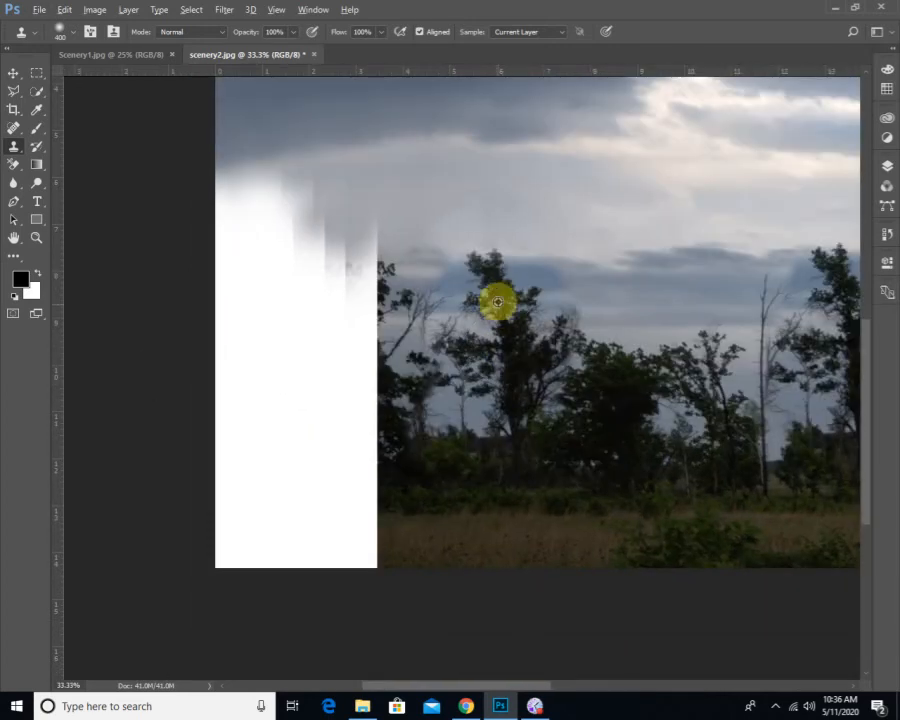
{"action": "mouse_move", "coordinate": [388, 290]}
{"action": "left_mouse_down"}
{"action": "mouse_move", "coordinate": [369, 221]}
{"action": "mouse_move", "coordinate": [341, 328]}
{"action": "mouse_move", "coordinate": [350, 405]}
{"action": "mouse_move", "coordinate": [361, 310]}
{"action": "mouse_move", "coordinate": [341, 387]}
{"action": "mouse_move", "coordinate": [343, 440]}
{"action": "mouse_move", "coordinate": [358, 430]}
{"action": "mouse_move", "coordinate": [363, 398]}
{"action": "mouse_move", "coordinate": [319, 352]}
{"action": "mouse_move", "coordinate": [307, 242]}
{"action": "mouse_move", "coordinate": [283, 181]}
{"action": "mouse_move", "coordinate": [249, 201]}
{"action": "mouse_move", "coordinate": [246, 235]}
{"action": "mouse_move", "coordinate": [232, 214]}
{"action": "mouse_move", "coordinate": [238, 222]}
{"action": "mouse_move", "coordinate": [246, 209]}
{"action": "mouse_move", "coordinate": [222, 320]}
{"action": "mouse_move", "coordinate": [261, 270]}
{"action": "mouse_move", "coordinate": [264, 262]}
{"action": "mouse_move", "coordinate": [200, 313]}
{"action": "mouse_move", "coordinate": [273, 325]}
{"action": "mouse_move", "coordinate": [288, 347]}
{"action": "mouse_move", "coordinate": [281, 317]}
{"action": "left_mouse_up"}
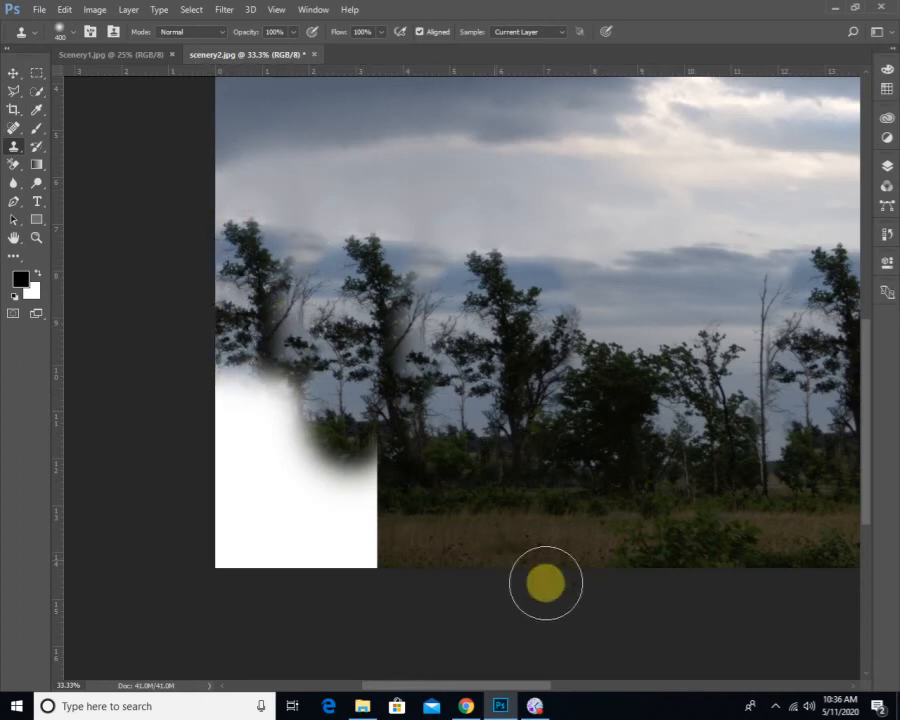
{"action": "left_click", "coordinate": [620, 372], "text": "alt"}
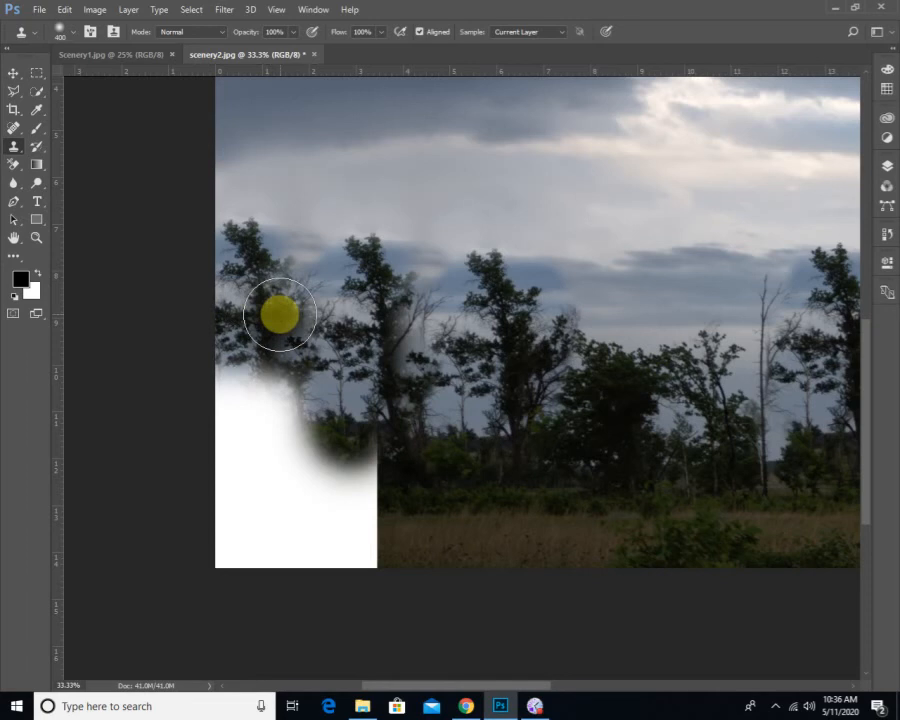
{"action": "mouse_move", "coordinate": [280, 314]}
{"action": "left_mouse_down"}
{"action": "mouse_move", "coordinate": [293, 343]}
{"action": "mouse_move", "coordinate": [315, 321]}
{"action": "mouse_move", "coordinate": [275, 330]}
{"action": "mouse_move", "coordinate": [240, 387]}
{"action": "left_mouse_up"}
Sample the undergrowth and the bottom grass, and clone them over the remaining white area below the new trees.
{"action": "left_click", "coordinate": [449, 451], "text": "alt"}
{"action": "mouse_move", "coordinate": [332, 448]}
{"action": "left_mouse_down"}
{"action": "mouse_move", "coordinate": [312, 489]}
{"action": "mouse_move", "coordinate": [328, 488]}
{"action": "mouse_move", "coordinate": [361, 451]}
{"action": "mouse_move", "coordinate": [365, 498]}
{"action": "mouse_move", "coordinate": [370, 492]}
{"action": "mouse_move", "coordinate": [357, 549]}
{"action": "mouse_move", "coordinate": [281, 542]}
{"action": "mouse_move", "coordinate": [261, 502]}
{"action": "mouse_move", "coordinate": [246, 513]}
{"action": "mouse_move", "coordinate": [274, 427]}
{"action": "mouse_move", "coordinate": [252, 444]}
{"action": "mouse_move", "coordinate": [286, 405]}
{"action": "mouse_move", "coordinate": [223, 387]}
{"action": "mouse_move", "coordinate": [222, 427]}
{"action": "mouse_move", "coordinate": [315, 446]}
{"action": "left_mouse_up"}
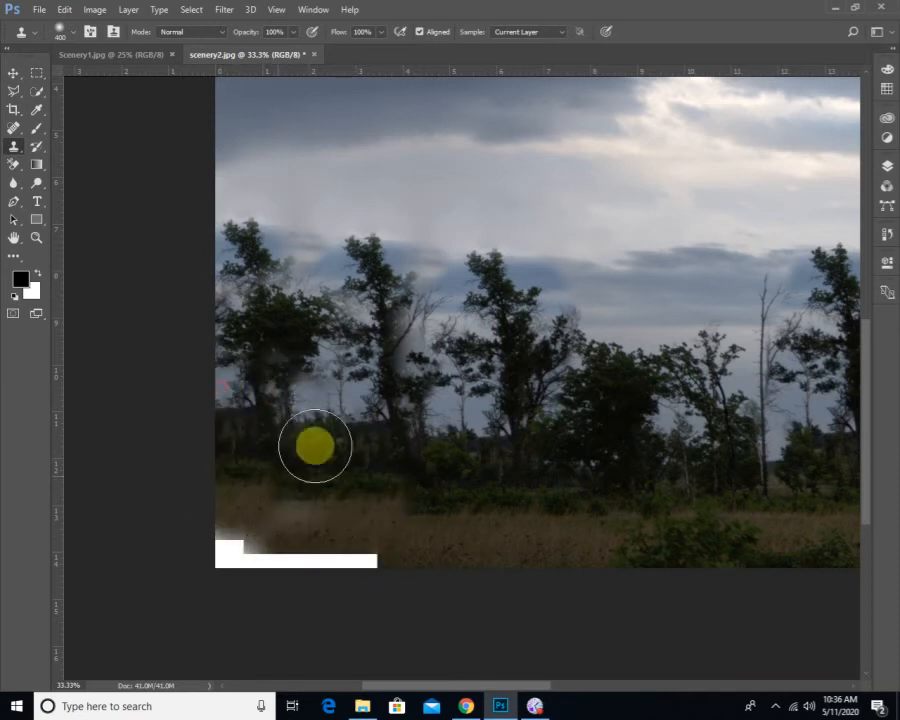
{"action": "left_click", "coordinate": [433, 545], "text": "alt"}
{"action": "left_click_drag", "start_coordinate": [375, 556], "coordinate": [218, 552]}
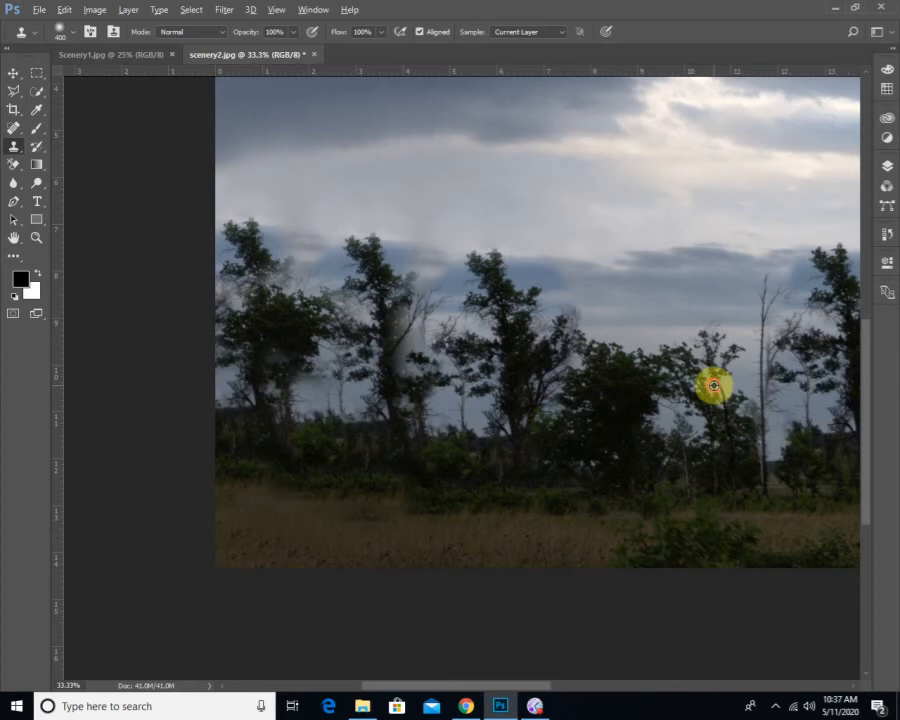
Clone the thin-branched tree over the second cloned tree and the dark bushy tree over the leftmost one to vary the copies.
{"action": "mouse_move", "coordinate": [410, 346]}
{"action": "left_mouse_down"}
{"action": "mouse_move", "coordinate": [406, 428]}
{"action": "mouse_move", "coordinate": [397, 325]}
{"action": "mouse_move", "coordinate": [398, 483]}
{"action": "mouse_move", "coordinate": [443, 566]}
{"action": "mouse_move", "coordinate": [426, 573]}
{"action": "mouse_move", "coordinate": [412, 409]}
{"action": "mouse_move", "coordinate": [399, 386]}
{"action": "mouse_move", "coordinate": [445, 640]}
{"action": "left_mouse_up"}
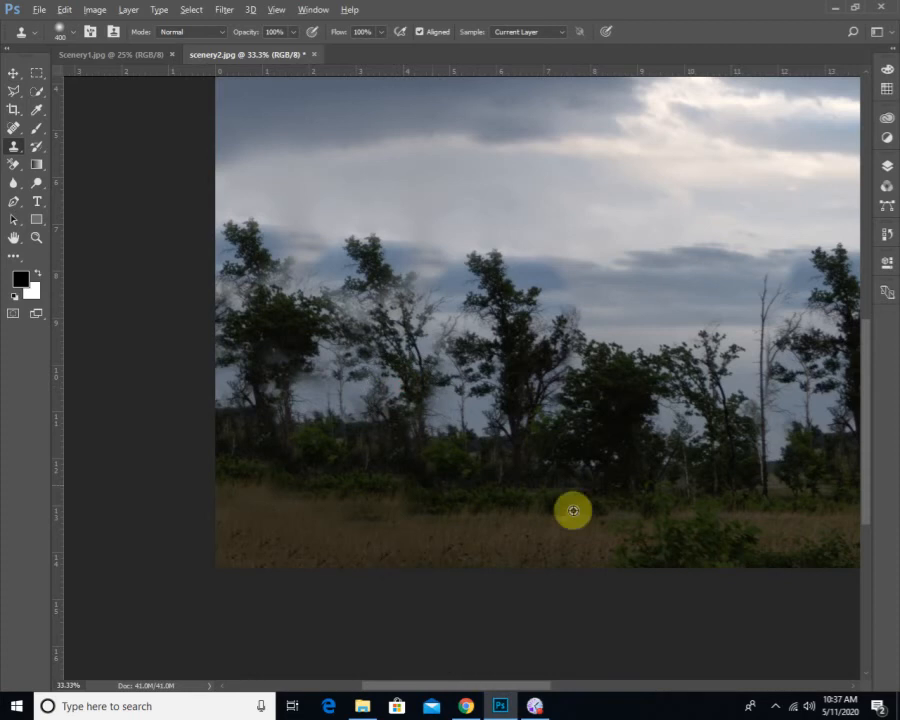
{"action": "left_click", "coordinate": [623, 404], "text": "alt"}
{"action": "mouse_move", "coordinate": [322, 408]}
{"action": "left_mouse_down"}
{"action": "mouse_move", "coordinate": [273, 384]}
{"action": "mouse_move", "coordinate": [267, 368]}
{"action": "mouse_move", "coordinate": [217, 469]}
{"action": "mouse_move", "coordinate": [219, 384]}
{"action": "mouse_move", "coordinate": [195, 452]}
{"action": "mouse_move", "coordinate": [289, 478]}
{"action": "left_mouse_up"}
{"action": "left_click", "coordinate": [615, 369], "text": "alt"}
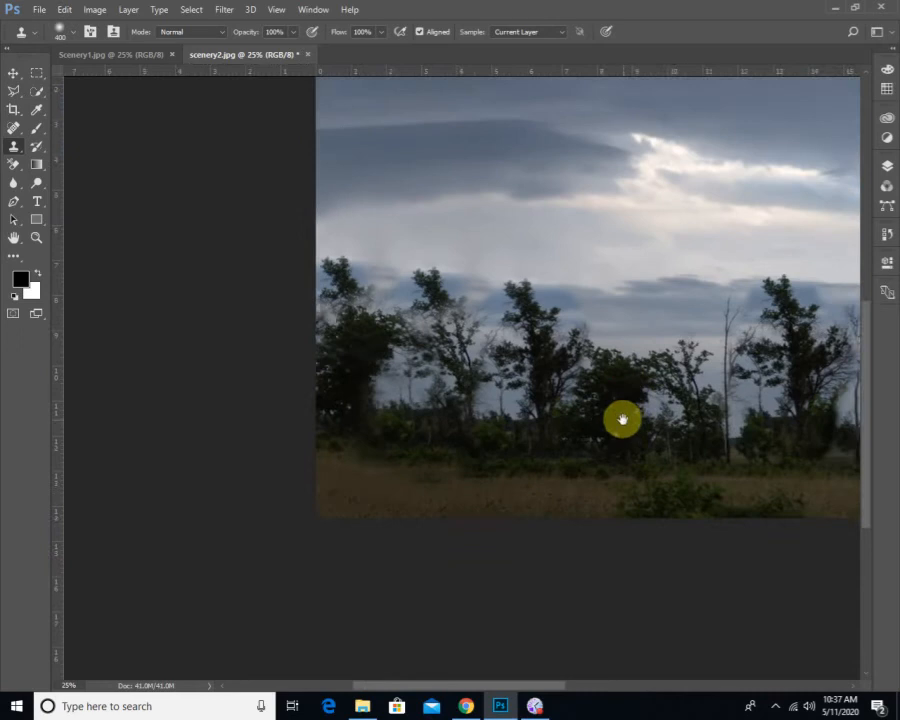
{"action": "left_click_drag", "start_coordinate": [622, 373], "coordinate": [342, 452]}
Sample the grass and undergrowth with the Clone Stamp and touch up the cloned field under the new trees, reducing the brush to 200 px.
{"action": "key", "text": "ctrl+0"}
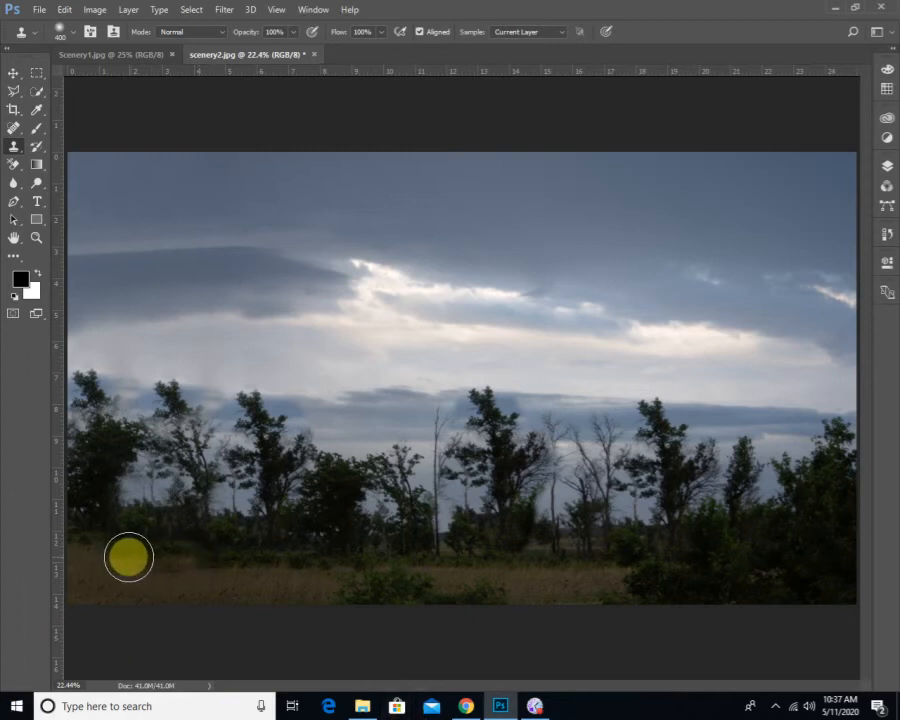
{"action": "left_click", "coordinate": [119, 555], "text": "alt"}
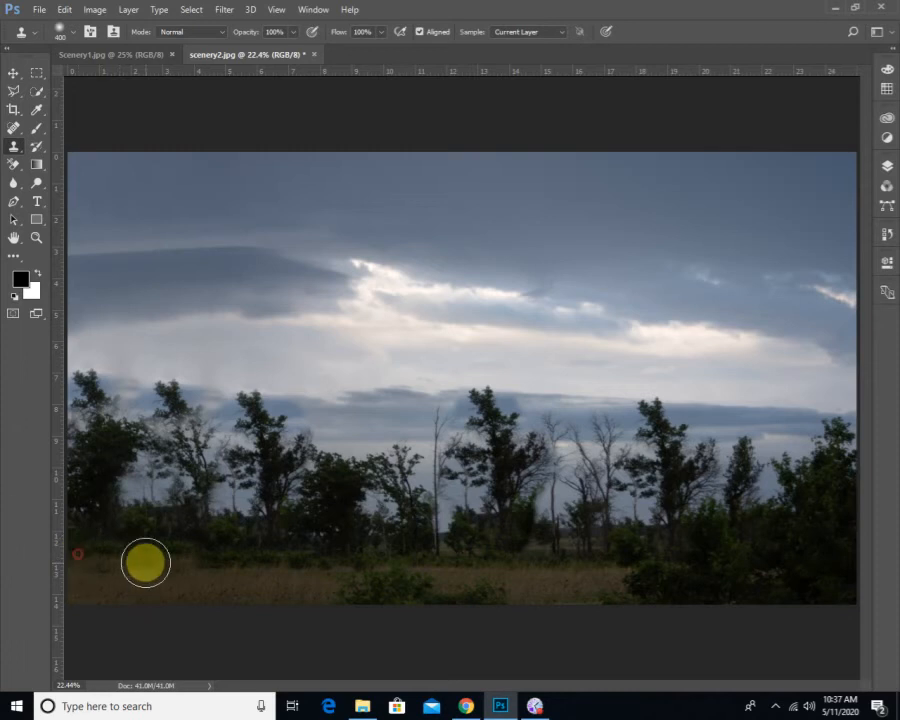
{"action": "left_click", "coordinate": [116, 556]}
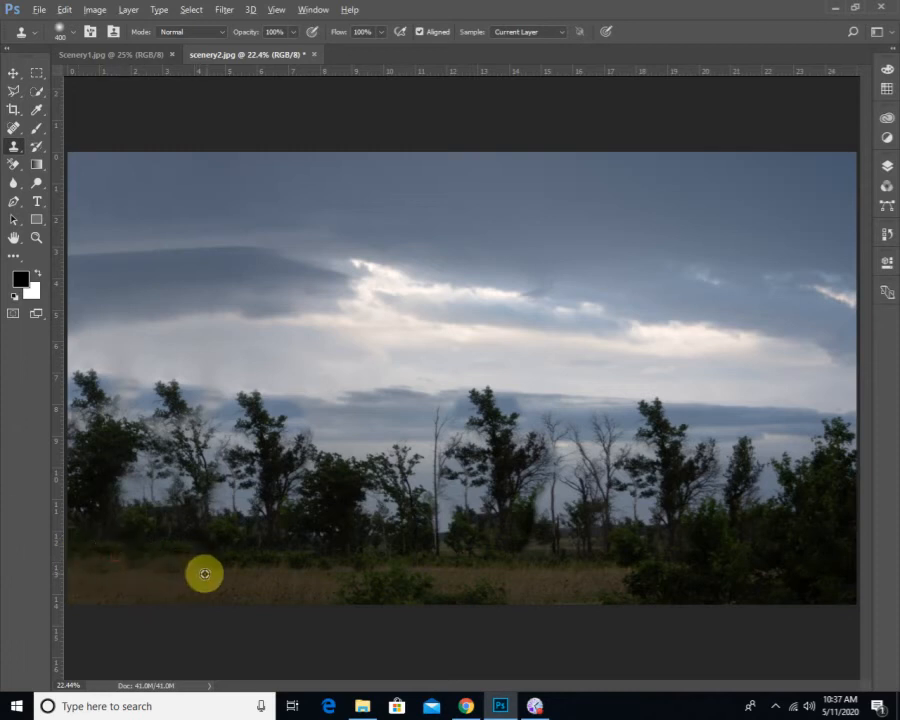
{"action": "left_click", "coordinate": [172, 587]}
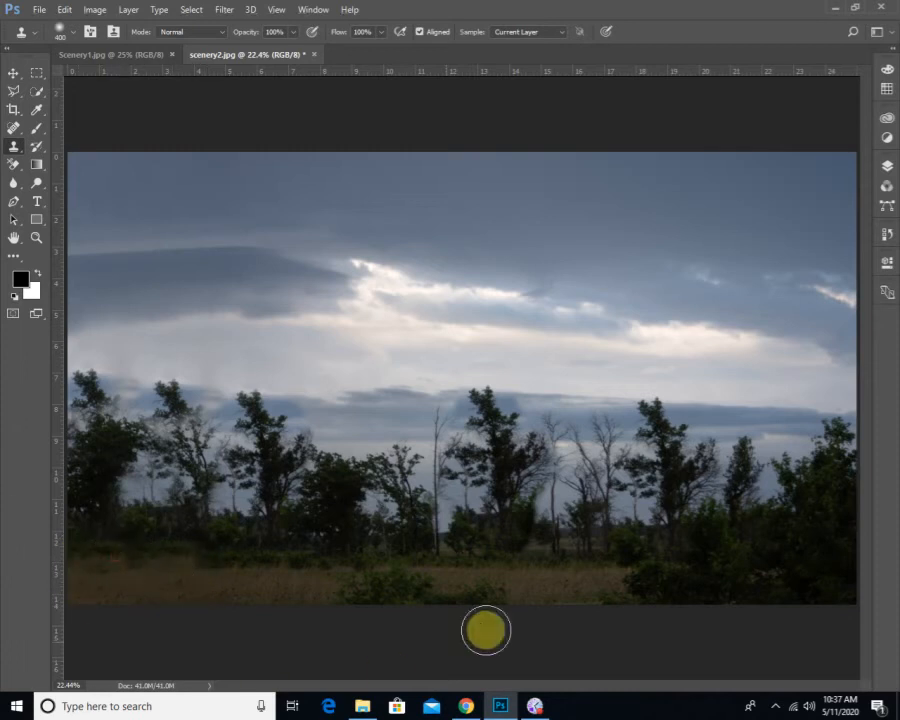
{"action": "left_click", "coordinate": [568, 588]}
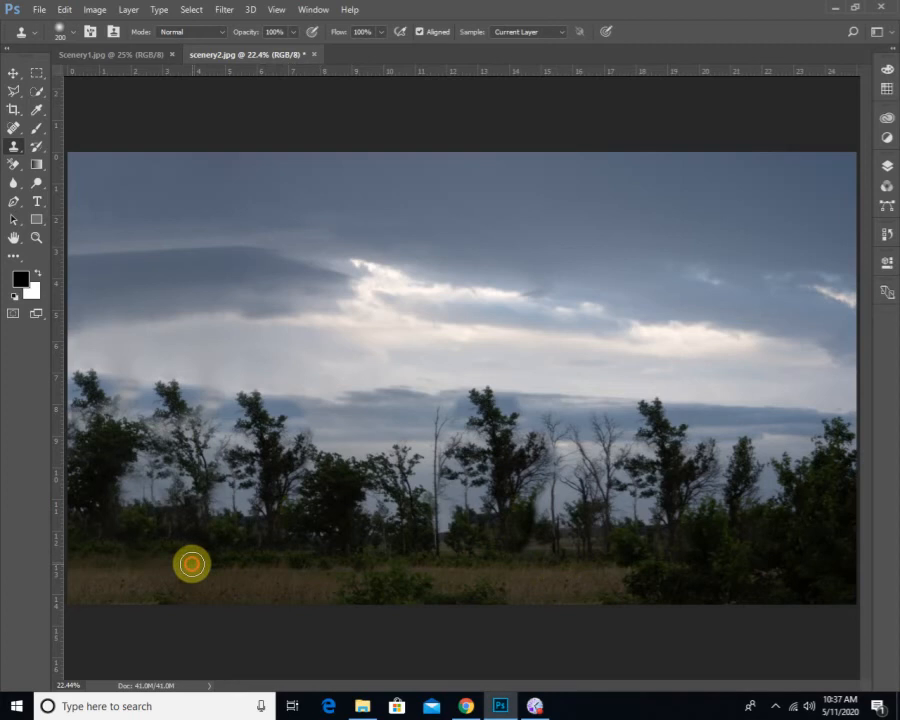
{"action": "left_click_drag", "start_coordinate": [192, 564], "coordinate": [140, 561]}
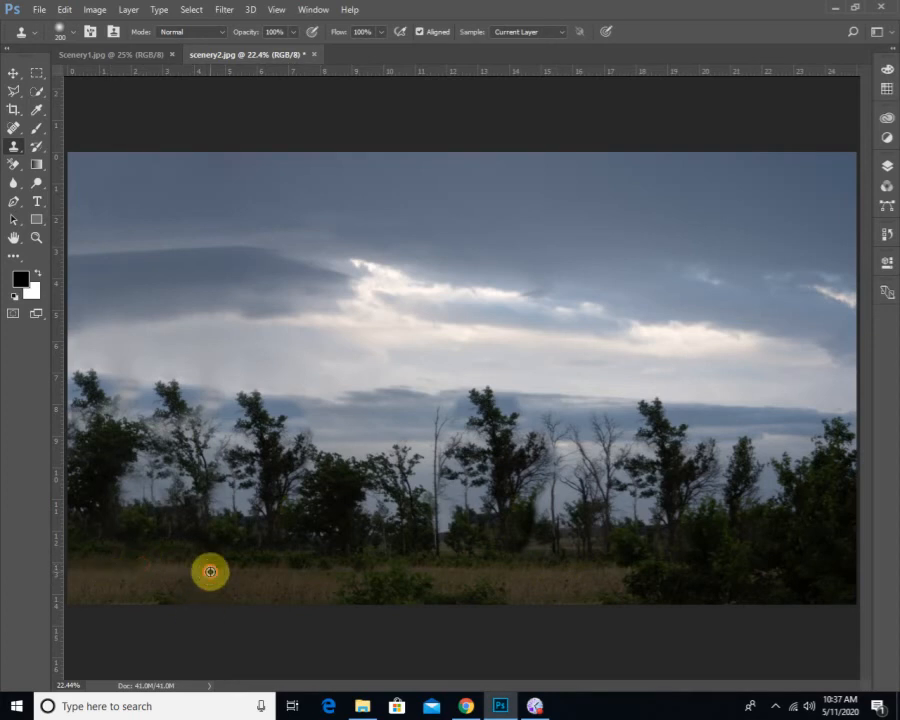
{"action": "left_click", "coordinate": [175, 574]}
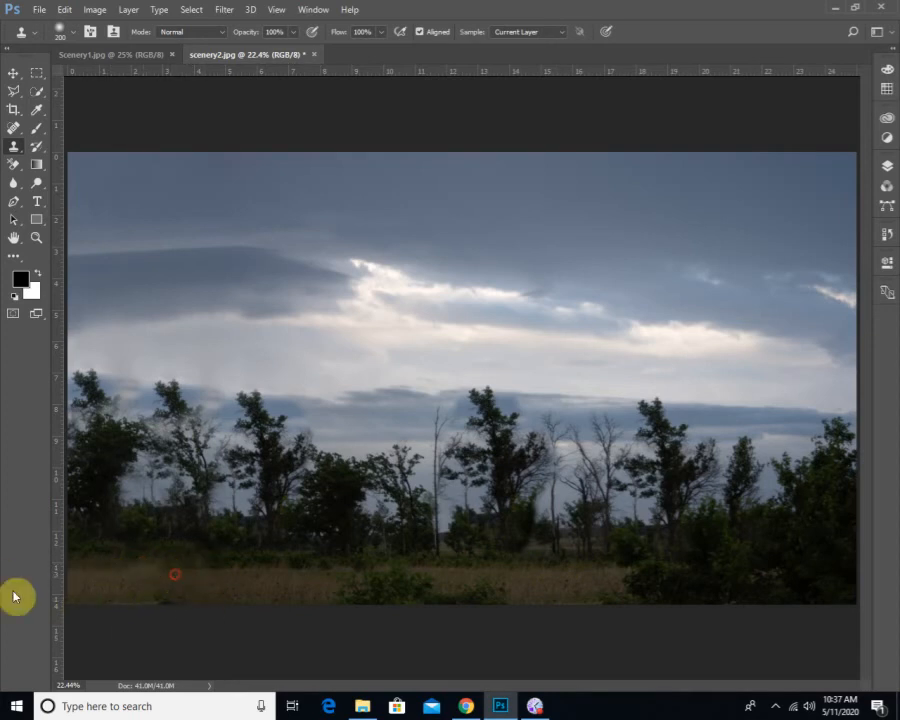
{"action": "left_click", "coordinate": [433, 541], "text": "alt"}
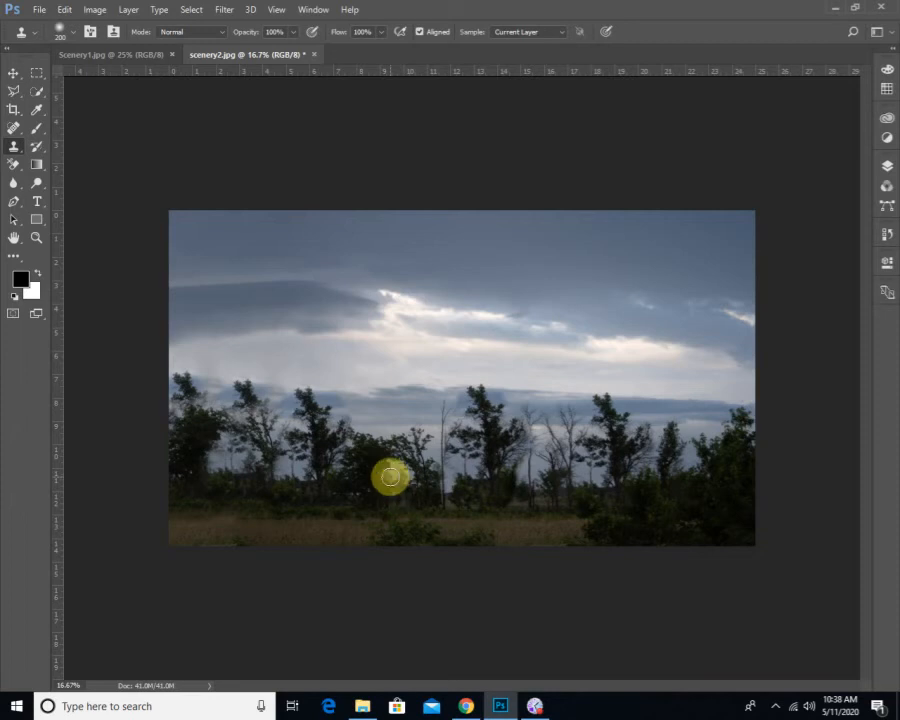
Extend the canvas below the scenery using the Crop tool with Content-Aware off, and undo the crop.
{"action": "left_click", "coordinate": [13, 73]}
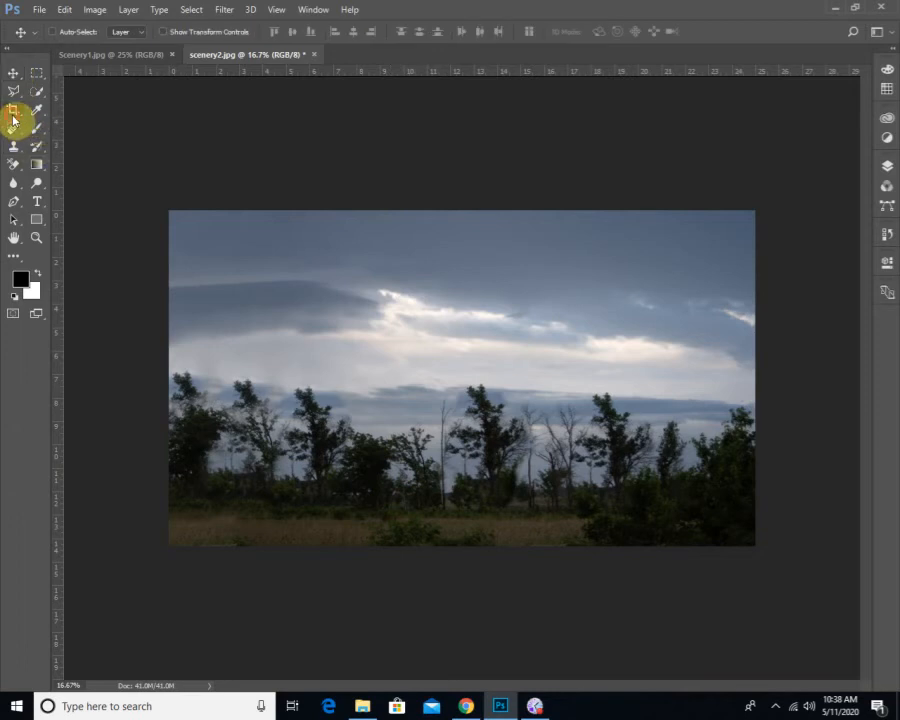
{"action": "left_click", "coordinate": [13, 113]}
{"action": "left_click", "coordinate": [83, 113]}
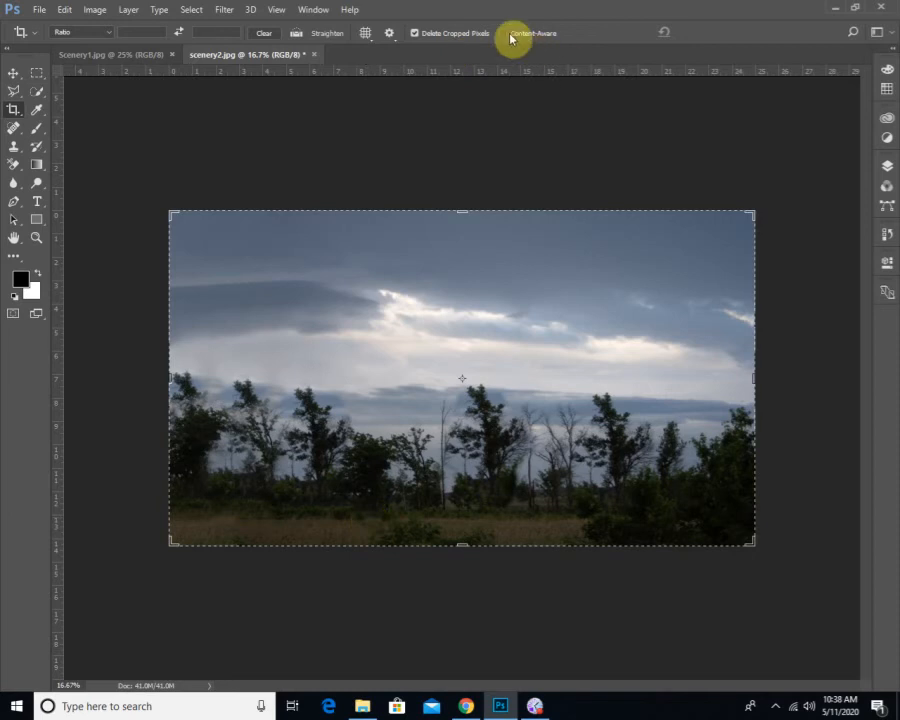
{"action": "left_click_drag", "start_coordinate": [459, 546], "coordinate": [497, 614]}
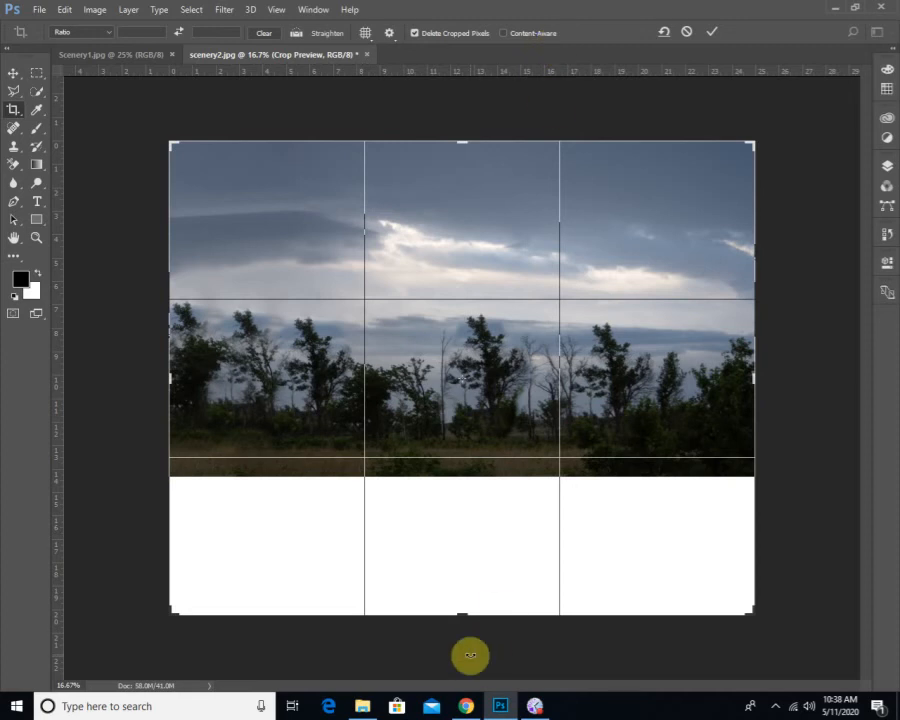
{"action": "double_click", "coordinate": [472, 537]}
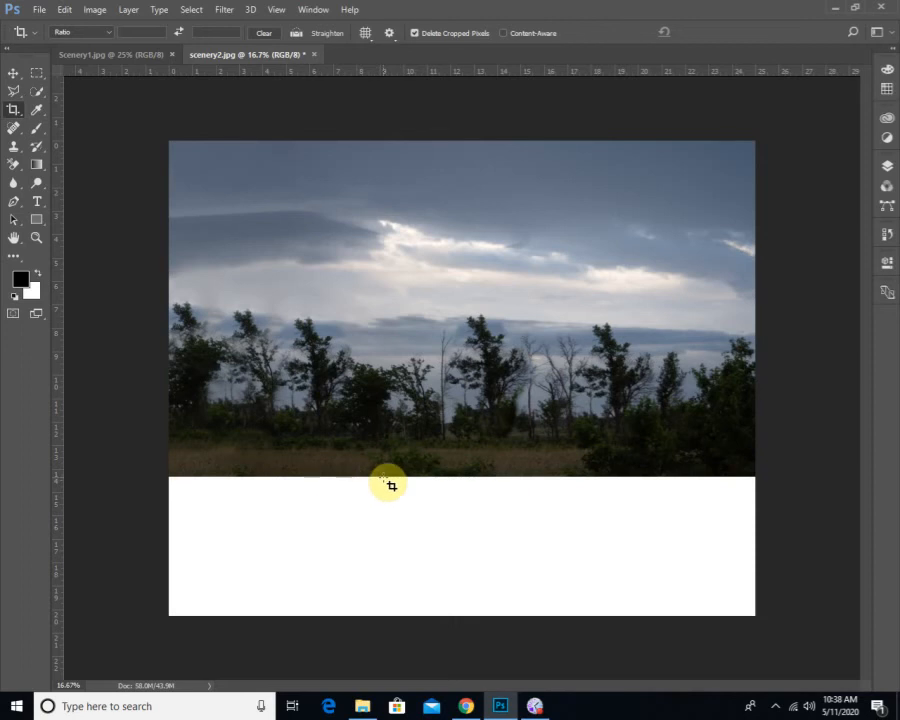
{"action": "key", "text": "ctrl+z"}
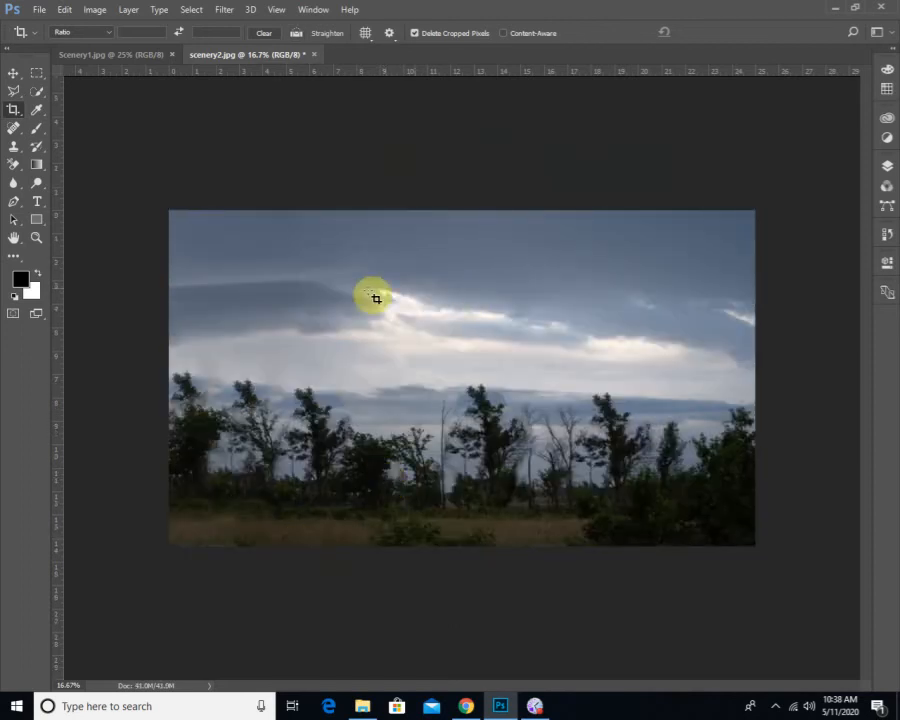
Enable Content-Aware for the Crop tool, extend the canvas slightly below the grass, and undo that crop.
{"action": "left_click", "coordinate": [208, 237]}
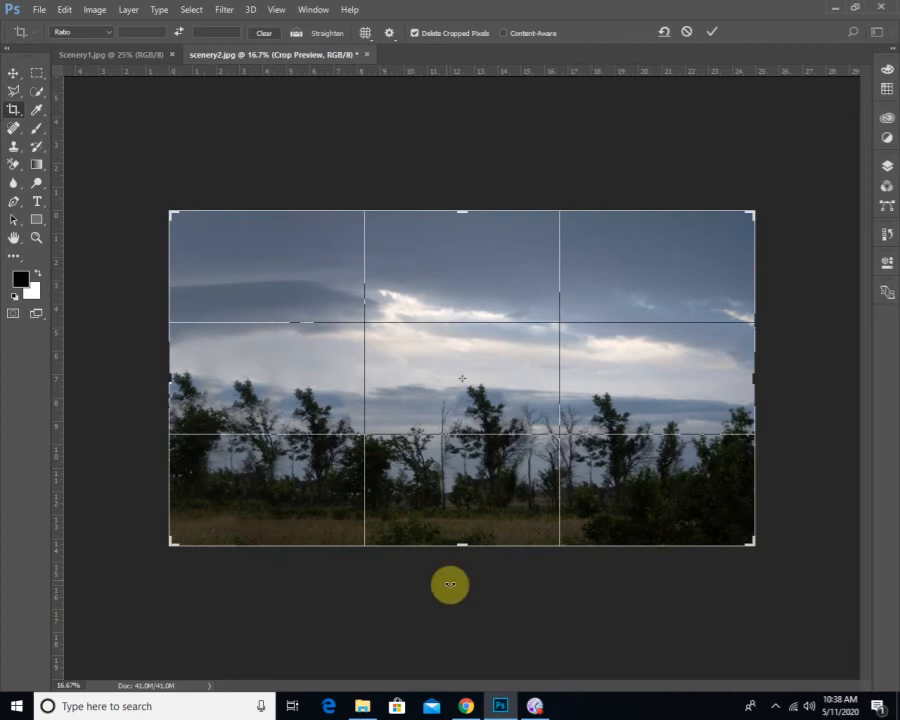
{"action": "left_click", "coordinate": [504, 33]}
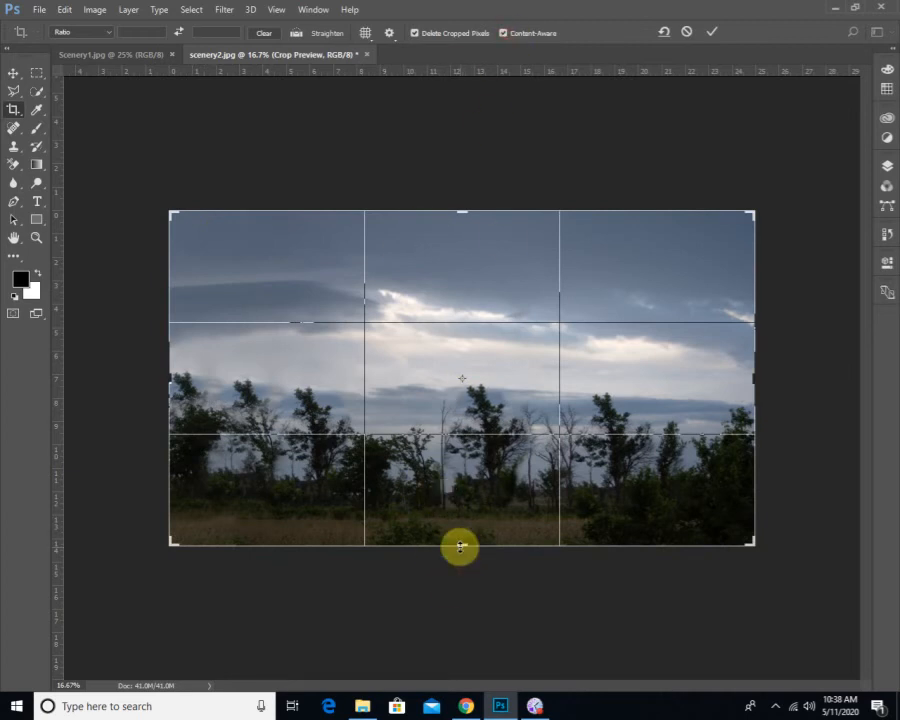
{"action": "left_click_drag", "start_coordinate": [460, 543], "coordinate": [460, 576]}
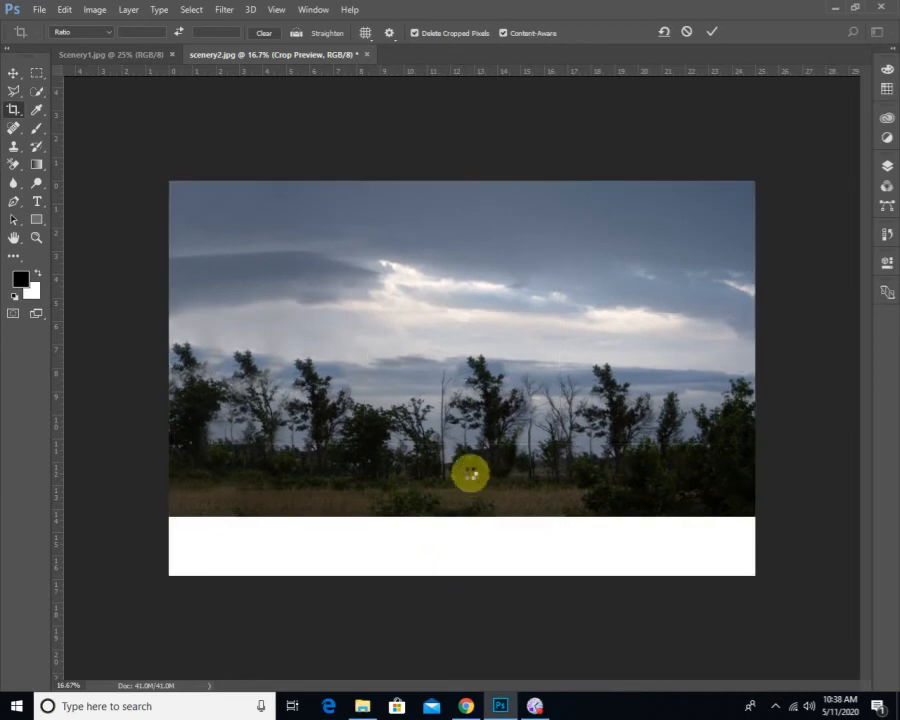
{"action": "key", "text": "Return"}
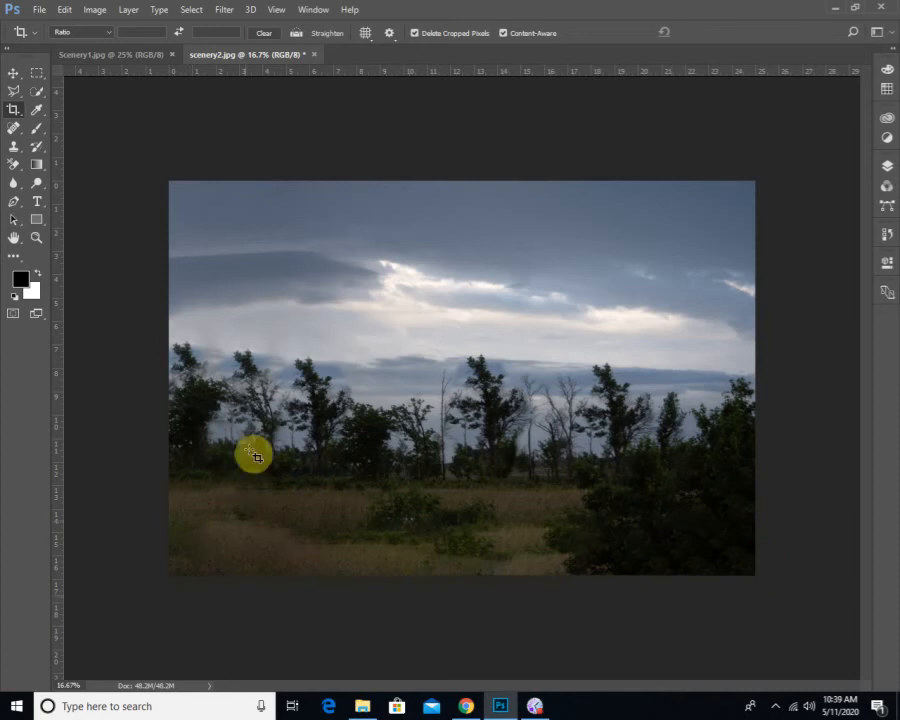
{"action": "key", "text": "ctrl+z"}
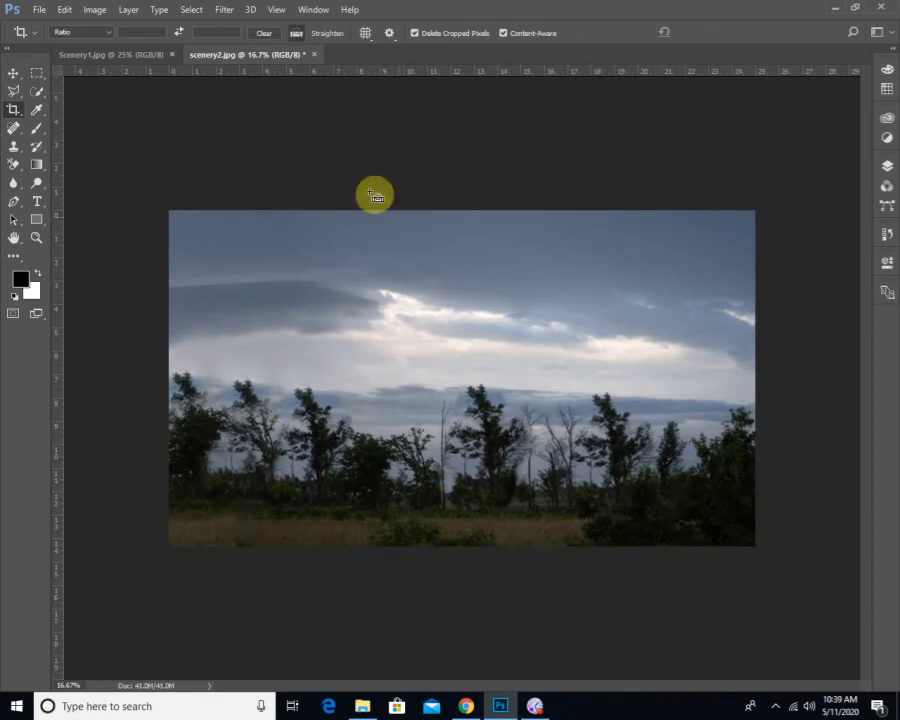
Revert scenery2.jpg to its saved version and extend its canvas beyond the right edge with a content-aware crop.
{"action": "left_click", "coordinate": [42, 12]}
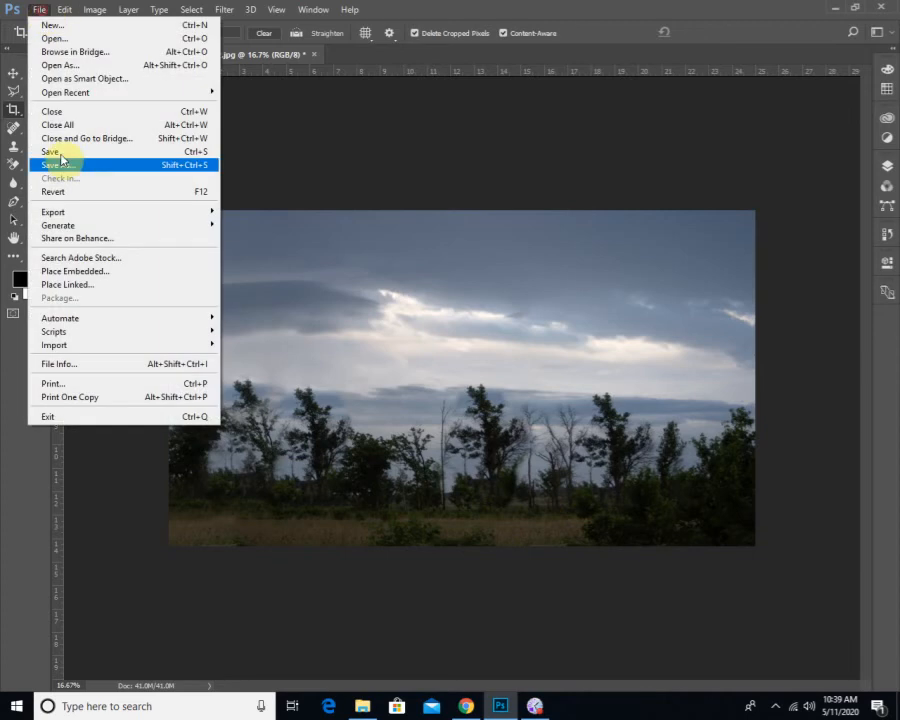
{"action": "left_click", "coordinate": [68, 195]}
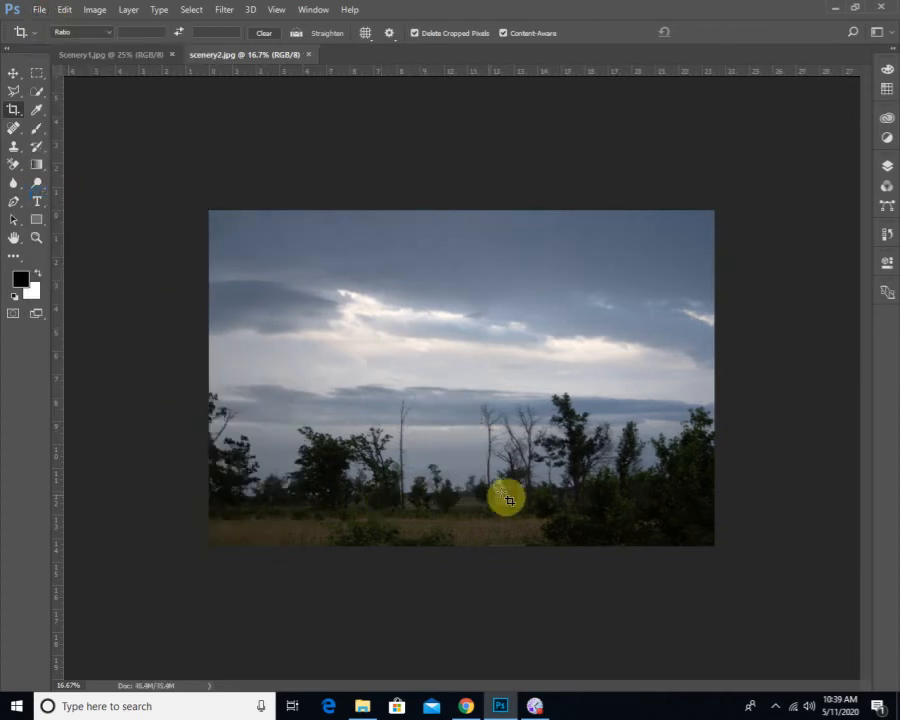
{"action": "left_click", "coordinate": [578, 388]}
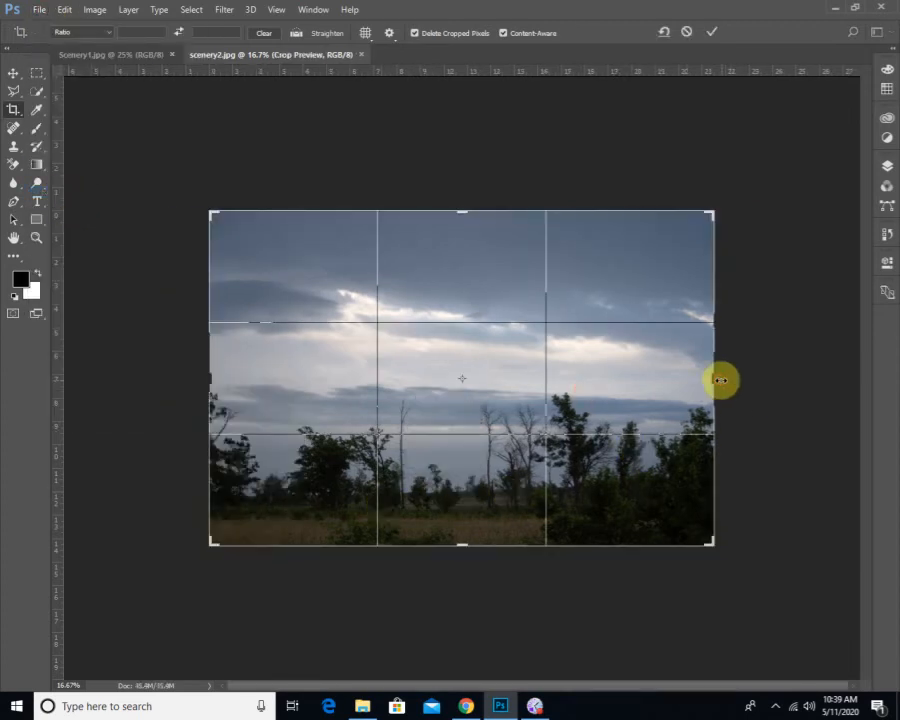
{"action": "left_click_drag", "start_coordinate": [720, 380], "coordinate": [757, 388]}
{"action": "double_click", "coordinate": [627, 394]}
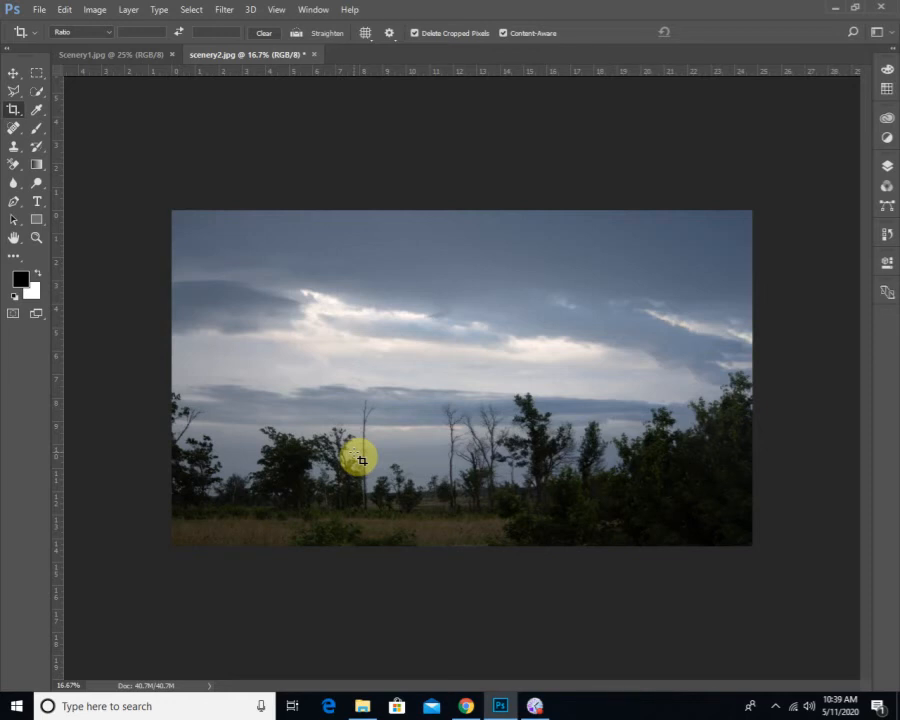
Activate the Pattern Stamp tool and switch to the Scenery1.jpg image.
{"action": "left_click", "coordinate": [14, 148]}
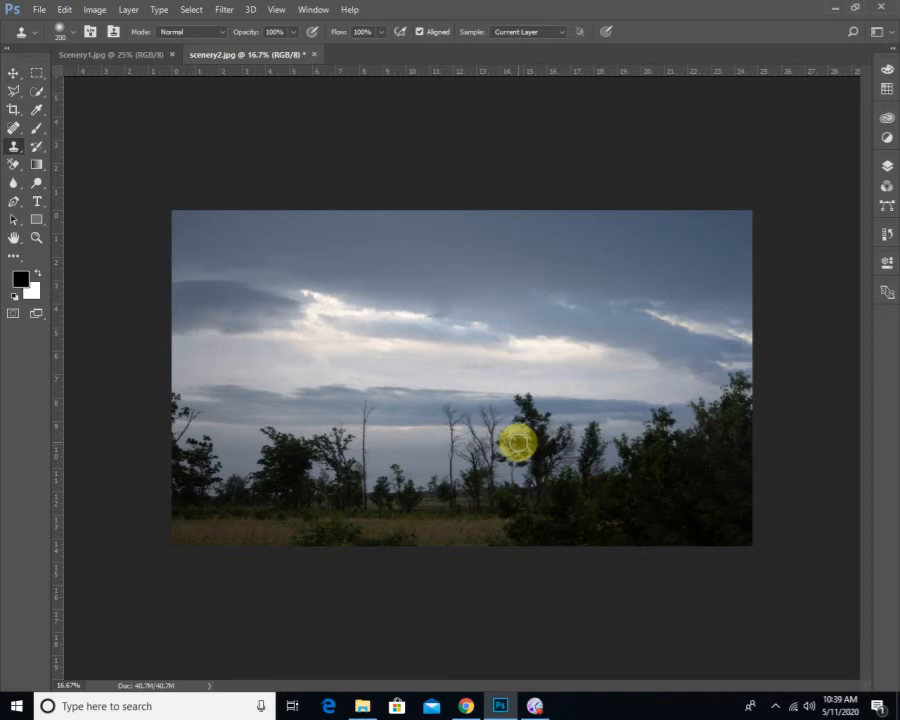
{"action": "right_click", "coordinate": [16, 151]}
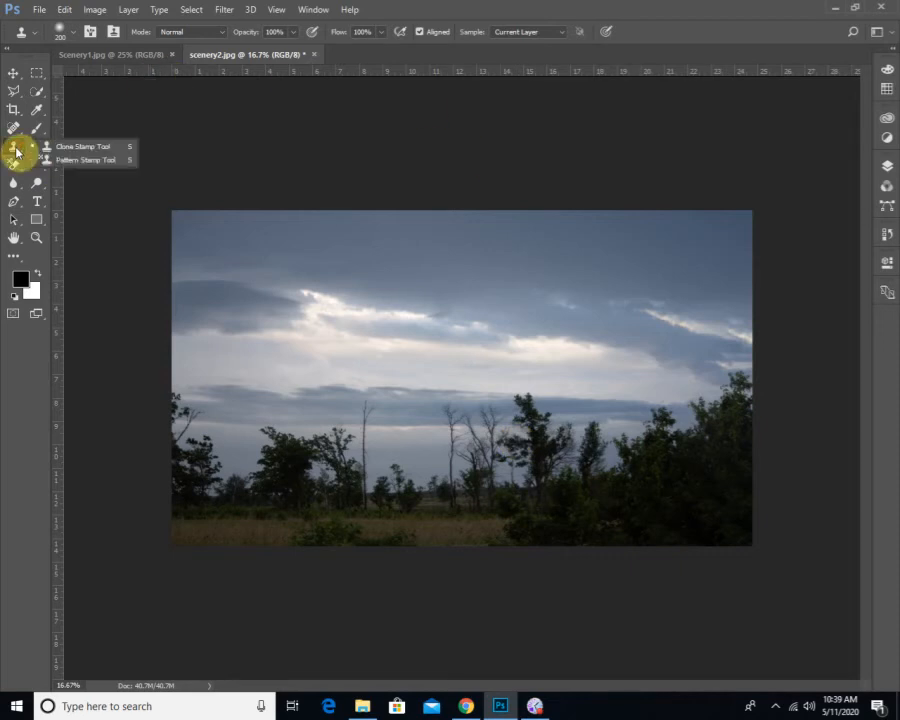
{"action": "left_click", "coordinate": [79, 161]}
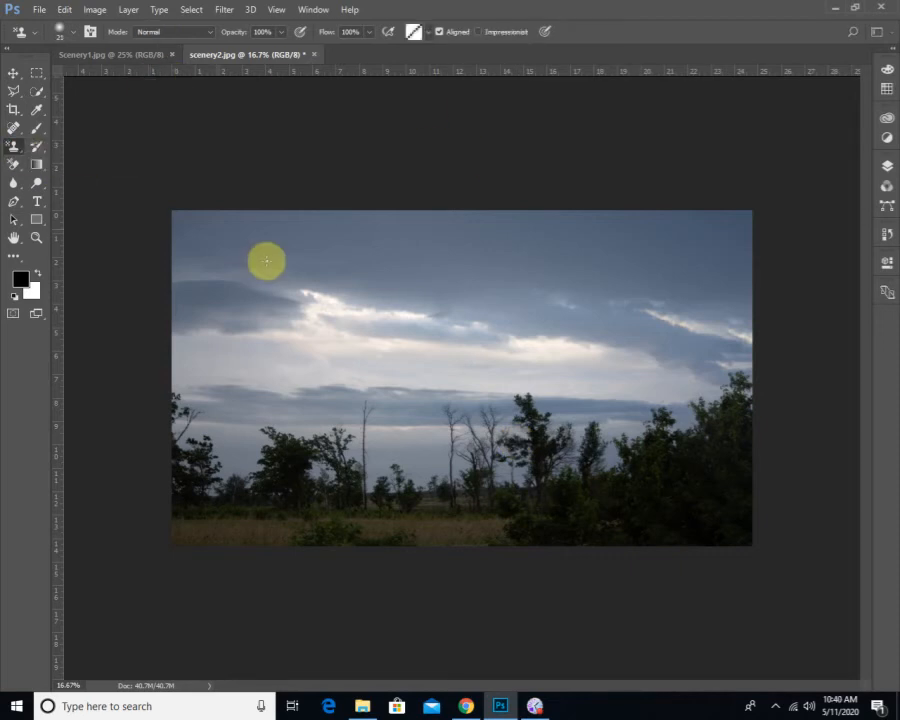
{"action": "left_click", "coordinate": [117, 54]}
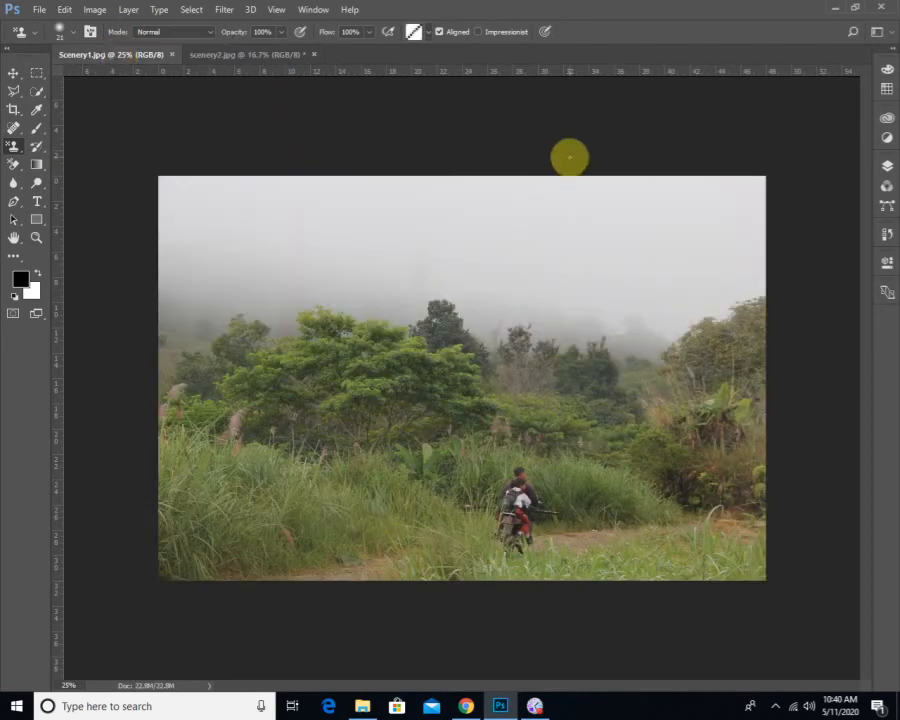
Append the Nature Patterns set to the available patterns and choose the green grass-like pattern for the Pattern Stamp.
{"action": "left_click", "coordinate": [424, 33]}
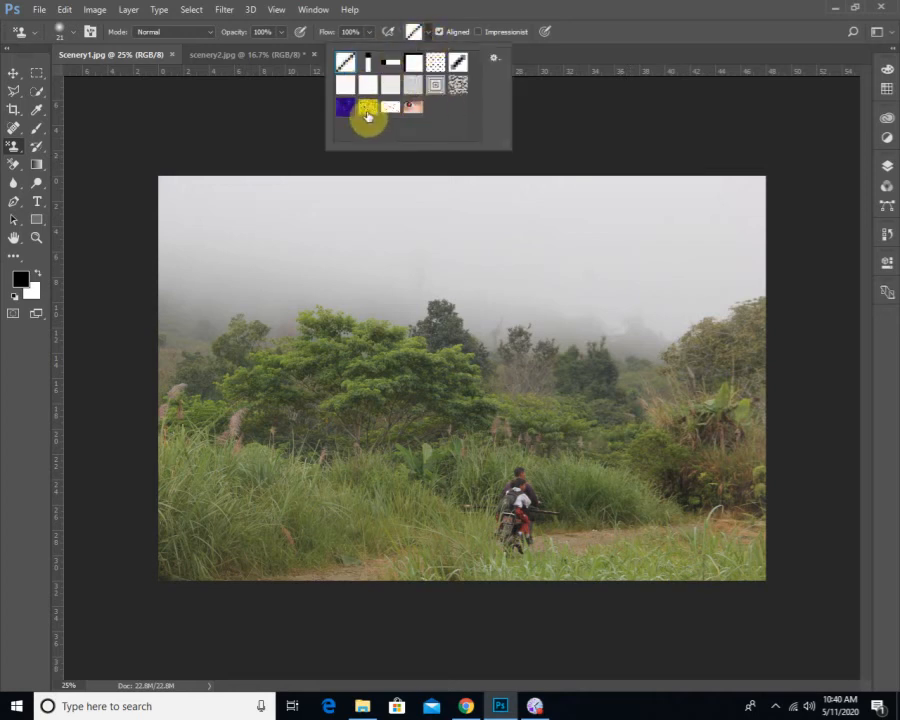
{"action": "left_click", "coordinate": [494, 60]}
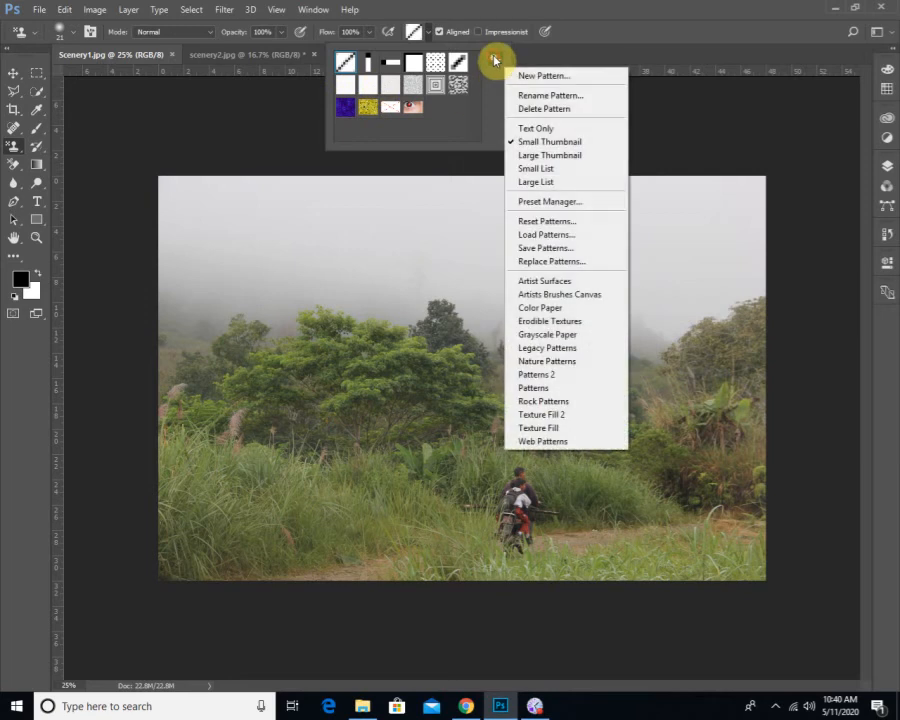
{"action": "left_click", "coordinate": [532, 361]}
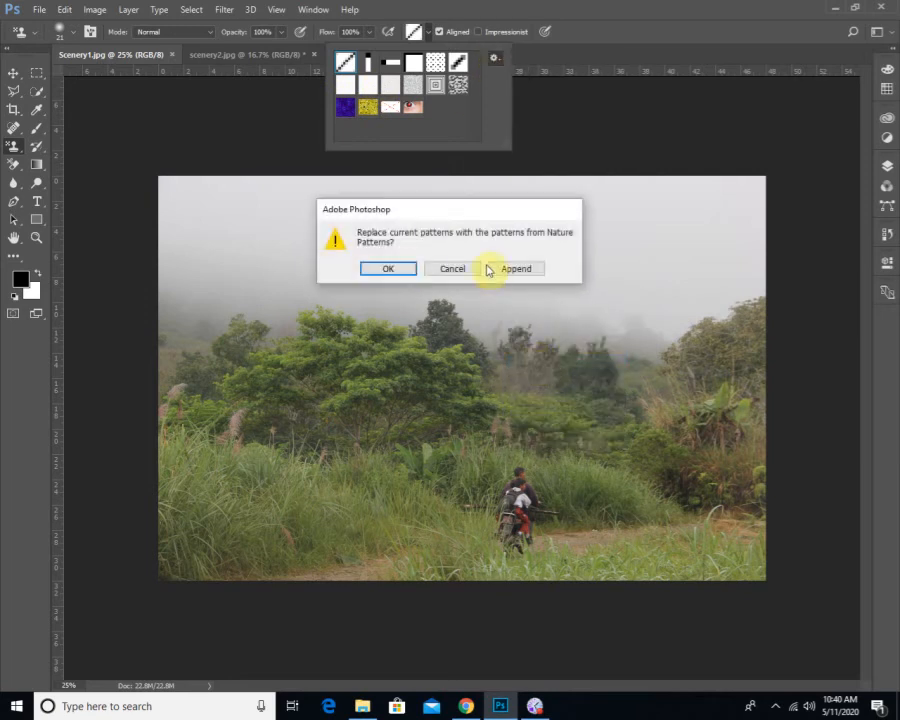
{"action": "left_click", "coordinate": [542, 270]}
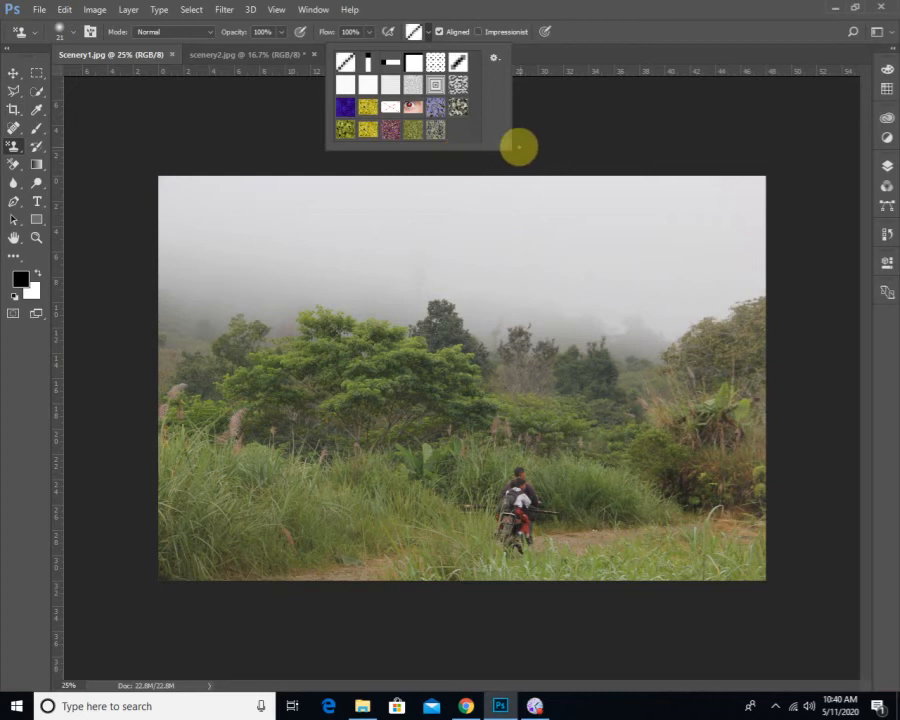
{"action": "left_click_drag", "start_coordinate": [501, 146], "coordinate": [500, 174]}
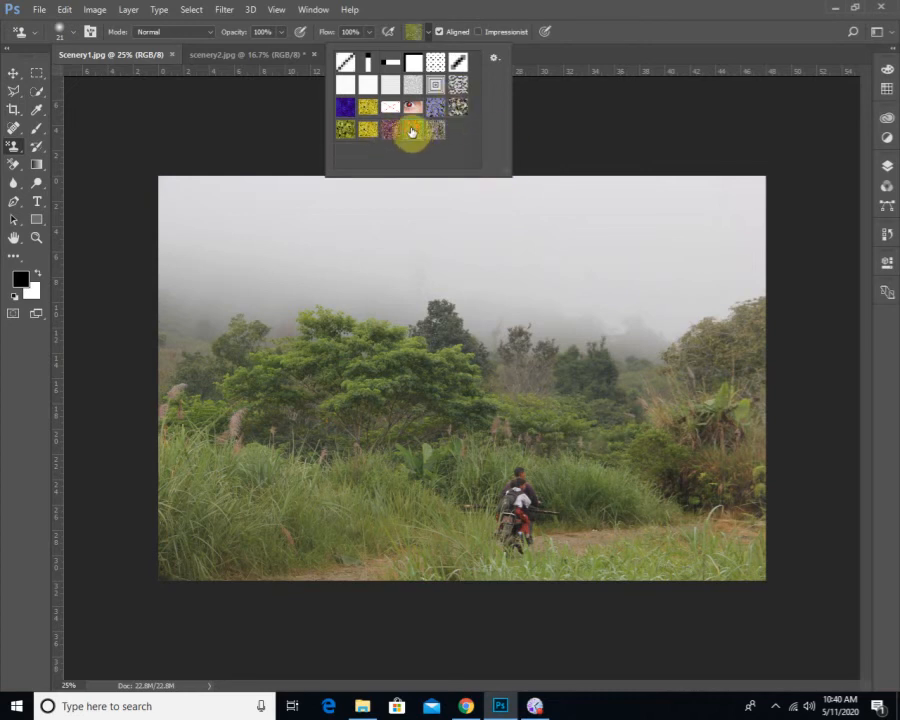
{"action": "left_click", "coordinate": [502, 8]}
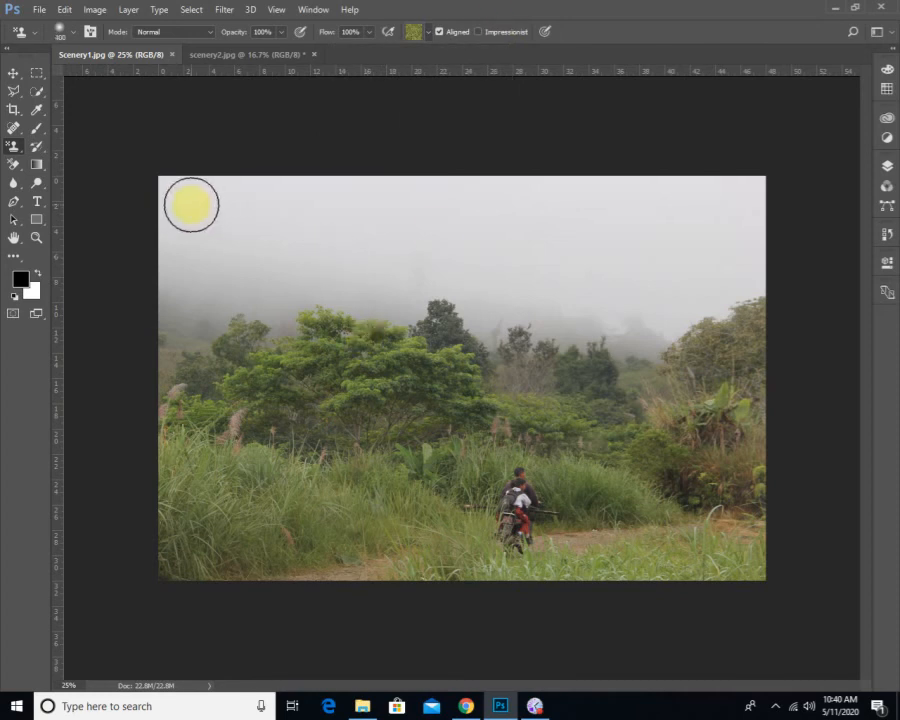
Paint the green pattern over the whole sky of Scenery1.jpg with a 400 px brush, and undo the strokes.
{"action": "mouse_move", "coordinate": [191, 203]}
{"action": "left_mouse_down"}
{"action": "mouse_move", "coordinate": [338, 189]}
{"action": "mouse_move", "coordinate": [210, 191]}
{"action": "mouse_move", "coordinate": [157, 231]}
{"action": "mouse_move", "coordinate": [172, 266]}
{"action": "mouse_move", "coordinate": [181, 208]}
{"action": "mouse_move", "coordinate": [165, 171]}
{"action": "mouse_move", "coordinate": [168, 333]}
{"action": "mouse_move", "coordinate": [261, 250]}
{"action": "mouse_move", "coordinate": [167, 231]}
{"action": "mouse_move", "coordinate": [305, 214]}
{"action": "mouse_move", "coordinate": [275, 227]}
{"action": "mouse_move", "coordinate": [337, 258]}
{"action": "mouse_move", "coordinate": [264, 295]}
{"action": "mouse_move", "coordinate": [272, 308]}
{"action": "mouse_move", "coordinate": [264, 314]}
{"action": "mouse_move", "coordinate": [370, 279]}
{"action": "mouse_move", "coordinate": [406, 300]}
{"action": "mouse_move", "coordinate": [369, 279]}
{"action": "mouse_move", "coordinate": [335, 287]}
{"action": "mouse_move", "coordinate": [345, 195]}
{"action": "mouse_move", "coordinate": [356, 215]}
{"action": "mouse_move", "coordinate": [500, 198]}
{"action": "mouse_move", "coordinate": [535, 184]}
{"action": "mouse_move", "coordinate": [741, 250]}
{"action": "mouse_move", "coordinate": [713, 214]}
{"action": "mouse_move", "coordinate": [797, 198]}
{"action": "mouse_move", "coordinate": [778, 191]}
{"action": "mouse_move", "coordinate": [748, 273]}
{"action": "mouse_move", "coordinate": [655, 334]}
{"action": "mouse_move", "coordinate": [632, 329]}
{"action": "mouse_move", "coordinate": [696, 288]}
{"action": "mouse_move", "coordinate": [600, 293]}
{"action": "mouse_move", "coordinate": [565, 329]}
{"action": "mouse_move", "coordinate": [515, 306]}
{"action": "mouse_move", "coordinate": [516, 324]}
{"action": "mouse_move", "coordinate": [586, 299]}
{"action": "mouse_move", "coordinate": [470, 286]}
{"action": "mouse_move", "coordinate": [488, 324]}
{"action": "mouse_move", "coordinate": [468, 299]}
{"action": "mouse_move", "coordinate": [414, 281]}
{"action": "left_mouse_up"}
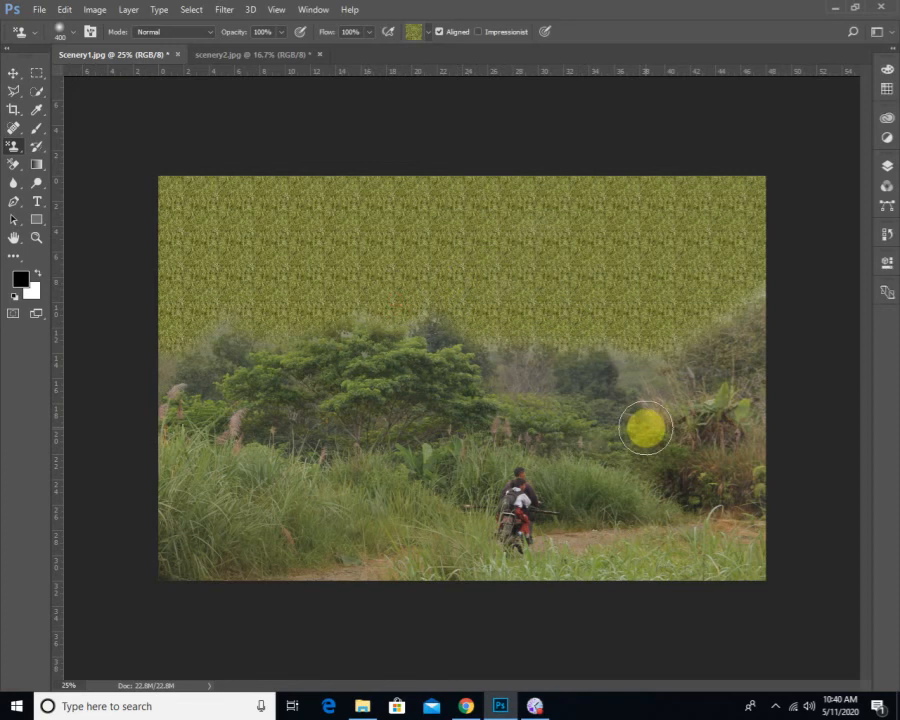
{"action": "key", "text": "ctrl+z"}
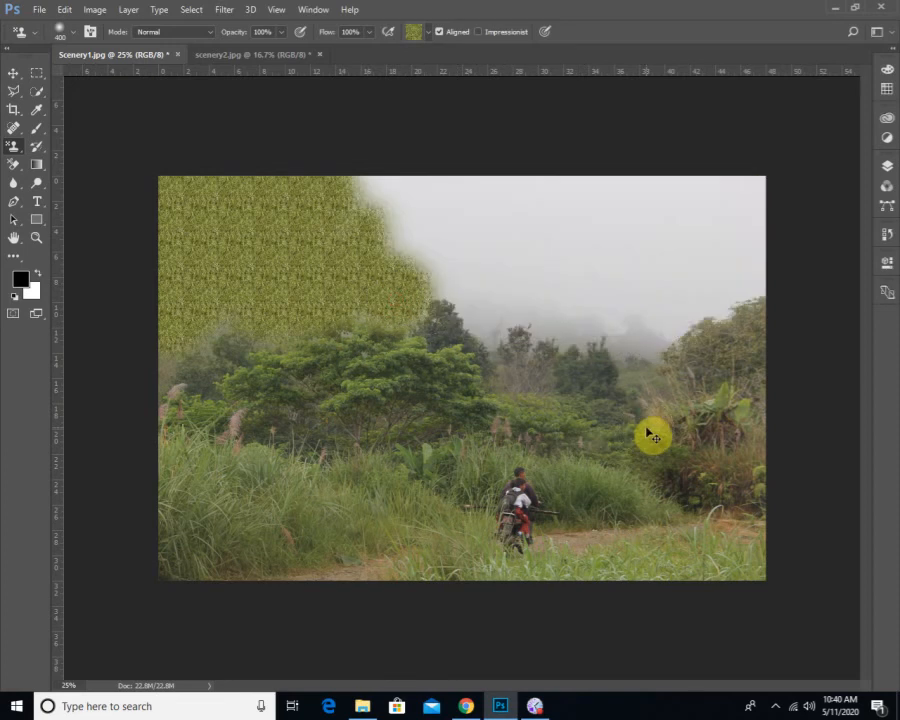
{"action": "key", "text": "ctrl+z"}
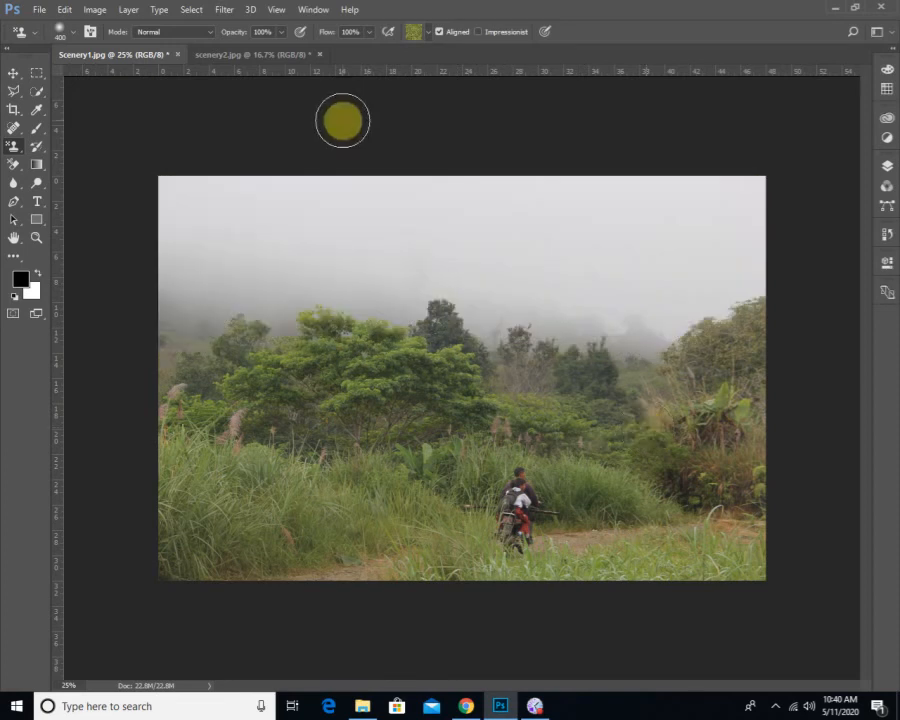
Set the Pattern Stamp's blend mode to Screen, paint the green pattern over parts of Scenery1.jpg, and undo the strokes.
{"action": "left_click", "coordinate": [188, 32]}
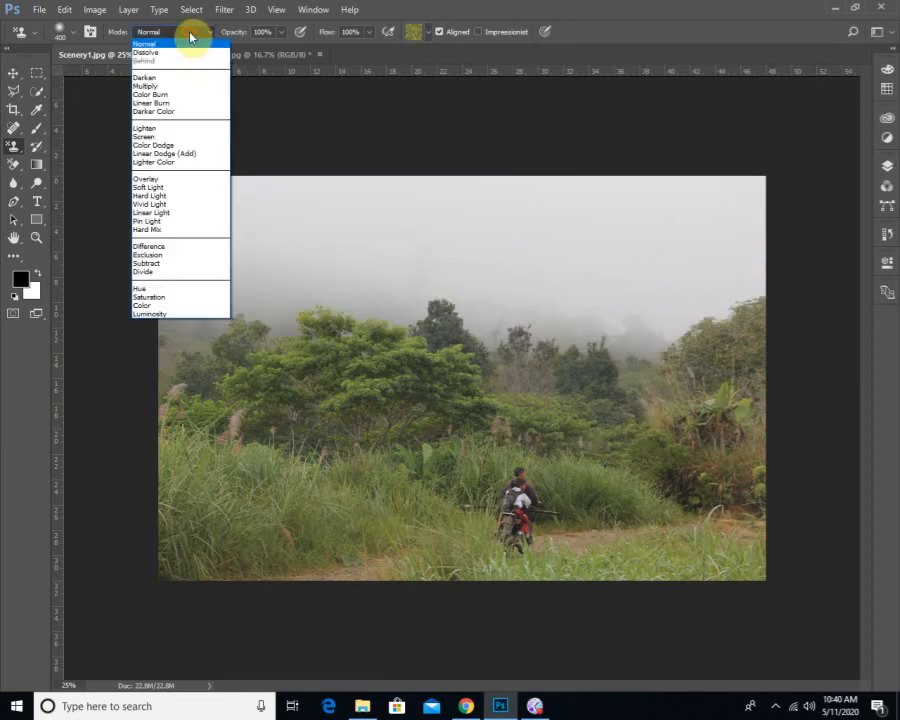
{"action": "left_click", "coordinate": [163, 138]}
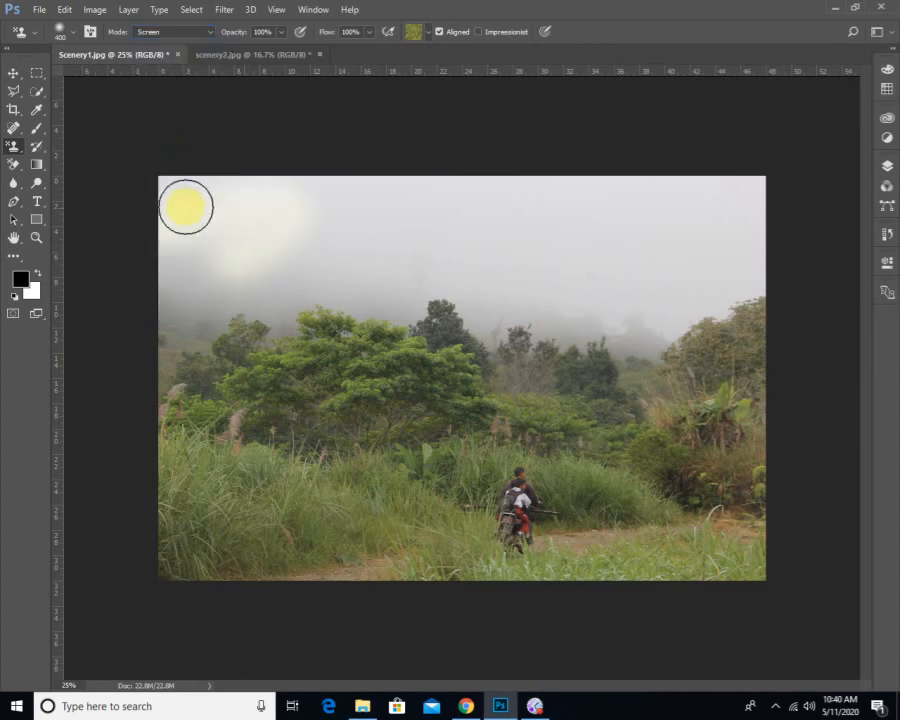
{"action": "mouse_move", "coordinate": [321, 215]}
{"action": "left_mouse_down"}
{"action": "mouse_move", "coordinate": [298, 280]}
{"action": "mouse_move", "coordinate": [189, 310]}
{"action": "mouse_move", "coordinate": [160, 333]}
{"action": "mouse_move", "coordinate": [365, 285]}
{"action": "mouse_move", "coordinate": [404, 201]}
{"action": "mouse_move", "coordinate": [335, 266]}
{"action": "mouse_move", "coordinate": [434, 287]}
{"action": "mouse_move", "coordinate": [369, 259]}
{"action": "mouse_move", "coordinate": [594, 256]}
{"action": "mouse_move", "coordinate": [522, 303]}
{"action": "mouse_move", "coordinate": [490, 265]}
{"action": "mouse_move", "coordinate": [461, 303]}
{"action": "mouse_move", "coordinate": [655, 344]}
{"action": "mouse_move", "coordinate": [688, 375]}
{"action": "mouse_move", "coordinate": [800, 250]}
{"action": "mouse_move", "coordinate": [659, 320]}
{"action": "mouse_move", "coordinate": [742, 206]}
{"action": "mouse_move", "coordinate": [613, 267]}
{"action": "mouse_move", "coordinate": [399, 176]}
{"action": "mouse_move", "coordinate": [472, 194]}
{"action": "mouse_move", "coordinate": [413, 228]}
{"action": "mouse_move", "coordinate": [148, 317]}
{"action": "mouse_move", "coordinate": [123, 345]}
{"action": "mouse_move", "coordinate": [140, 476]}
{"action": "mouse_move", "coordinate": [193, 369]}
{"action": "mouse_move", "coordinate": [225, 340]}
{"action": "mouse_move", "coordinate": [181, 519]}
{"action": "mouse_move", "coordinate": [186, 555]}
{"action": "mouse_move", "coordinate": [197, 557]}
{"action": "mouse_move", "coordinate": [167, 568]}
{"action": "mouse_move", "coordinate": [215, 570]}
{"action": "left_mouse_up"}
{"action": "key", "text": "ctrl+z"}
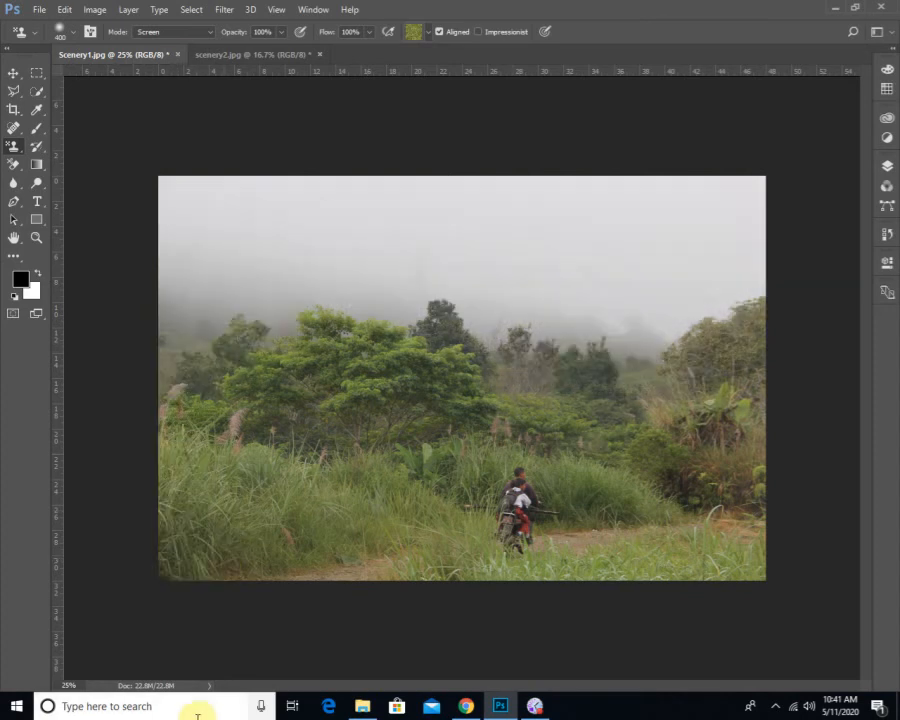
{"action": "mouse_move", "coordinate": [757, 567]}
{"action": "left_mouse_down"}
{"action": "mouse_move", "coordinate": [643, 558]}
{"action": "mouse_move", "coordinate": [783, 566]}
{"action": "mouse_move", "coordinate": [438, 587]}
{"action": "mouse_move", "coordinate": [431, 628]}
{"action": "left_mouse_up"}
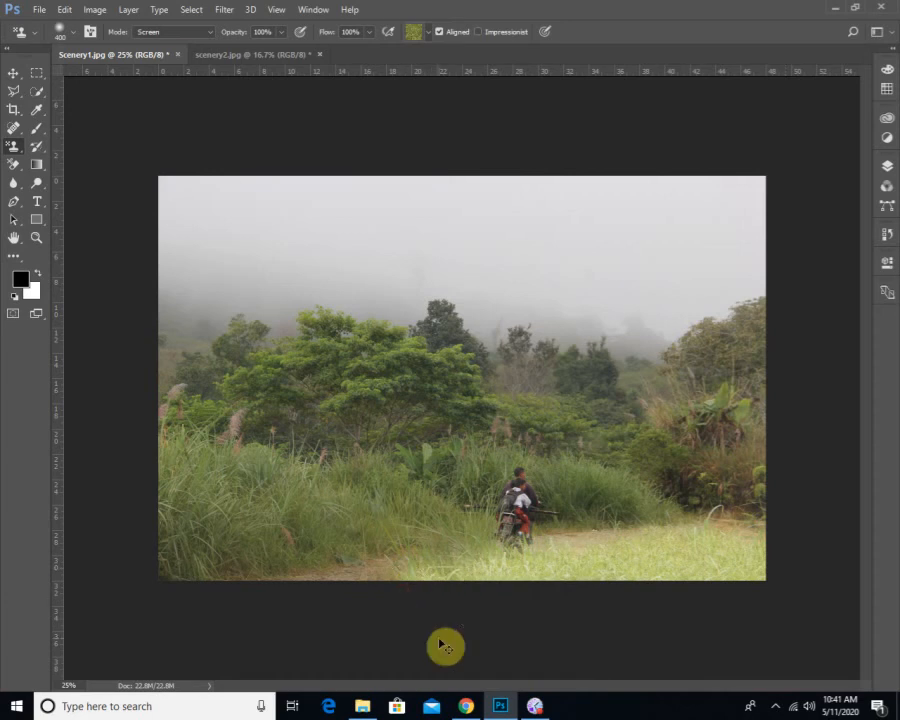
{"action": "key", "text": "ctrl+z"}
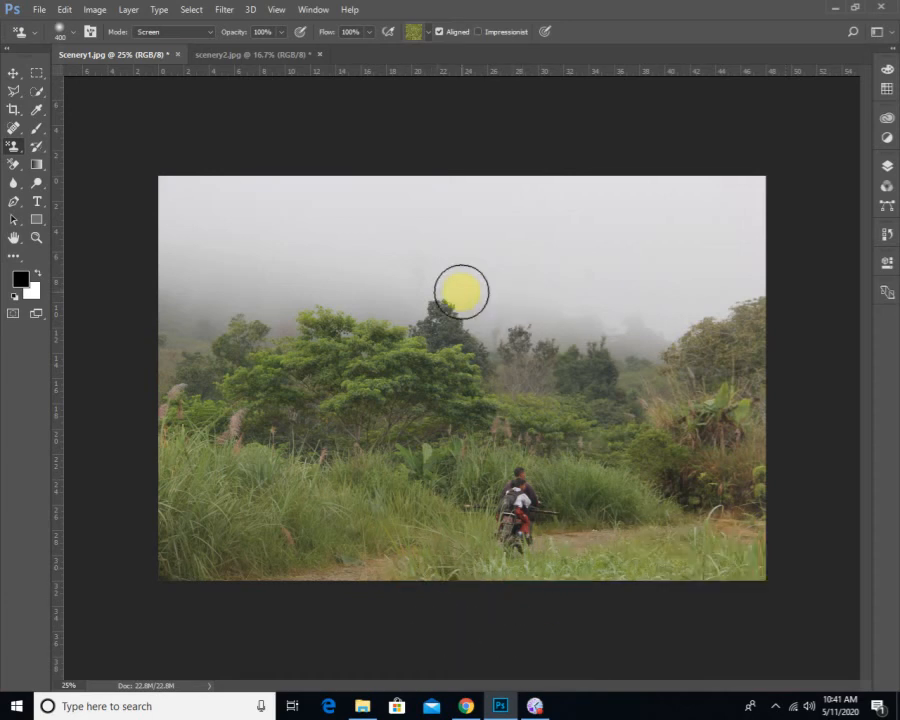
Paint a black-and-white leafy pattern over the whole sky of Scenery1.jpg in Screen mode, and revert the image to its saved version.
{"action": "left_click", "coordinate": [424, 39]}
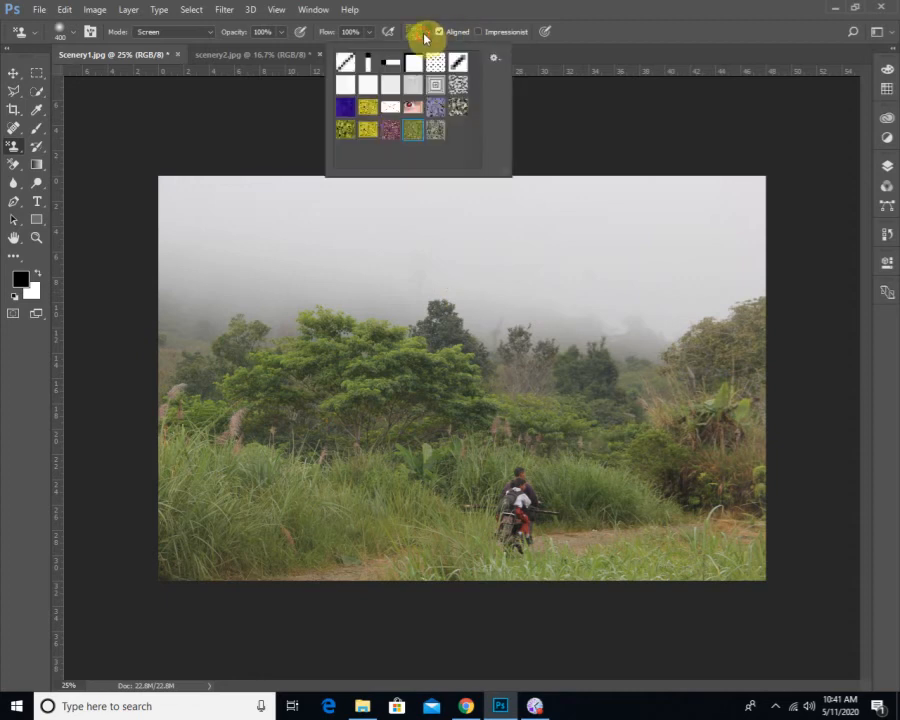
{"action": "left_click", "coordinate": [460, 106]}
{"action": "left_click", "coordinate": [524, 58]}
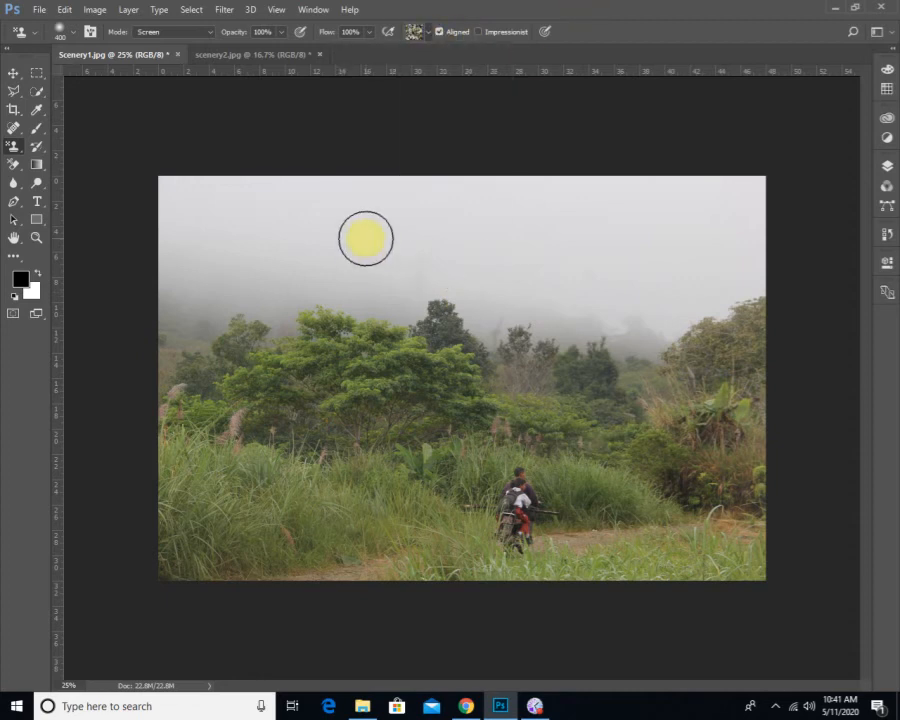
{"action": "mouse_move", "coordinate": [378, 210]}
{"action": "left_mouse_down"}
{"action": "mouse_move", "coordinate": [215, 200]}
{"action": "mouse_move", "coordinate": [161, 217]}
{"action": "mouse_move", "coordinate": [222, 197]}
{"action": "mouse_move", "coordinate": [278, 221]}
{"action": "mouse_move", "coordinate": [209, 277]}
{"action": "mouse_move", "coordinate": [187, 244]}
{"action": "mouse_move", "coordinate": [161, 274]}
{"action": "mouse_move", "coordinate": [167, 303]}
{"action": "mouse_move", "coordinate": [196, 290]}
{"action": "mouse_move", "coordinate": [276, 295]}
{"action": "mouse_move", "coordinate": [346, 232]}
{"action": "mouse_move", "coordinate": [437, 232]}
{"action": "mouse_move", "coordinate": [364, 268]}
{"action": "mouse_move", "coordinate": [377, 287]}
{"action": "mouse_move", "coordinate": [415, 270]}
{"action": "mouse_move", "coordinate": [500, 177]}
{"action": "mouse_move", "coordinate": [483, 246]}
{"action": "mouse_move", "coordinate": [465, 272]}
{"action": "mouse_move", "coordinate": [540, 224]}
{"action": "mouse_move", "coordinate": [492, 238]}
{"action": "mouse_move", "coordinate": [492, 311]}
{"action": "mouse_move", "coordinate": [539, 240]}
{"action": "mouse_move", "coordinate": [644, 212]}
{"action": "mouse_move", "coordinate": [708, 307]}
{"action": "mouse_move", "coordinate": [633, 196]}
{"action": "mouse_move", "coordinate": [766, 178]}
{"action": "mouse_move", "coordinate": [716, 236]}
{"action": "mouse_move", "coordinate": [633, 278]}
{"action": "mouse_move", "coordinate": [557, 273]}
{"action": "mouse_move", "coordinate": [559, 303]}
{"action": "mouse_move", "coordinate": [590, 326]}
{"action": "mouse_move", "coordinate": [658, 331]}
{"action": "mouse_move", "coordinate": [461, 359]}
{"action": "mouse_move", "coordinate": [414, 334]}
{"action": "mouse_move", "coordinate": [415, 311]}
{"action": "mouse_move", "coordinate": [157, 334]}
{"action": "mouse_move", "coordinate": [517, 312]}
{"action": "mouse_move", "coordinate": [486, 320]}
{"action": "mouse_move", "coordinate": [446, 292]}
{"action": "mouse_move", "coordinate": [409, 303]}
{"action": "mouse_move", "coordinate": [543, 326]}
{"action": "left_mouse_up"}
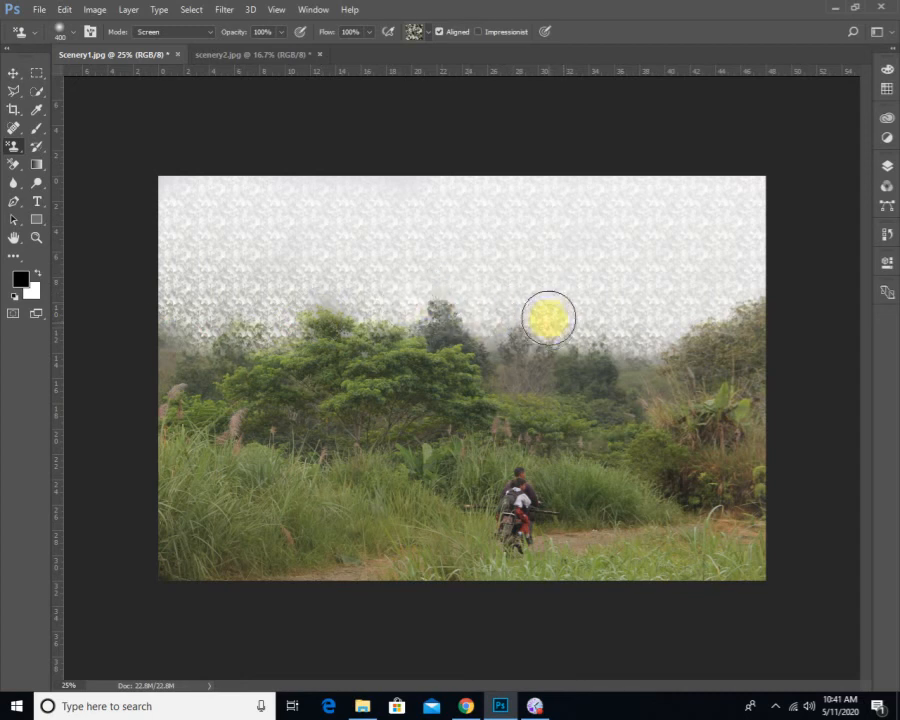
{"action": "left_click", "coordinate": [38, 10]}
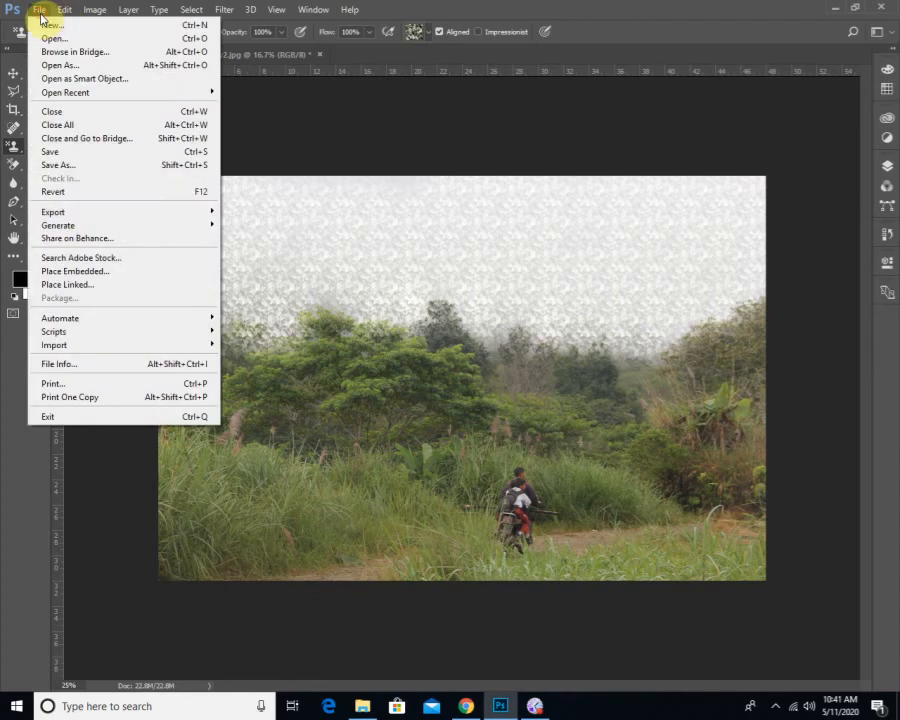
{"action": "left_click", "coordinate": [53, 191]}
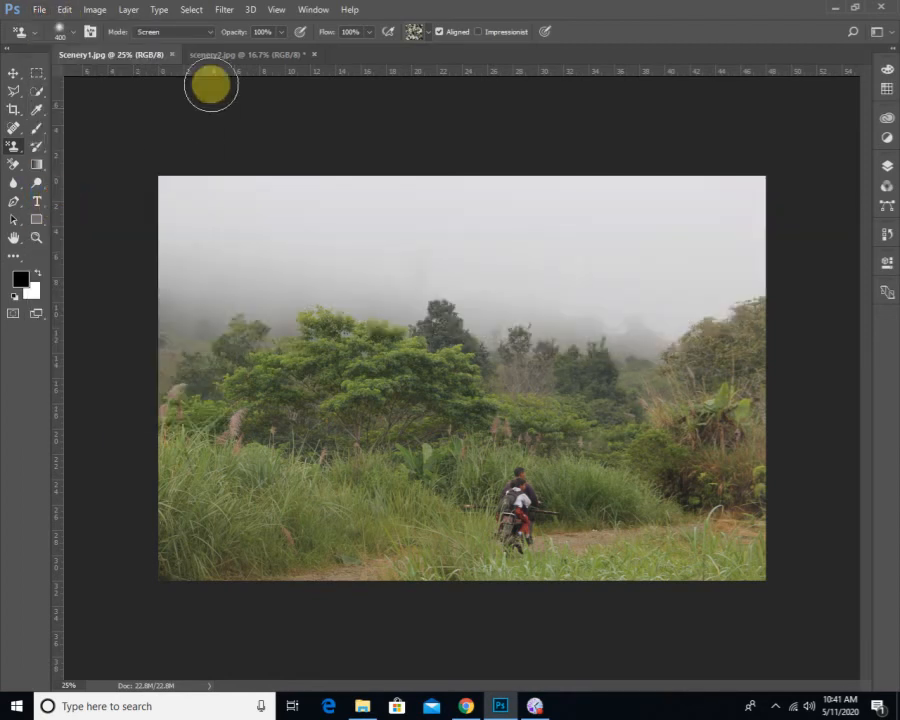
Open the Flower image from the JPGs output folder in Photoshop.
{"action": "left_click", "coordinate": [241, 55]}
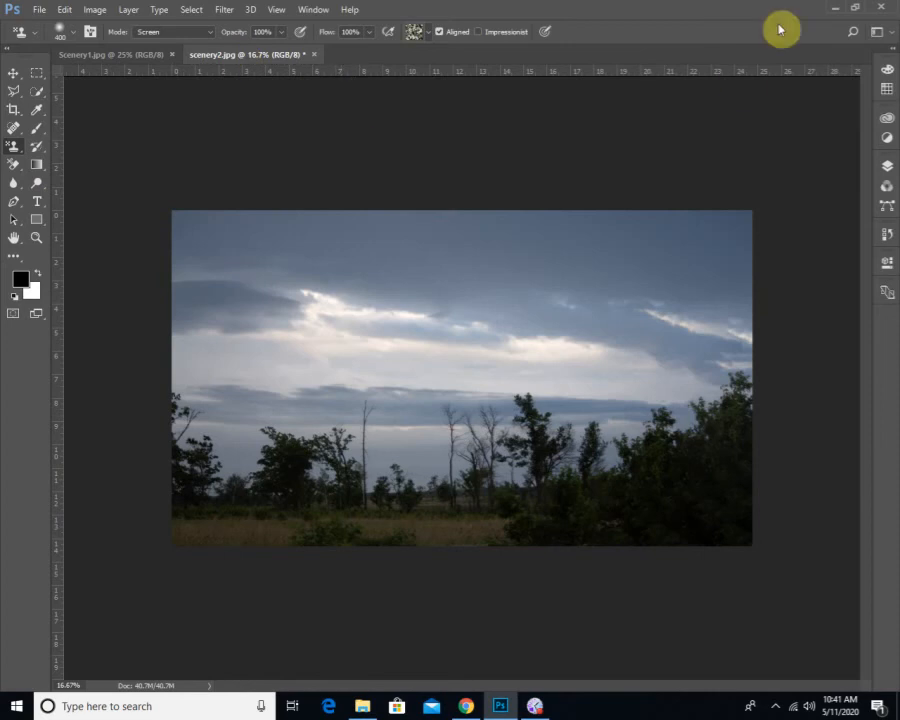
{"action": "left_click", "coordinate": [829, 7]}
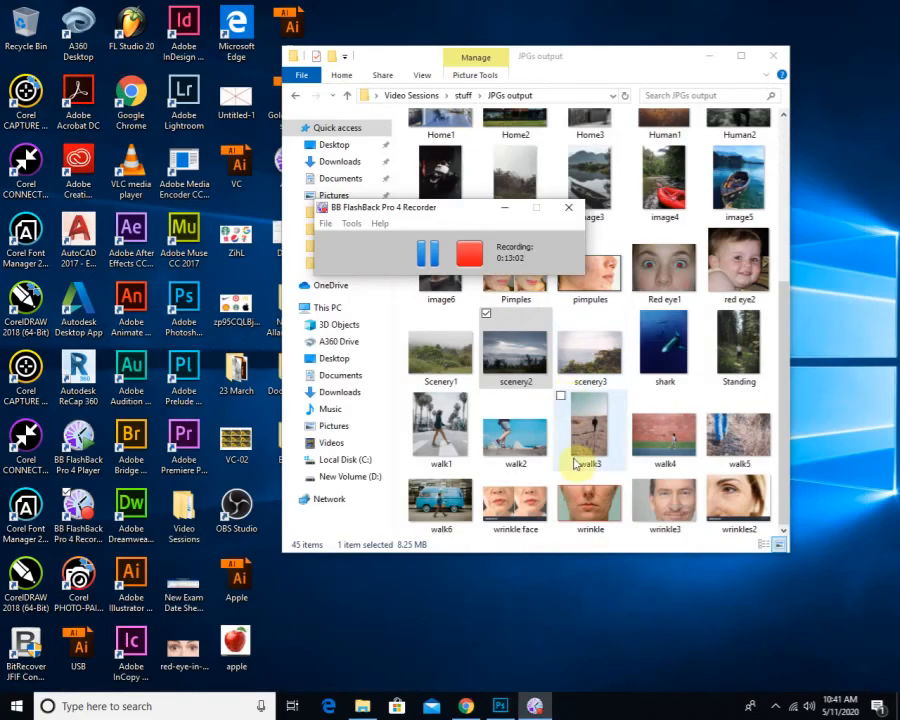
{"action": "left_click_drag", "start_coordinate": [619, 64], "coordinate": [622, 89]}
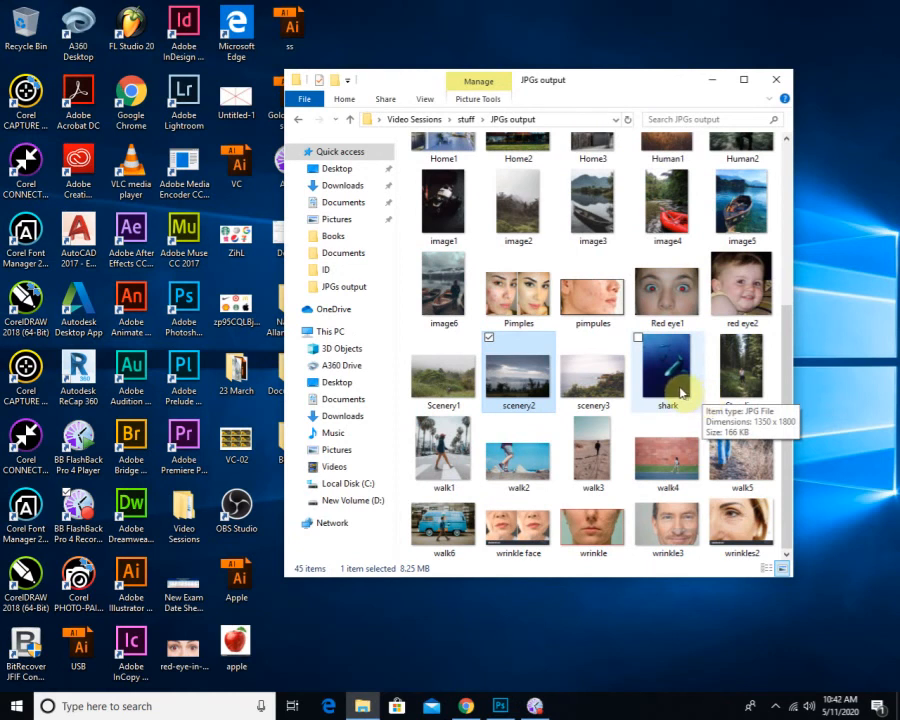
{"action": "scroll", "coordinate": [720, 426], "scroll_direction": "up", "scroll_amount": 3}
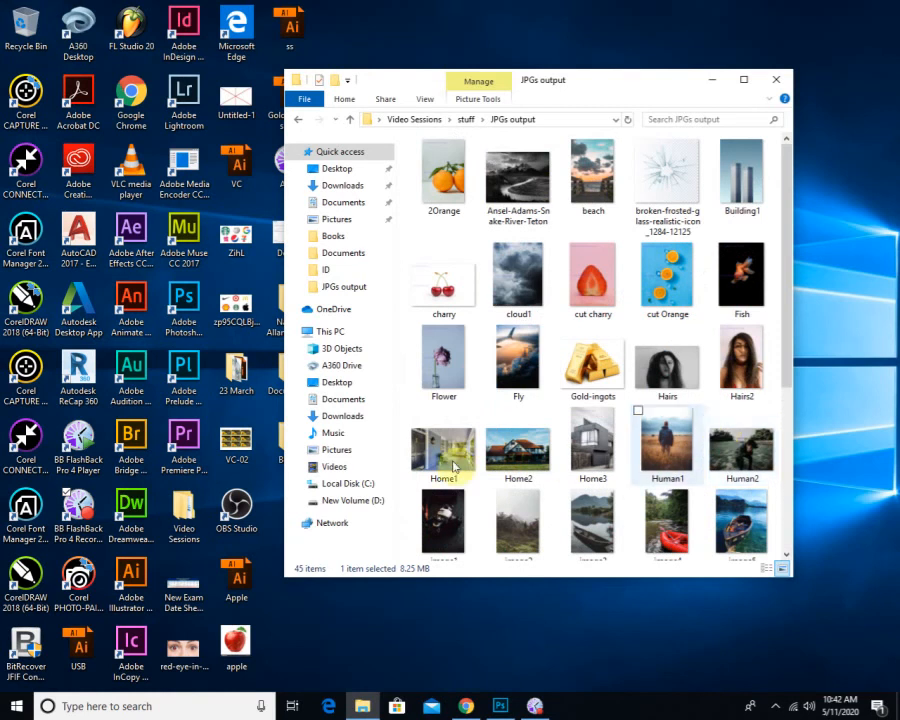
{"action": "left_click_drag", "start_coordinate": [440, 362], "coordinate": [564, 64]}
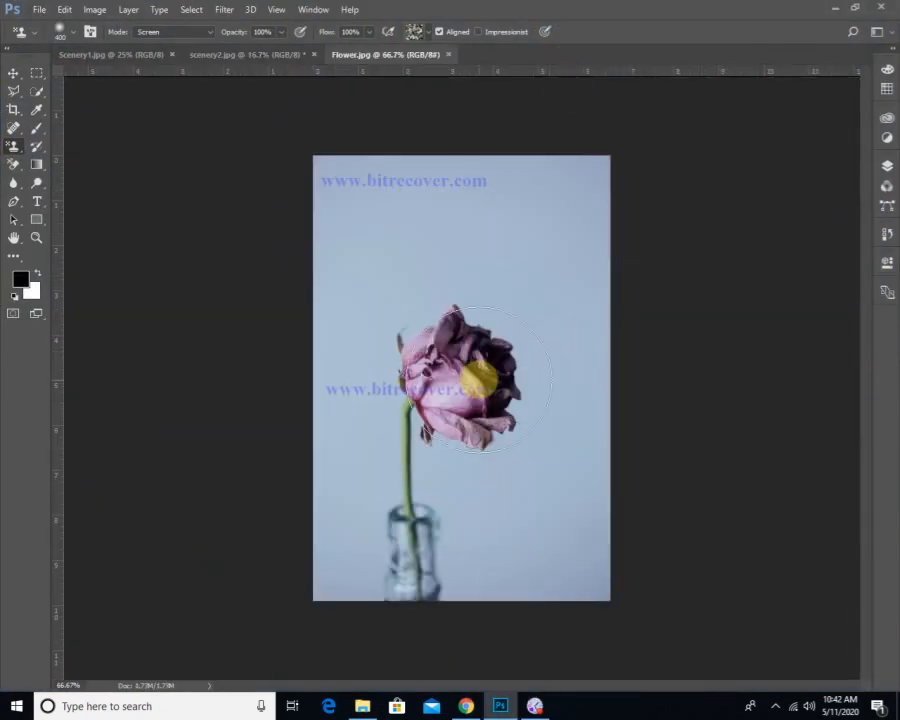
Reduce the Pattern Stamp brush to 80 px and switch to the Clone Stamp tool.
{"action": "left_click", "coordinate": [431, 505], "text": "ctrl"}
{"action": "left_click", "coordinate": [431, 505], "text": "ctrl"}
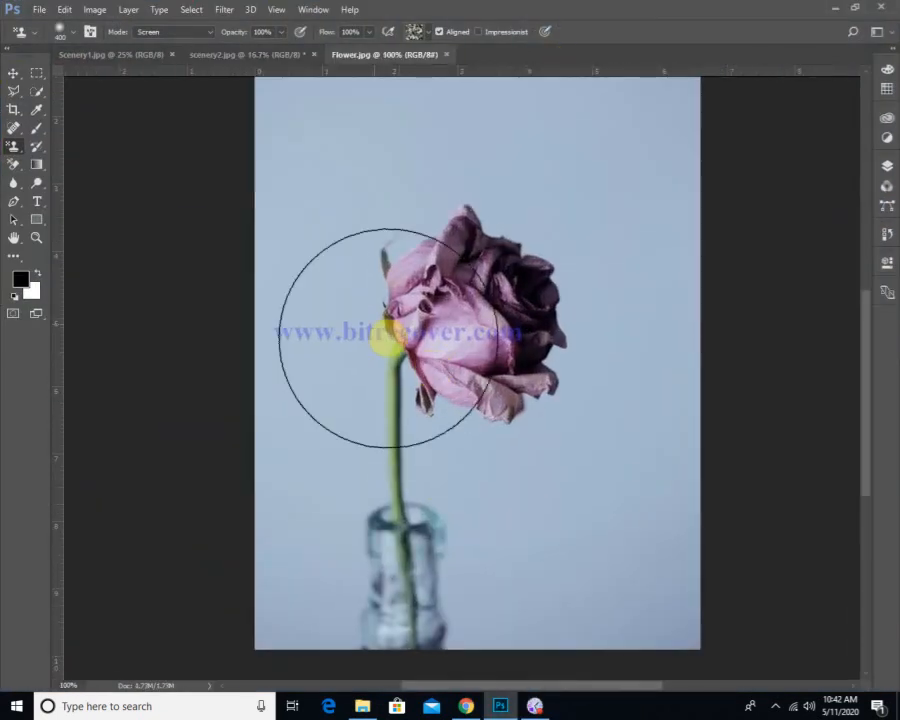
{"action": "key", "text": "bracketleft"}
{"action": "key", "text": "bracketleft"}
{"action": "key", "text": "bracketleft"}
{"action": "key", "text": "bracketleft"}
{"action": "key", "text": "bracketleft"}
{"action": "key", "text": "bracketleft"}
{"action": "key", "text": "bracketleft"}
{"action": "key", "text": "bracketleft"}
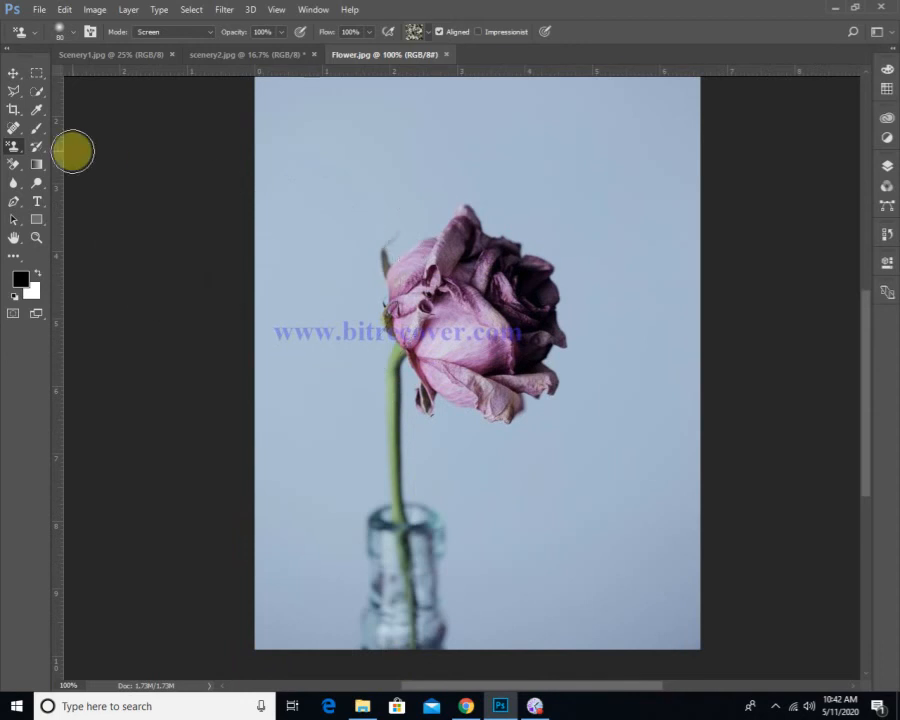
{"action": "right_click", "coordinate": [14, 148]}
{"action": "left_click", "coordinate": [80, 144]}
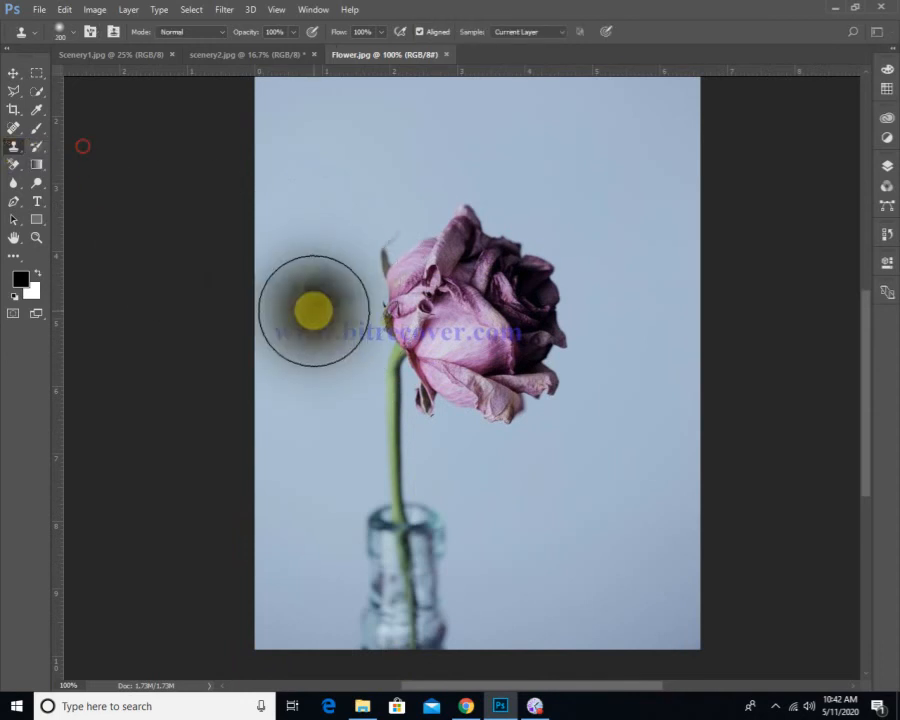
{"action": "key", "text": "bracketleft"}
{"action": "key", "text": "bracketleft"}
{"action": "key", "text": "bracketleft"}
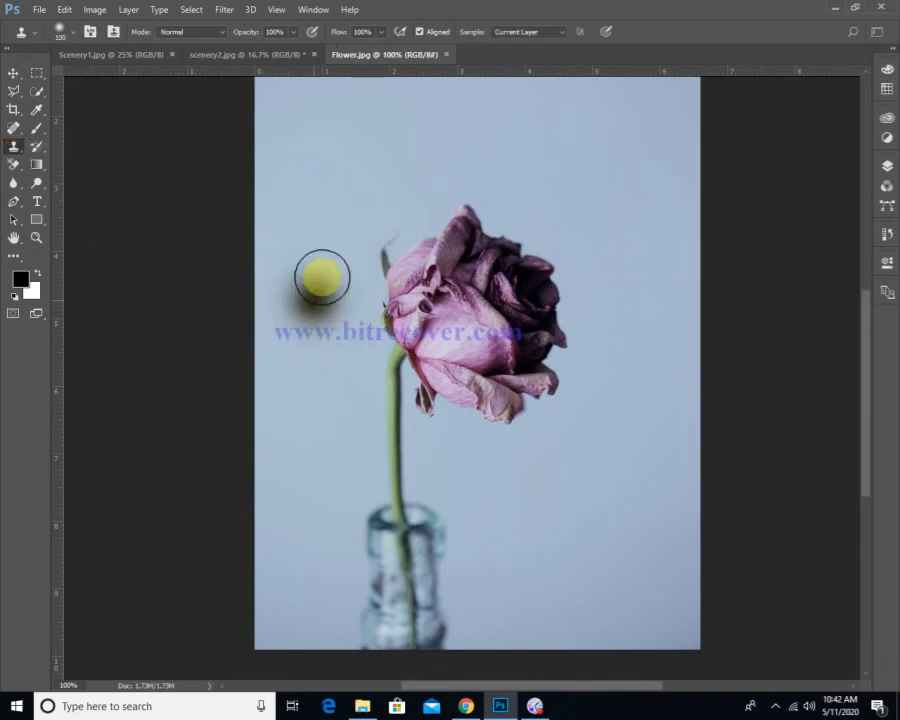
{"action": "left_click", "coordinate": [305, 233], "text": "alt"}
{"action": "mouse_move", "coordinate": [300, 304]}
{"action": "left_mouse_down"}
{"action": "mouse_move", "coordinate": [291, 339]}
{"action": "mouse_move", "coordinate": [321, 343]}
{"action": "left_mouse_up"}
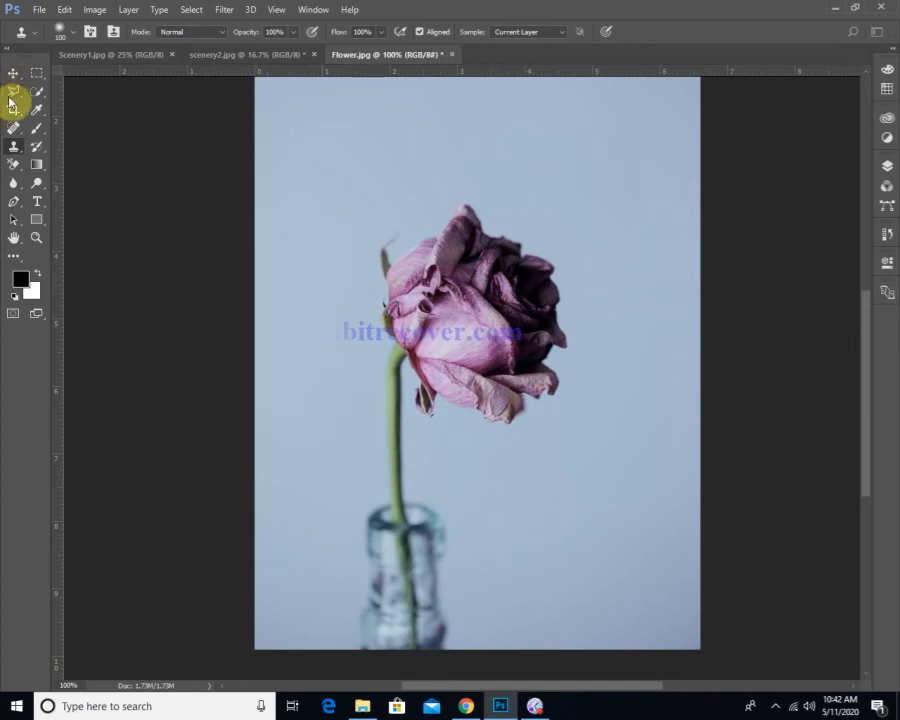
Increase the Clone Stamp brush's hardness and clone background over the middle watermark's next letters up to the flower's edge.
{"action": "left_click", "coordinate": [73, 33]}
{"action": "left_click_drag", "start_coordinate": [81, 108], "coordinate": [169, 109]}
{"action": "left_click_drag", "start_coordinate": [300, 331], "coordinate": [330, 334]}
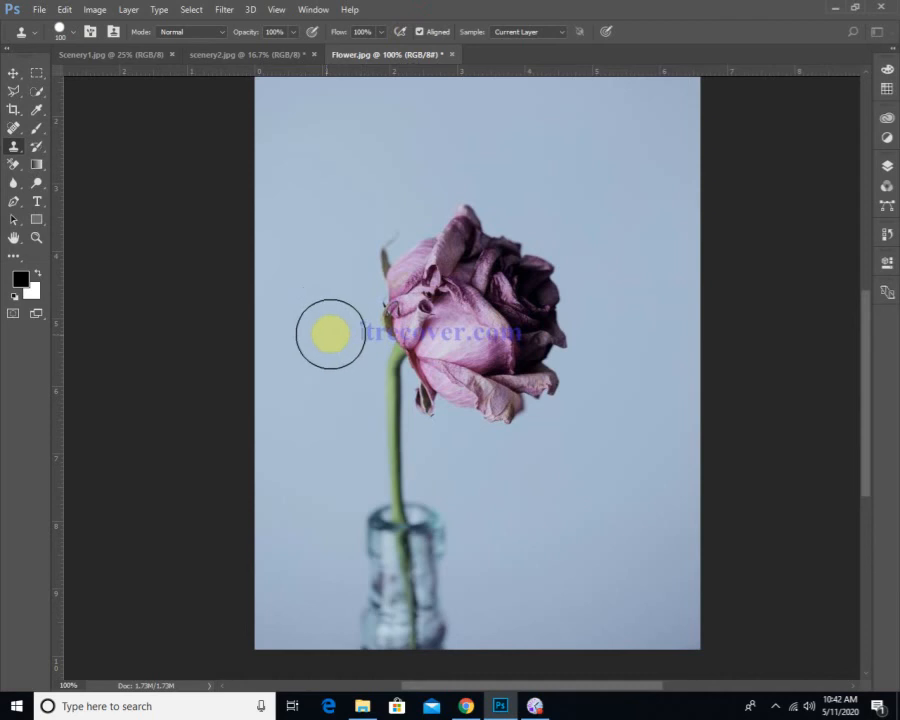
{"action": "left_click", "coordinate": [342, 279], "text": "alt"}
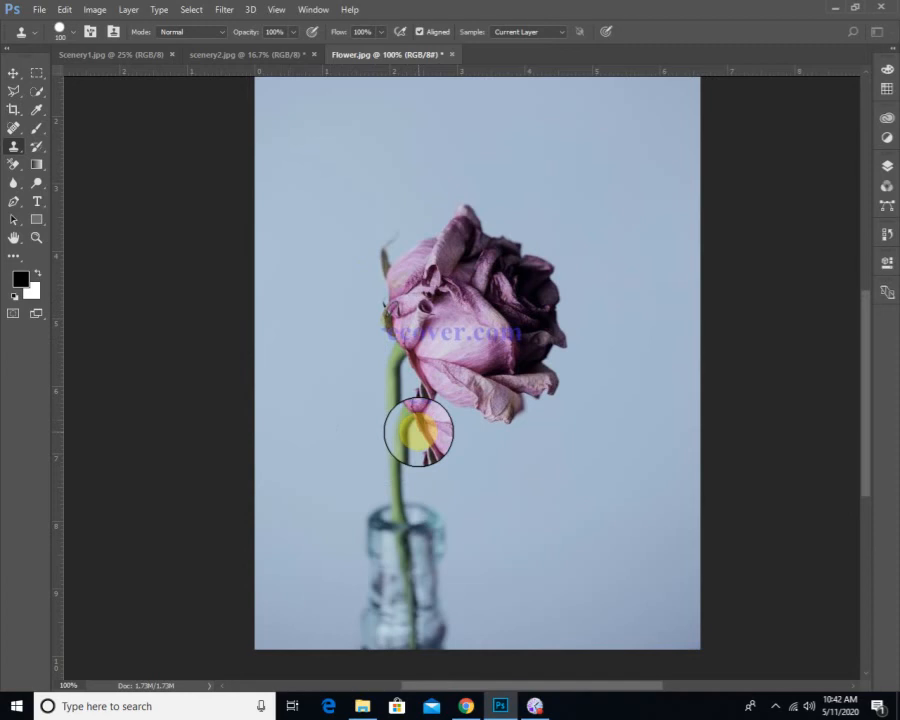
Use the Patch tool in Destination mode to cover the watermark's last letters on the flower with clean petal texture.
{"action": "left_click", "coordinate": [14, 129]}
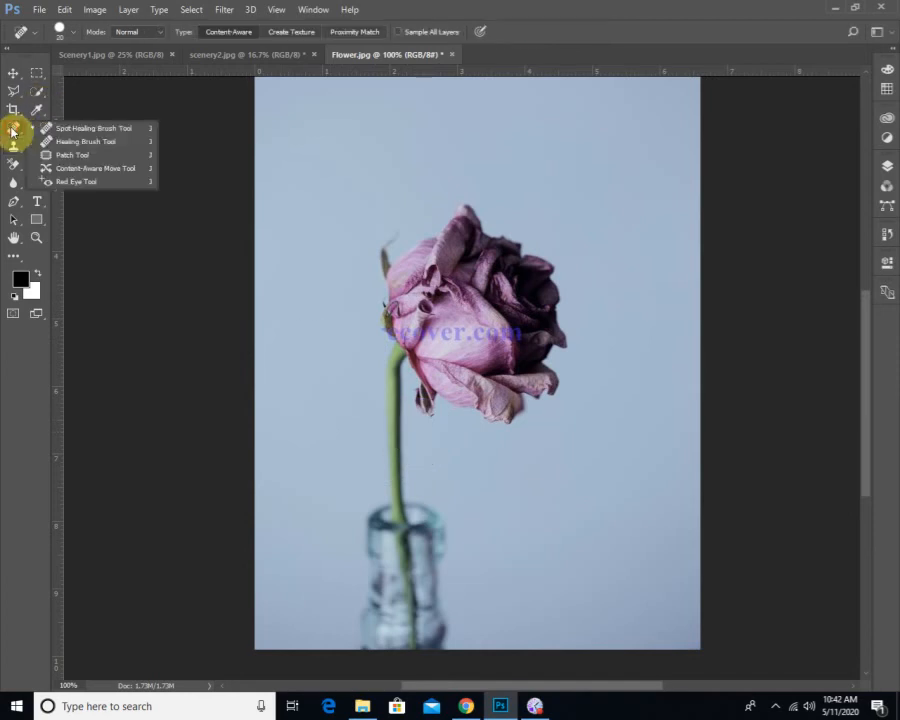
{"action": "left_click", "coordinate": [64, 155]}
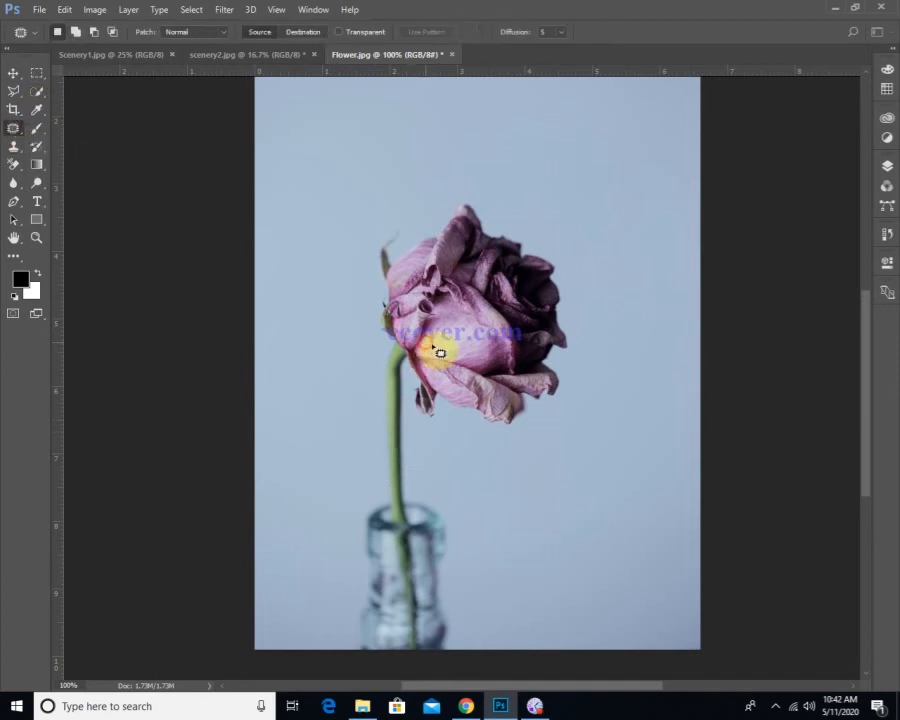
{"action": "mouse_move", "coordinate": [440, 353]}
{"action": "left_mouse_down"}
{"action": "mouse_move", "coordinate": [501, 359]}
{"action": "mouse_move", "coordinate": [471, 363]}
{"action": "mouse_move", "coordinate": [437, 352]}
{"action": "mouse_move", "coordinate": [466, 354]}
{"action": "mouse_move", "coordinate": [465, 341]}
{"action": "mouse_move", "coordinate": [470, 375]}
{"action": "left_mouse_up"}
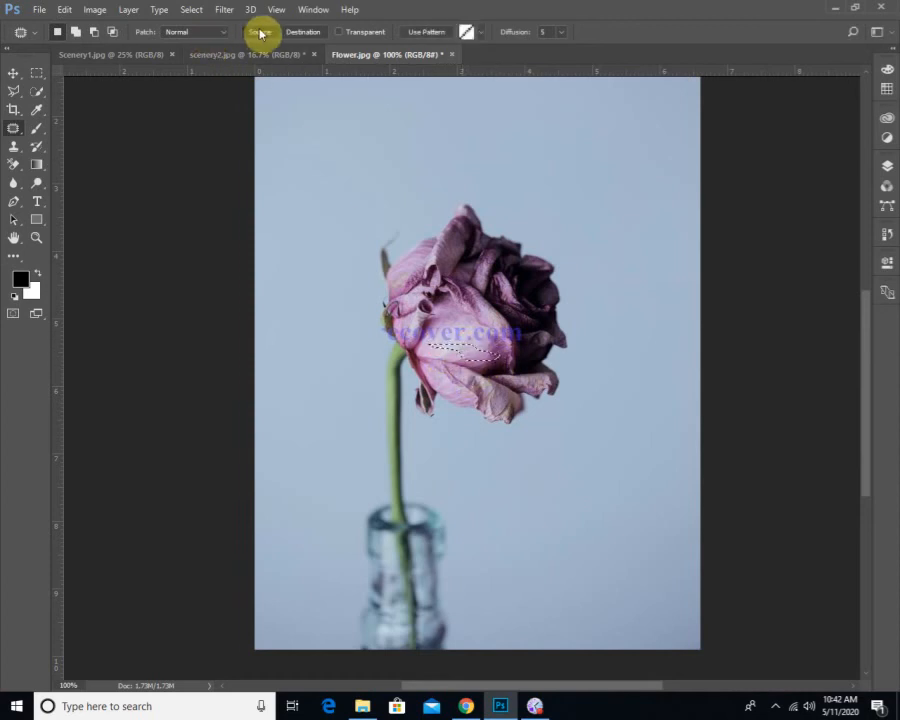
{"action": "left_click", "coordinate": [305, 33]}
{"action": "mouse_move", "coordinate": [480, 356]}
{"action": "left_mouse_down"}
{"action": "mouse_move", "coordinate": [474, 341]}
{"action": "mouse_move", "coordinate": [462, 345]}
{"action": "mouse_move", "coordinate": [474, 359]}
{"action": "left_mouse_up"}
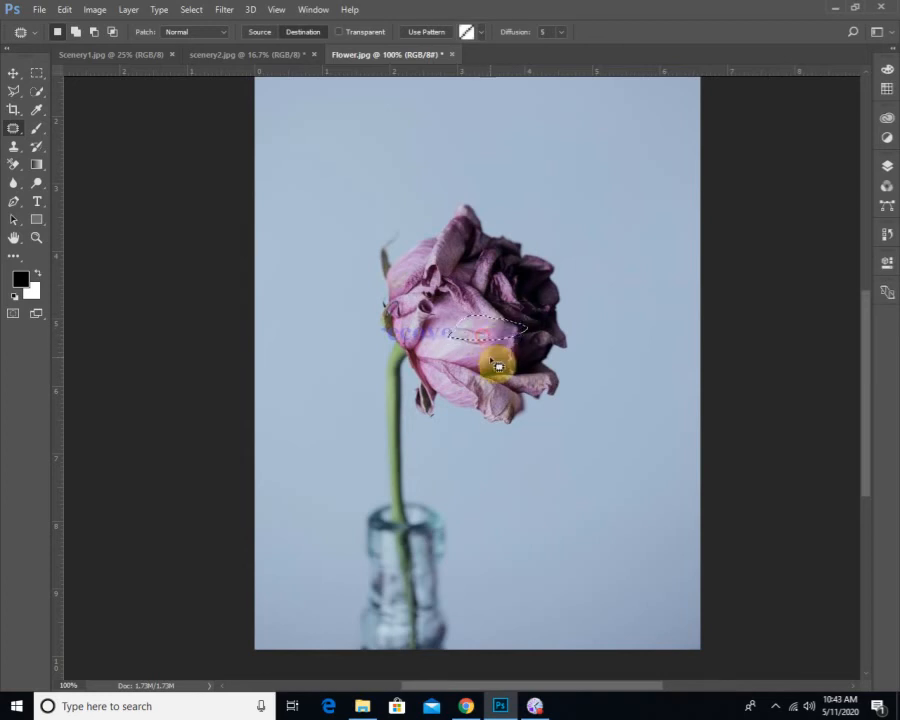
Patch the remaining watermark letters on the flower with selections of clean petal, and clear the selection.
{"action": "left_click", "coordinate": [474, 369]}
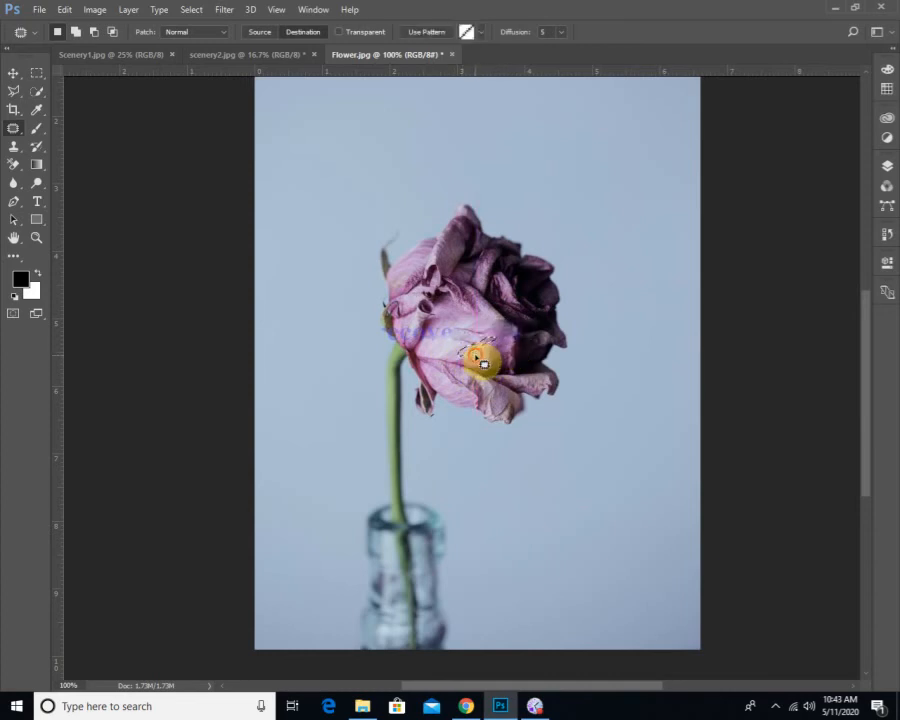
{"action": "mouse_move", "coordinate": [458, 353]}
{"action": "left_mouse_down"}
{"action": "mouse_move", "coordinate": [505, 352]}
{"action": "mouse_move", "coordinate": [495, 359]}
{"action": "mouse_move", "coordinate": [471, 362]}
{"action": "mouse_move", "coordinate": [484, 361]}
{"action": "mouse_move", "coordinate": [477, 340]}
{"action": "mouse_move", "coordinate": [470, 357]}
{"action": "mouse_move", "coordinate": [451, 346]}
{"action": "mouse_move", "coordinate": [506, 325]}
{"action": "mouse_move", "coordinate": [489, 347]}
{"action": "mouse_move", "coordinate": [441, 343]}
{"action": "mouse_move", "coordinate": [460, 357]}
{"action": "mouse_move", "coordinate": [410, 336]}
{"action": "left_mouse_up"}
{"action": "left_click", "coordinate": [474, 354]}
{"action": "left_click", "coordinate": [465, 363]}
{"action": "left_click", "coordinate": [460, 354]}
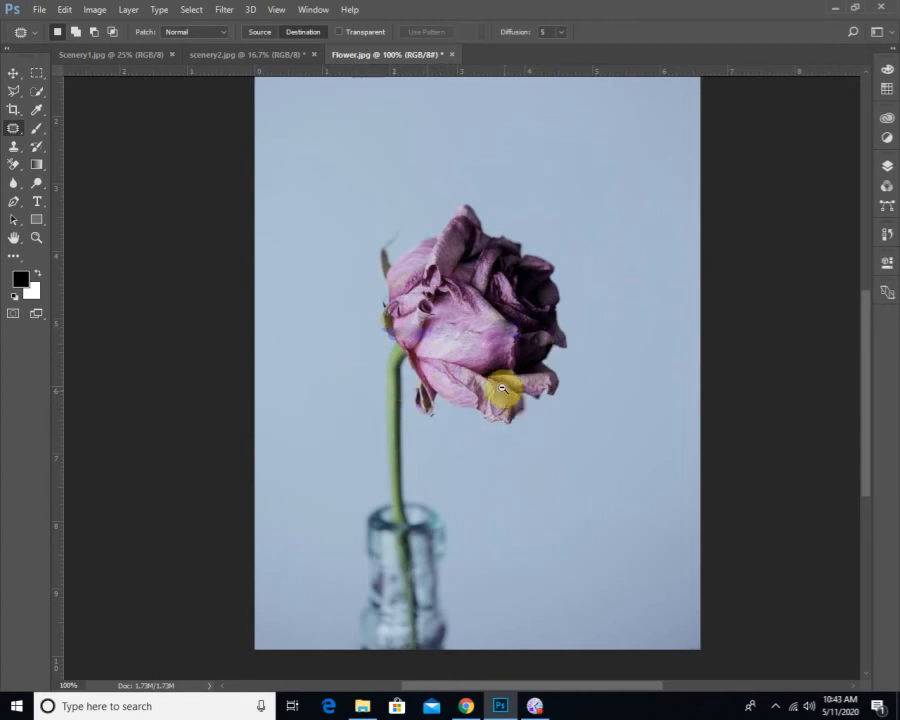
Remove the watermark near the image's upper edge by cloning clean background over it with the Clone Stamp.
{"action": "key", "text": "ctrl+minus"}
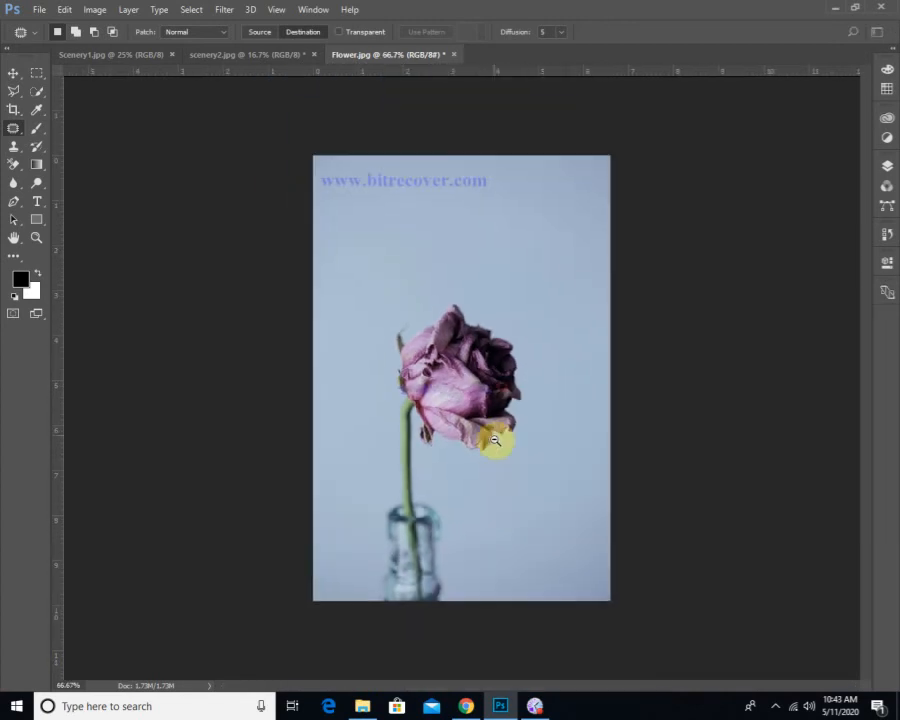
{"action": "left_click", "coordinate": [13, 146]}
{"action": "left_click", "coordinate": [558, 180], "text": "alt"}
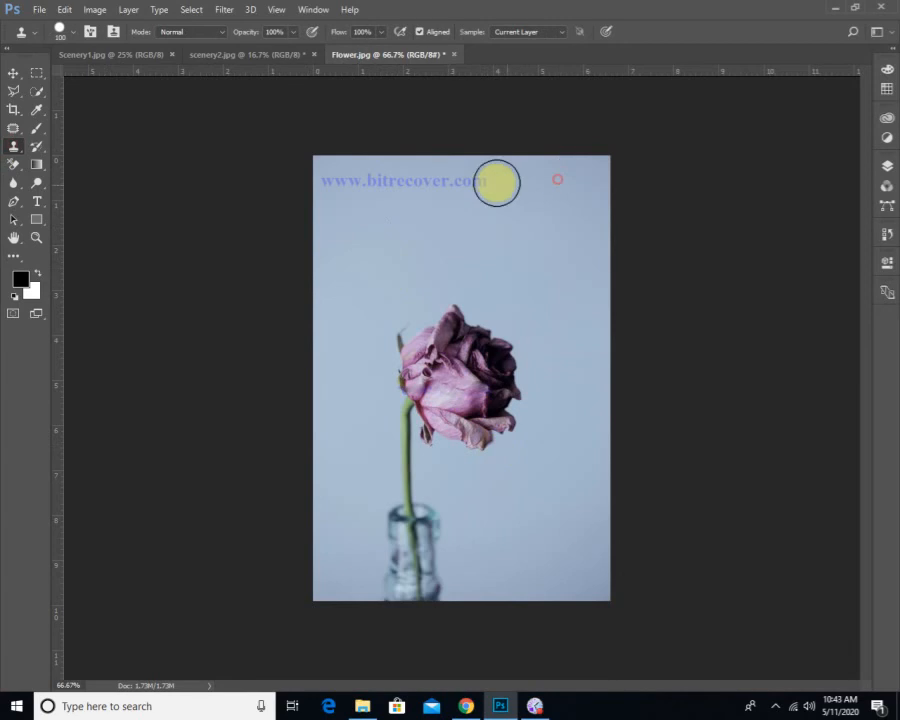
{"action": "mouse_move", "coordinate": [496, 183]}
{"action": "left_mouse_down"}
{"action": "mouse_move", "coordinate": [368, 186]}
{"action": "mouse_move", "coordinate": [406, 183]}
{"action": "mouse_move", "coordinate": [361, 195]}
{"action": "mouse_move", "coordinate": [416, 187]}
{"action": "mouse_move", "coordinate": [299, 183]}
{"action": "left_mouse_up"}
{"action": "left_click", "coordinate": [410, 190]}
{"action": "left_click_drag", "start_coordinate": [509, 194], "coordinate": [510, 181]}
{"action": "mouse_move", "coordinate": [445, 182]}
{"action": "left_mouse_down"}
{"action": "mouse_move", "coordinate": [475, 174]}
{"action": "mouse_move", "coordinate": [419, 198]}
{"action": "mouse_move", "coordinate": [374, 196]}
{"action": "mouse_move", "coordinate": [425, 176]}
{"action": "mouse_move", "coordinate": [322, 190]}
{"action": "mouse_move", "coordinate": [470, 190]}
{"action": "left_mouse_up"}
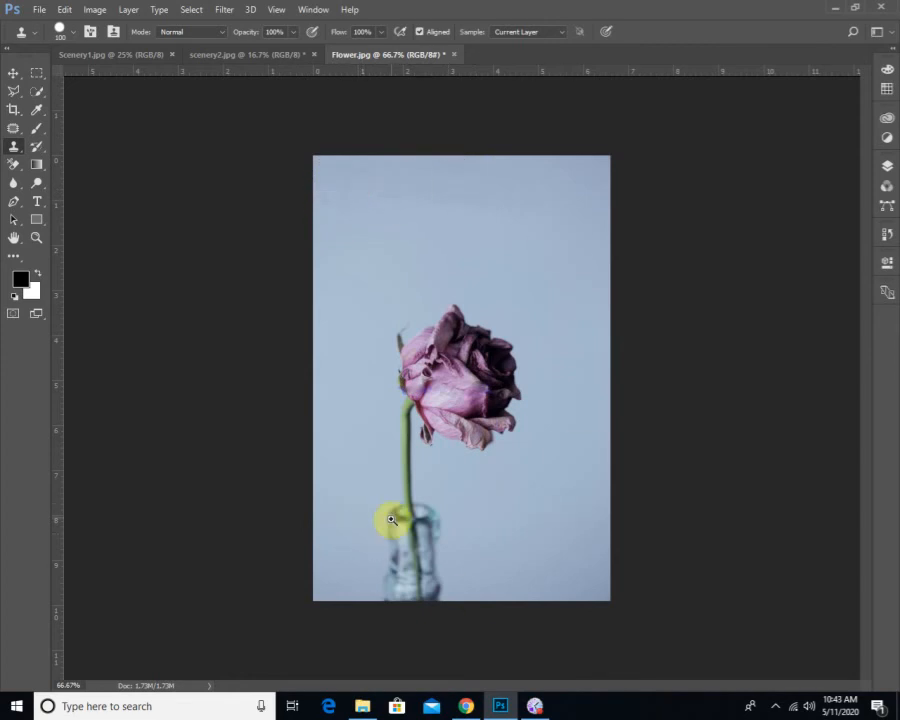
{"action": "scroll", "coordinate": [396, 518], "scroll_direction": "up", "scroll_amount": 1}
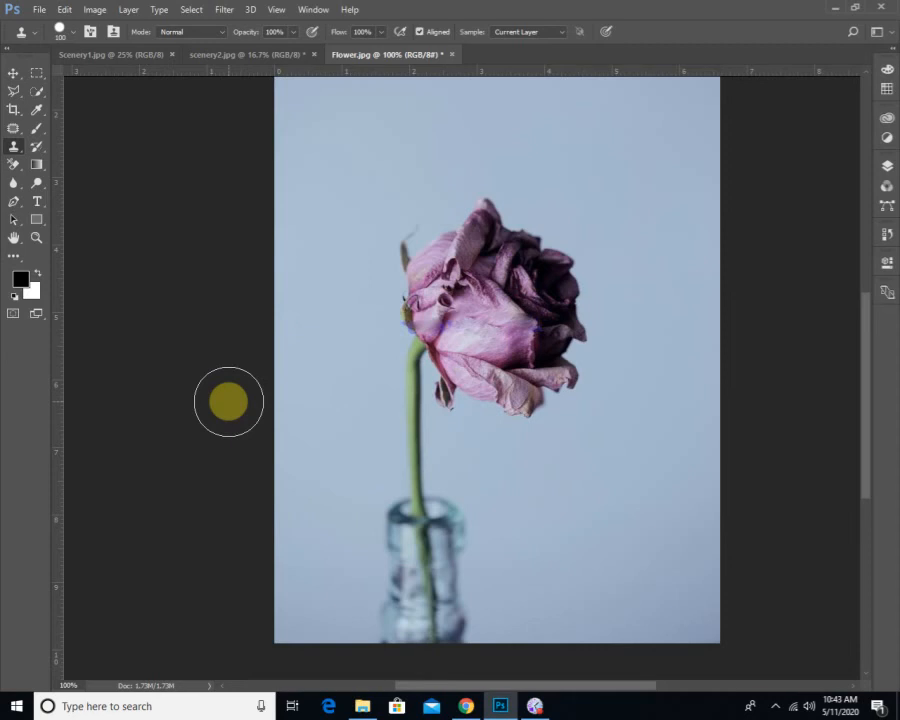
{"action": "right_click", "coordinate": [16, 150]}
{"action": "left_click", "coordinate": [46, 159]}
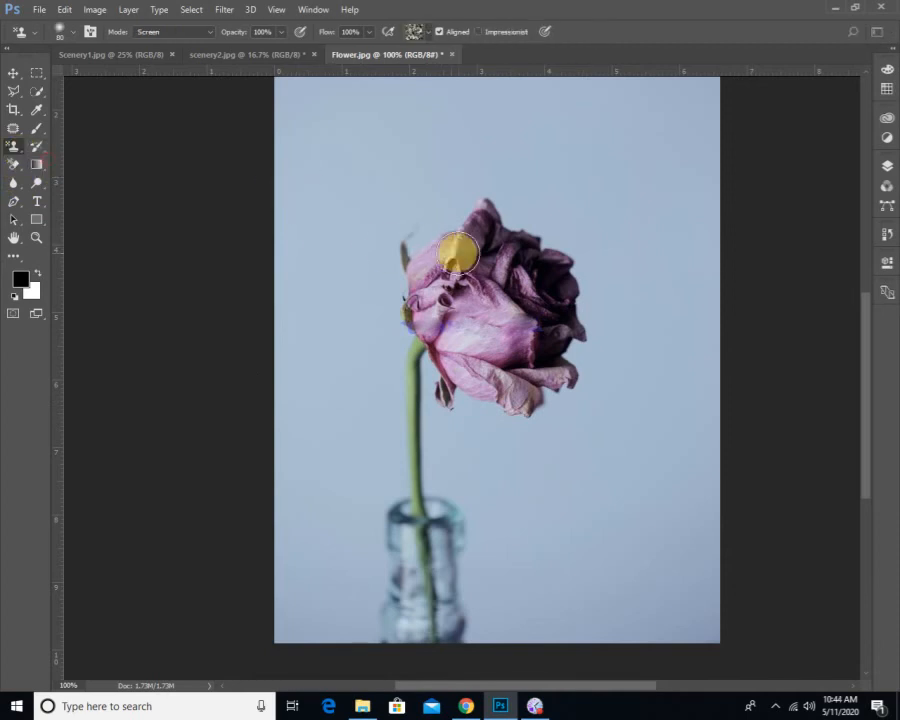
{"action": "left_click", "coordinate": [38, 92]}
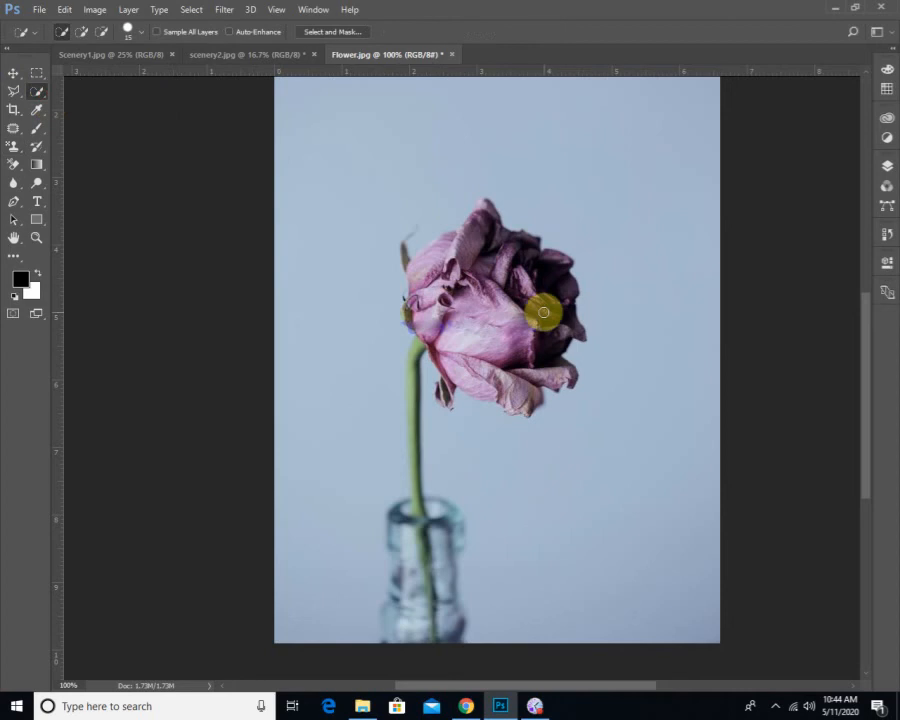
{"action": "left_click", "coordinate": [38, 73]}
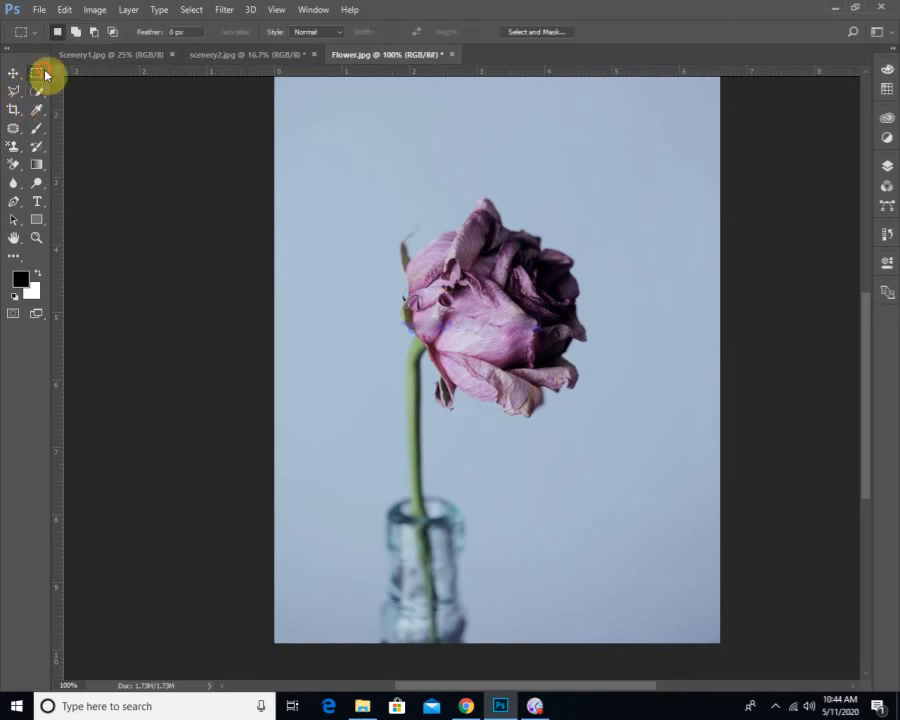
Select the flower head with a rectangular marquee, define it as a pattern named Pattern 2, and clear the selection.
{"action": "left_click_drag", "start_coordinate": [383, 195], "coordinate": [590, 418]}
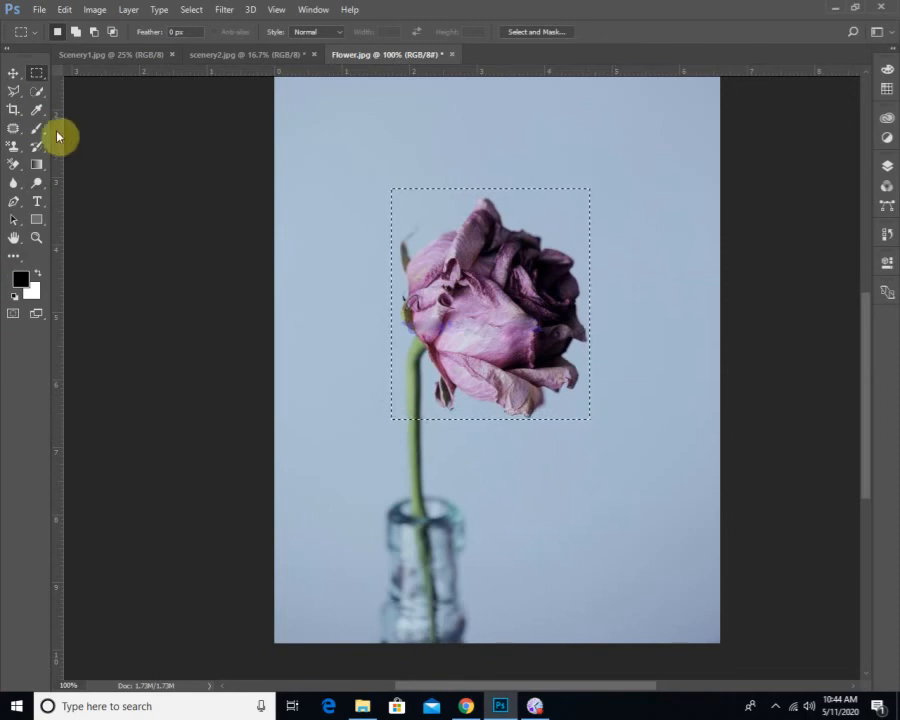
{"action": "left_click", "coordinate": [66, 10]}
{"action": "left_click", "coordinate": [118, 370]}
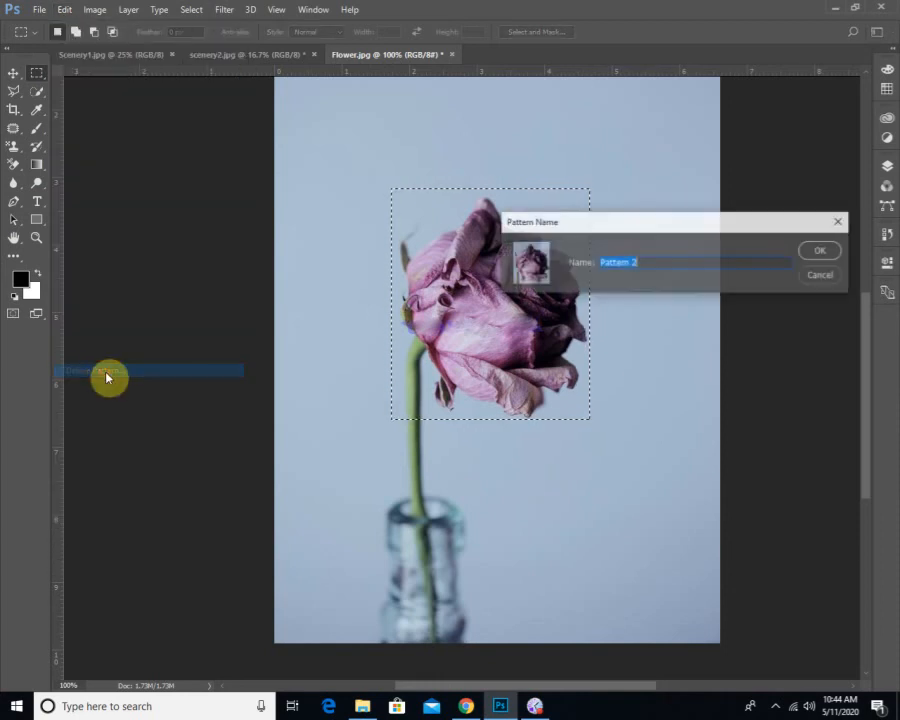
{"action": "left_click", "coordinate": [825, 250]}
{"action": "key", "text": "ctrl+d"}
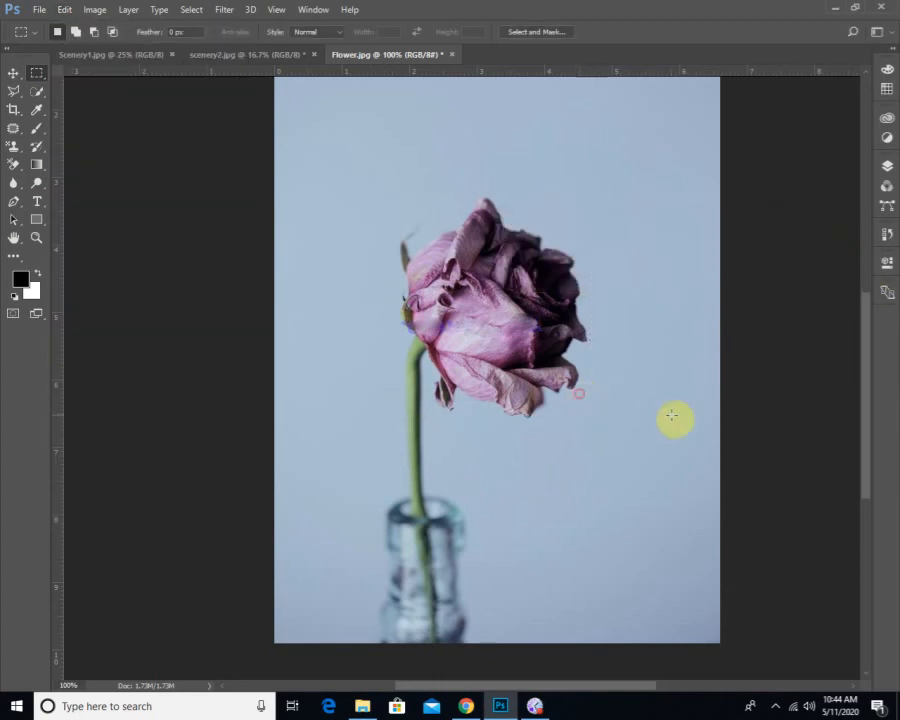
In scenery2.jpg, choose the flower pattern for the Pattern Stamp tool and paint it over the upper-left part of the sky.
{"action": "left_click", "coordinate": [252, 58]}
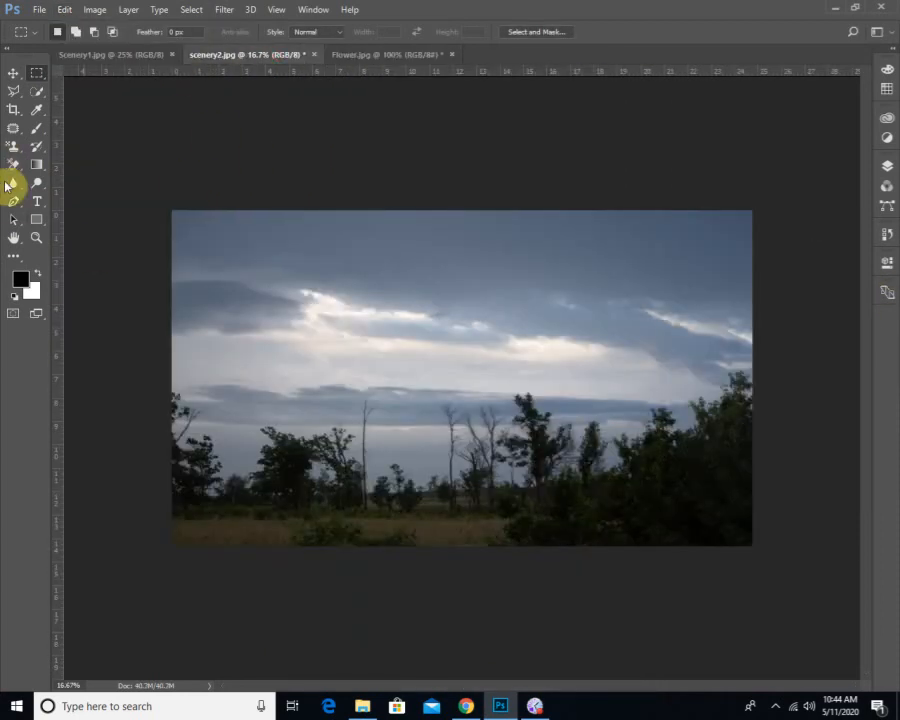
{"action": "left_click", "coordinate": [14, 146]}
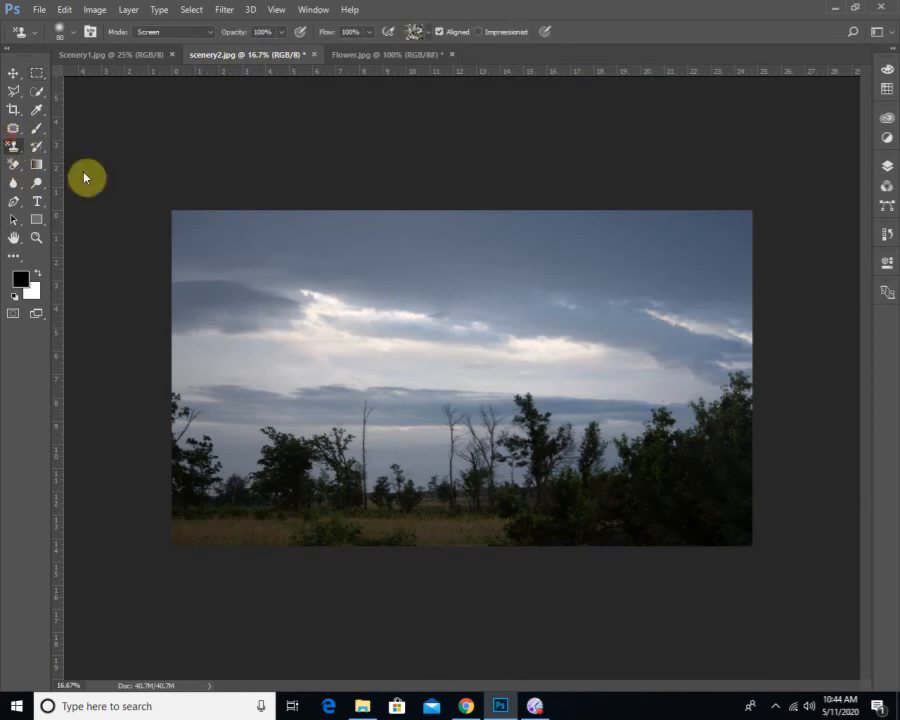
{"action": "left_click", "coordinate": [429, 34]}
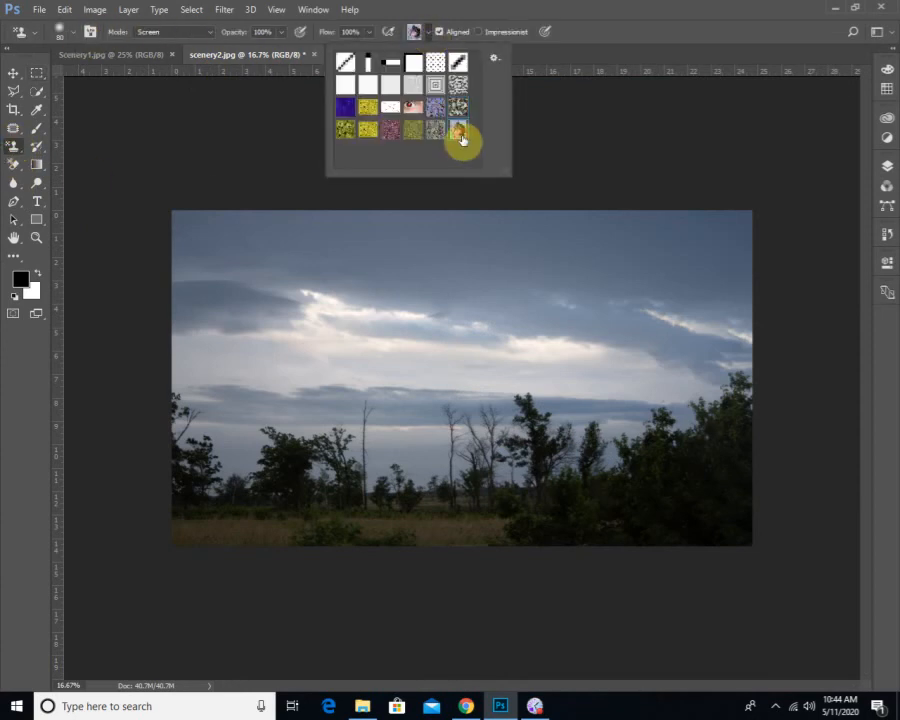
{"action": "left_click", "coordinate": [599, 18]}
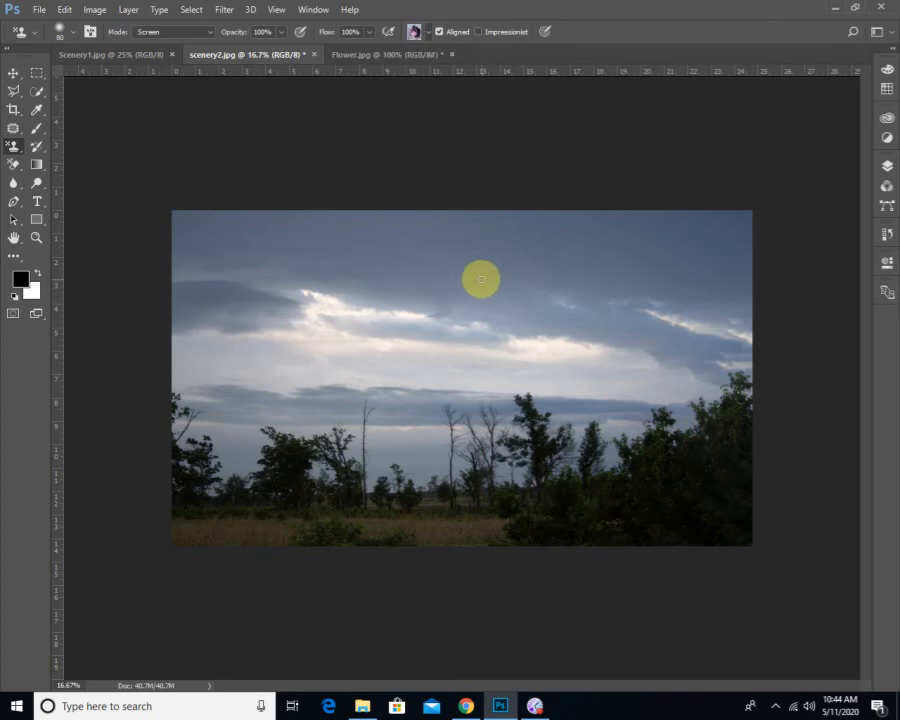
{"action": "mouse_move", "coordinate": [293, 261]}
{"action": "left_mouse_down"}
{"action": "mouse_move", "coordinate": [260, 265]}
{"action": "mouse_move", "coordinate": [253, 285]}
{"action": "mouse_move", "coordinate": [232, 250]}
{"action": "mouse_move", "coordinate": [214, 264]}
{"action": "mouse_move", "coordinate": [158, 236]}
{"action": "mouse_move", "coordinate": [154, 305]}
{"action": "left_mouse_up"}
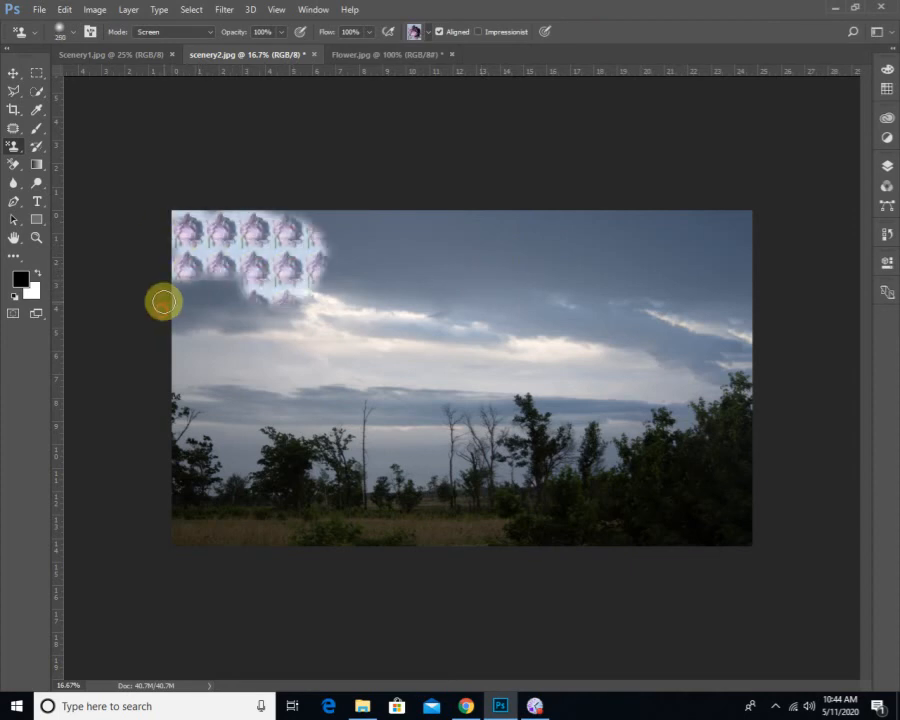
Enlarge the Pattern Stamp brush to 1500 px, stamp the flower pattern across most of scenery2.jpg, and undo the pattern strokes.
{"action": "key", "text": "]"}
{"action": "key", "text": "]"}
{"action": "key", "text": "]"}
{"action": "key", "text": "]"}
{"action": "key", "text": "]"}
{"action": "key", "text": "]"}
{"action": "key", "text": "]"}
{"action": "key", "text": "]"}
{"action": "key", "text": "]"}
{"action": "key", "text": "]"}
{"action": "key", "text": "]"}
{"action": "key", "text": "]"}
{"action": "key", "text": "]"}
{"action": "mouse_move", "coordinate": [326, 323]}
{"action": "left_mouse_down"}
{"action": "mouse_move", "coordinate": [129, 296]}
{"action": "mouse_move", "coordinate": [362, 258]}
{"action": "mouse_move", "coordinate": [232, 360]}
{"action": "mouse_move", "coordinate": [218, 410]}
{"action": "mouse_move", "coordinate": [222, 422]}
{"action": "mouse_move", "coordinate": [439, 336]}
{"action": "mouse_move", "coordinate": [398, 437]}
{"action": "mouse_move", "coordinate": [500, 201]}
{"action": "mouse_move", "coordinate": [459, 347]}
{"action": "mouse_move", "coordinate": [538, 404]}
{"action": "mouse_move", "coordinate": [521, 418]}
{"action": "mouse_move", "coordinate": [709, 295]}
{"action": "mouse_move", "coordinate": [691, 220]}
{"action": "mouse_move", "coordinate": [704, 230]}
{"action": "mouse_move", "coordinate": [745, 347]}
{"action": "mouse_move", "coordinate": [559, 288]}
{"action": "mouse_move", "coordinate": [309, 334]}
{"action": "mouse_move", "coordinate": [240, 219]}
{"action": "mouse_move", "coordinate": [155, 309]}
{"action": "mouse_move", "coordinate": [204, 371]}
{"action": "left_mouse_up"}
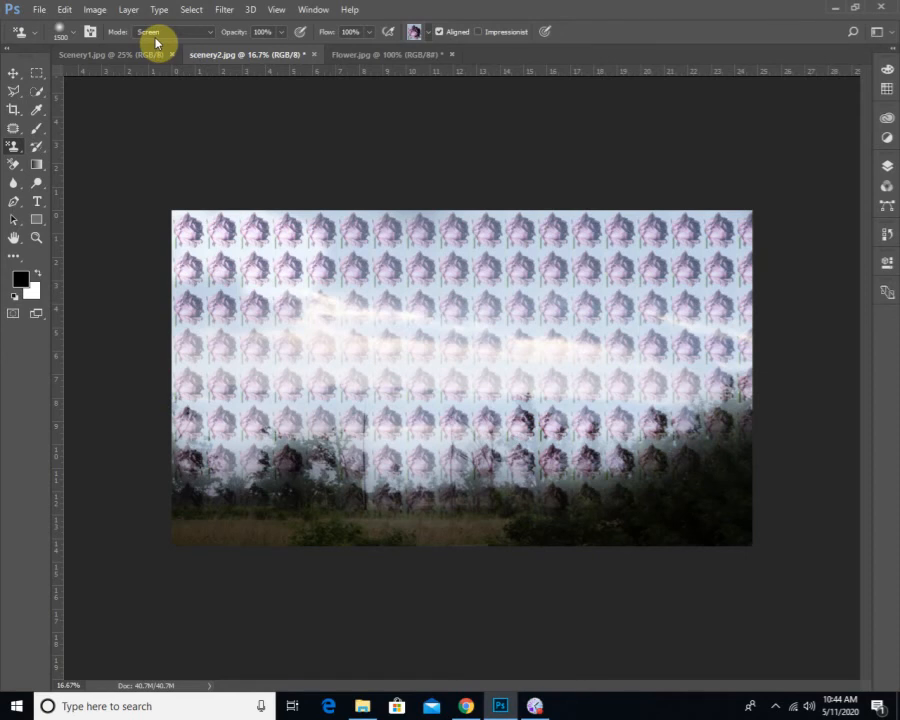
{"action": "key", "text": "ctrl+z"}
{"action": "key", "text": "ctrl+alt+z"}
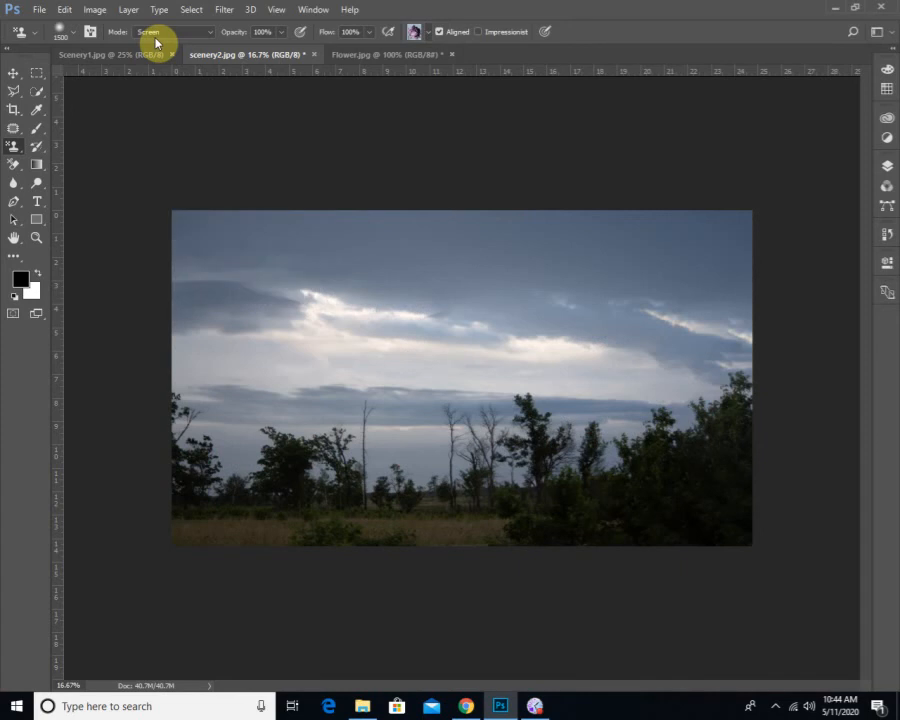
Switch to Scenery1.jpg with the Eraser tool active in Brush mode.
{"action": "left_click", "coordinate": [17, 172]}
{"action": "left_click", "coordinate": [79, 166]}
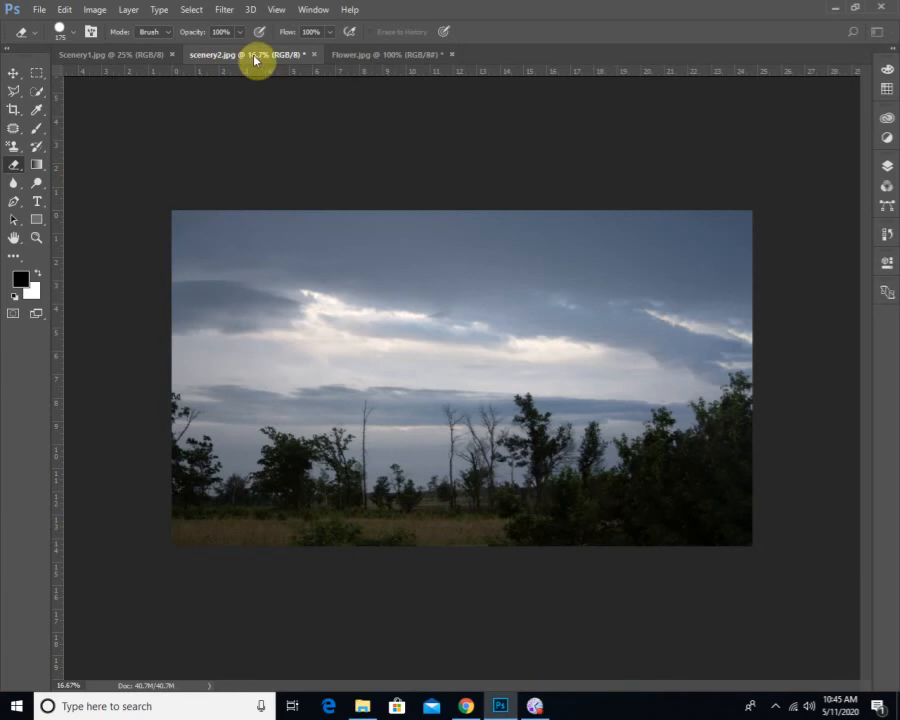
{"action": "left_click", "coordinate": [146, 57]}
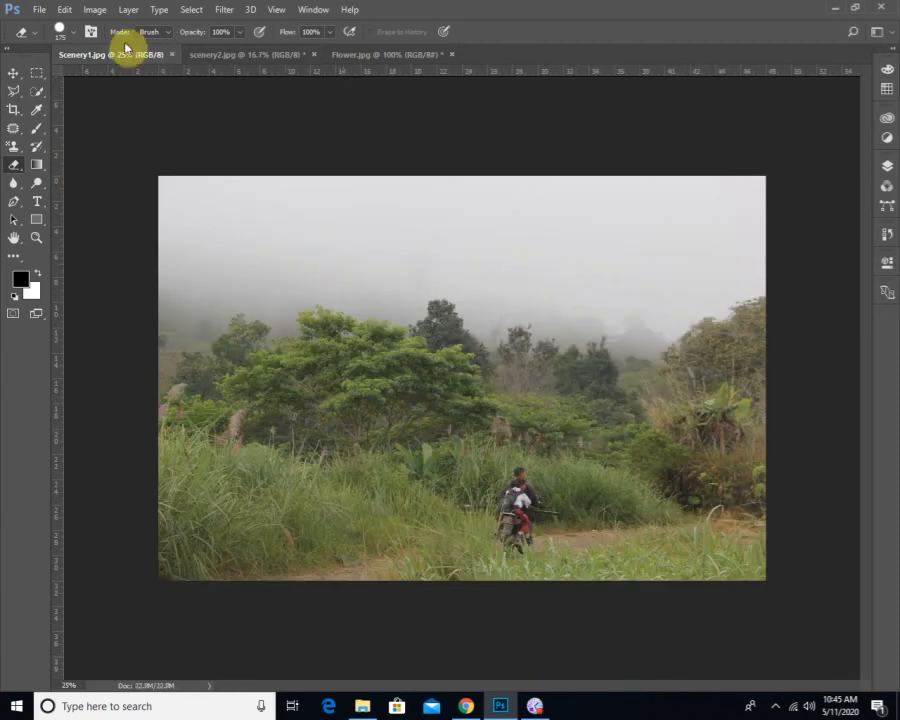
{"action": "right_click", "coordinate": [20, 170]}
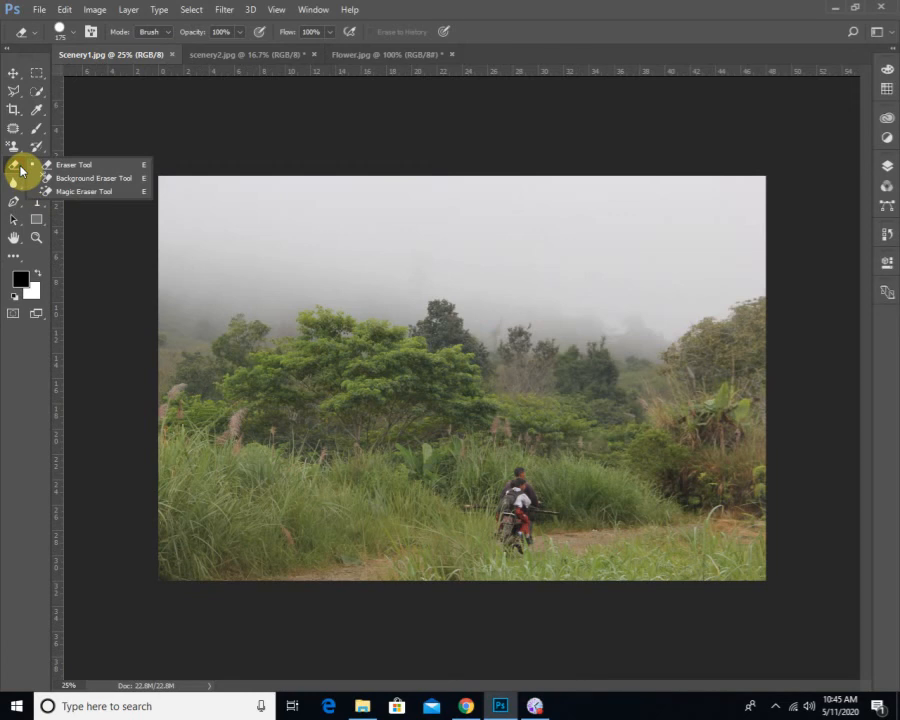
{"action": "left_click", "coordinate": [15, 166]}
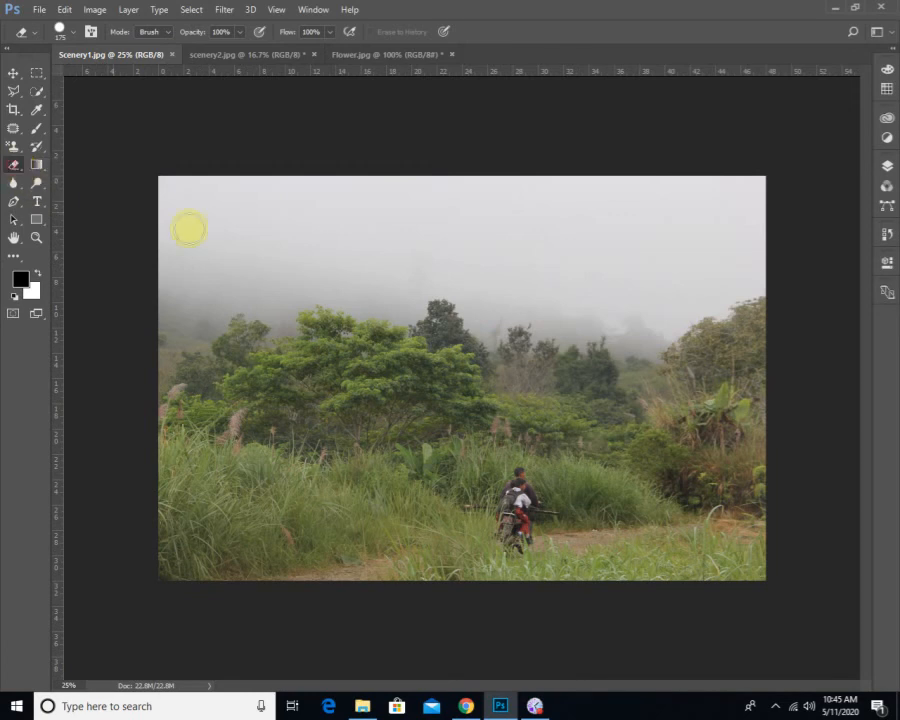
Erase part of the sky to the white background colour, swap foreground and background colours, and erase more sky to black.
{"action": "mouse_move", "coordinate": [290, 184]}
{"action": "left_mouse_down"}
{"action": "mouse_move", "coordinate": [144, 195]}
{"action": "mouse_move", "coordinate": [316, 185]}
{"action": "mouse_move", "coordinate": [217, 207]}
{"action": "mouse_move", "coordinate": [268, 203]}
{"action": "mouse_move", "coordinate": [171, 200]}
{"action": "mouse_move", "coordinate": [324, 227]}
{"action": "mouse_move", "coordinate": [237, 226]}
{"action": "left_mouse_up"}
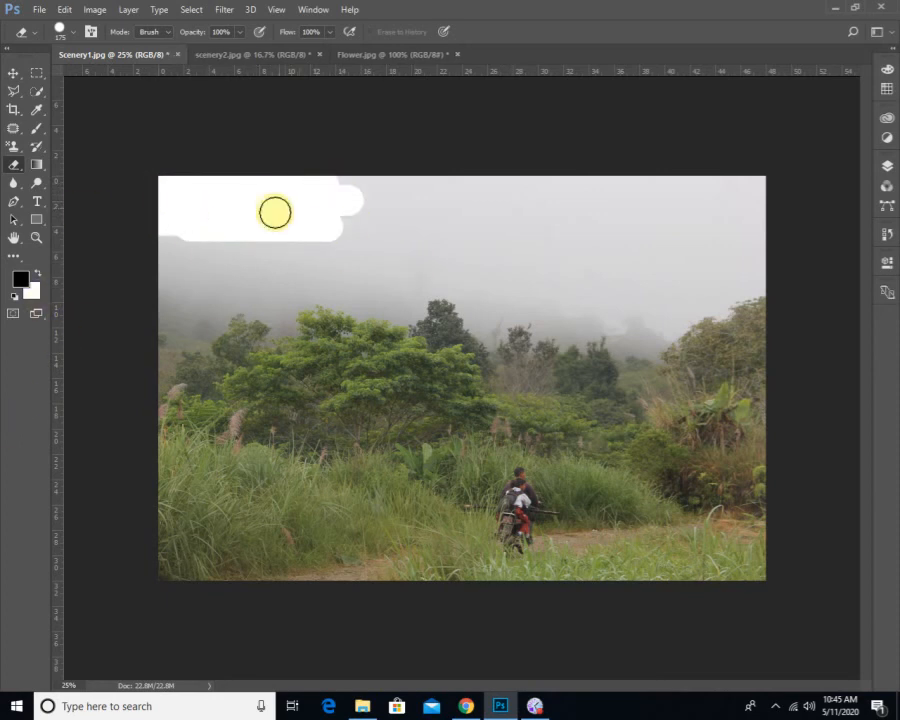
{"action": "left_click", "coordinate": [38, 274]}
{"action": "mouse_move", "coordinate": [362, 208]}
{"action": "left_mouse_down"}
{"action": "mouse_move", "coordinate": [441, 189]}
{"action": "mouse_move", "coordinate": [505, 190]}
{"action": "mouse_move", "coordinate": [257, 205]}
{"action": "mouse_move", "coordinate": [503, 211]}
{"action": "mouse_move", "coordinate": [387, 206]}
{"action": "mouse_move", "coordinate": [502, 248]}
{"action": "mouse_move", "coordinate": [455, 226]}
{"action": "left_mouse_up"}
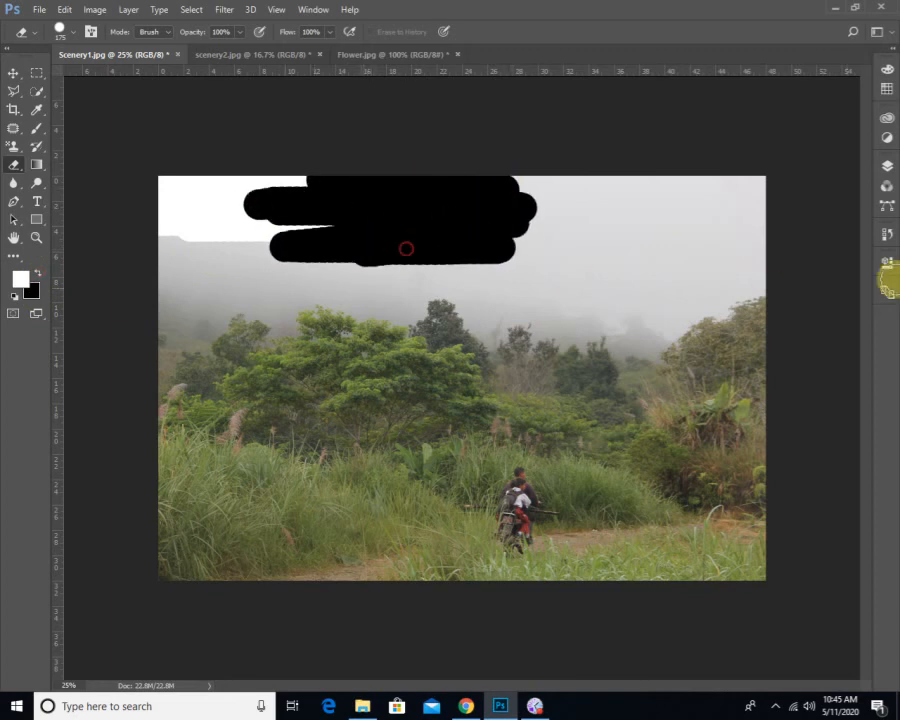
Check the locked Background in the layer list and revert Scenery1.jpg to its saved state.
{"action": "left_click", "coordinate": [887, 170]}
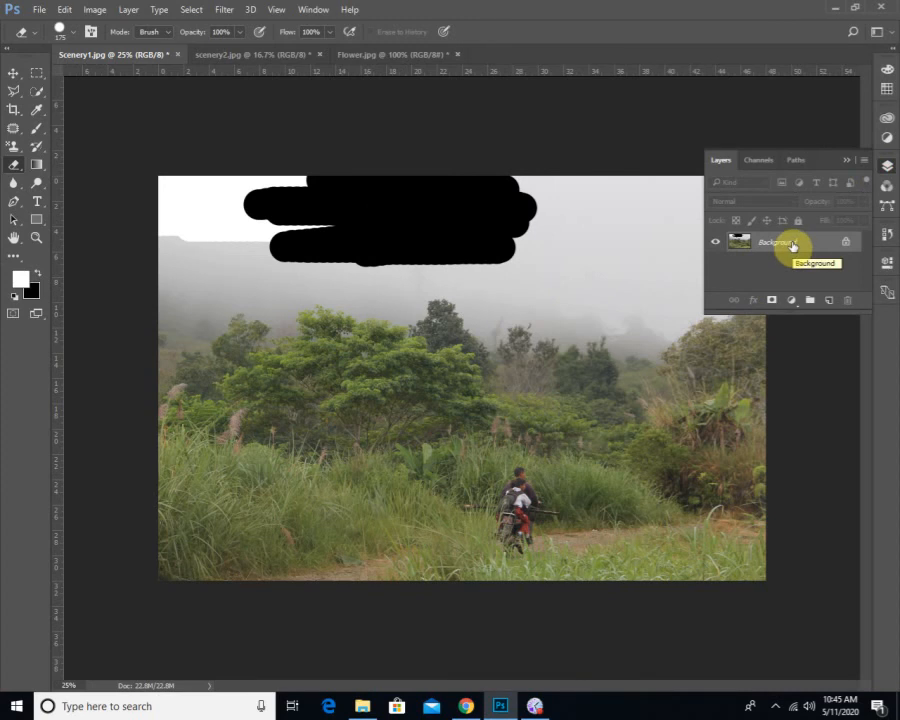
{"action": "left_click", "coordinate": [847, 159]}
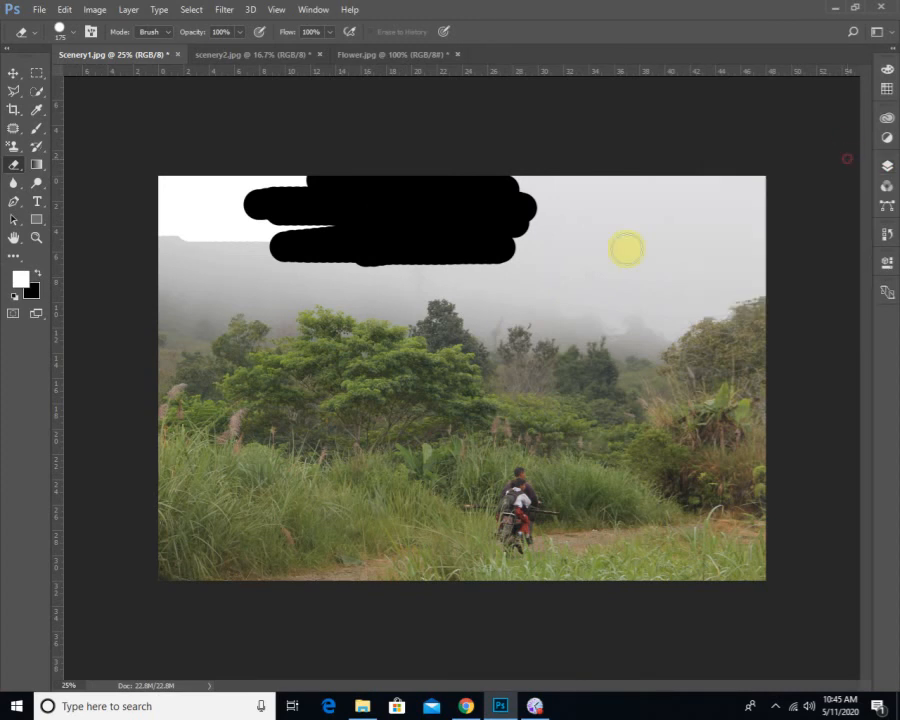
{"action": "left_click", "coordinate": [39, 10]}
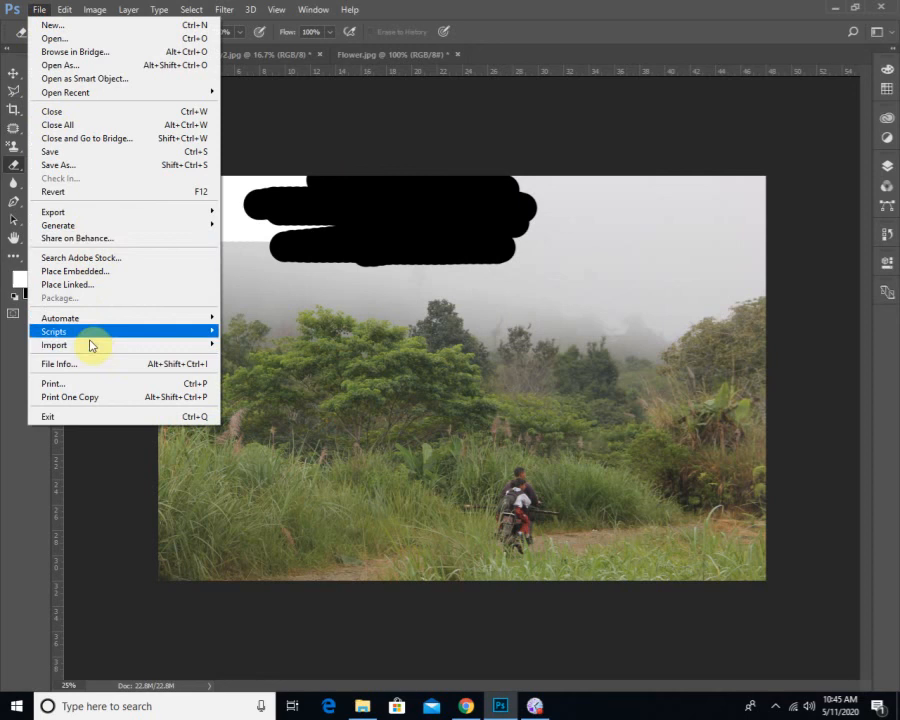
{"action": "left_click", "coordinate": [81, 192]}
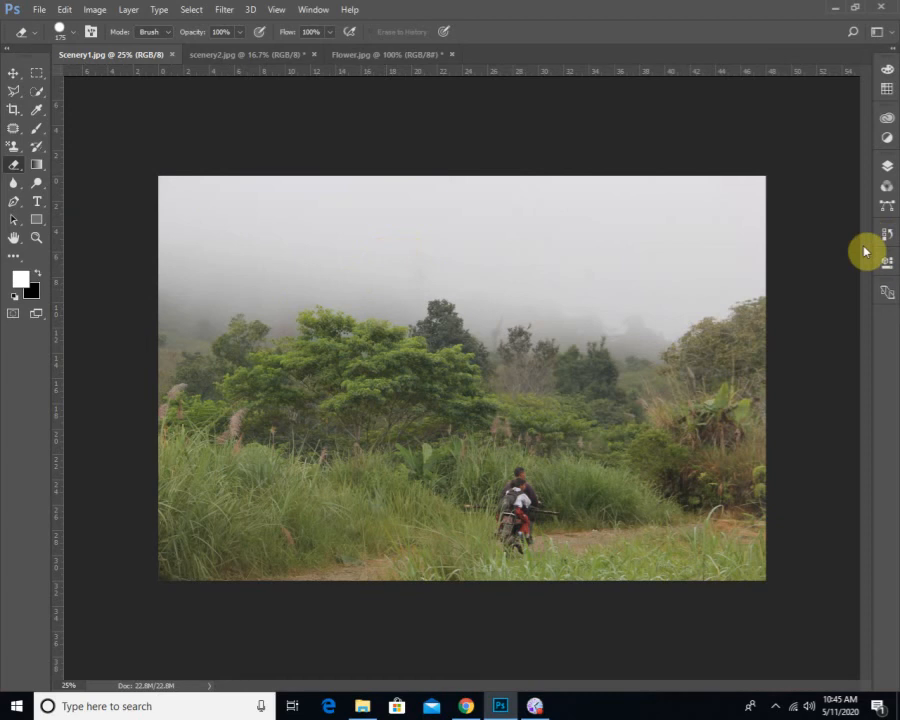
Convert the Background of Scenery1.jpg into the regular layer Layer 0 and add an empty layer beneath it.
{"action": "left_click", "coordinate": [886, 166]}
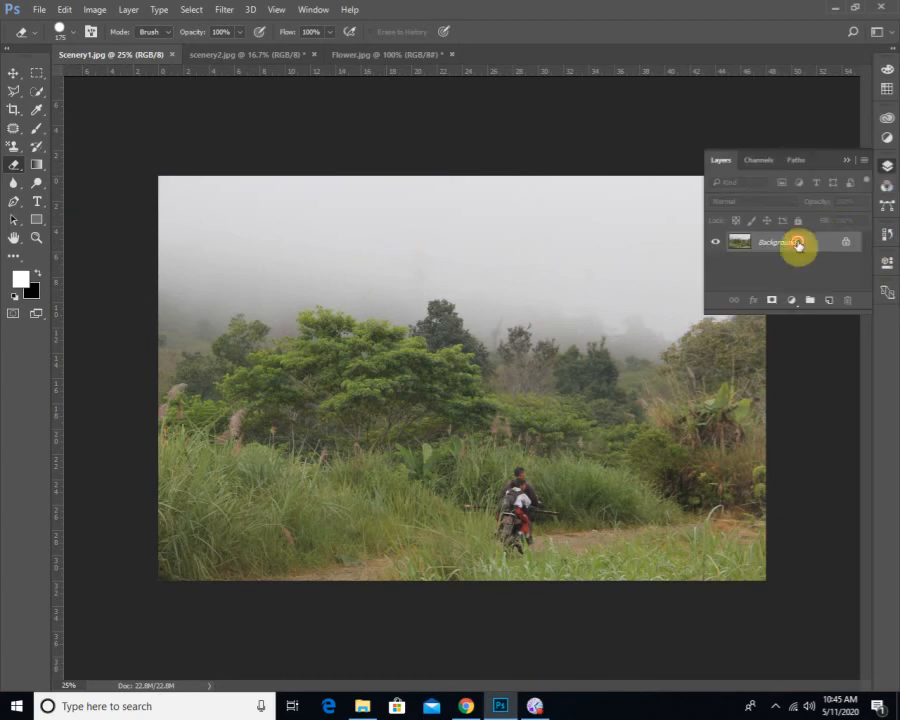
{"action": "double_click", "coordinate": [799, 244]}
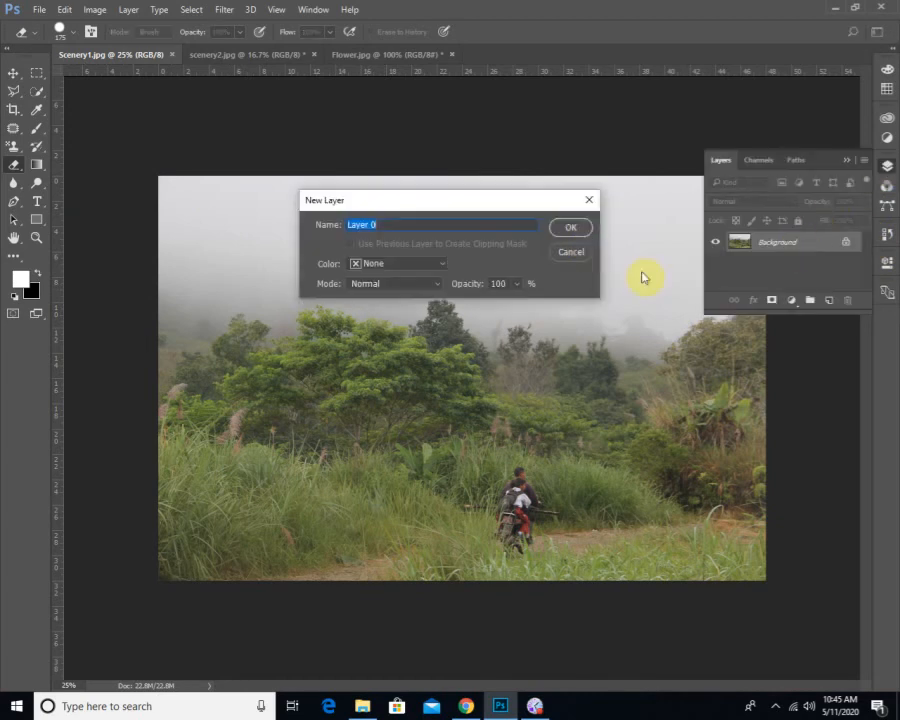
{"action": "left_click", "coordinate": [570, 230]}
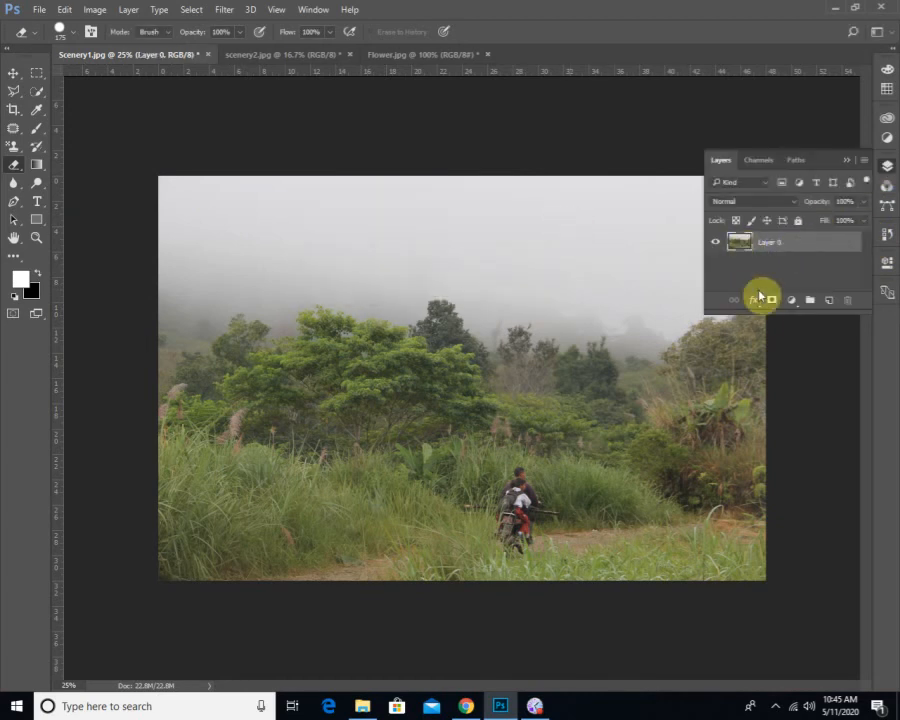
{"action": "left_click", "coordinate": [827, 301]}
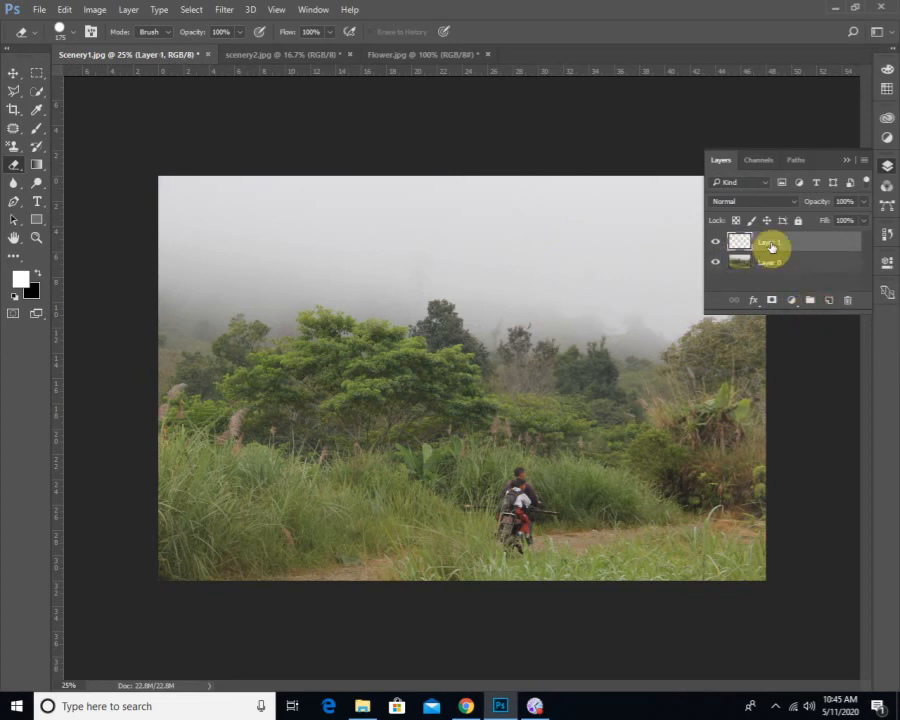
{"action": "left_click_drag", "start_coordinate": [769, 249], "coordinate": [767, 293]}
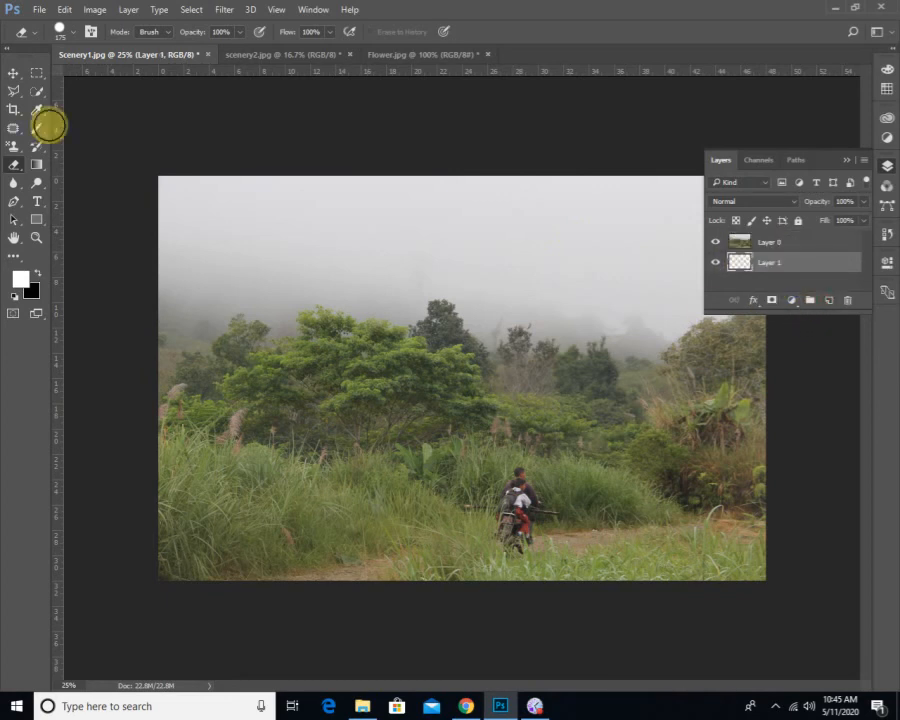
Set the foreground colour to blue #5861d7 and fill Layer 1 with it.
{"action": "left_click", "coordinate": [20, 280]}
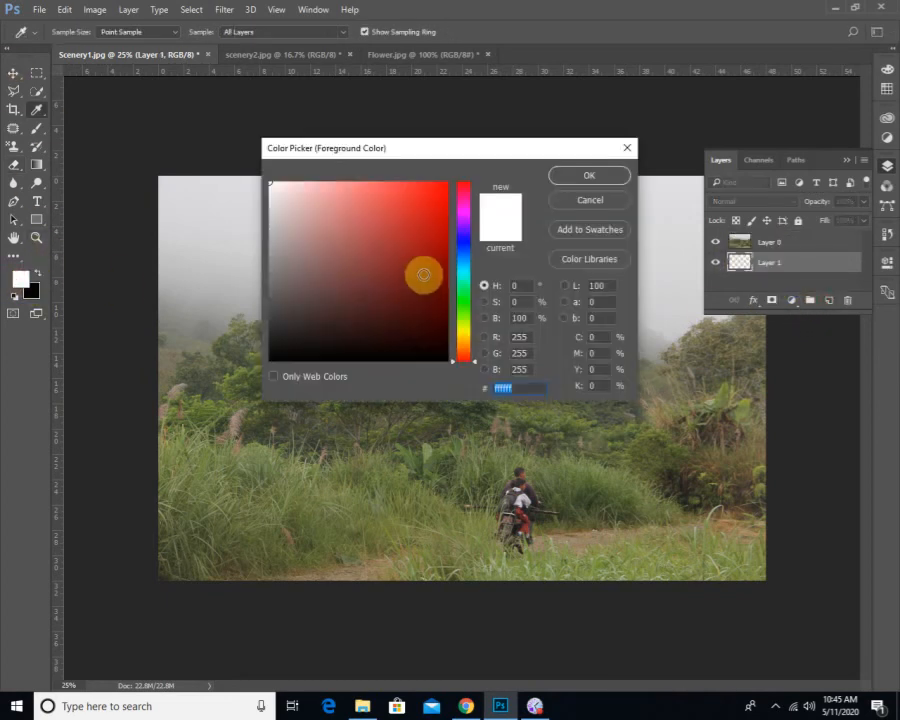
{"action": "left_click", "coordinate": [462, 246]}
{"action": "left_click", "coordinate": [426, 245]}
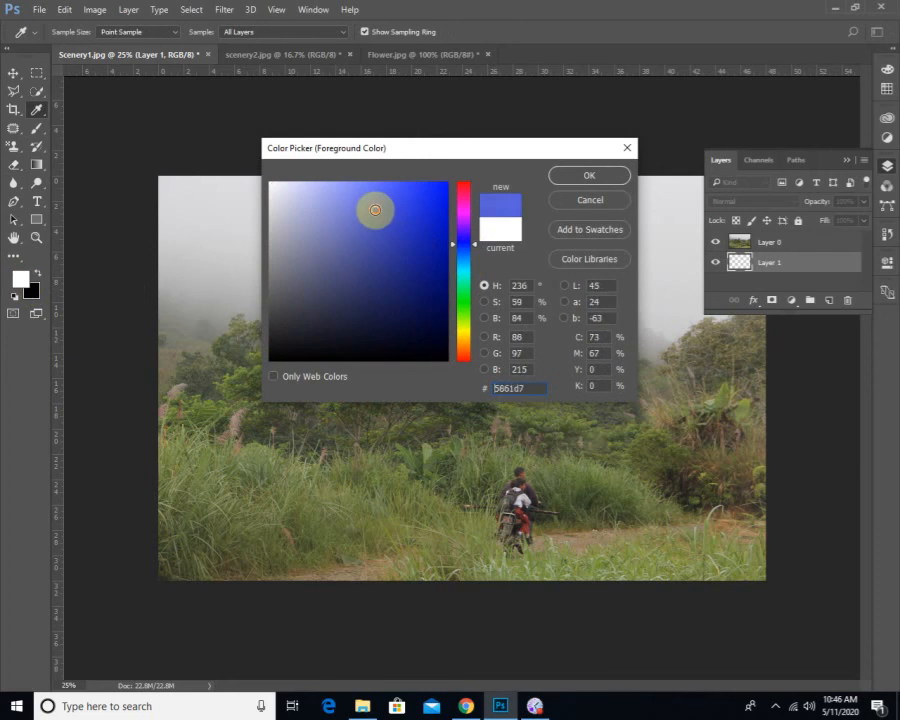
{"action": "left_click", "coordinate": [587, 178]}
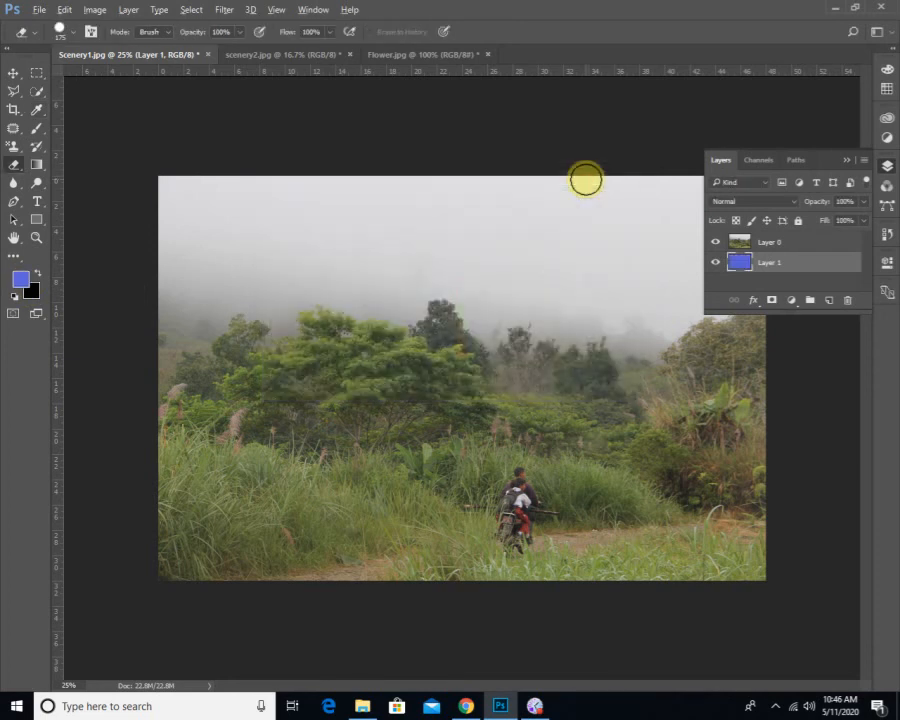
Erase the upper sky on Layer 0 with the 175 px hard Eraser, and reset the foreground and background colours to default.
{"action": "left_click", "coordinate": [760, 249]}
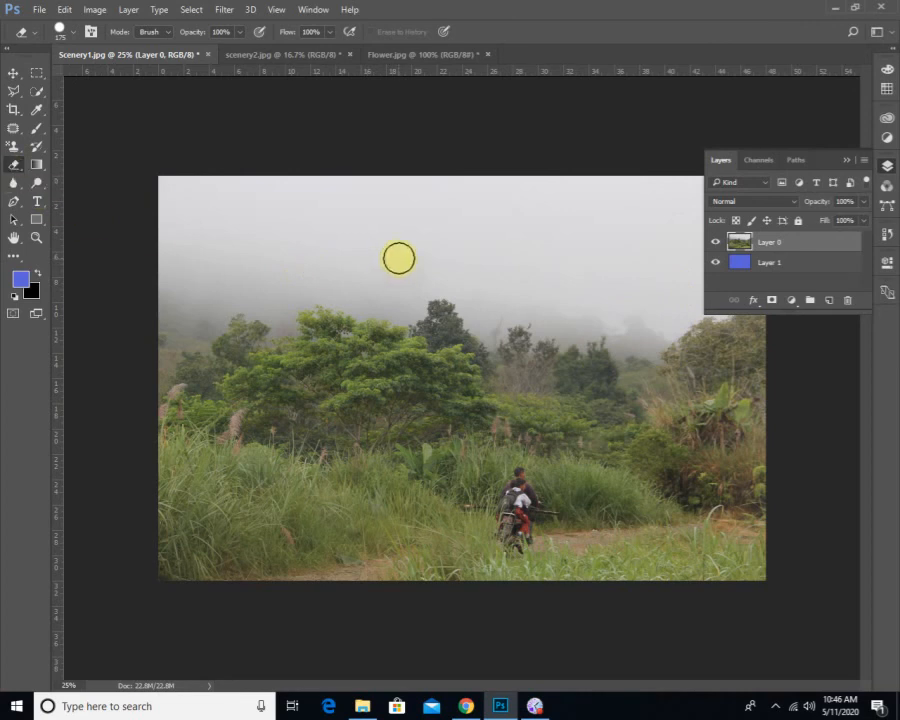
{"action": "mouse_move", "coordinate": [398, 256]}
{"action": "left_mouse_down"}
{"action": "mouse_move", "coordinate": [246, 259]}
{"action": "mouse_move", "coordinate": [522, 230]}
{"action": "mouse_move", "coordinate": [402, 276]}
{"action": "left_mouse_up"}
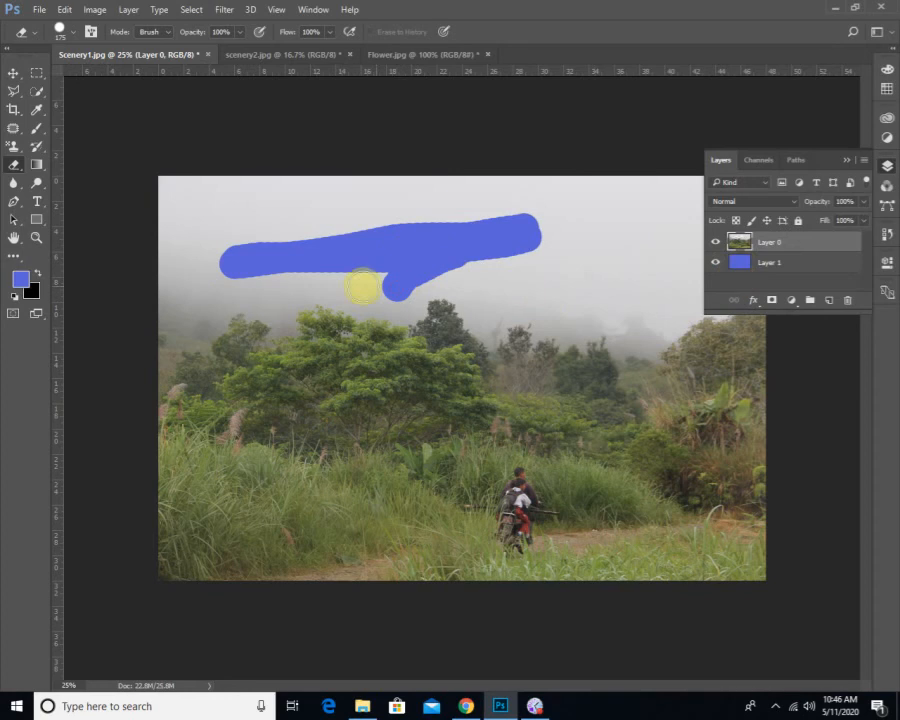
{"action": "left_click", "coordinate": [14, 297]}
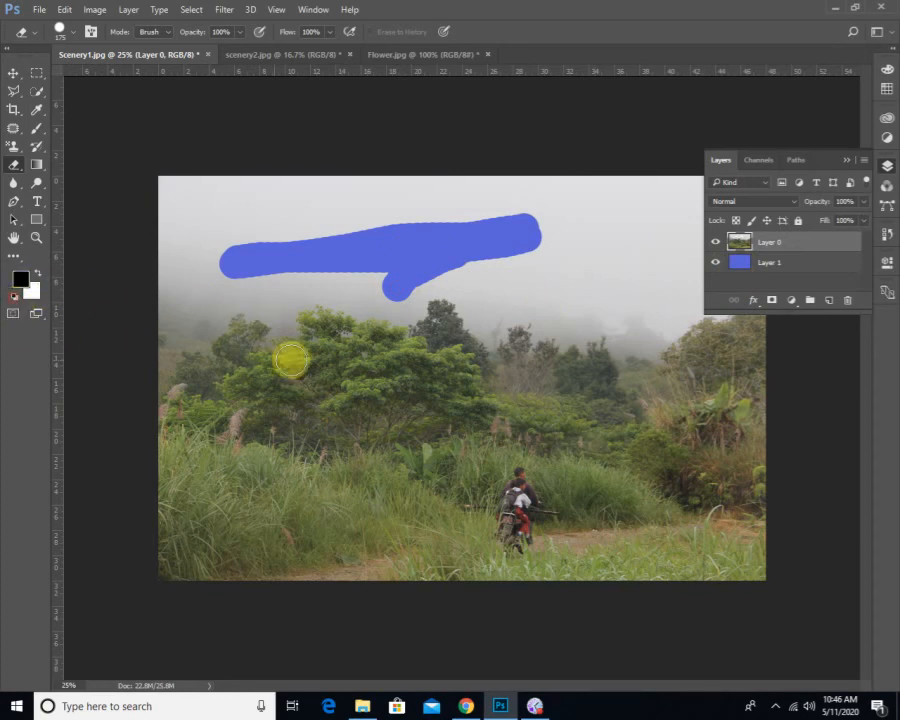
{"action": "mouse_move", "coordinate": [617, 263]}
{"action": "left_mouse_down"}
{"action": "mouse_move", "coordinate": [454, 270]}
{"action": "mouse_move", "coordinate": [530, 253]}
{"action": "mouse_move", "coordinate": [566, 258]}
{"action": "mouse_move", "coordinate": [598, 212]}
{"action": "mouse_move", "coordinate": [475, 187]}
{"action": "mouse_move", "coordinate": [470, 203]}
{"action": "mouse_move", "coordinate": [367, 216]}
{"action": "mouse_move", "coordinate": [382, 175]}
{"action": "mouse_move", "coordinate": [265, 218]}
{"action": "left_mouse_up"}
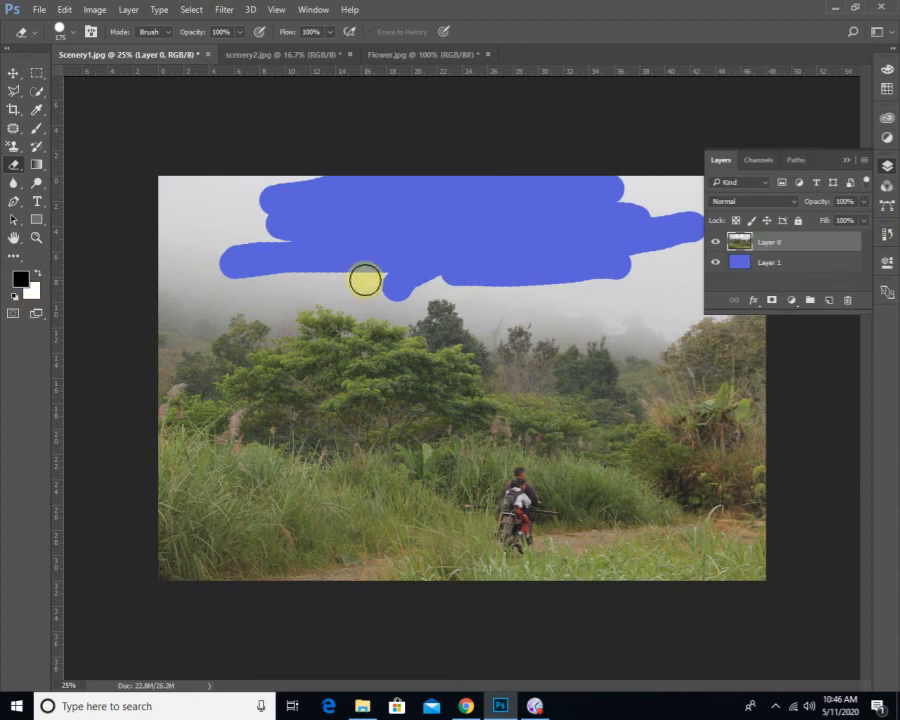
{"action": "mouse_move", "coordinate": [68, 269]}
{"action": "left_mouse_down"}
{"action": "mouse_move", "coordinate": [280, 221]}
{"action": "mouse_move", "coordinate": [147, 263]}
{"action": "mouse_move", "coordinate": [392, 171]}
{"action": "left_mouse_up"}
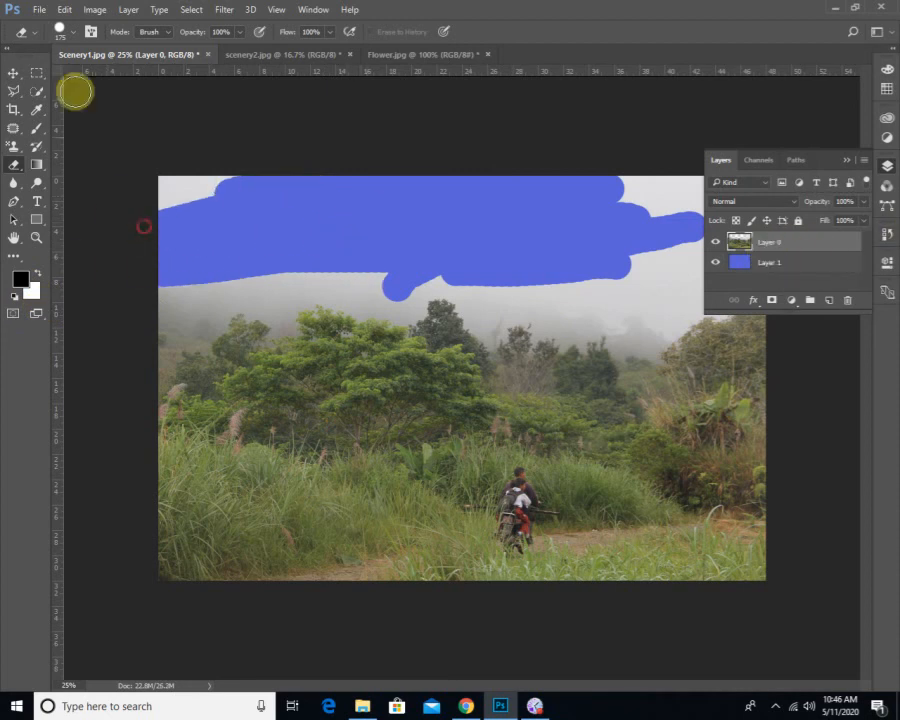
Set the Eraser's hardness to 0% and size to 900 px, and erase the remaining sky down to the treetops.
{"action": "left_click", "coordinate": [67, 33]}
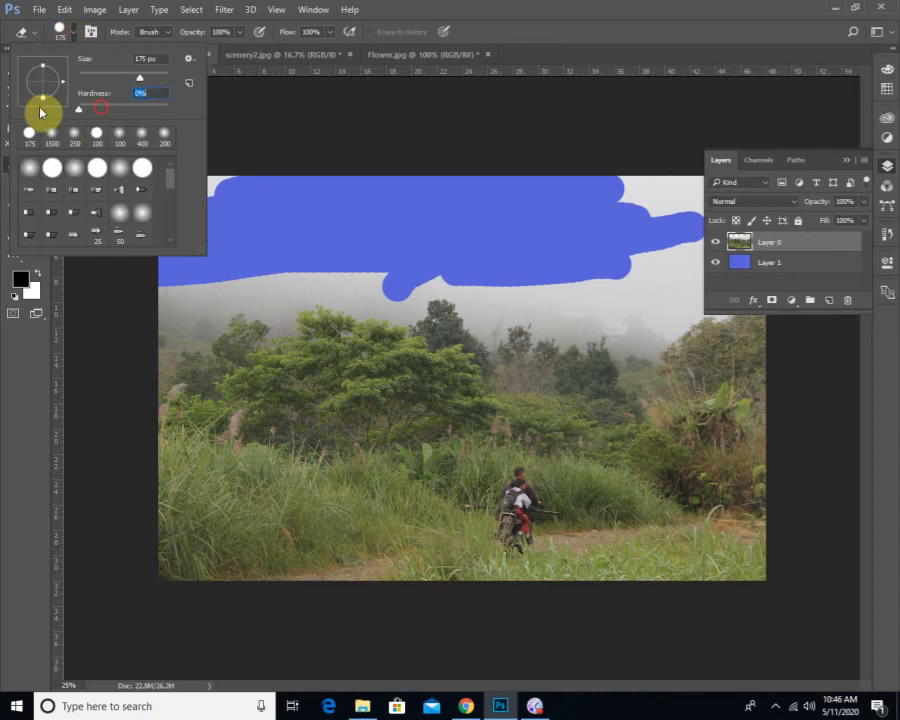
{"action": "left_click", "coordinate": [602, 5]}
{"action": "mouse_move", "coordinate": [494, 316]}
{"action": "left_mouse_down"}
{"action": "mouse_move", "coordinate": [534, 290]}
{"action": "mouse_move", "coordinate": [600, 275]}
{"action": "mouse_move", "coordinate": [477, 251]}
{"action": "mouse_move", "coordinate": [342, 255]}
{"action": "mouse_move", "coordinate": [441, 266]}
{"action": "mouse_move", "coordinate": [195, 274]}
{"action": "mouse_move", "coordinate": [227, 249]}
{"action": "mouse_move", "coordinate": [273, 154]}
{"action": "mouse_move", "coordinate": [168, 184]}
{"action": "mouse_move", "coordinate": [185, 193]}
{"action": "mouse_move", "coordinate": [705, 231]}
{"action": "mouse_move", "coordinate": [654, 225]}
{"action": "mouse_move", "coordinate": [549, 268]}
{"action": "mouse_move", "coordinate": [494, 264]}
{"action": "mouse_move", "coordinate": [520, 281]}
{"action": "mouse_move", "coordinate": [605, 285]}
{"action": "mouse_move", "coordinate": [685, 255]}
{"action": "mouse_move", "coordinate": [618, 292]}
{"action": "mouse_move", "coordinate": [767, 237]}
{"action": "mouse_move", "coordinate": [785, 195]}
{"action": "mouse_move", "coordinate": [236, 202]}
{"action": "mouse_move", "coordinate": [138, 232]}
{"action": "mouse_move", "coordinate": [185, 270]}
{"action": "mouse_move", "coordinate": [152, 314]}
{"action": "mouse_move", "coordinate": [200, 298]}
{"action": "left_mouse_up"}
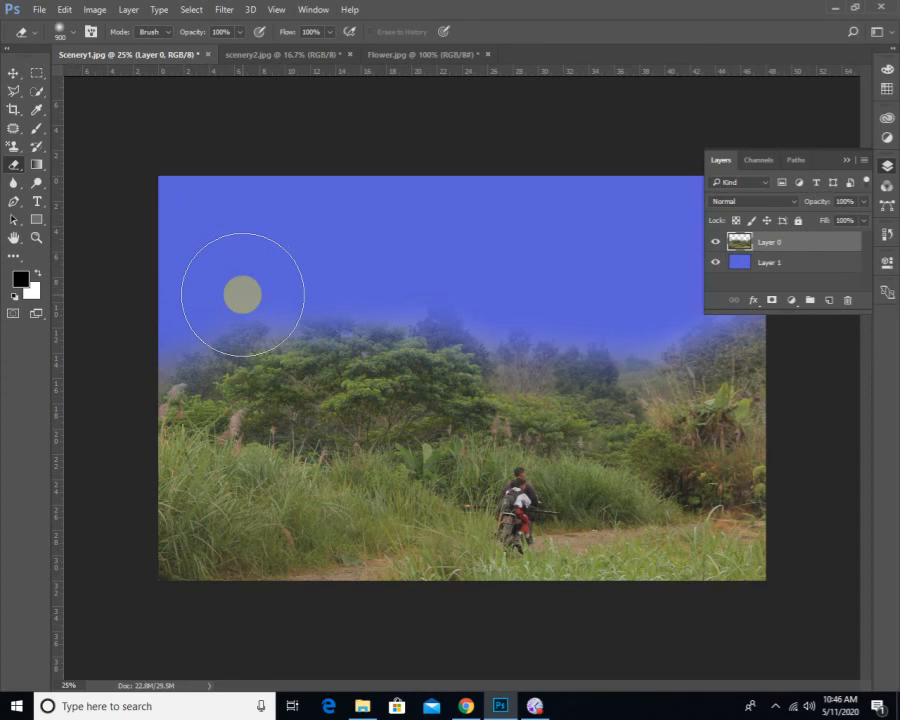
Revert Scenery1.jpg to its saved state, and try an Eraser stroke in Pencil mode on the Background's sky.
{"action": "left_click", "coordinate": [44, 14]}
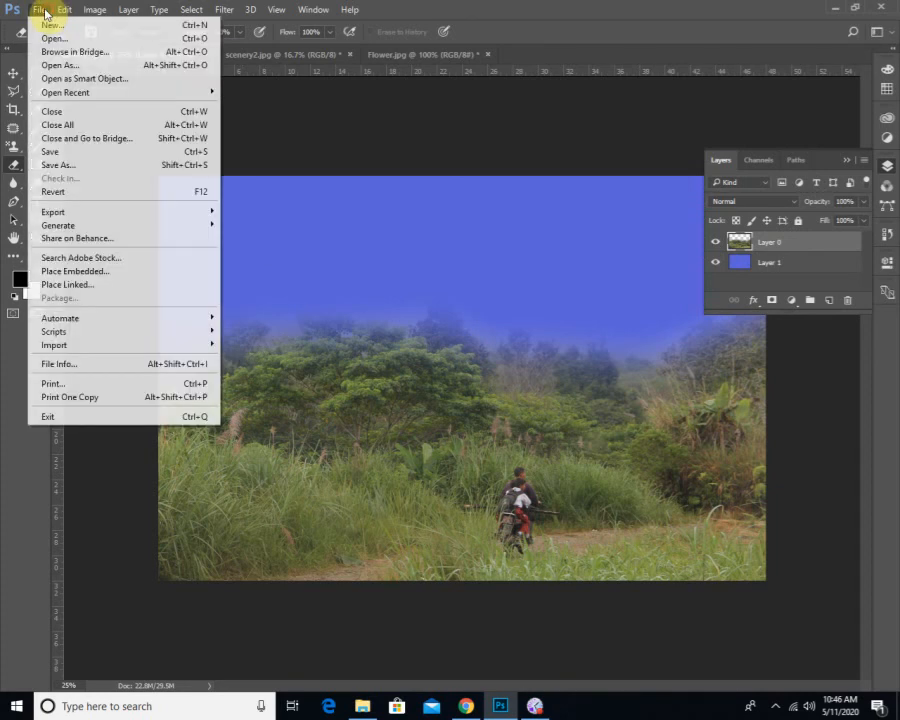
{"action": "left_click", "coordinate": [84, 190]}
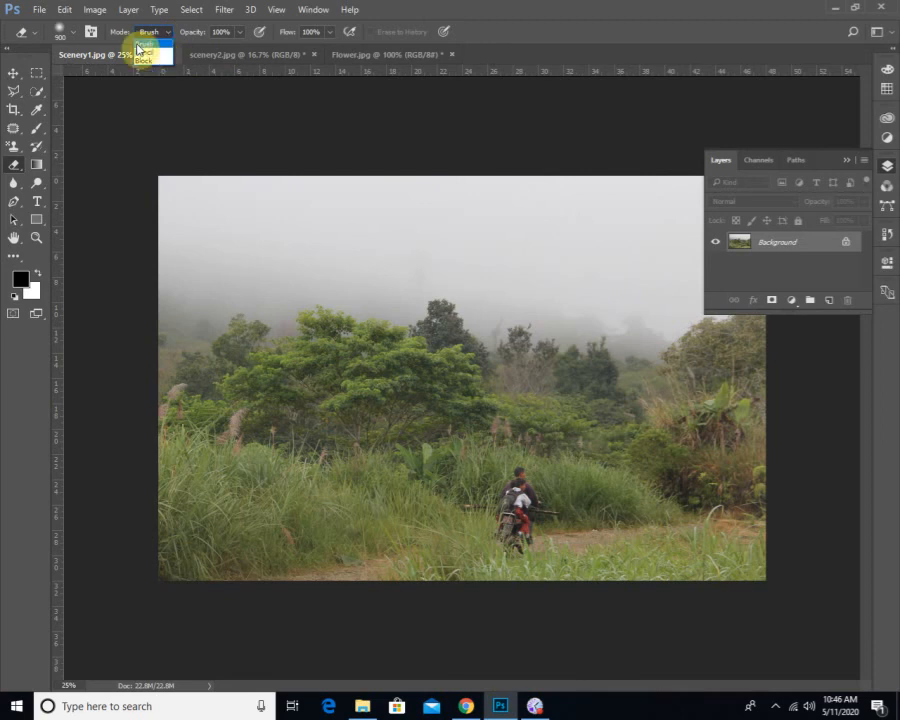
{"action": "left_click", "coordinate": [156, 53]}
{"action": "mouse_move", "coordinate": [263, 235]}
{"action": "left_mouse_down"}
{"action": "mouse_move", "coordinate": [435, 230]}
{"action": "mouse_move", "coordinate": [371, 226]}
{"action": "left_mouse_up"}
{"action": "key", "text": "ctrl+z"}
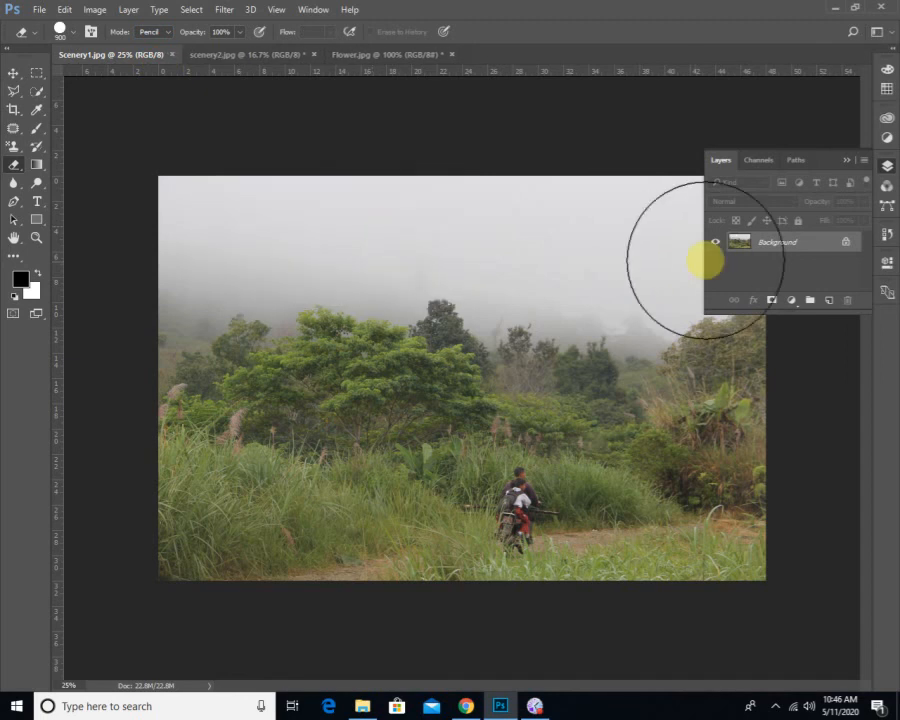
Convert the Background into Layer 0, try erasing part of the sky with the 900 px Pencil-mode Eraser, and undo the stroke.
{"action": "double_click", "coordinate": [757, 240]}
{"action": "left_click", "coordinate": [569, 227]}
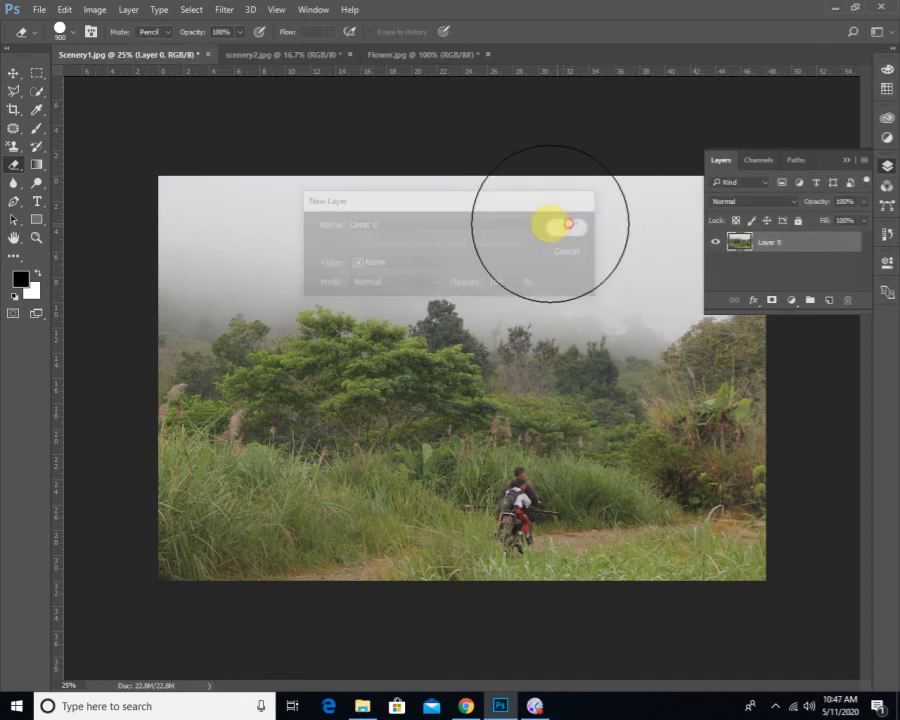
{"action": "mouse_move", "coordinate": [374, 222]}
{"action": "left_mouse_down"}
{"action": "mouse_move", "coordinate": [239, 226]}
{"action": "mouse_move", "coordinate": [369, 208]}
{"action": "left_mouse_up"}
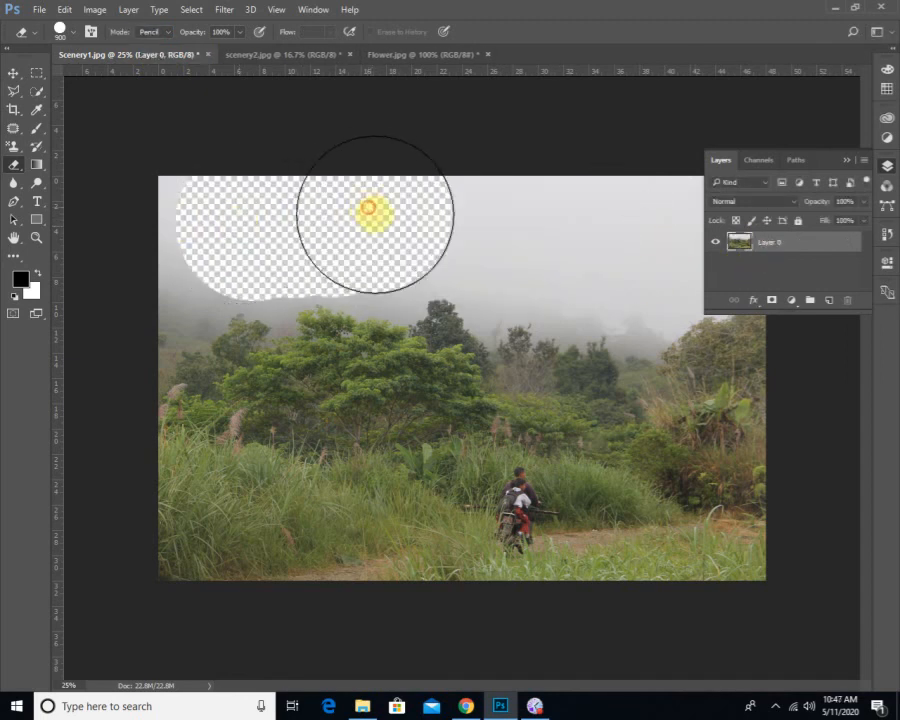
{"action": "left_click", "coordinate": [73, 33]}
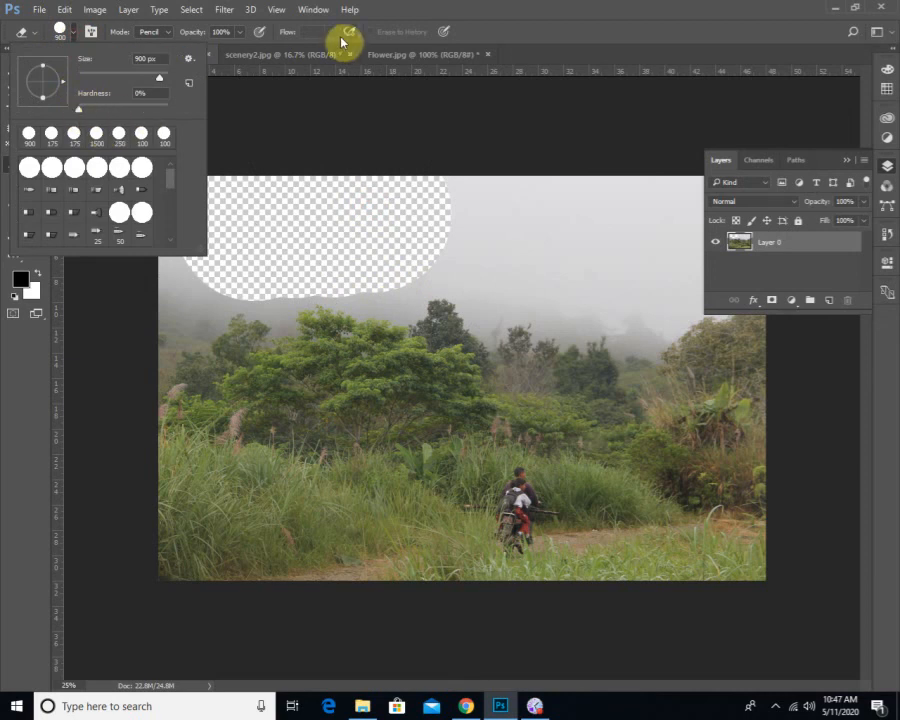
{"action": "left_click", "coordinate": [429, 7]}
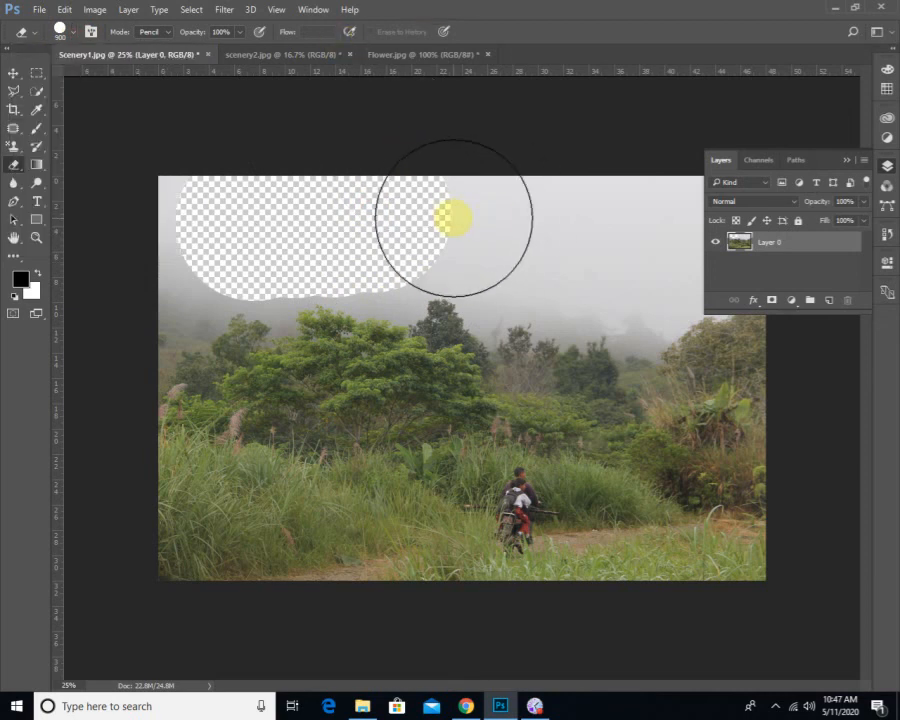
{"action": "key", "text": "ctrl+z"}
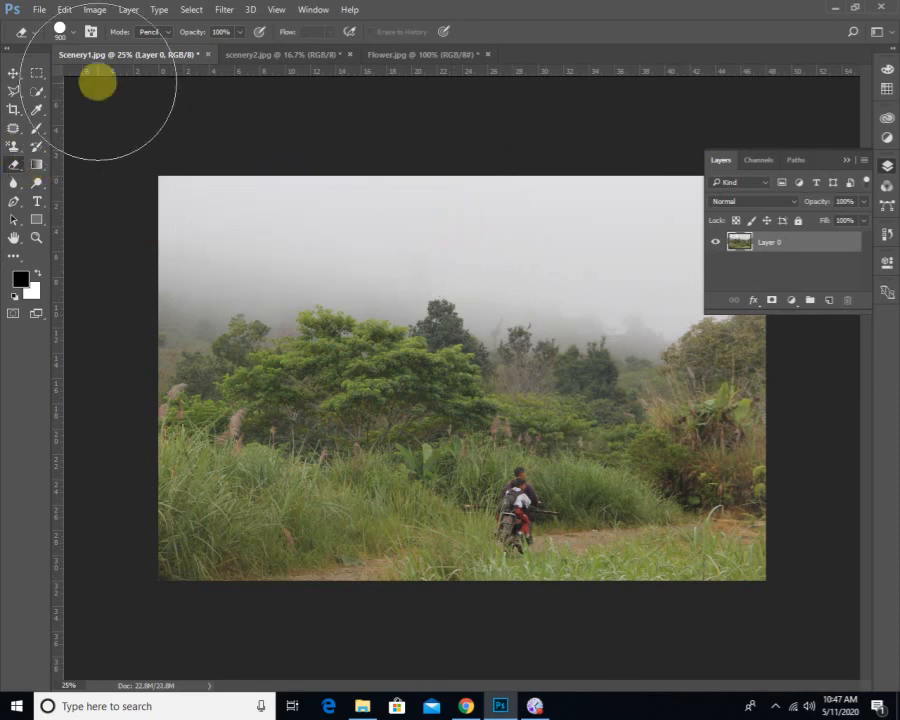
Try the Eraser in Block mode with a zigzag stroke from the sky down to the grass, and undo it.
{"action": "left_click", "coordinate": [155, 32]}
{"action": "left_click", "coordinate": [146, 62]}
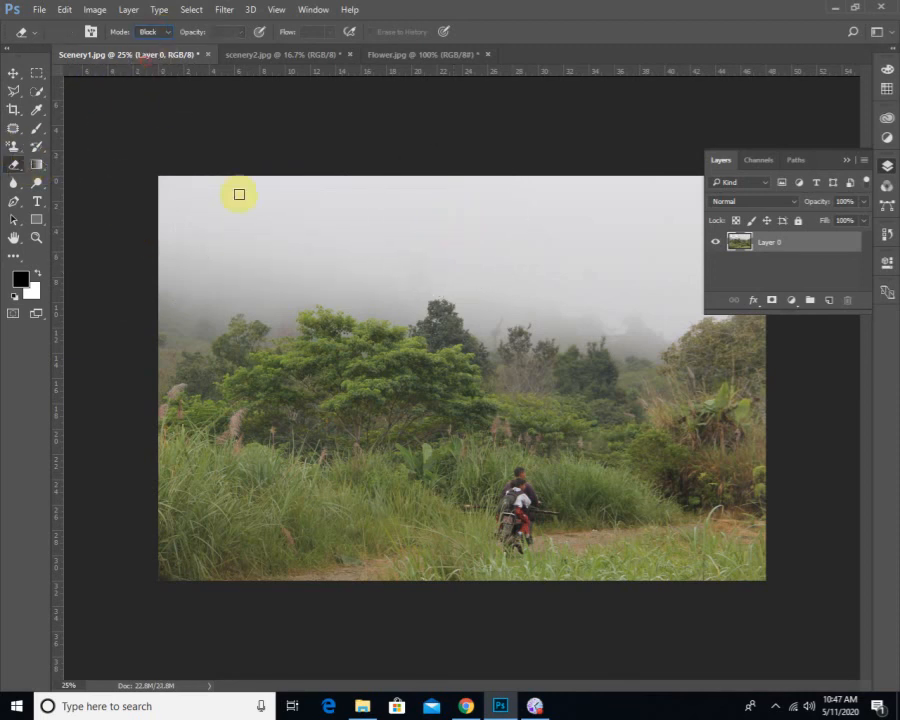
{"action": "mouse_move", "coordinate": [362, 216]}
{"action": "left_mouse_down"}
{"action": "mouse_move", "coordinate": [294, 284]}
{"action": "mouse_move", "coordinate": [308, 297]}
{"action": "mouse_move", "coordinate": [348, 297]}
{"action": "mouse_move", "coordinate": [450, 406]}
{"action": "mouse_move", "coordinate": [458, 449]}
{"action": "mouse_move", "coordinate": [422, 503]}
{"action": "mouse_move", "coordinate": [445, 544]}
{"action": "mouse_move", "coordinate": [463, 452]}
{"action": "left_mouse_up"}
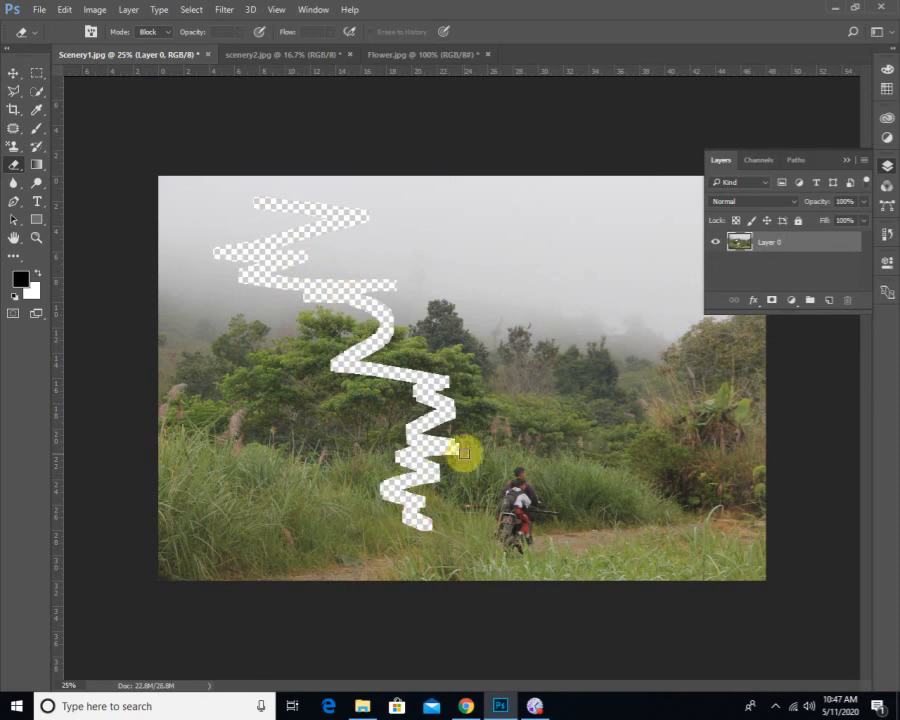
{"action": "key", "text": "ctrl+z"}
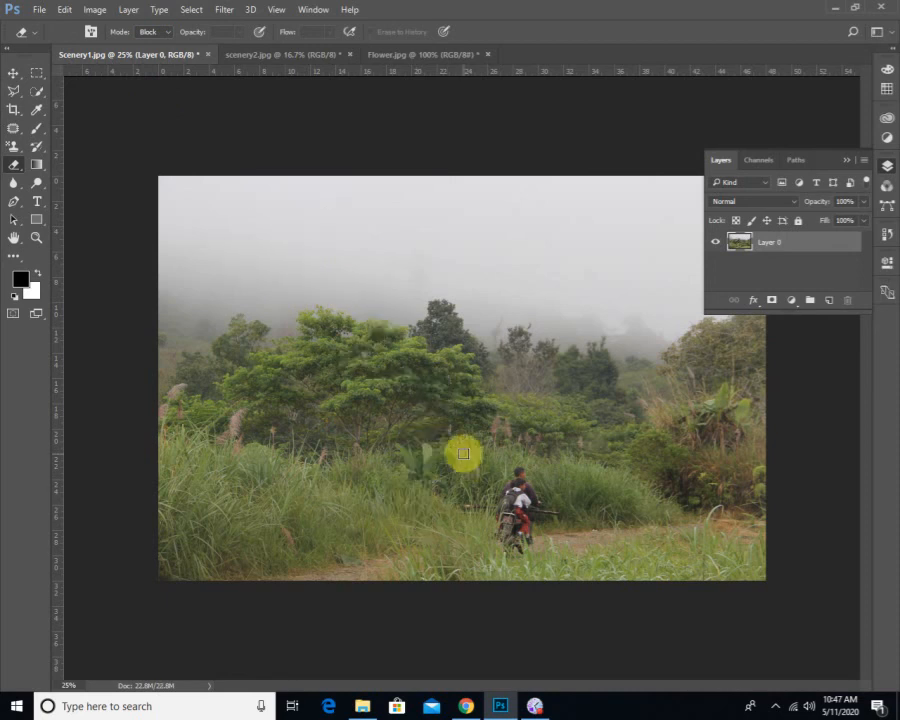
Choose the Background Eraser with Continuous sampling, try it on the sky above the large tree, and undo the stroke.
{"action": "right_click", "coordinate": [12, 166]}
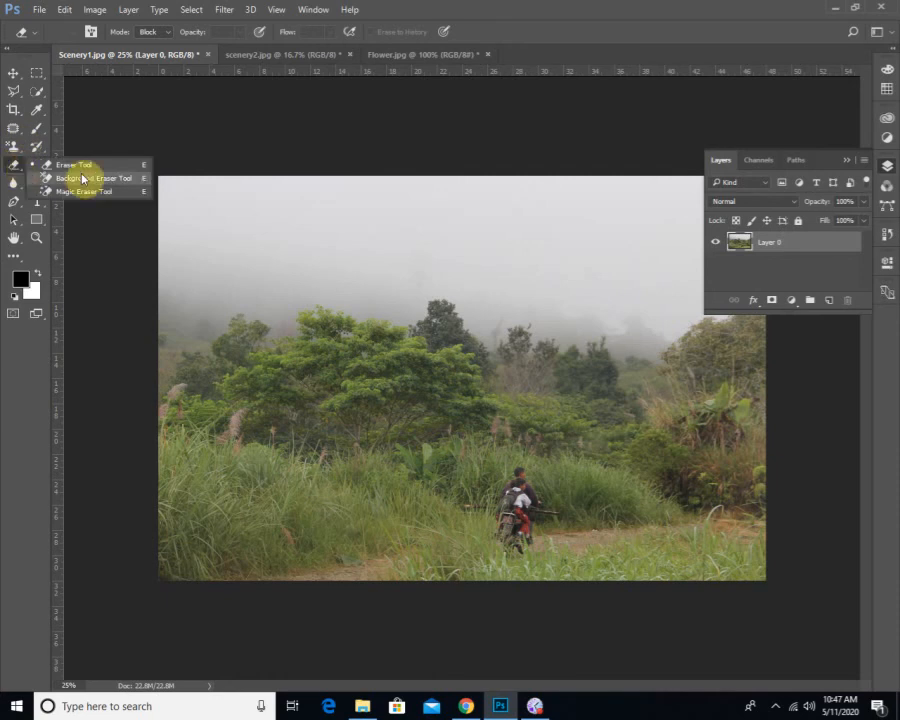
{"action": "left_click", "coordinate": [84, 179]}
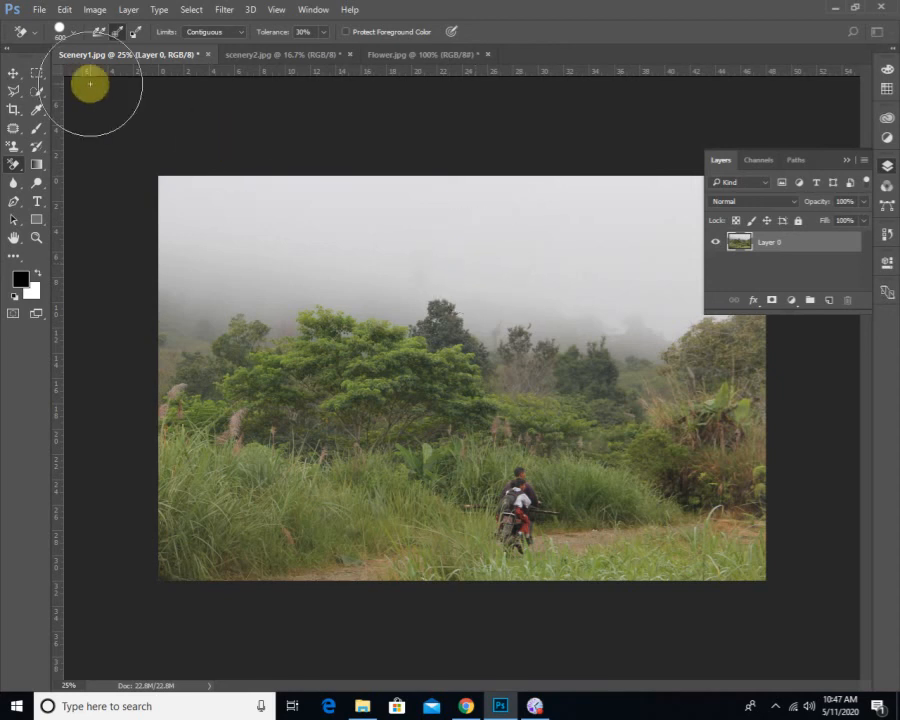
{"action": "left_click", "coordinate": [105, 37]}
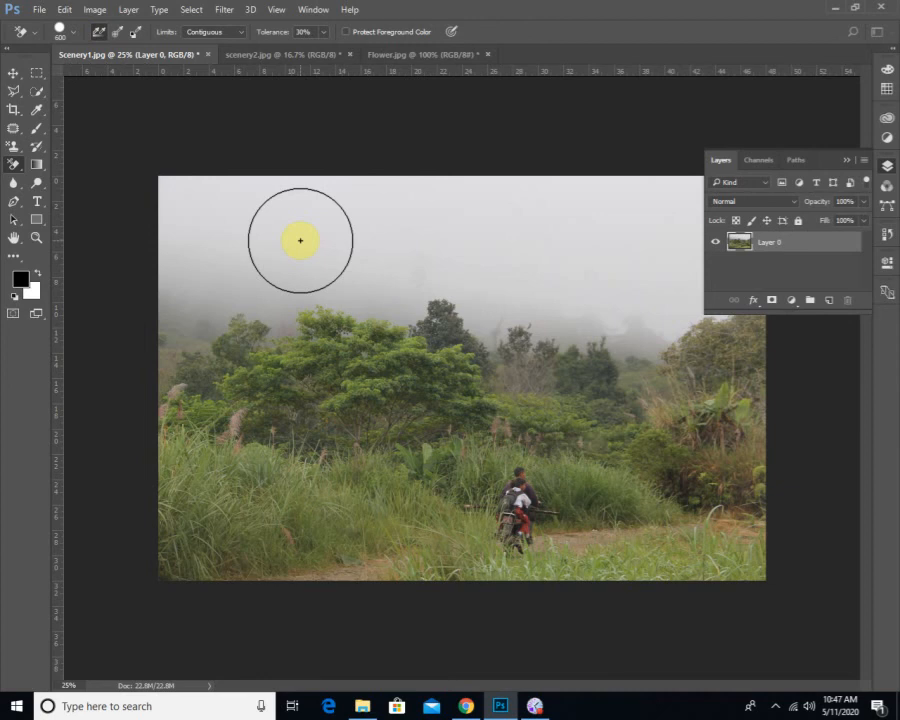
{"action": "left_click", "coordinate": [284, 316]}
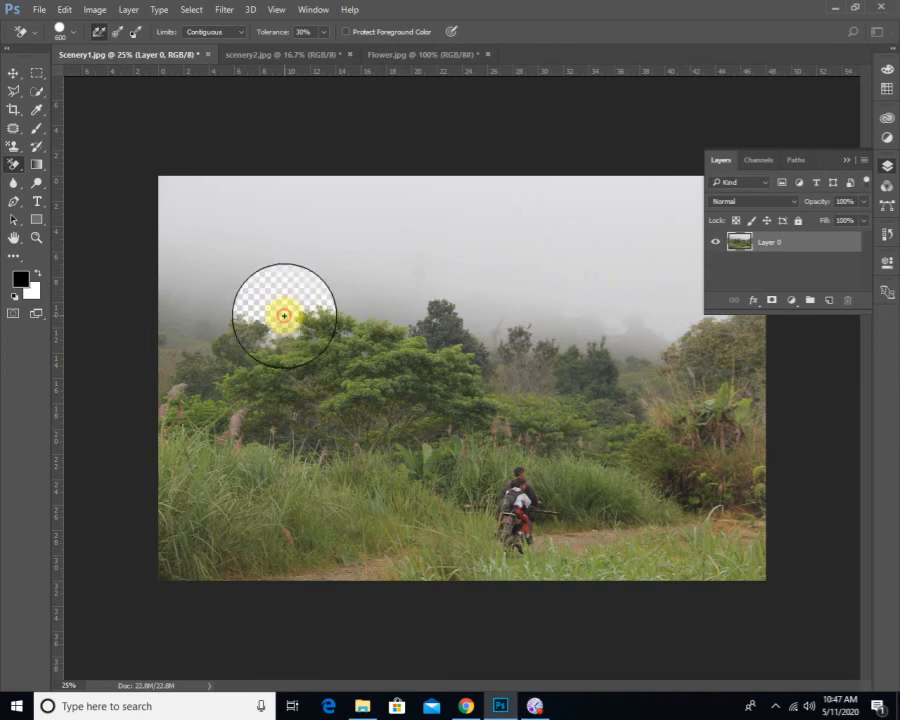
{"action": "mouse_move", "coordinate": [284, 316]}
{"action": "left_mouse_down"}
{"action": "mouse_move", "coordinate": [327, 309]}
{"action": "mouse_move", "coordinate": [408, 318]}
{"action": "mouse_move", "coordinate": [345, 355]}
{"action": "mouse_move", "coordinate": [417, 292]}
{"action": "left_mouse_up"}
{"action": "key", "text": "ctrl+z"}
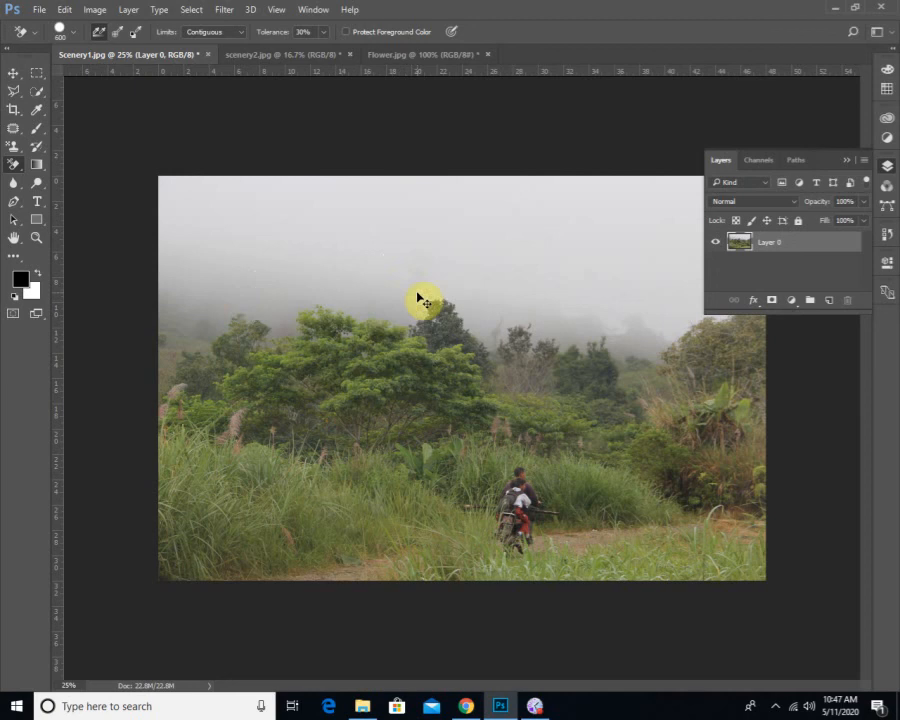
Try erasing the whole sky and part of the tree with Continuous sampling, and undo the erasing.
{"action": "mouse_move", "coordinate": [187, 298]}
{"action": "left_mouse_down"}
{"action": "mouse_move", "coordinate": [384, 285]}
{"action": "mouse_move", "coordinate": [454, 267]}
{"action": "mouse_move", "coordinate": [485, 297]}
{"action": "mouse_move", "coordinate": [536, 293]}
{"action": "mouse_move", "coordinate": [621, 307]}
{"action": "mouse_move", "coordinate": [652, 300]}
{"action": "mouse_move", "coordinate": [685, 257]}
{"action": "mouse_move", "coordinate": [621, 227]}
{"action": "mouse_move", "coordinate": [542, 218]}
{"action": "left_mouse_up"}
{"action": "mouse_move", "coordinate": [361, 170]}
{"action": "left_mouse_down"}
{"action": "mouse_move", "coordinate": [191, 215]}
{"action": "mouse_move", "coordinate": [331, 198]}
{"action": "mouse_move", "coordinate": [456, 198]}
{"action": "mouse_move", "coordinate": [535, 175]}
{"action": "mouse_move", "coordinate": [322, 231]}
{"action": "mouse_move", "coordinate": [129, 207]}
{"action": "mouse_move", "coordinate": [171, 218]}
{"action": "mouse_move", "coordinate": [163, 333]}
{"action": "mouse_move", "coordinate": [261, 281]}
{"action": "mouse_move", "coordinate": [284, 404]}
{"action": "left_mouse_up"}
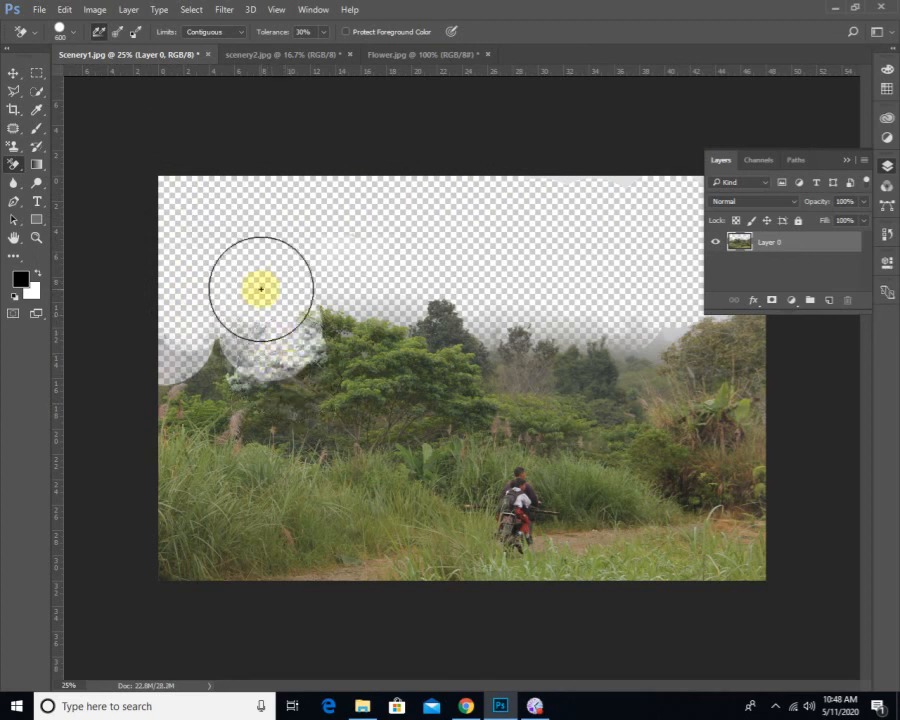
{"action": "key", "text": "ctrl+z"}
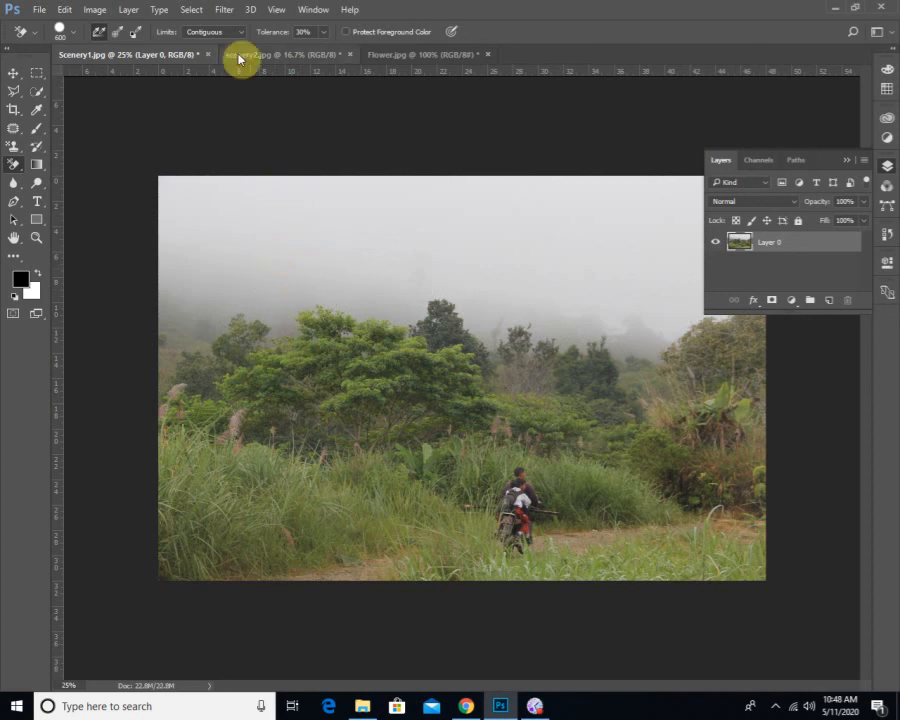
Switch the Background Eraser to sampling Once, and erase the sky on Layer 0 down to the treetops.
{"action": "left_click", "coordinate": [115, 37]}
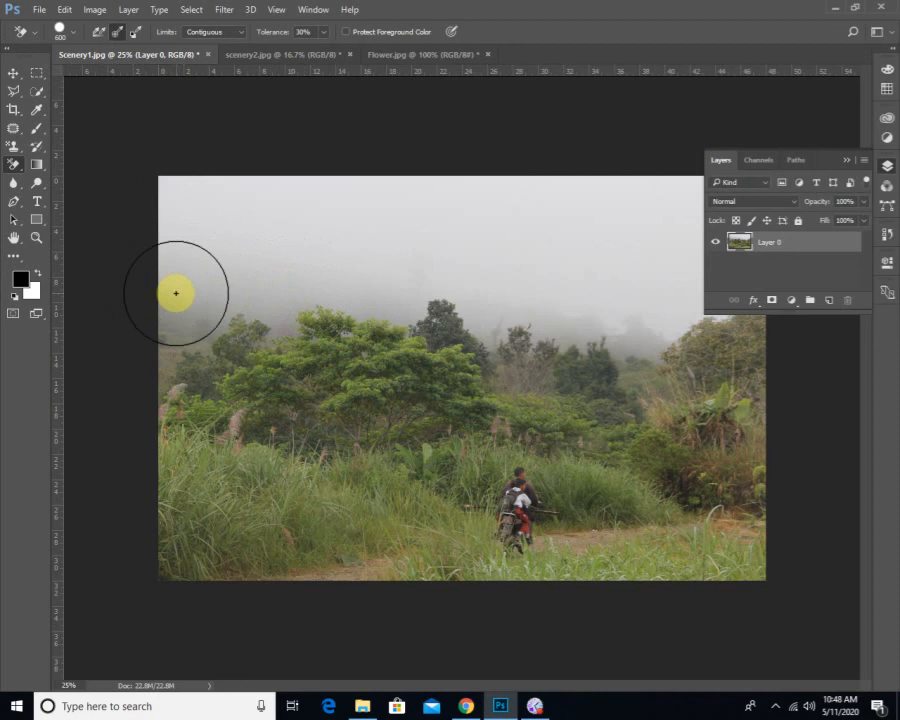
{"action": "left_click", "coordinate": [283, 289]}
{"action": "left_click_drag", "start_coordinate": [283, 289], "coordinate": [151, 316]}
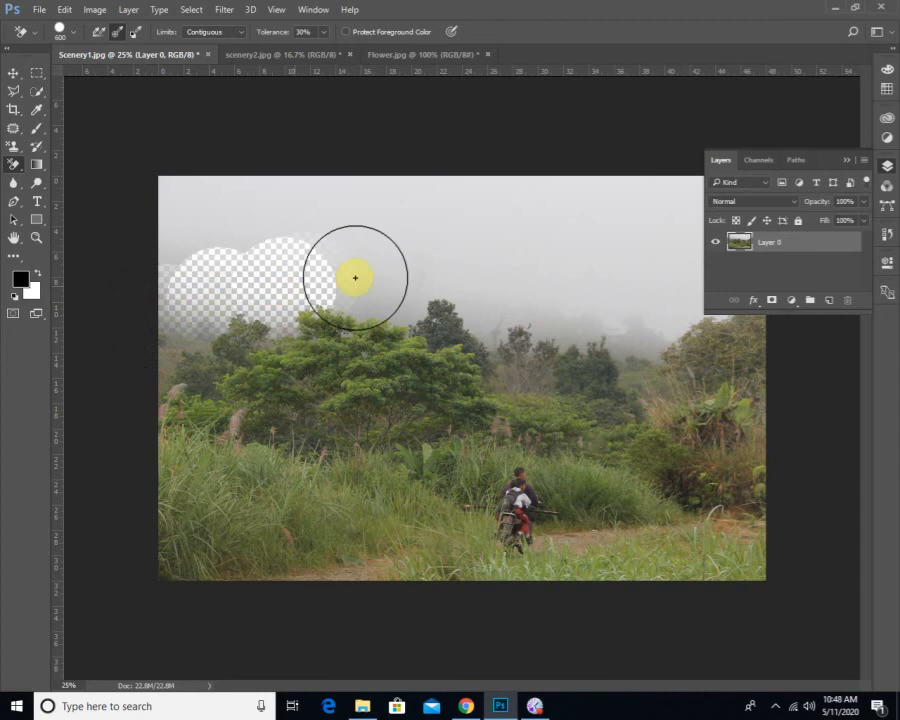
{"action": "mouse_move", "coordinate": [354, 275]}
{"action": "left_mouse_down"}
{"action": "mouse_move", "coordinate": [285, 297]}
{"action": "mouse_move", "coordinate": [323, 380]}
{"action": "mouse_move", "coordinate": [428, 297]}
{"action": "left_mouse_up"}
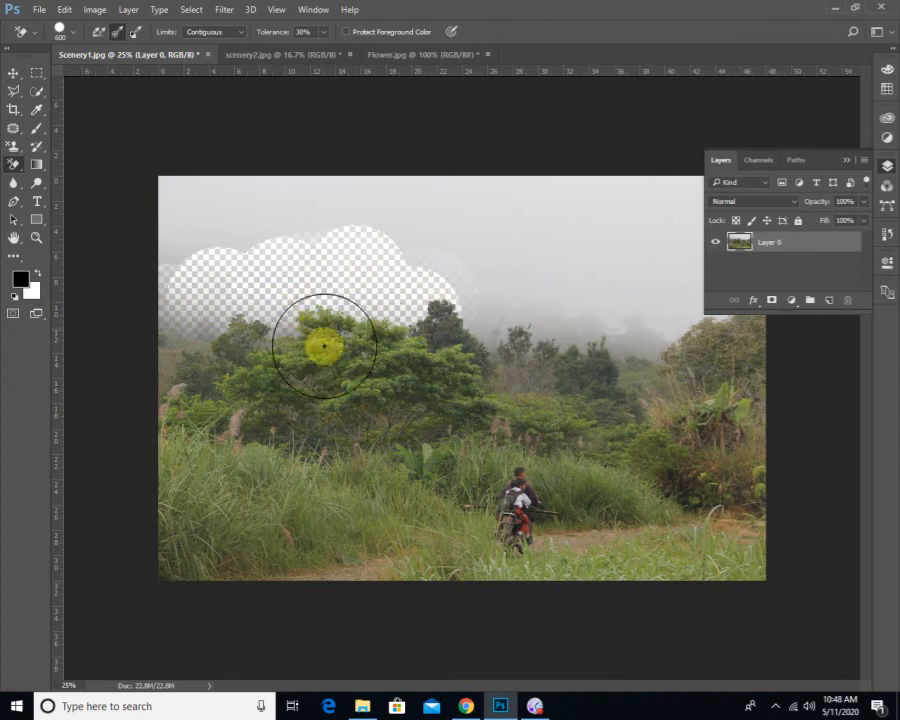
{"action": "left_click", "coordinate": [505, 330]}
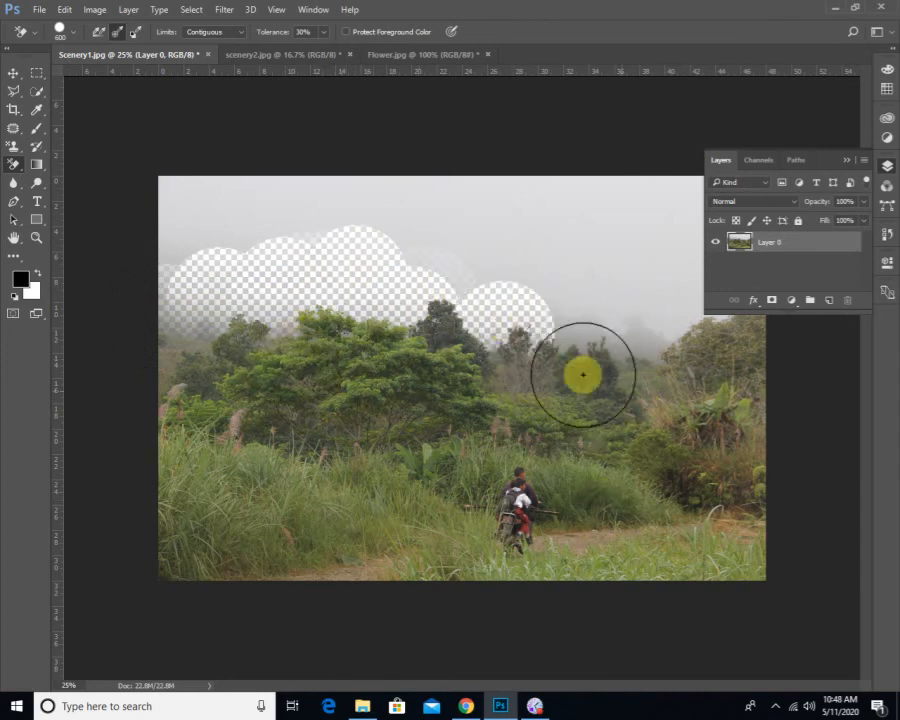
{"action": "mouse_move", "coordinate": [520, 335]}
{"action": "left_mouse_down"}
{"action": "mouse_move", "coordinate": [454, 300]}
{"action": "mouse_move", "coordinate": [409, 260]}
{"action": "mouse_move", "coordinate": [509, 306]}
{"action": "mouse_move", "coordinate": [386, 291]}
{"action": "mouse_move", "coordinate": [548, 296]}
{"action": "mouse_move", "coordinate": [632, 320]}
{"action": "mouse_move", "coordinate": [619, 329]}
{"action": "mouse_move", "coordinate": [768, 253]}
{"action": "mouse_move", "coordinate": [767, 222]}
{"action": "mouse_move", "coordinate": [616, 253]}
{"action": "mouse_move", "coordinate": [522, 250]}
{"action": "mouse_move", "coordinate": [450, 209]}
{"action": "mouse_move", "coordinate": [704, 190]}
{"action": "mouse_move", "coordinate": [447, 216]}
{"action": "mouse_move", "coordinate": [339, 183]}
{"action": "mouse_move", "coordinate": [255, 187]}
{"action": "mouse_move", "coordinate": [151, 233]}
{"action": "mouse_move", "coordinate": [189, 192]}
{"action": "mouse_move", "coordinate": [208, 270]}
{"action": "mouse_move", "coordinate": [156, 323]}
{"action": "mouse_move", "coordinate": [284, 297]}
{"action": "mouse_move", "coordinate": [247, 329]}
{"action": "mouse_move", "coordinate": [389, 295]}
{"action": "mouse_move", "coordinate": [360, 316]}
{"action": "mouse_move", "coordinate": [478, 320]}
{"action": "mouse_move", "coordinate": [551, 310]}
{"action": "mouse_move", "coordinate": [570, 342]}
{"action": "mouse_move", "coordinate": [654, 323]}
{"action": "mouse_move", "coordinate": [613, 283]}
{"action": "left_mouse_up"}
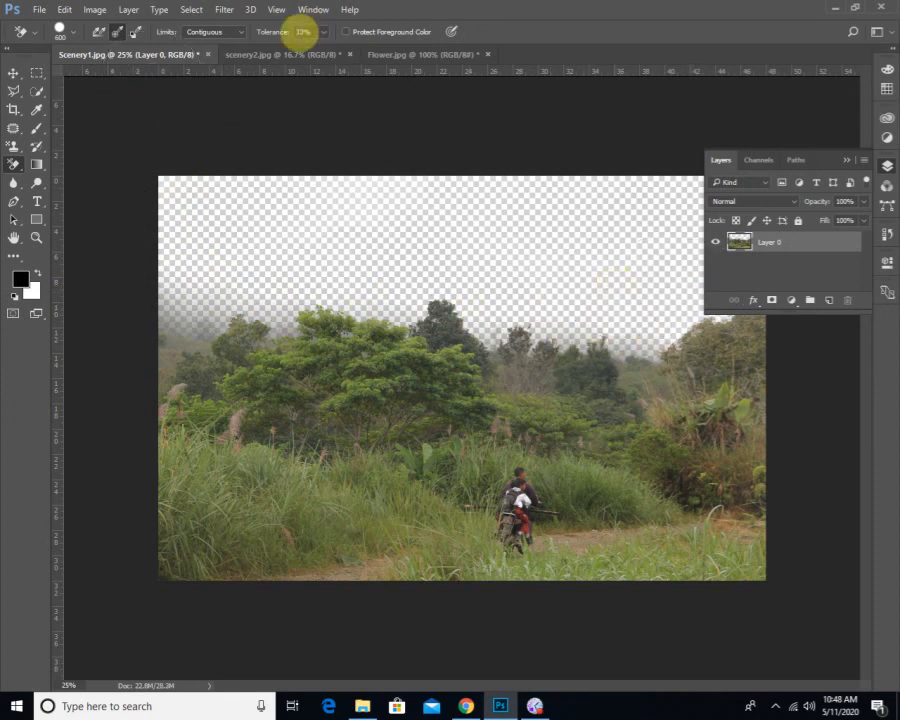
Set the Background Eraser's limits to Discontiguous, undo back to the original Background, and convert it into Layer 0 again.
{"action": "left_click", "coordinate": [218, 37]}
{"action": "left_click", "coordinate": [208, 33]}
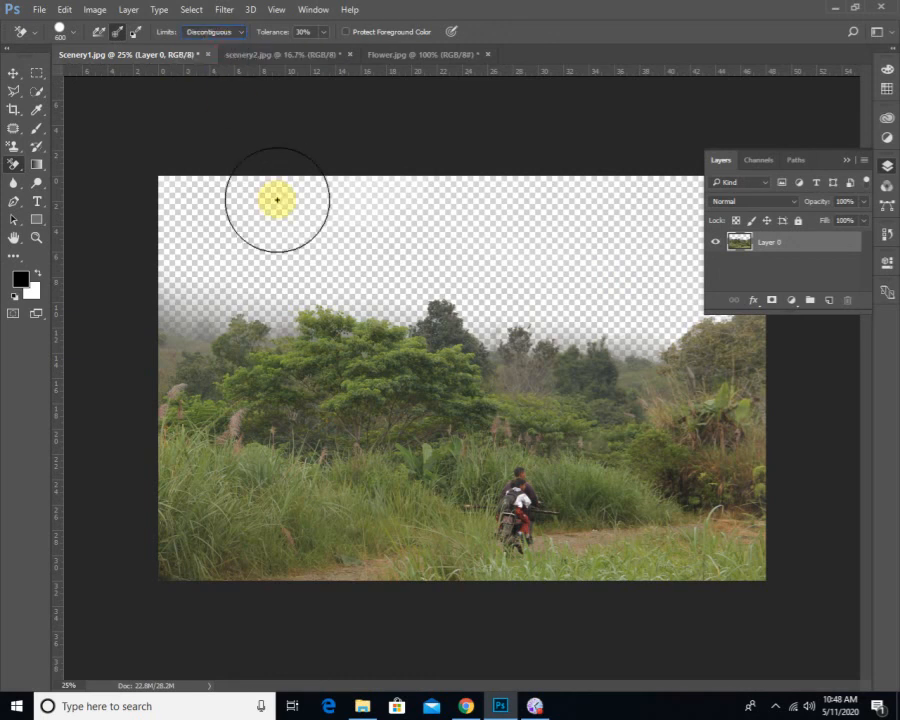
{"action": "key", "text": "ctrl+z"}
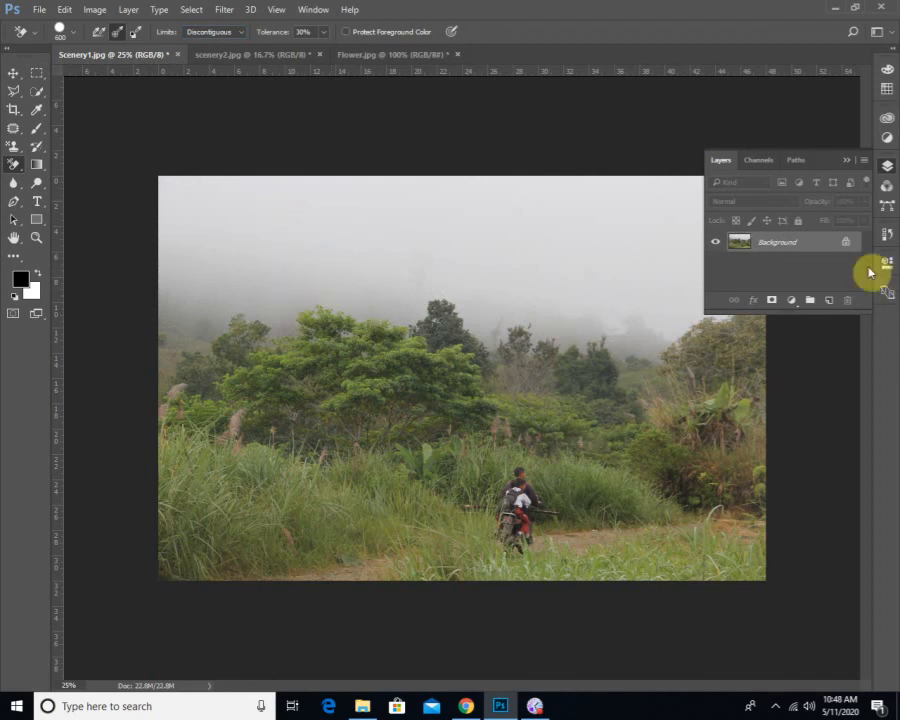
{"action": "double_click", "coordinate": [770, 244]}
{"action": "left_click", "coordinate": [565, 229]}
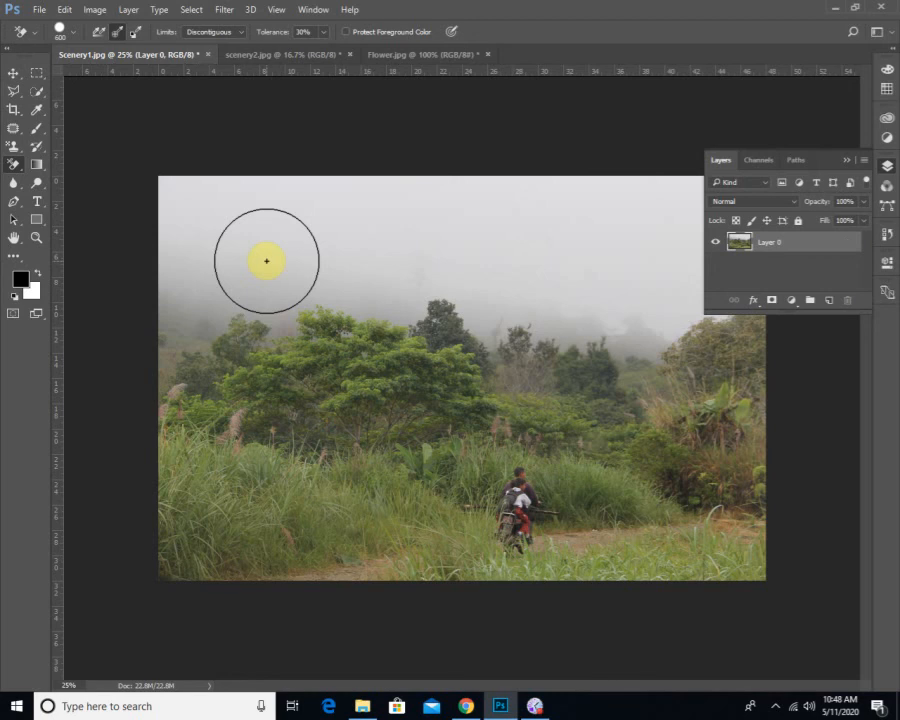
Try erasing the entire sky on Layer 0 with Discontiguous limits and 30% tolerance, and undo the erasing.
{"action": "mouse_move", "coordinate": [263, 279]}
{"action": "left_mouse_down"}
{"action": "mouse_move", "coordinate": [210, 324]}
{"action": "mouse_move", "coordinate": [219, 336]}
{"action": "mouse_move", "coordinate": [301, 349]}
{"action": "mouse_move", "coordinate": [290, 386]}
{"action": "mouse_move", "coordinate": [298, 395]}
{"action": "mouse_move", "coordinate": [338, 342]}
{"action": "mouse_move", "coordinate": [396, 330]}
{"action": "mouse_move", "coordinate": [353, 357]}
{"action": "mouse_move", "coordinate": [436, 316]}
{"action": "mouse_move", "coordinate": [471, 335]}
{"action": "mouse_move", "coordinate": [522, 331]}
{"action": "mouse_move", "coordinate": [558, 345]}
{"action": "mouse_move", "coordinate": [664, 342]}
{"action": "mouse_move", "coordinate": [678, 306]}
{"action": "mouse_move", "coordinate": [482, 295]}
{"action": "mouse_move", "coordinate": [408, 318]}
{"action": "mouse_move", "coordinate": [430, 302]}
{"action": "mouse_move", "coordinate": [497, 292]}
{"action": "mouse_move", "coordinate": [429, 274]}
{"action": "mouse_move", "coordinate": [284, 259]}
{"action": "left_mouse_up"}
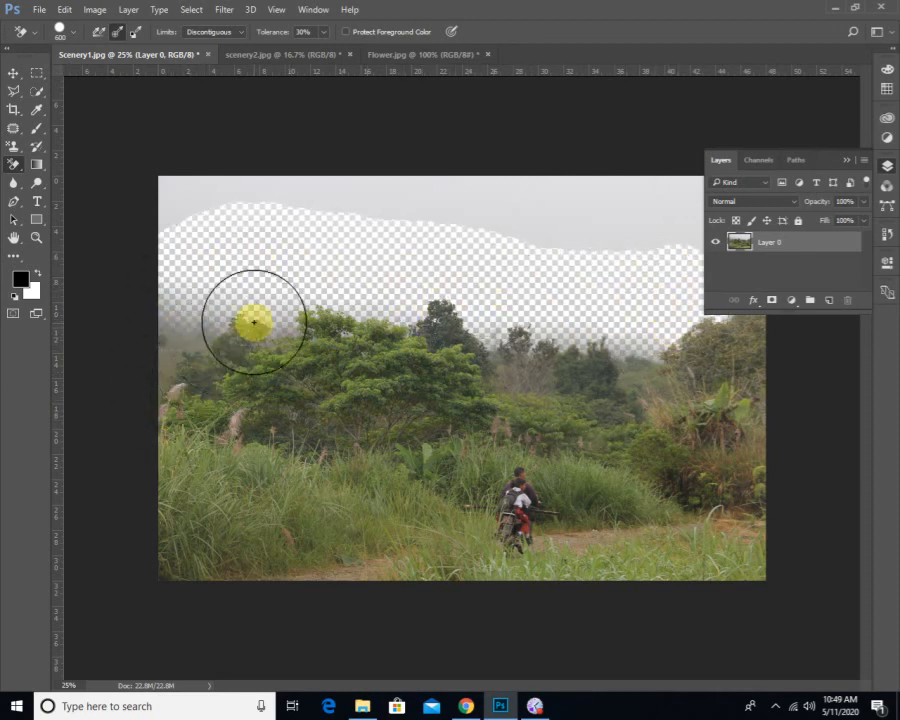
{"action": "left_click_drag", "start_coordinate": [395, 194], "coordinate": [283, 189]}
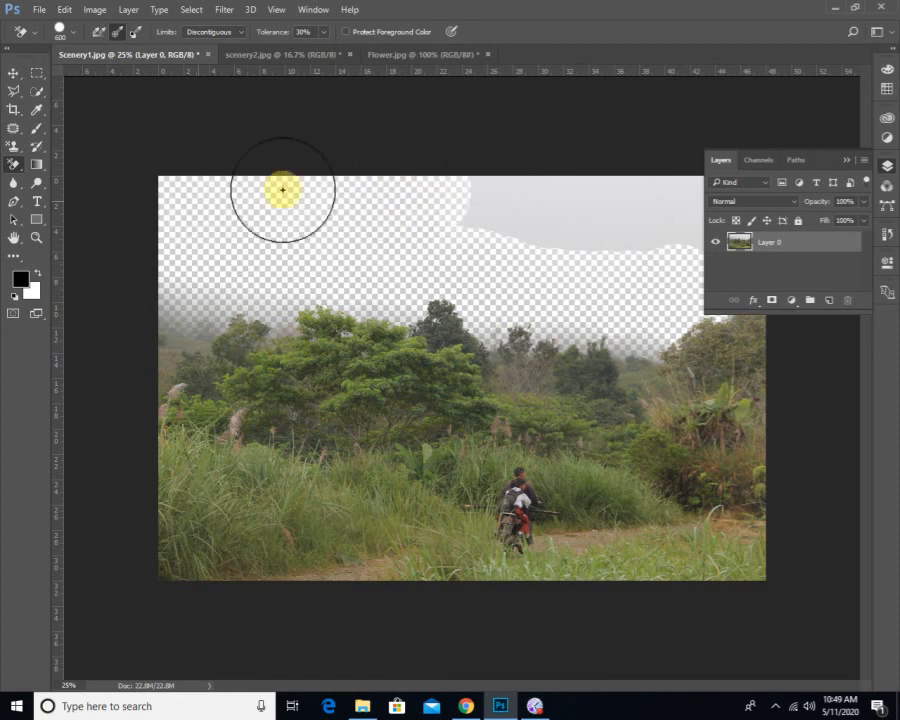
{"action": "mouse_move", "coordinate": [443, 222]}
{"action": "left_mouse_down"}
{"action": "mouse_move", "coordinate": [644, 230]}
{"action": "mouse_move", "coordinate": [590, 190]}
{"action": "mouse_move", "coordinate": [757, 207]}
{"action": "left_mouse_up"}
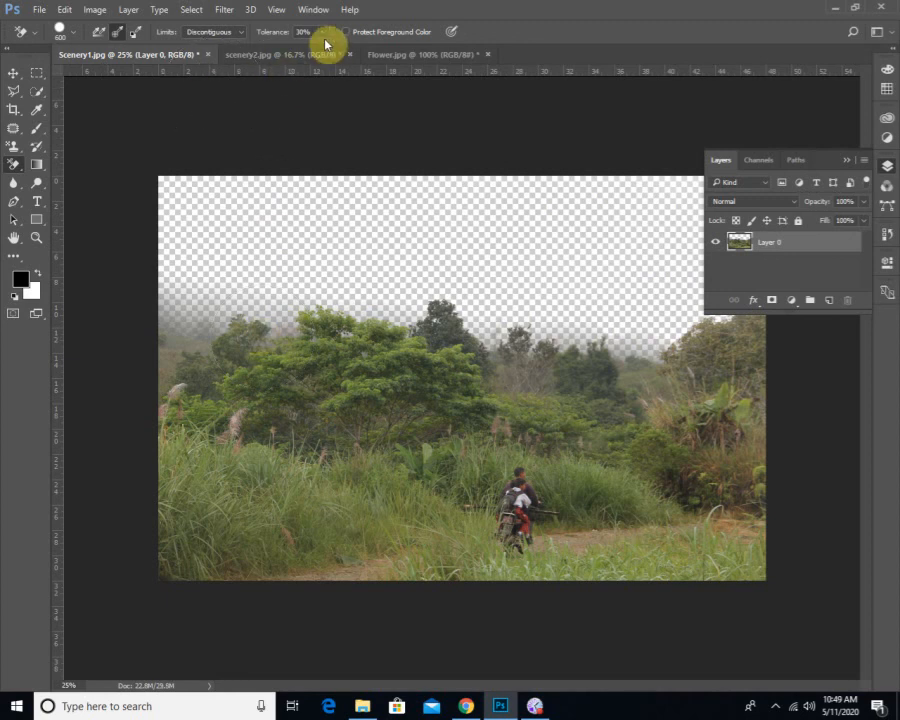
{"action": "key", "text": "ctrl+z"}
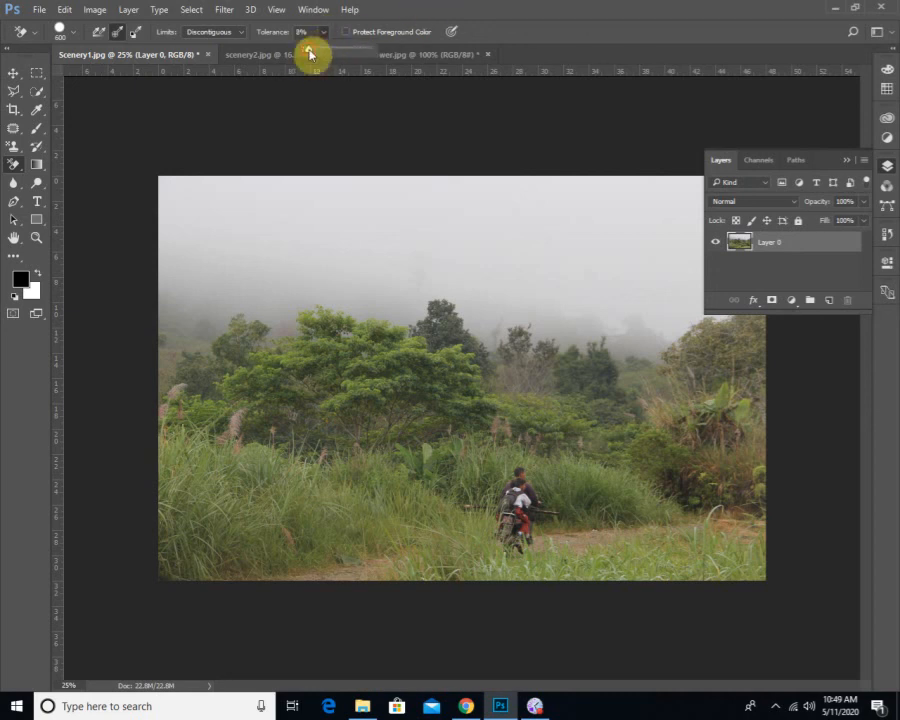
Set the Background Eraser's tolerance to 6%, try erasing the mist along the treetops, and undo the strokes.
{"action": "left_click", "coordinate": [416, 7]}
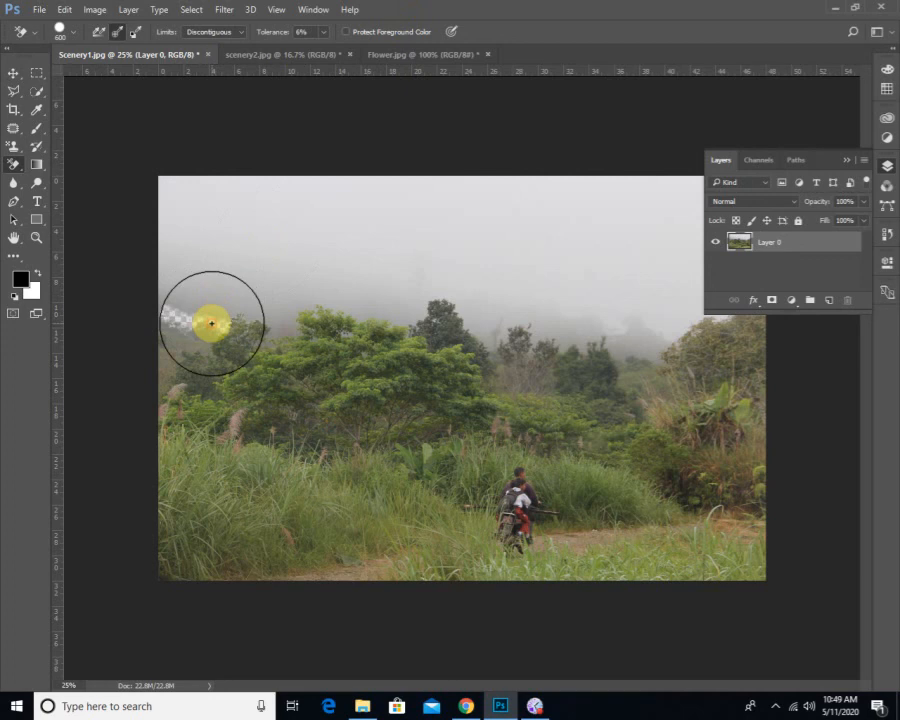
{"action": "mouse_move", "coordinate": [212, 323]}
{"action": "left_mouse_down"}
{"action": "mouse_move", "coordinate": [219, 287]}
{"action": "mouse_move", "coordinate": [198, 318]}
{"action": "mouse_move", "coordinate": [233, 282]}
{"action": "mouse_move", "coordinate": [185, 302]}
{"action": "mouse_move", "coordinate": [220, 289]}
{"action": "left_mouse_up"}
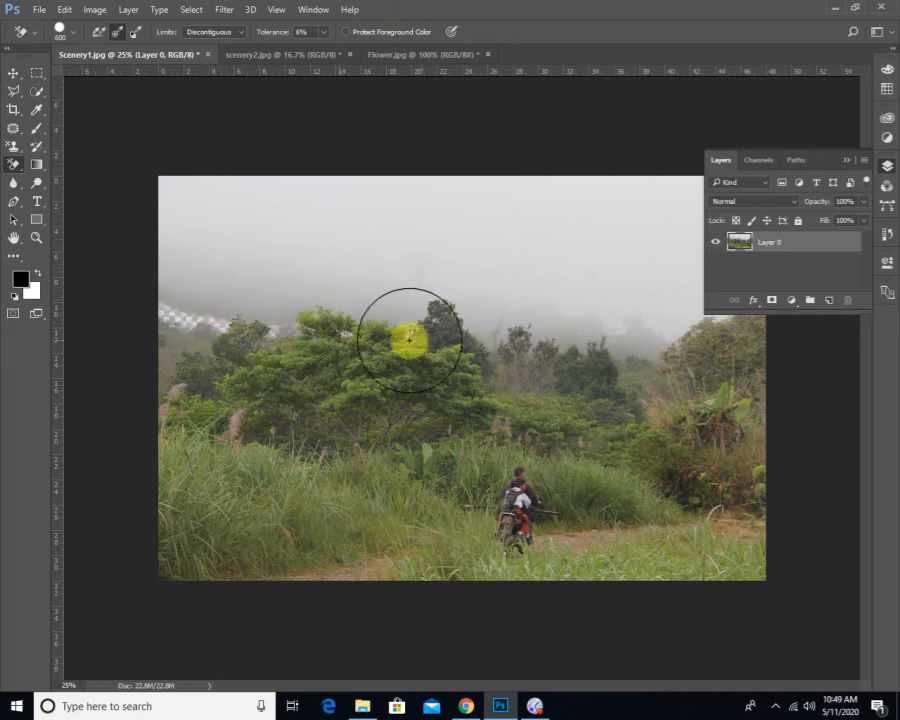
{"action": "mouse_move", "coordinate": [442, 291]}
{"action": "left_mouse_down"}
{"action": "mouse_move", "coordinate": [557, 331]}
{"action": "mouse_move", "coordinate": [566, 344]}
{"action": "mouse_move", "coordinate": [653, 352]}
{"action": "mouse_move", "coordinate": [679, 336]}
{"action": "left_mouse_up"}
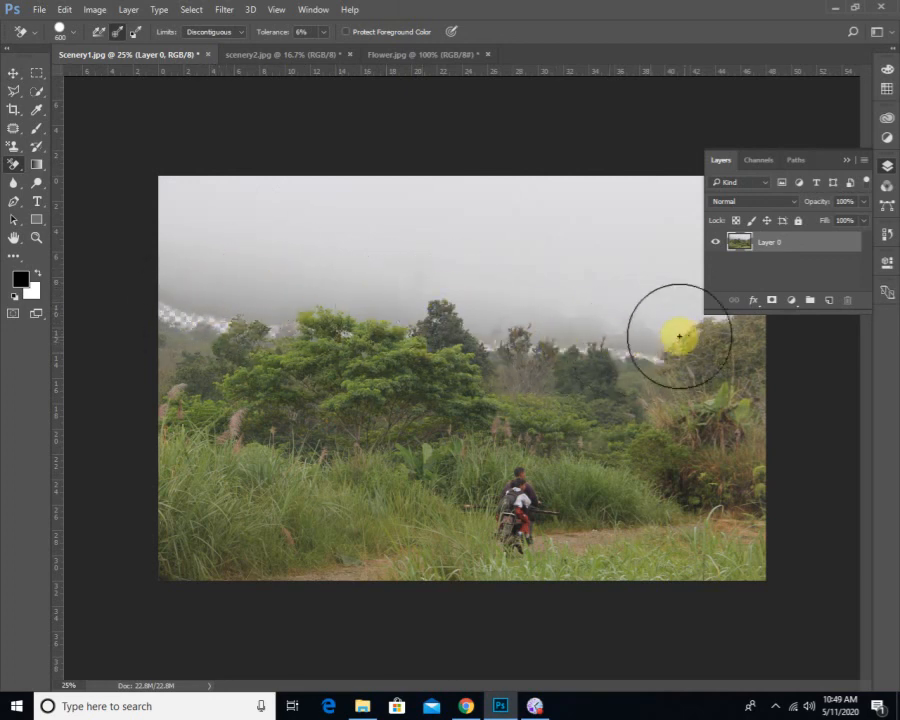
{"action": "left_click", "coordinate": [196, 302]}
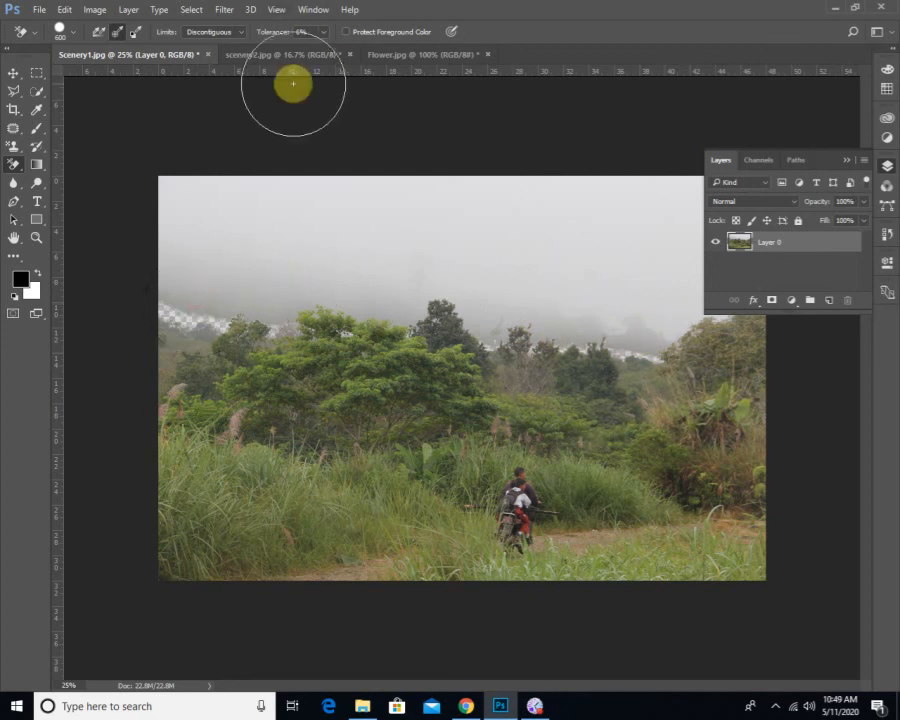
{"action": "key", "text": "ctrl+alt+z"}
{"action": "key", "text": "ctrl+alt+z"}
{"action": "key", "text": "ctrl+alt+z"}
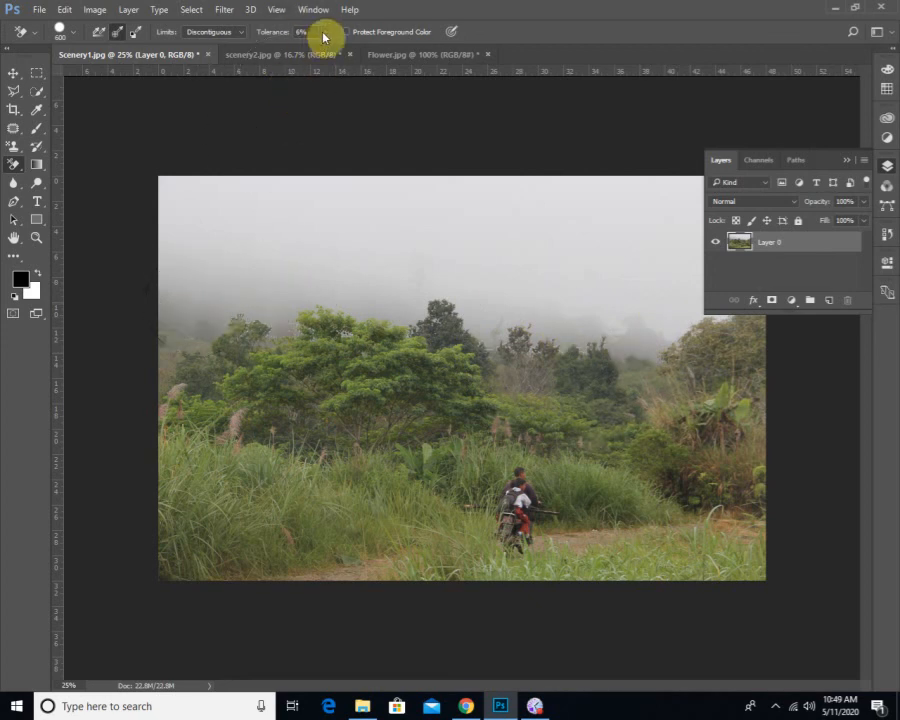
Set the Background Eraser's tolerance to 63%, try erasing the mist and trees at the image's left side, and undo the stroke.
{"action": "left_click", "coordinate": [323, 32]}
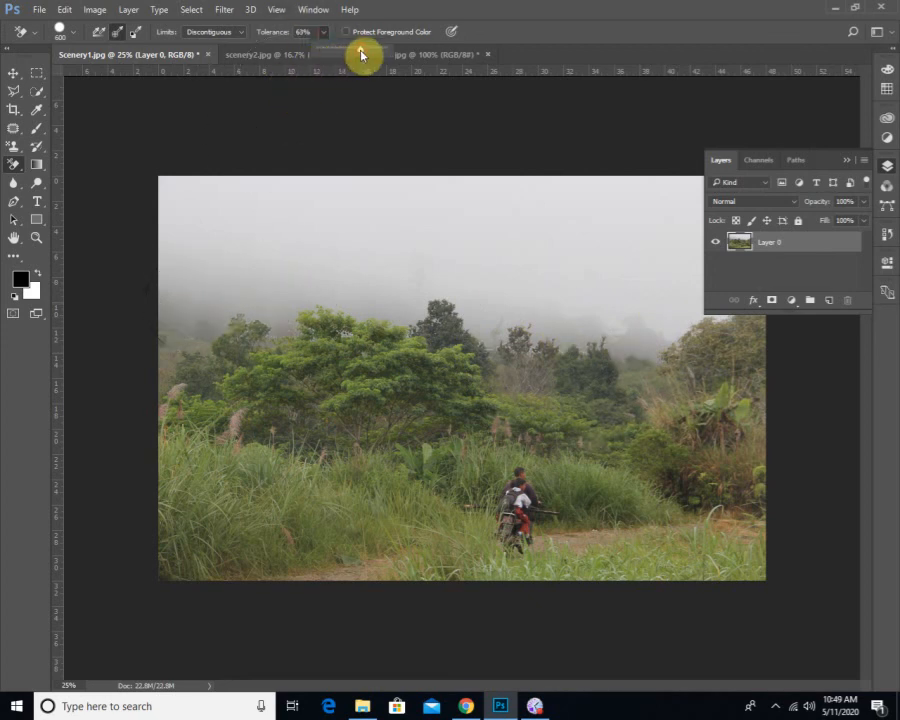
{"action": "left_click", "coordinate": [449, 22]}
{"action": "mouse_move", "coordinate": [284, 310]}
{"action": "left_mouse_down"}
{"action": "mouse_move", "coordinate": [284, 336]}
{"action": "mouse_move", "coordinate": [207, 334]}
{"action": "mouse_move", "coordinate": [211, 373]}
{"action": "mouse_move", "coordinate": [275, 370]}
{"action": "mouse_move", "coordinate": [311, 350]}
{"action": "left_mouse_up"}
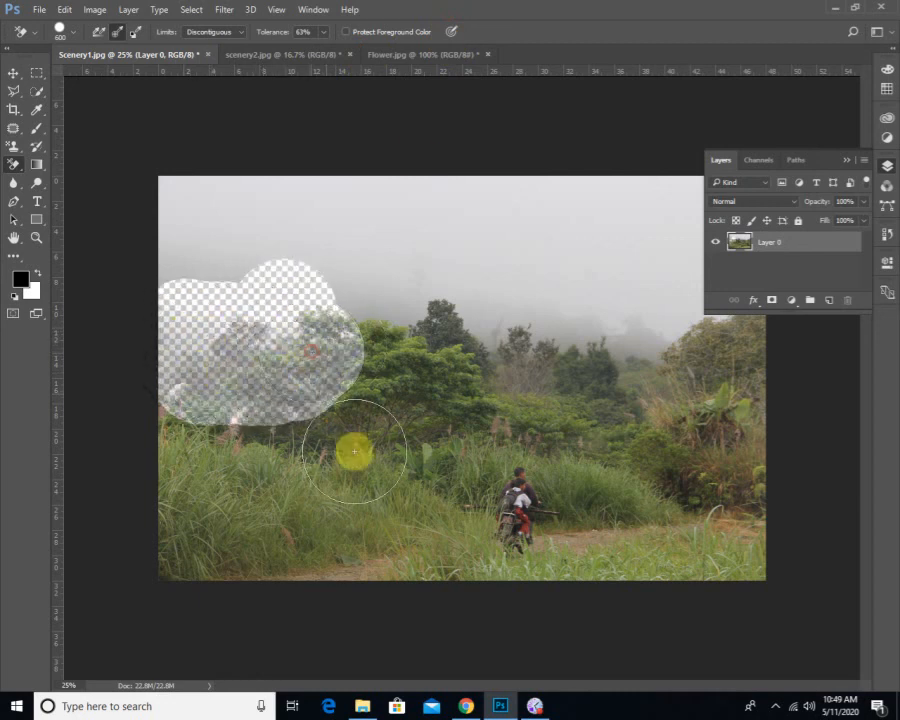
{"action": "key", "text": "ctrl+z"}
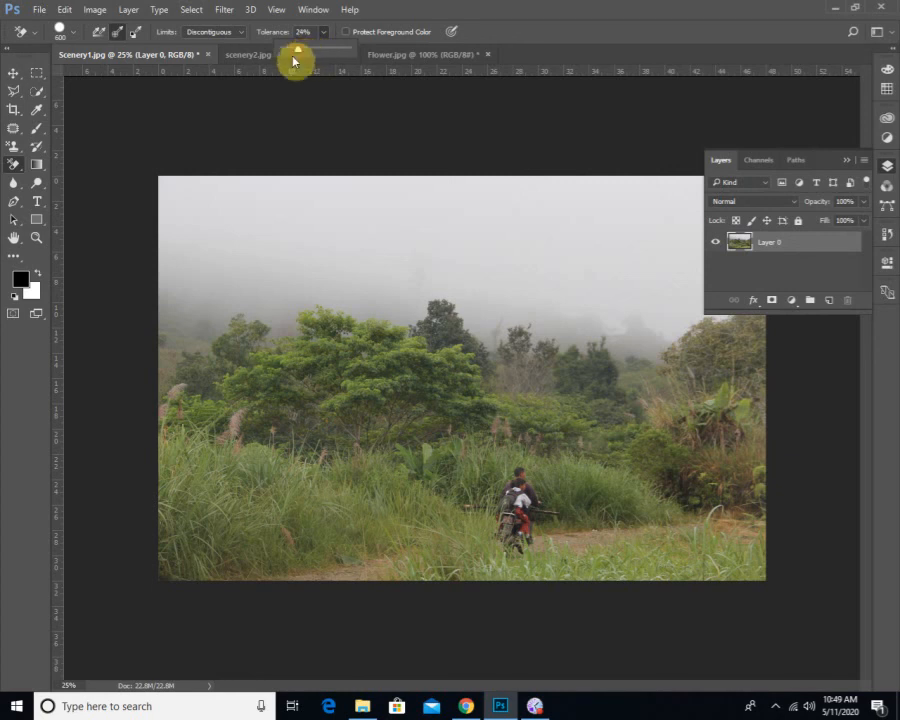
Set the Background Eraser to 30% tolerance, Contiguous limits and Once sampling, and erase the whole sky on Layer 0 down to the treetops.
{"action": "left_click", "coordinate": [315, 29]}
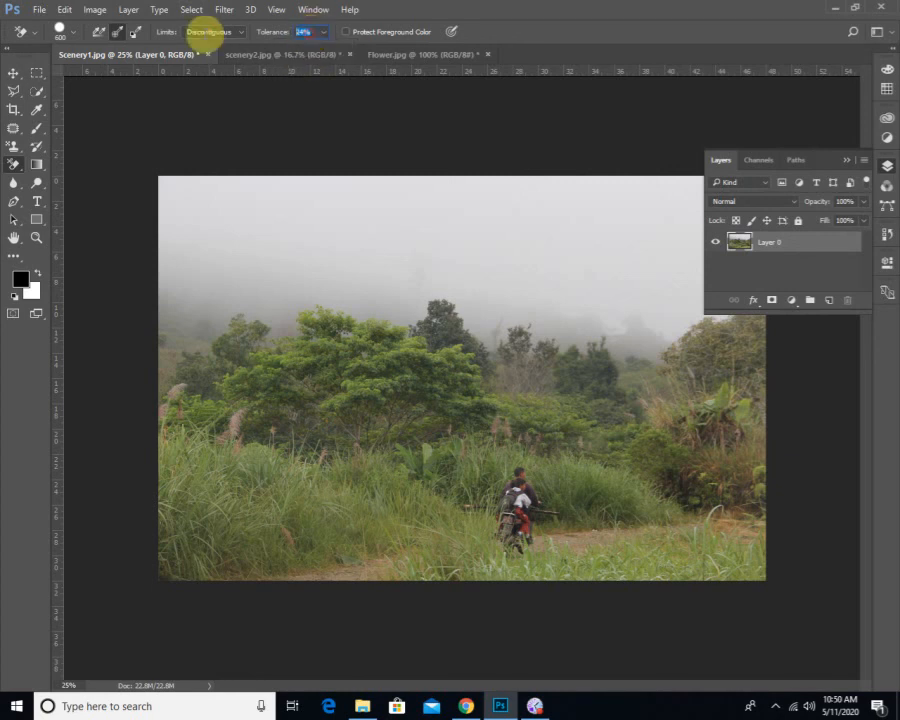
{"action": "left_click", "coordinate": [205, 34]}
{"action": "left_click", "coordinate": [206, 52]}
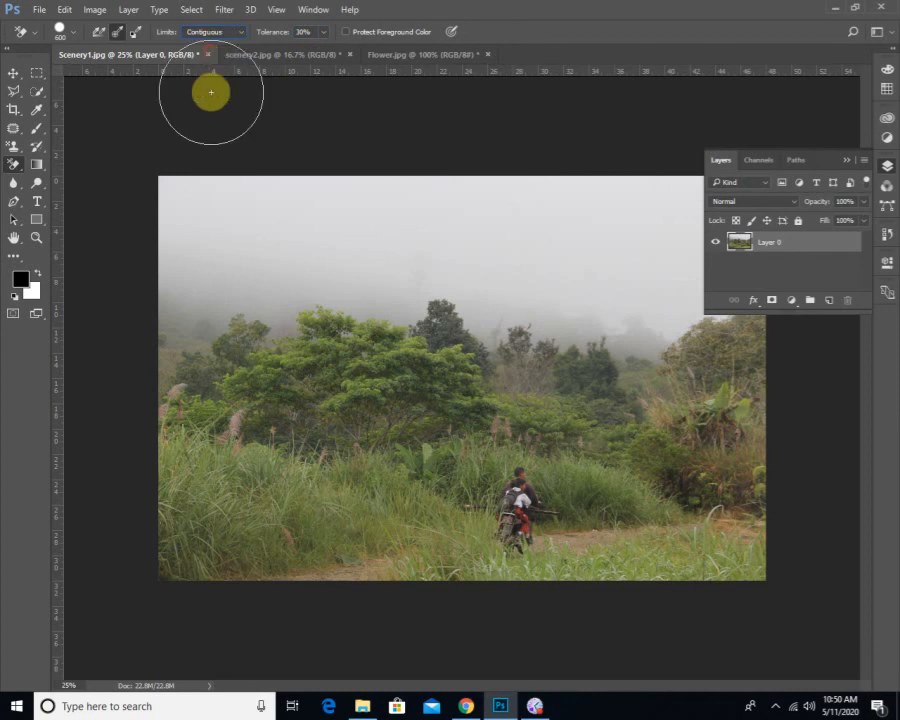
{"action": "left_click", "coordinate": [118, 38]}
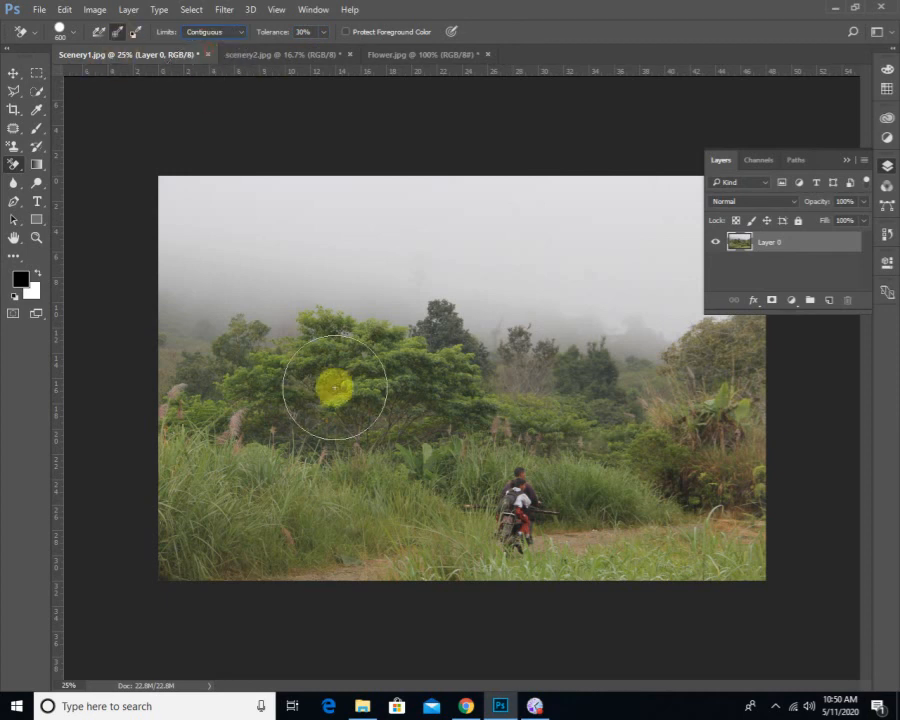
{"action": "left_click", "coordinate": [281, 314]}
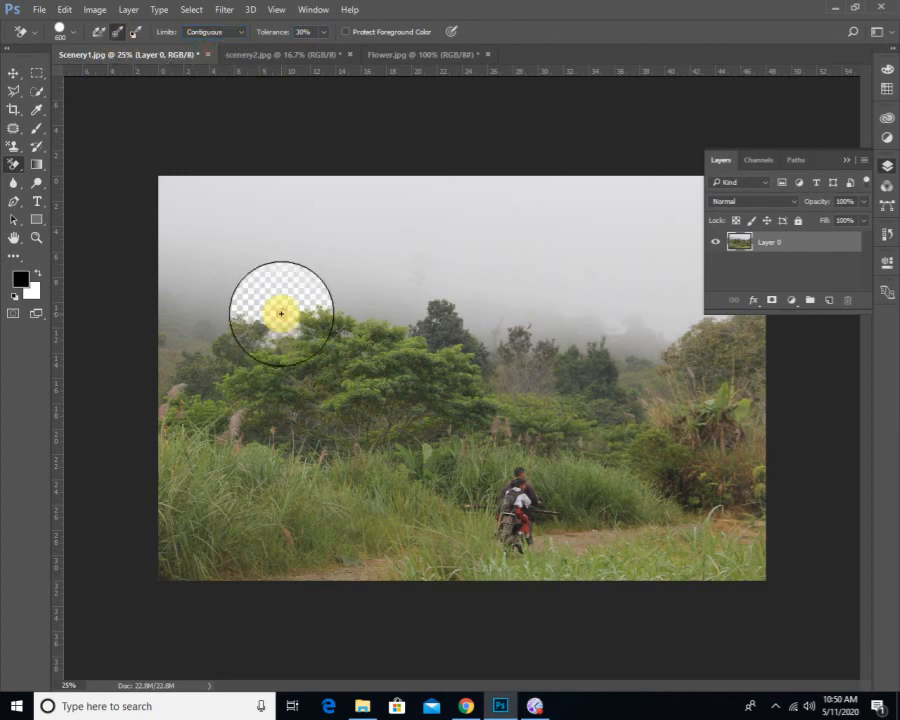
{"action": "mouse_move", "coordinate": [281, 314]}
{"action": "left_mouse_down"}
{"action": "mouse_move", "coordinate": [152, 324]}
{"action": "mouse_move", "coordinate": [234, 317]}
{"action": "mouse_move", "coordinate": [193, 316]}
{"action": "mouse_move", "coordinate": [215, 302]}
{"action": "mouse_move", "coordinate": [285, 302]}
{"action": "mouse_move", "coordinate": [199, 309]}
{"action": "mouse_move", "coordinate": [375, 290]}
{"action": "mouse_move", "coordinate": [477, 315]}
{"action": "mouse_move", "coordinate": [472, 333]}
{"action": "mouse_move", "coordinate": [511, 364]}
{"action": "mouse_move", "coordinate": [579, 361]}
{"action": "mouse_move", "coordinate": [543, 345]}
{"action": "mouse_move", "coordinate": [574, 314]}
{"action": "mouse_move", "coordinate": [709, 309]}
{"action": "mouse_move", "coordinate": [706, 316]}
{"action": "mouse_move", "coordinate": [693, 313]}
{"action": "mouse_move", "coordinate": [753, 283]}
{"action": "mouse_move", "coordinate": [758, 251]}
{"action": "mouse_move", "coordinate": [704, 273]}
{"action": "mouse_move", "coordinate": [745, 244]}
{"action": "mouse_move", "coordinate": [662, 207]}
{"action": "mouse_move", "coordinate": [683, 211]}
{"action": "mouse_move", "coordinate": [599, 257]}
{"action": "mouse_move", "coordinate": [650, 242]}
{"action": "mouse_move", "coordinate": [547, 275]}
{"action": "mouse_move", "coordinate": [288, 176]}
{"action": "mouse_move", "coordinate": [513, 189]}
{"action": "mouse_move", "coordinate": [403, 262]}
{"action": "mouse_move", "coordinate": [417, 239]}
{"action": "mouse_move", "coordinate": [367, 248]}
{"action": "mouse_move", "coordinate": [236, 241]}
{"action": "mouse_move", "coordinate": [276, 263]}
{"action": "mouse_move", "coordinate": [315, 247]}
{"action": "mouse_move", "coordinate": [110, 224]}
{"action": "mouse_move", "coordinate": [147, 231]}
{"action": "mouse_move", "coordinate": [150, 201]}
{"action": "mouse_move", "coordinate": [327, 188]}
{"action": "mouse_move", "coordinate": [188, 179]}
{"action": "left_mouse_up"}
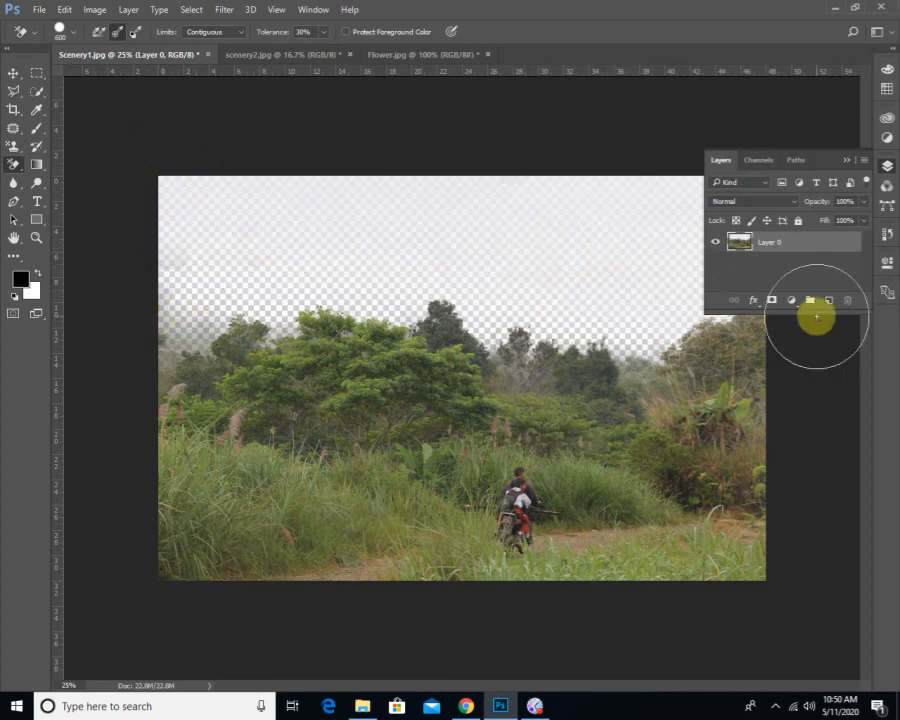
Add a new layer beneath Layer 0 and fill it with the black foreground color.
{"action": "left_click", "coordinate": [827, 300]}
{"action": "left_click_drag", "start_coordinate": [806, 243], "coordinate": [805, 302]}
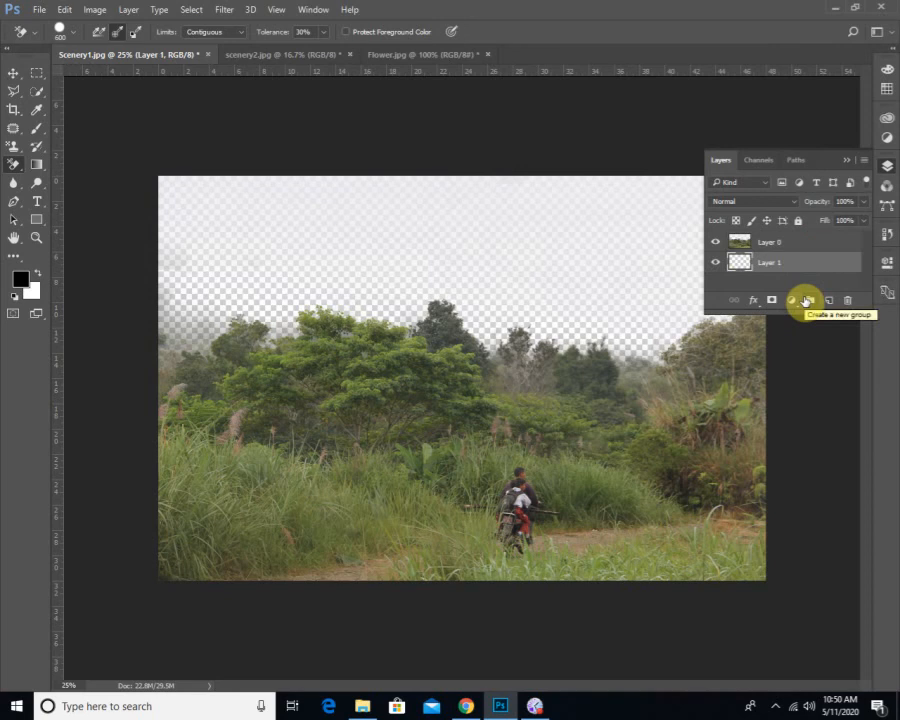
{"action": "key", "text": "alt+BackSpace"}
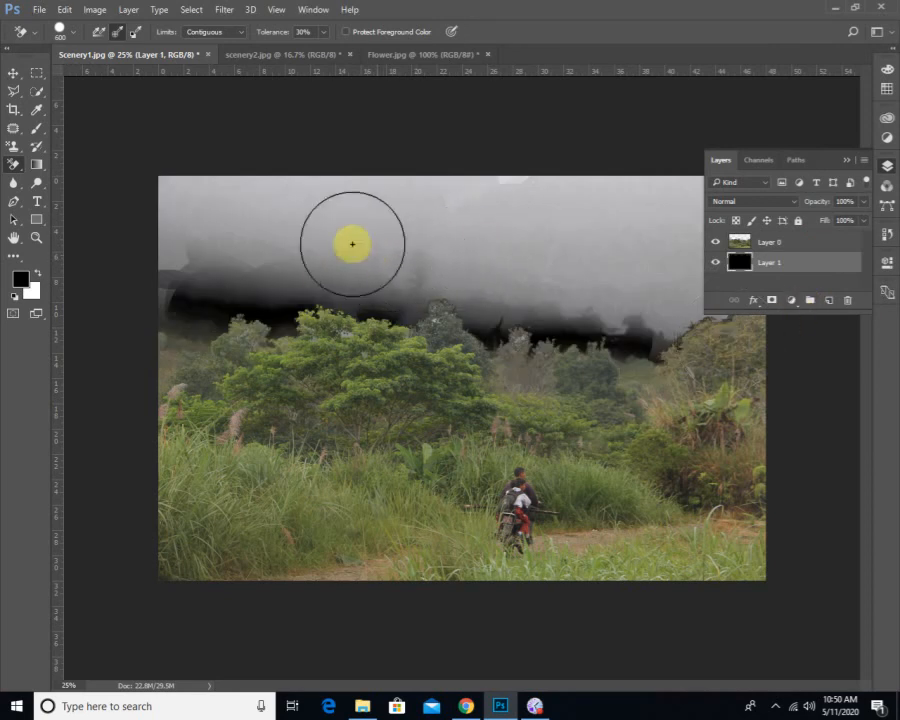
Erase the leftover mist above the treetops on Layer 0 with the Background Eraser.
{"action": "left_click", "coordinate": [769, 244]}
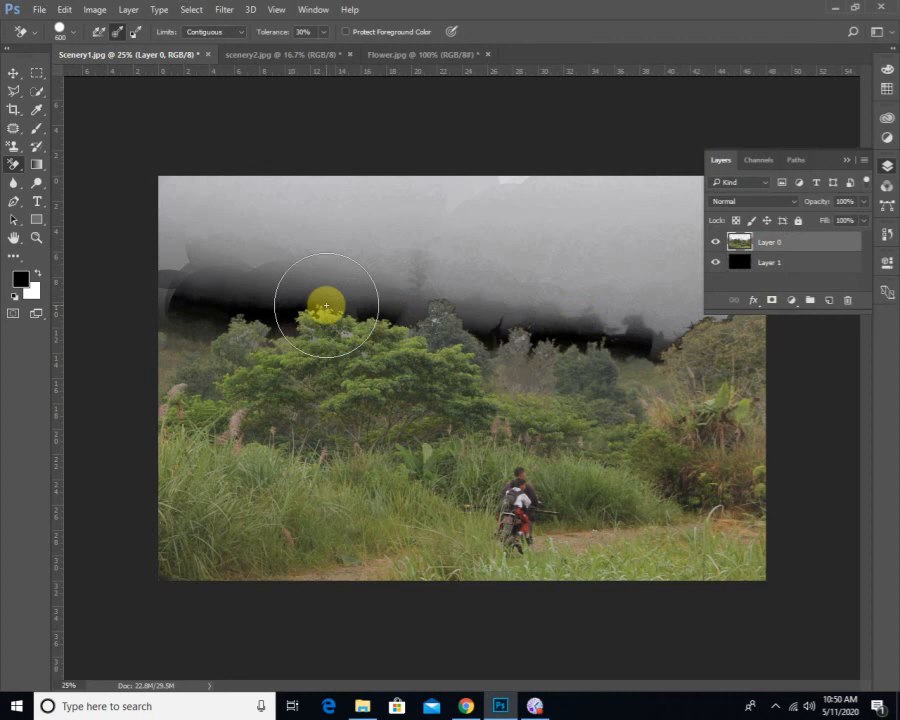
{"action": "left_click", "coordinate": [247, 259]}
{"action": "left_click", "coordinate": [200, 258]}
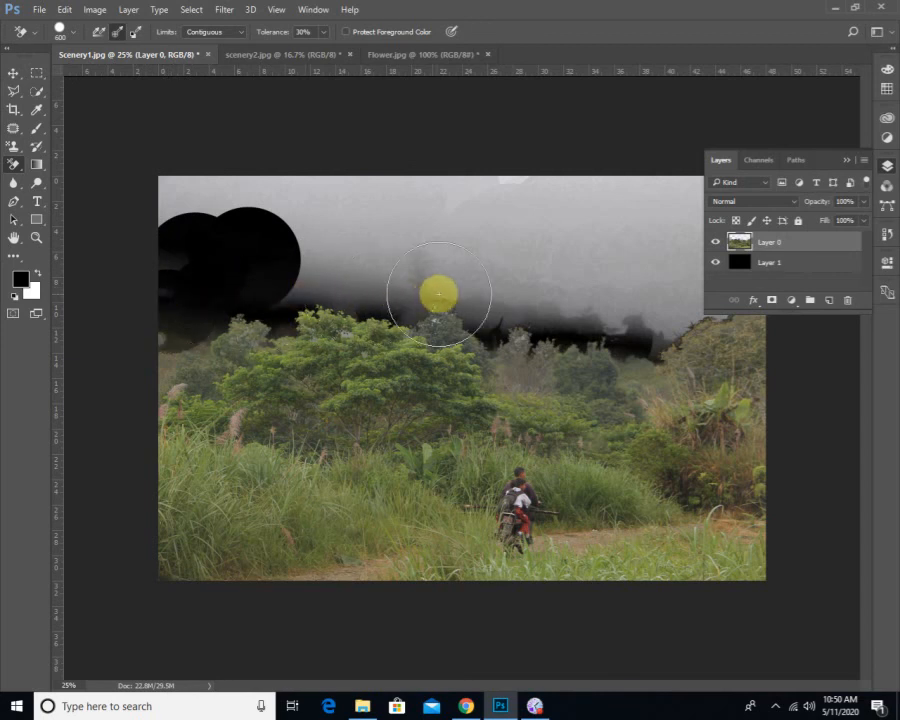
{"action": "left_click", "coordinate": [350, 304]}
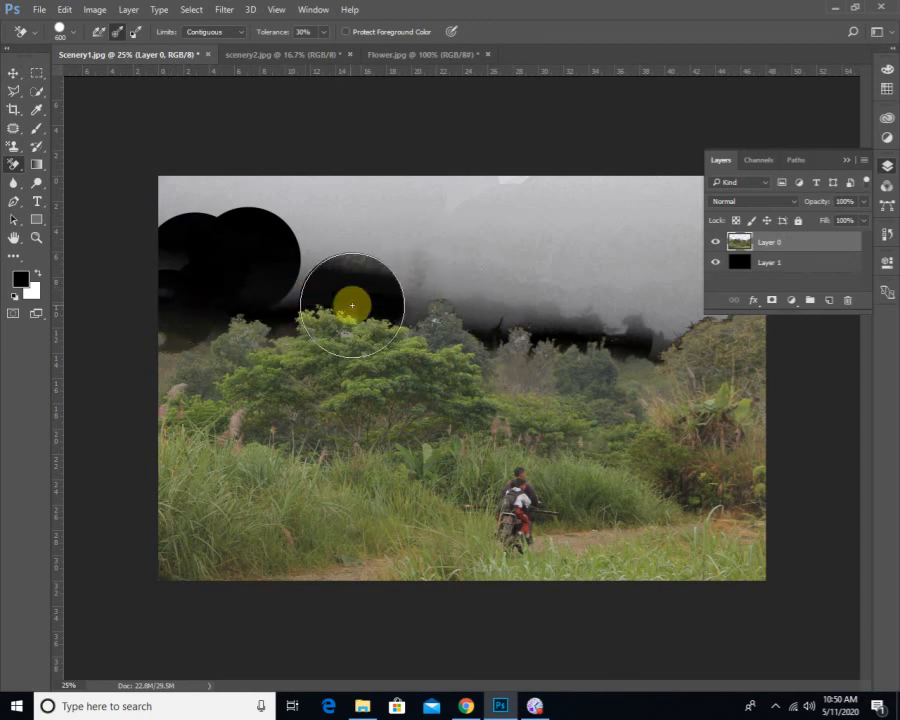
{"action": "mouse_move", "coordinate": [352, 305]}
{"action": "left_mouse_down"}
{"action": "mouse_move", "coordinate": [272, 301]}
{"action": "mouse_move", "coordinate": [442, 300]}
{"action": "mouse_move", "coordinate": [397, 307]}
{"action": "mouse_move", "coordinate": [412, 323]}
{"action": "mouse_move", "coordinate": [440, 285]}
{"action": "mouse_move", "coordinate": [478, 305]}
{"action": "mouse_move", "coordinate": [632, 321]}
{"action": "mouse_move", "coordinate": [773, 242]}
{"action": "mouse_move", "coordinate": [716, 261]}
{"action": "mouse_move", "coordinate": [683, 313]}
{"action": "mouse_move", "coordinate": [659, 330]}
{"action": "mouse_move", "coordinate": [656, 347]}
{"action": "mouse_move", "coordinate": [245, 341]}
{"action": "mouse_move", "coordinate": [292, 327]}
{"action": "mouse_move", "coordinate": [215, 328]}
{"action": "mouse_move", "coordinate": [182, 318]}
{"action": "mouse_move", "coordinate": [163, 289]}
{"action": "mouse_move", "coordinate": [178, 259]}
{"action": "mouse_move", "coordinate": [169, 263]}
{"action": "mouse_move", "coordinate": [292, 316]}
{"action": "mouse_move", "coordinate": [408, 315]}
{"action": "mouse_move", "coordinate": [335, 305]}
{"action": "mouse_move", "coordinate": [365, 309]}
{"action": "mouse_move", "coordinate": [285, 325]}
{"action": "mouse_move", "coordinate": [236, 295]}
{"action": "mouse_move", "coordinate": [195, 300]}
{"action": "mouse_move", "coordinate": [432, 320]}
{"action": "mouse_move", "coordinate": [215, 349]}
{"action": "mouse_move", "coordinate": [215, 331]}
{"action": "mouse_move", "coordinate": [231, 318]}
{"action": "mouse_move", "coordinate": [175, 295]}
{"action": "mouse_move", "coordinate": [170, 310]}
{"action": "mouse_move", "coordinate": [157, 311]}
{"action": "mouse_move", "coordinate": [161, 303]}
{"action": "mouse_move", "coordinate": [603, 289]}
{"action": "mouse_move", "coordinate": [740, 355]}
{"action": "left_mouse_up"}
Switch to the regular Eraser in Brush mode, and erase the remaining grey sky along the upper edge of Layer 0.
{"action": "left_click", "coordinate": [8, 168]}
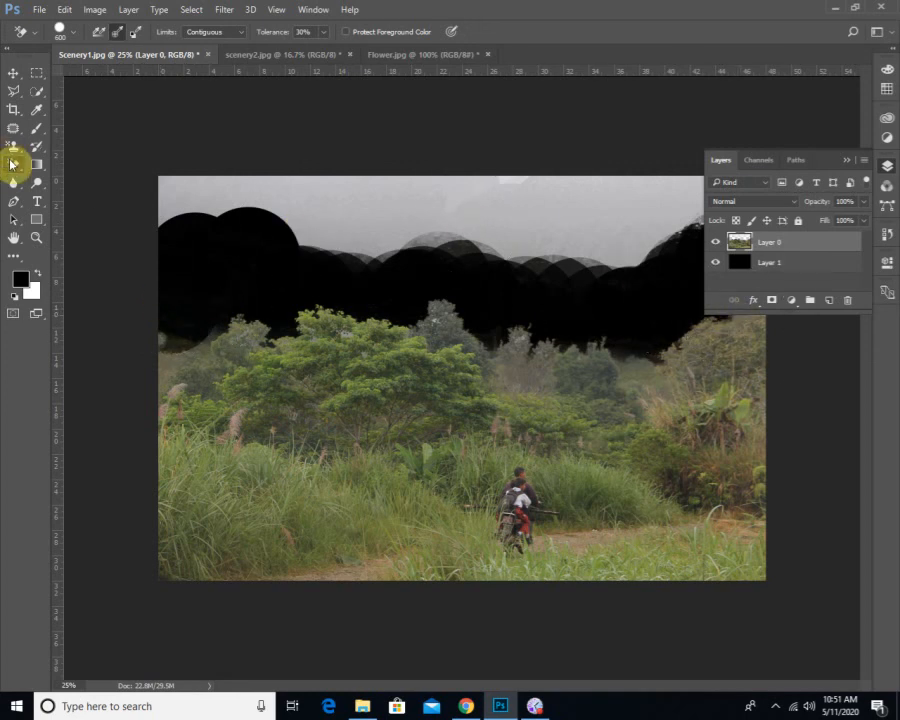
{"action": "left_click_drag", "start_coordinate": [10, 164], "coordinate": [66, 167]}
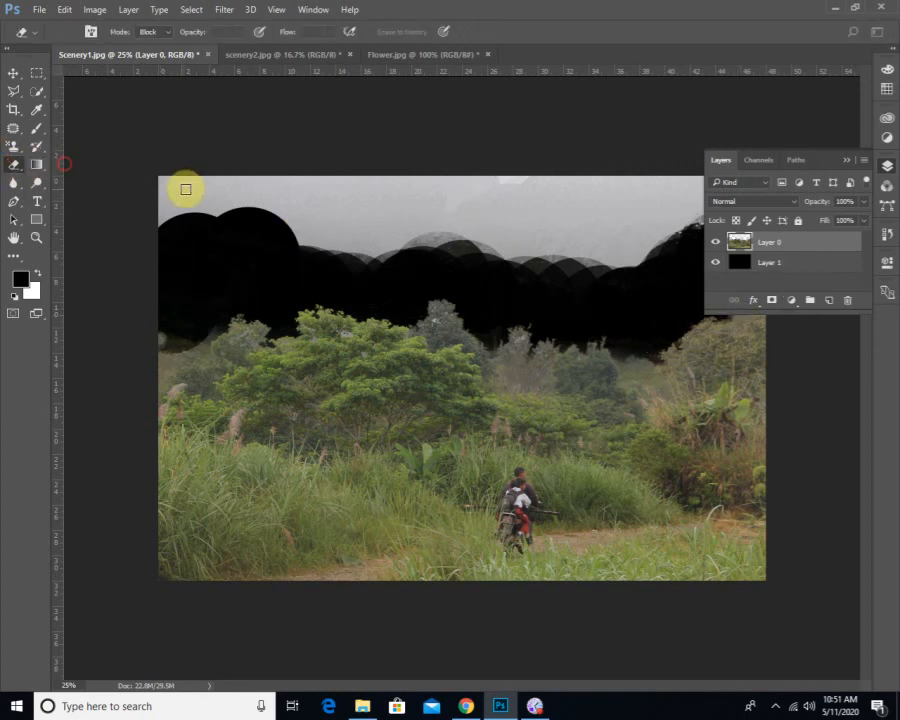
{"action": "left_click", "coordinate": [160, 45]}
{"action": "left_click", "coordinate": [222, 182]}
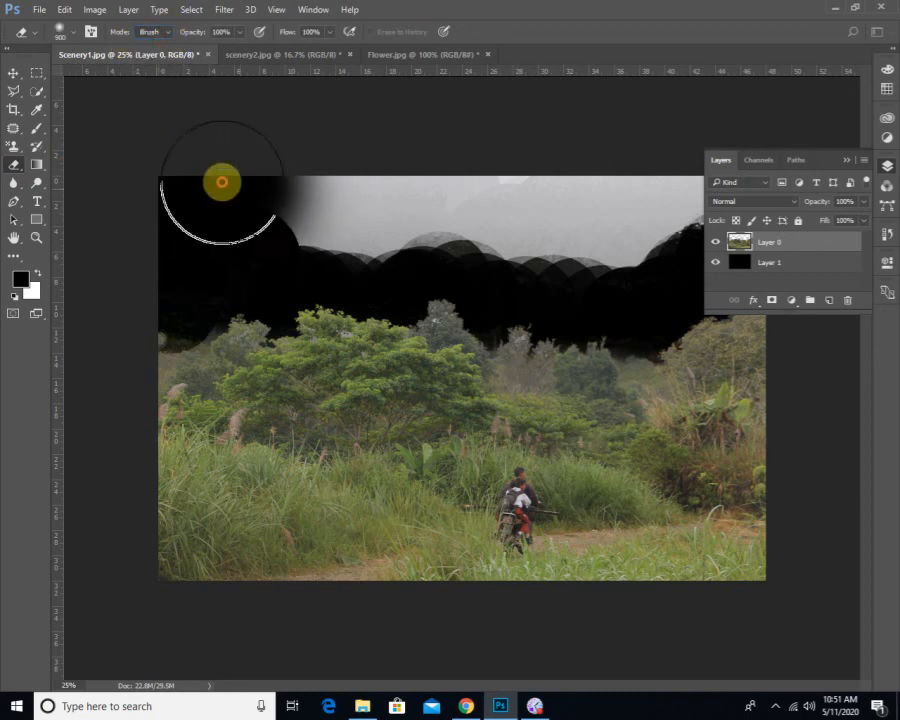
{"action": "mouse_move", "coordinate": [222, 182]}
{"action": "left_mouse_down"}
{"action": "mouse_move", "coordinate": [480, 214]}
{"action": "mouse_move", "coordinate": [370, 192]}
{"action": "mouse_move", "coordinate": [289, 205]}
{"action": "mouse_move", "coordinate": [343, 201]}
{"action": "mouse_move", "coordinate": [379, 218]}
{"action": "mouse_move", "coordinate": [518, 229]}
{"action": "mouse_move", "coordinate": [587, 257]}
{"action": "mouse_move", "coordinate": [507, 251]}
{"action": "mouse_move", "coordinate": [651, 243]}
{"action": "mouse_move", "coordinate": [662, 203]}
{"action": "mouse_move", "coordinate": [681, 196]}
{"action": "mouse_move", "coordinate": [848, 172]}
{"action": "mouse_move", "coordinate": [847, 162]}
{"action": "mouse_move", "coordinate": [812, 188]}
{"action": "mouse_move", "coordinate": [705, 198]}
{"action": "mouse_move", "coordinate": [781, 206]}
{"action": "mouse_move", "coordinate": [716, 222]}
{"action": "mouse_move", "coordinate": [744, 216]}
{"action": "mouse_move", "coordinate": [446, 187]}
{"action": "mouse_move", "coordinate": [540, 183]}
{"action": "left_mouse_up"}
{"action": "left_click", "coordinate": [848, 162]}
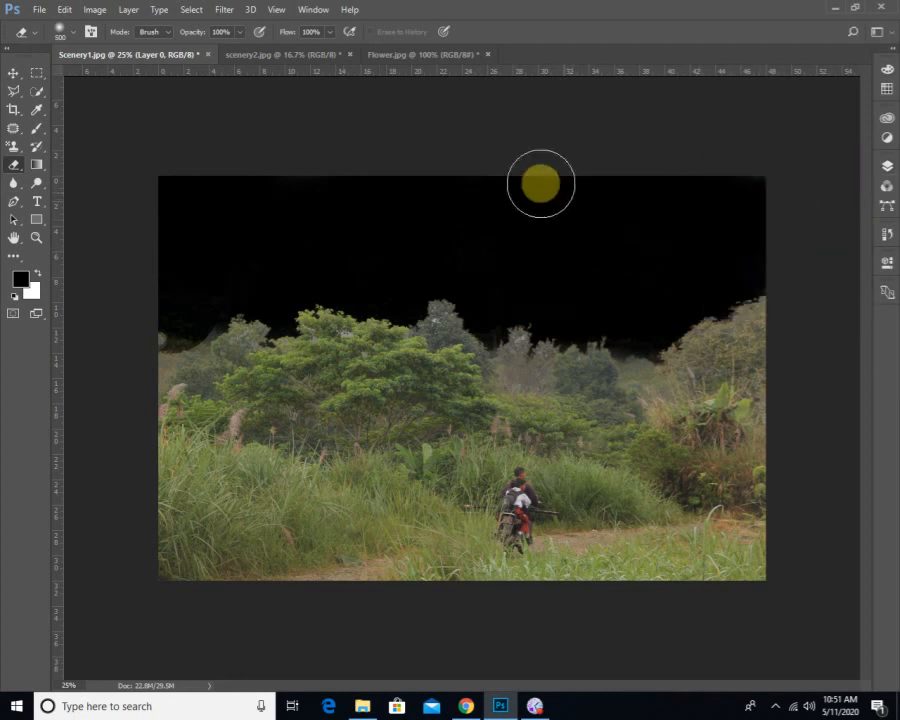
{"action": "mouse_move", "coordinate": [430, 185]}
{"action": "left_mouse_down"}
{"action": "mouse_move", "coordinate": [334, 181]}
{"action": "mouse_move", "coordinate": [185, 220]}
{"action": "left_mouse_up"}
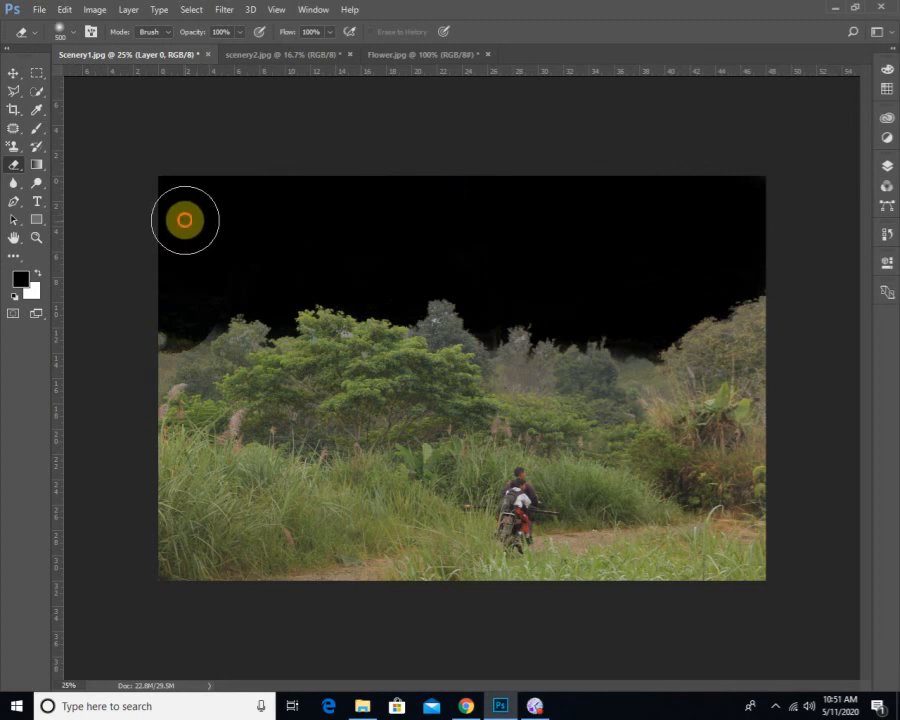
Try a Hue/Saturation adjustment on the black Layer 1 with hue +75, saturation +100 and lightness +100.
{"action": "left_click", "coordinate": [888, 170]}
{"action": "left_click", "coordinate": [790, 262]}
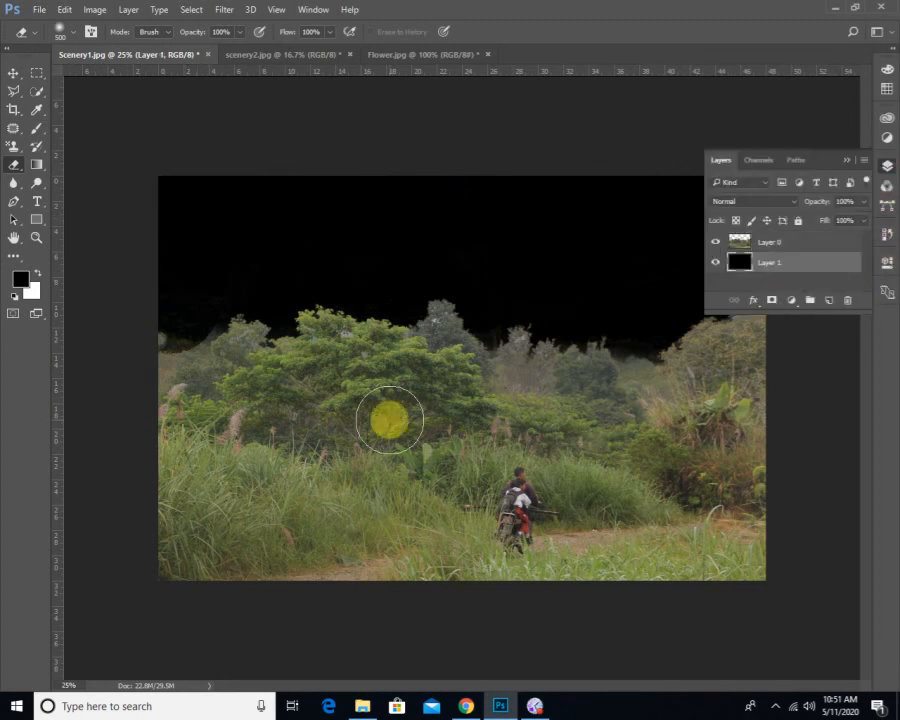
{"action": "key", "text": "ctrl+u"}
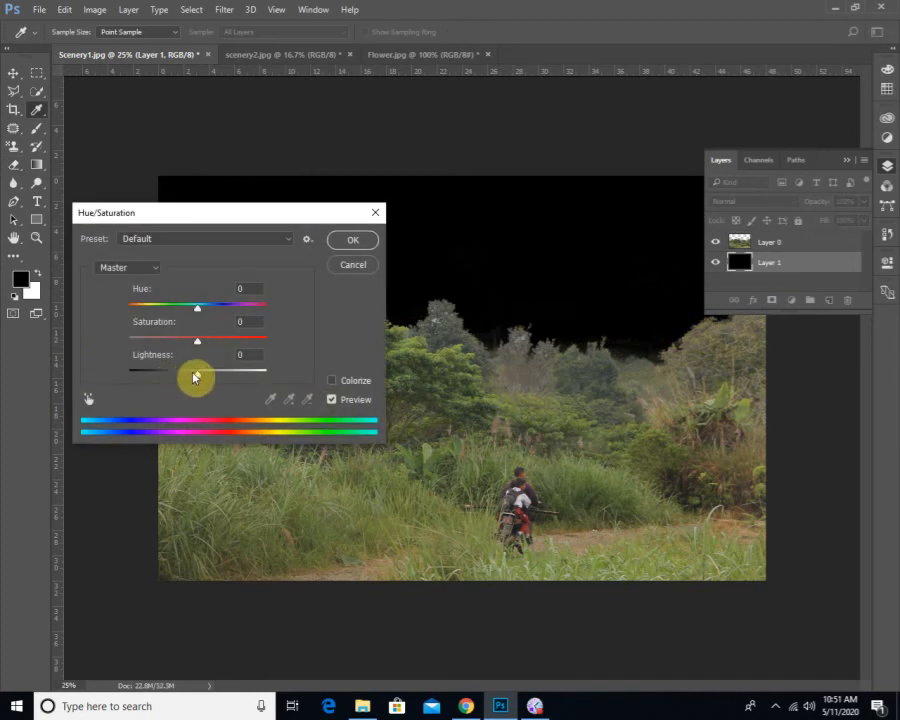
{"action": "left_click_drag", "start_coordinate": [196, 376], "coordinate": [211, 373]}
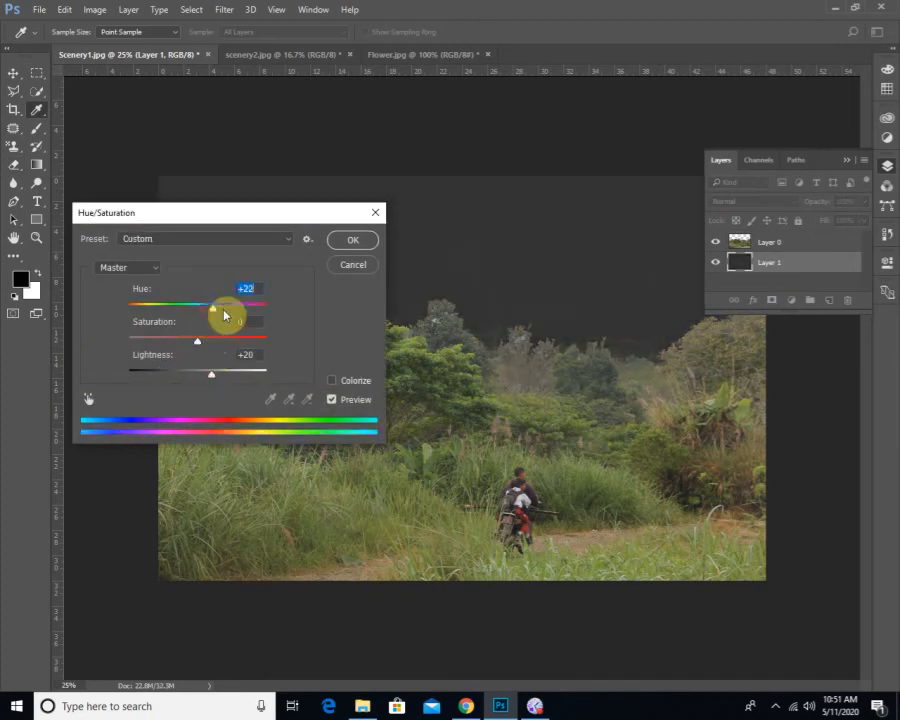
{"action": "left_click_drag", "start_coordinate": [197, 343], "coordinate": [315, 352]}
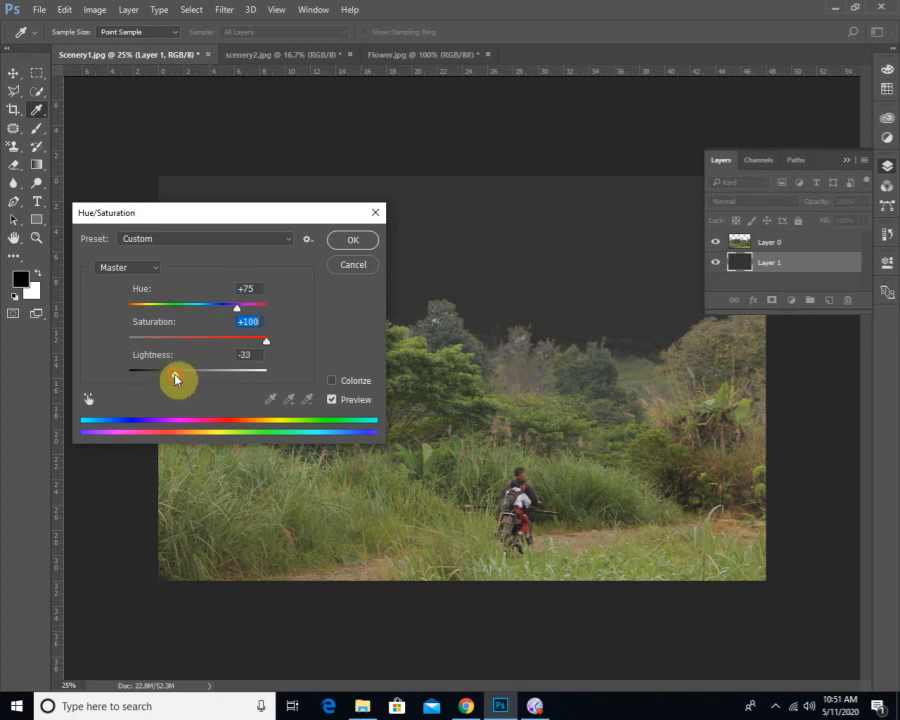
{"action": "left_click_drag", "start_coordinate": [175, 378], "coordinate": [307, 385]}
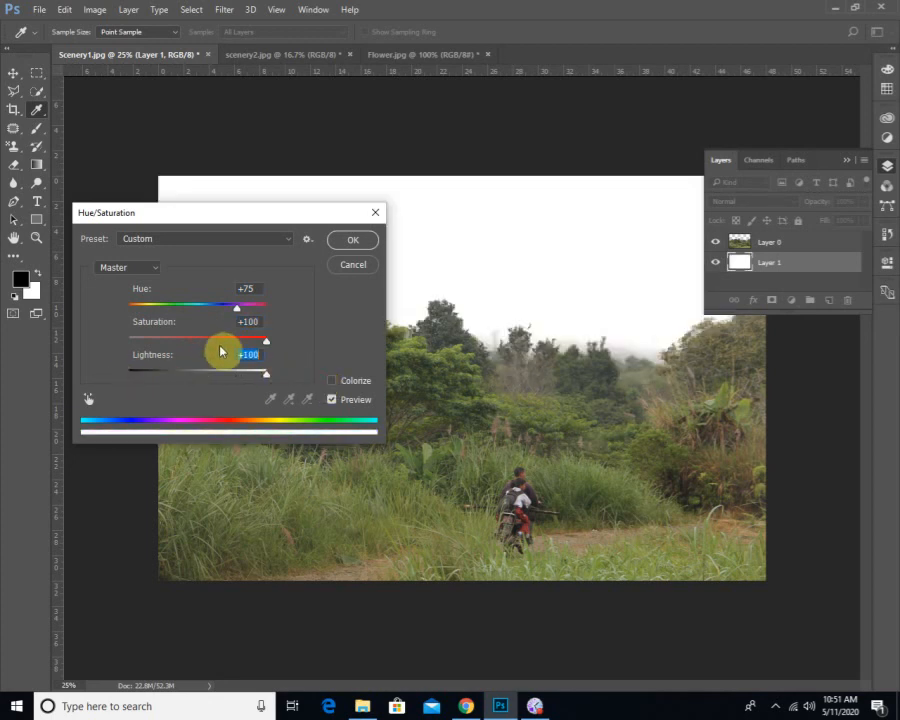
Try colorizing Layer 1 with saturation 76, lightness +54 and hue 73.
{"action": "left_click", "coordinate": [345, 381]}
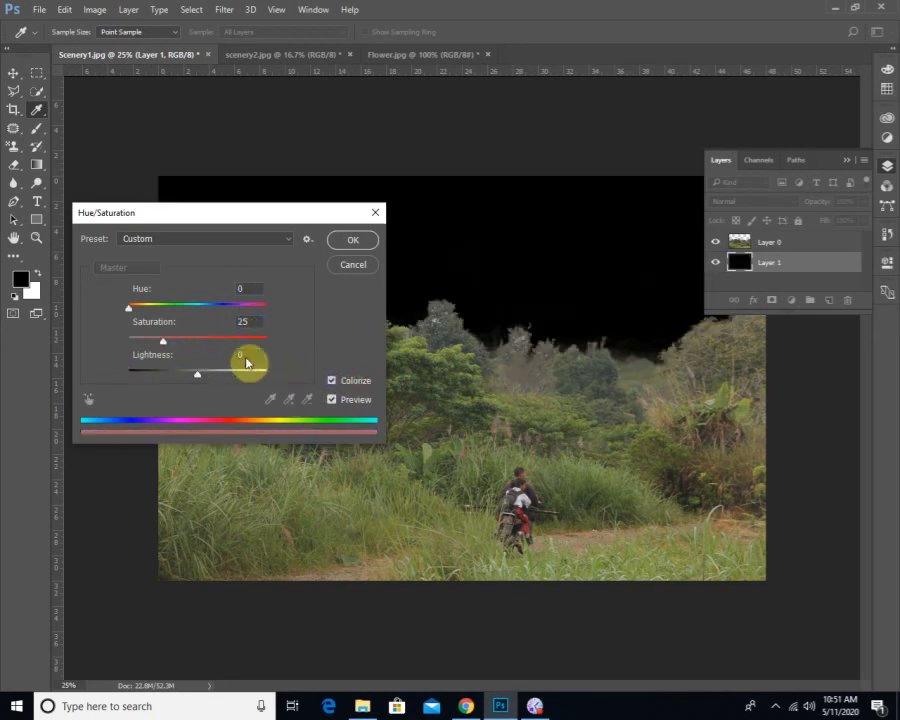
{"action": "left_click_drag", "start_coordinate": [225, 345], "coordinate": [231, 342]}
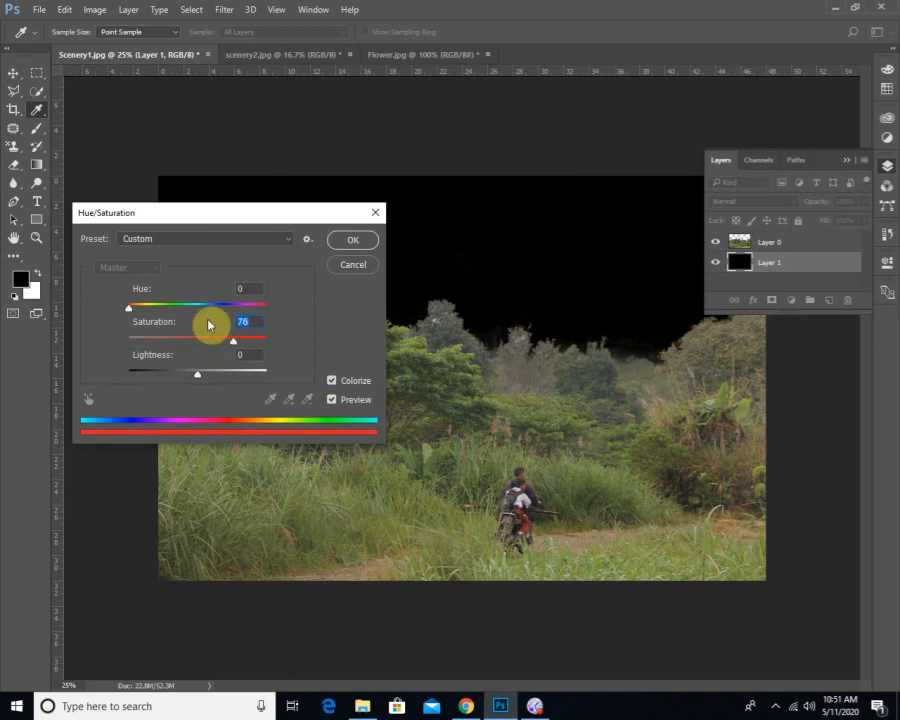
{"action": "left_click", "coordinate": [215, 307]}
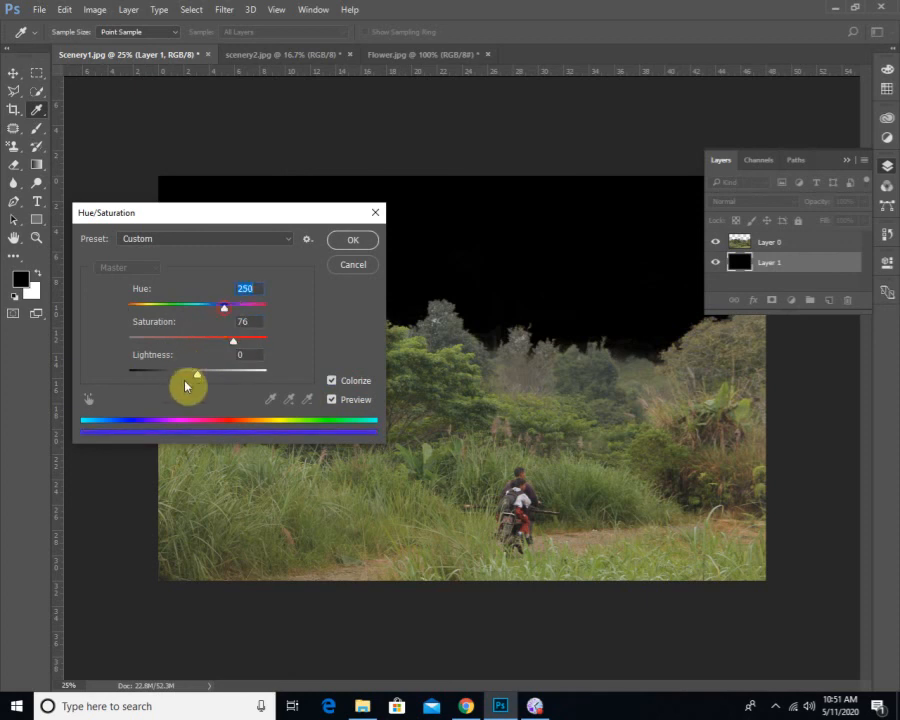
{"action": "left_click_drag", "start_coordinate": [197, 377], "coordinate": [237, 381]}
{"action": "left_click_drag", "start_coordinate": [228, 307], "coordinate": [157, 316]}
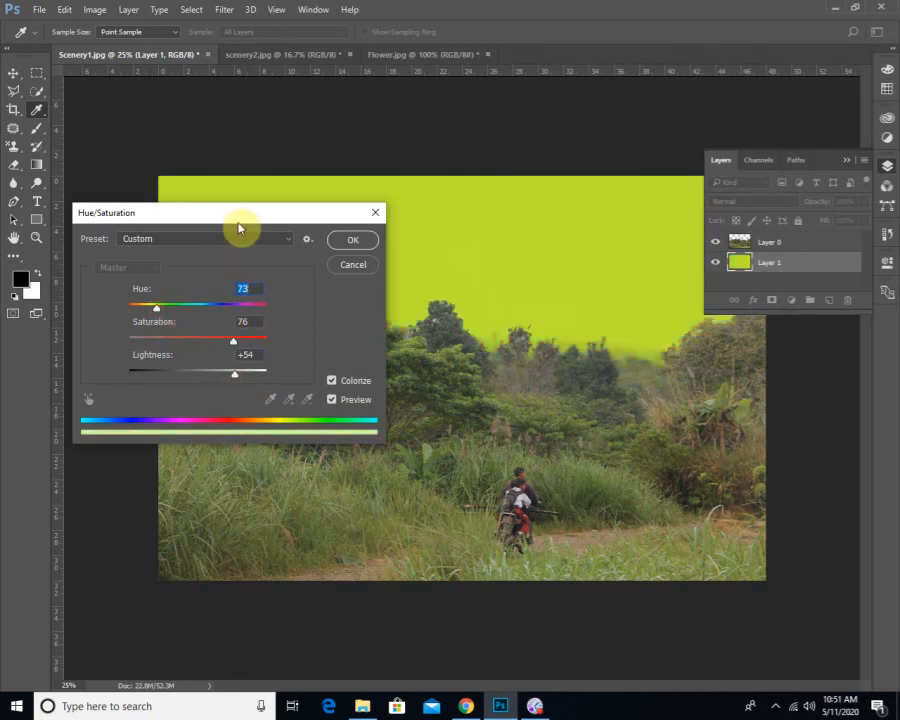
Try other colorize hues down to 0 against the treetops, and cancel the Hue/Saturation adjustment.
{"action": "left_click_drag", "start_coordinate": [236, 220], "coordinate": [465, 425]}
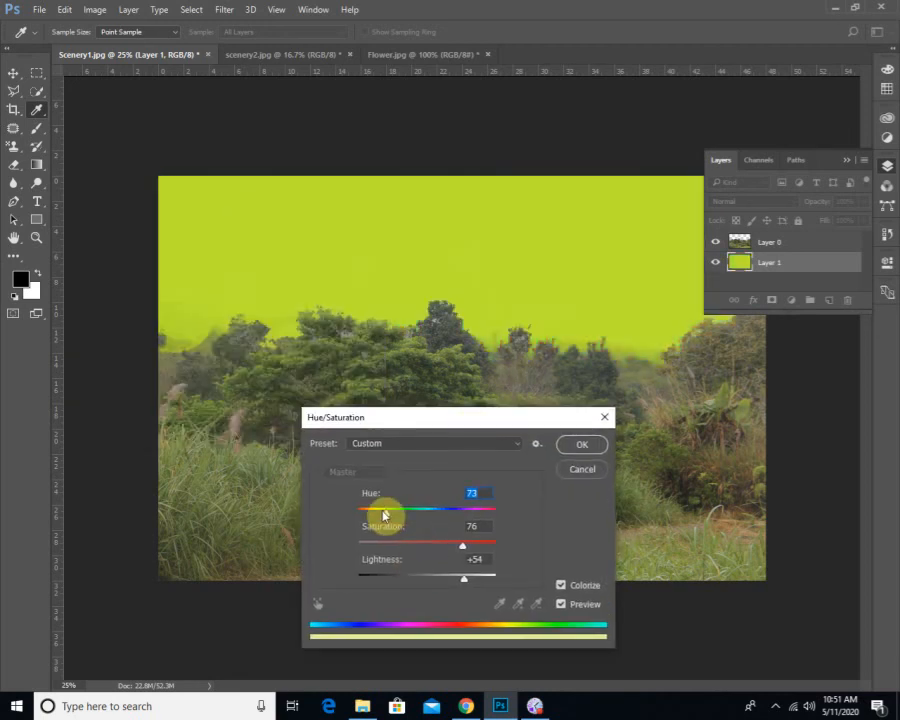
{"action": "left_click_drag", "start_coordinate": [384, 514], "coordinate": [481, 523]}
{"action": "left_click_drag", "start_coordinate": [535, 527], "coordinate": [270, 502]}
{"action": "left_click", "coordinate": [582, 469]}
{"action": "key", "text": "e"}
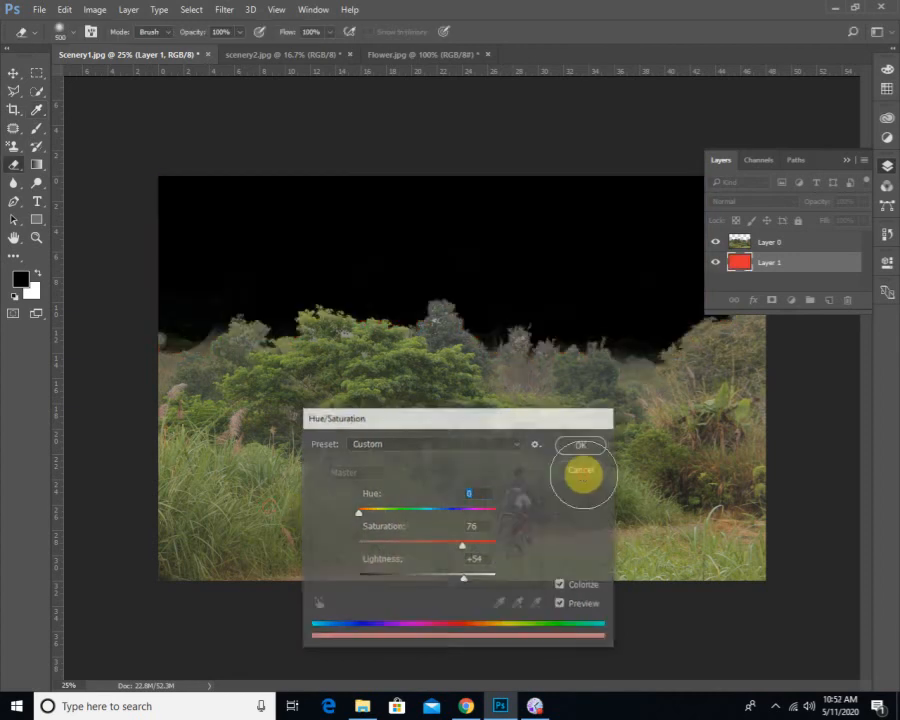
Move the cloudy sky image from scenery2.jpg into Scenery1.jpg with the Move tool, placing it between Layer 0 and Layer 1.
{"action": "left_click", "coordinate": [13, 74]}
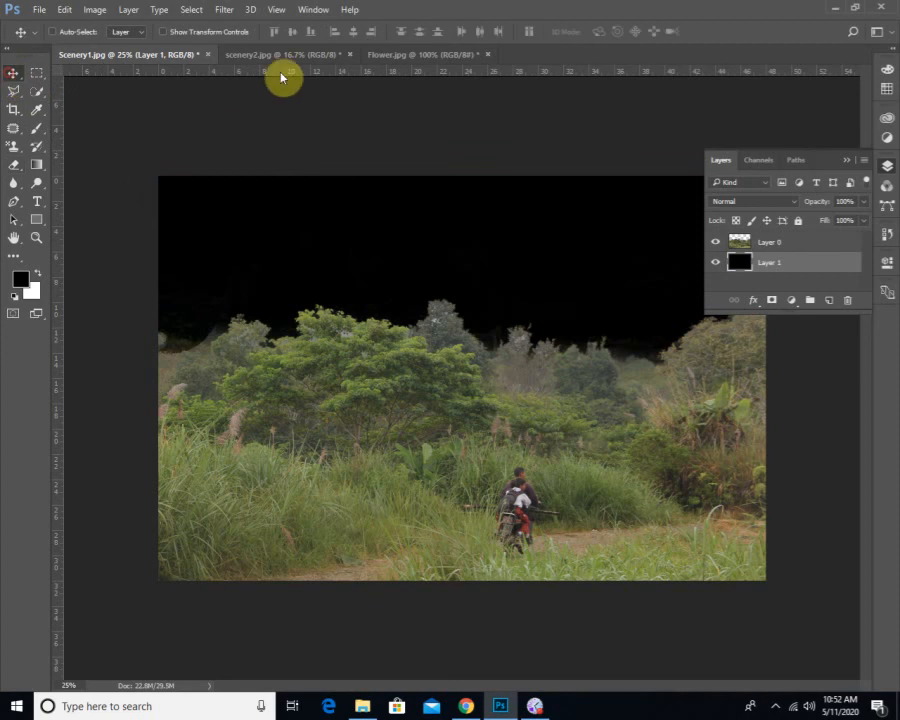
{"action": "left_click", "coordinate": [404, 57]}
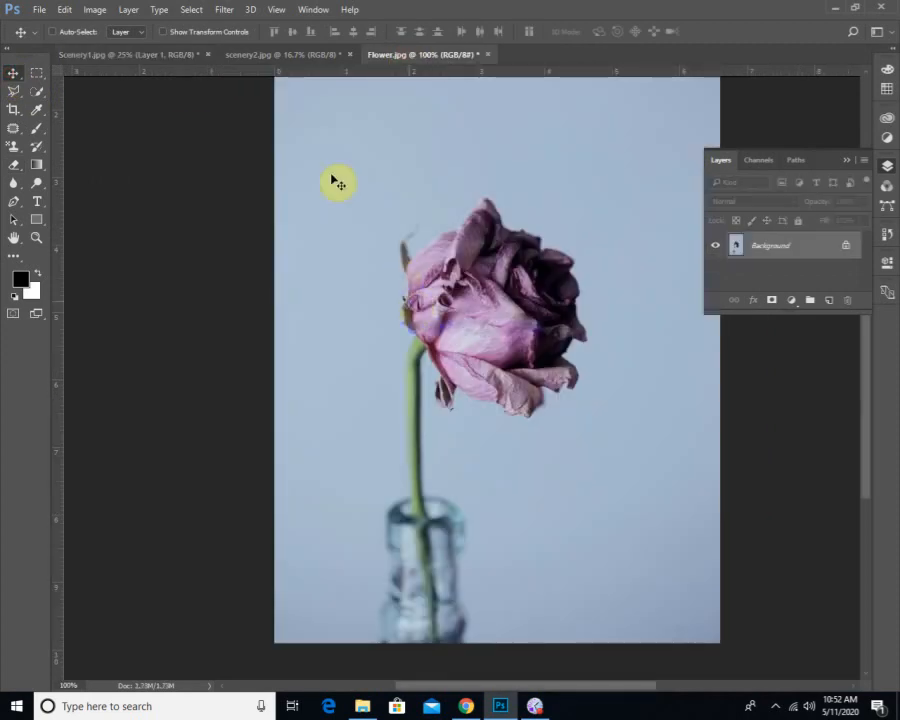
{"action": "left_click", "coordinate": [240, 57]}
{"action": "left_click_drag", "start_coordinate": [432, 324], "coordinate": [378, 318]}
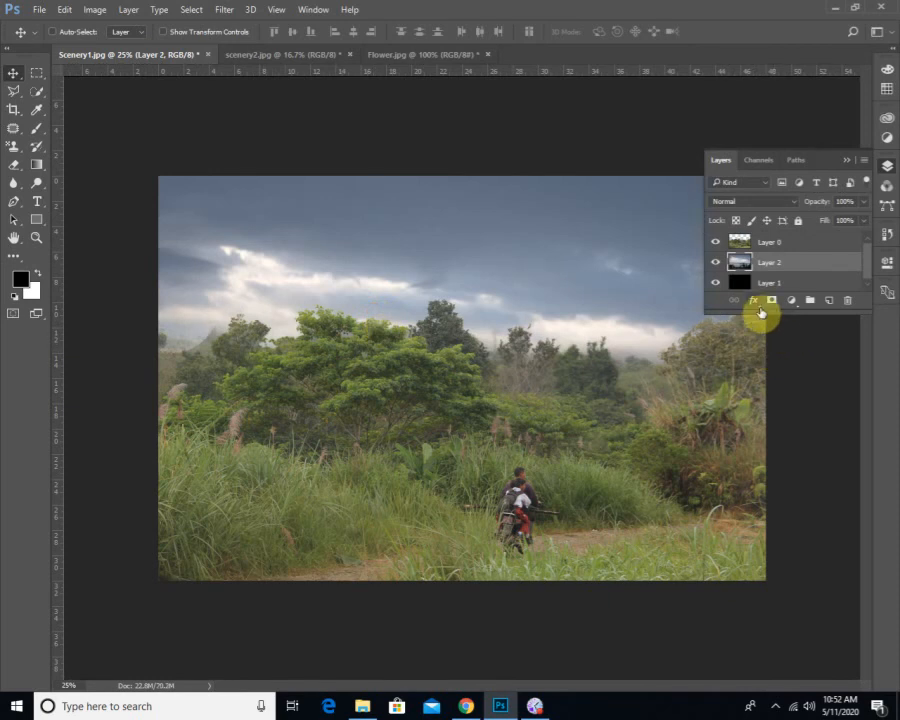
Hide and show the cloudy sky on Layer 2 repeatedly to compare the composite with the black backdrop.
{"action": "left_click_drag", "start_coordinate": [760, 314], "coordinate": [761, 349]}
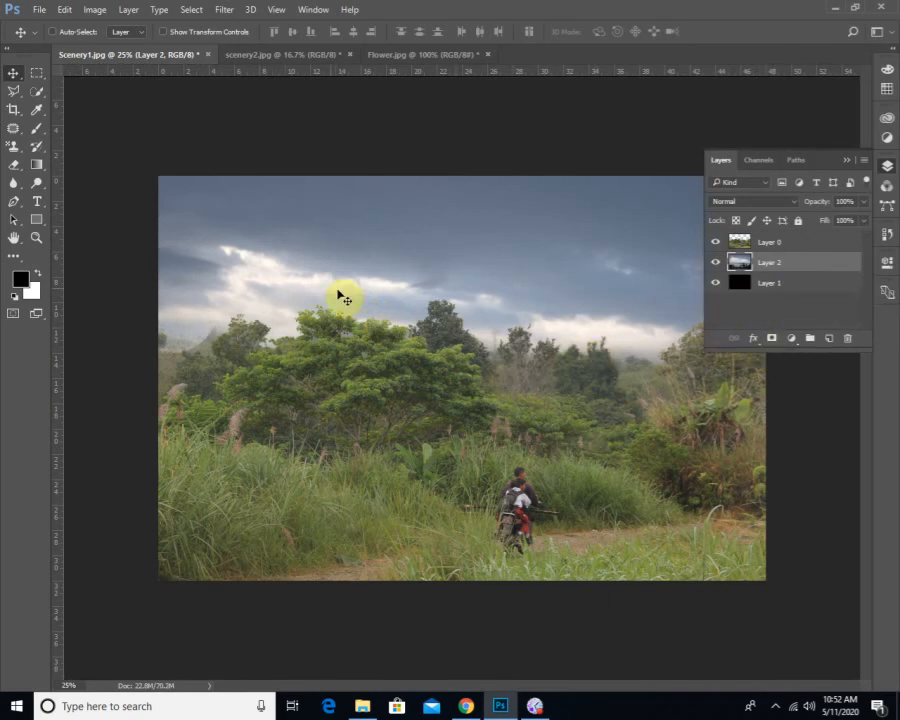
{"action": "left_click", "coordinate": [716, 263]}
{"action": "left_click", "coordinate": [716, 263]}
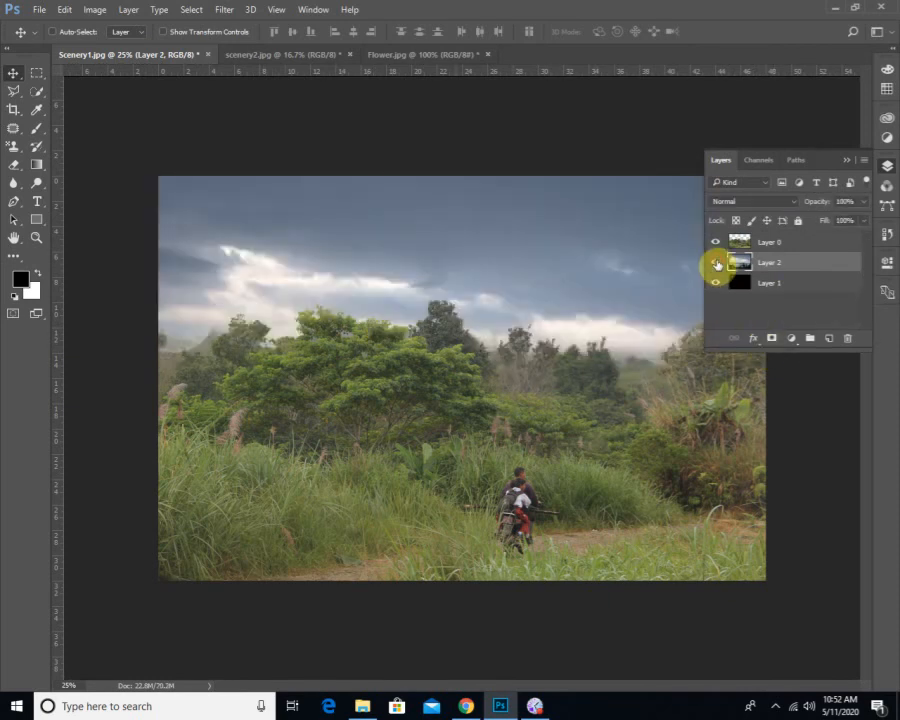
{"action": "left_click", "coordinate": [716, 263]}
{"action": "left_click", "coordinate": [716, 263]}
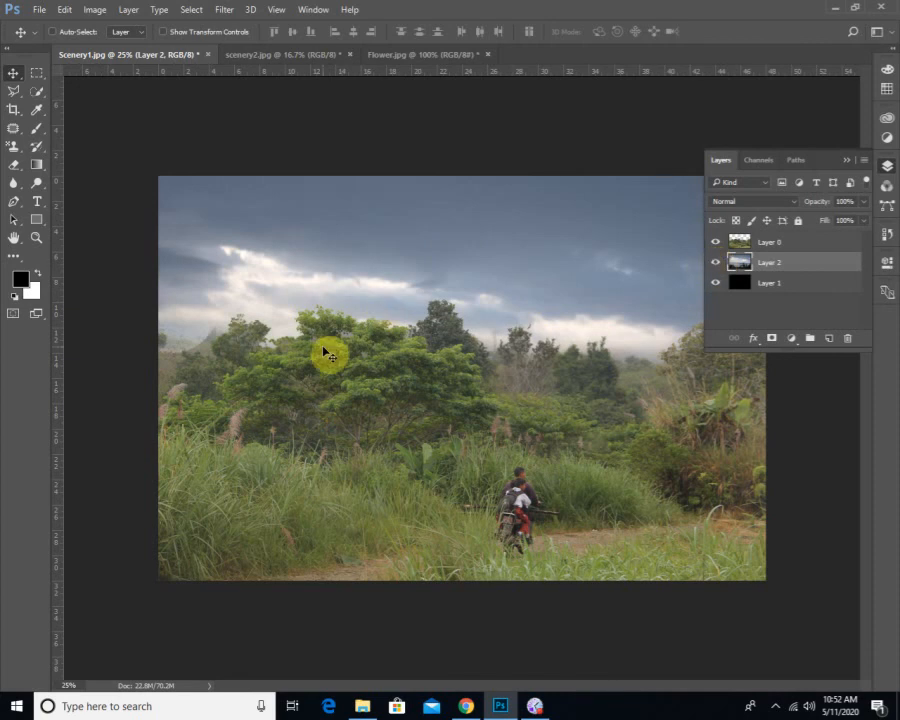
Hide Layers 1 and 2 to examine the cut-out treeline near the photo's left edge, and show both layers again.
{"action": "left_click", "coordinate": [849, 162]}
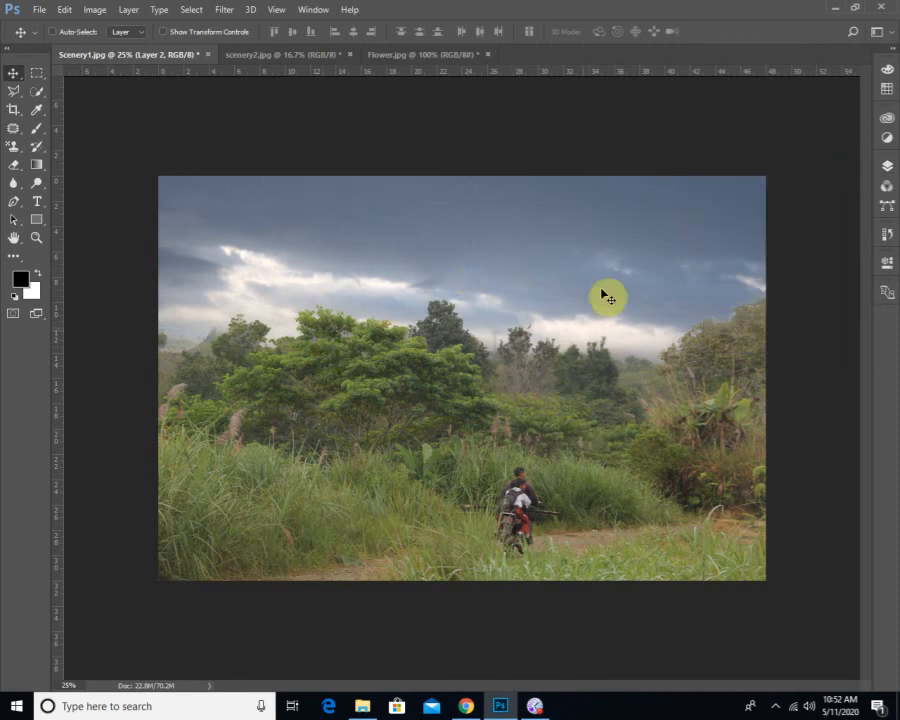
{"action": "left_click", "coordinate": [887, 168]}
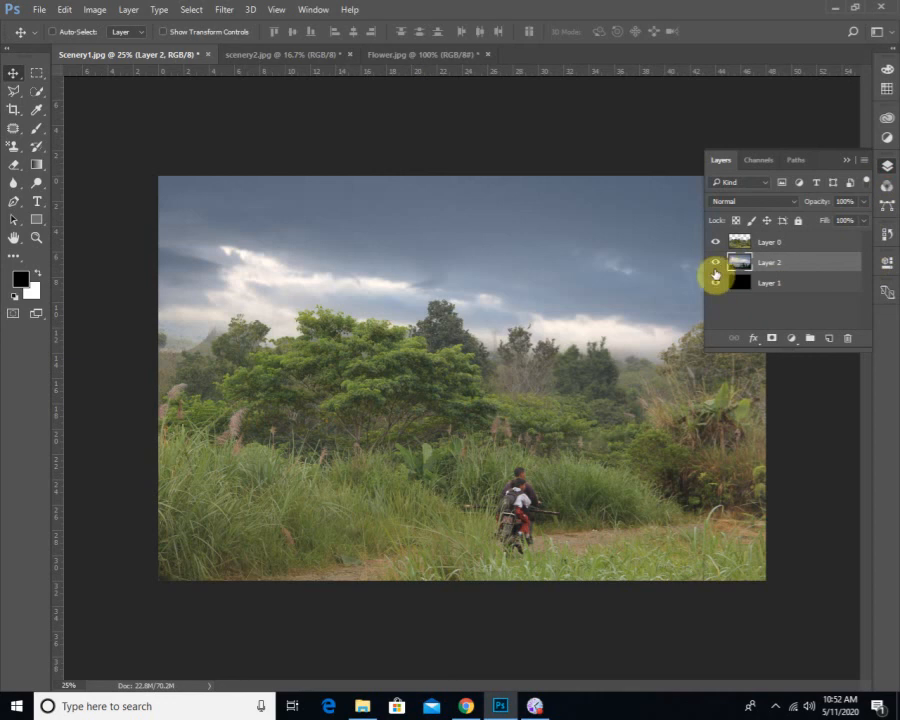
{"action": "left_click_drag", "start_coordinate": [715, 273], "coordinate": [704, 306]}
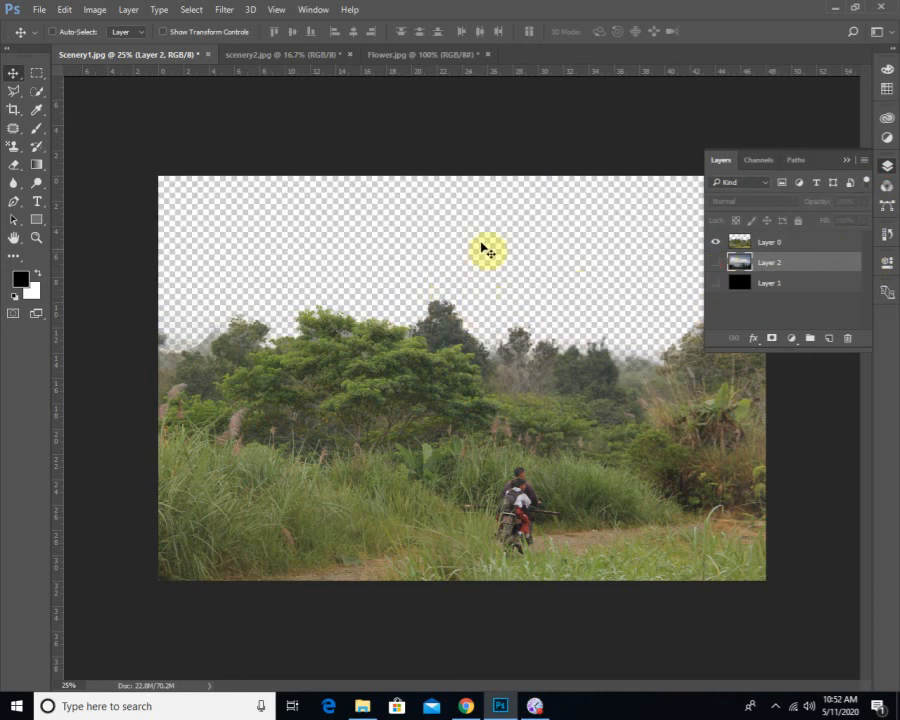
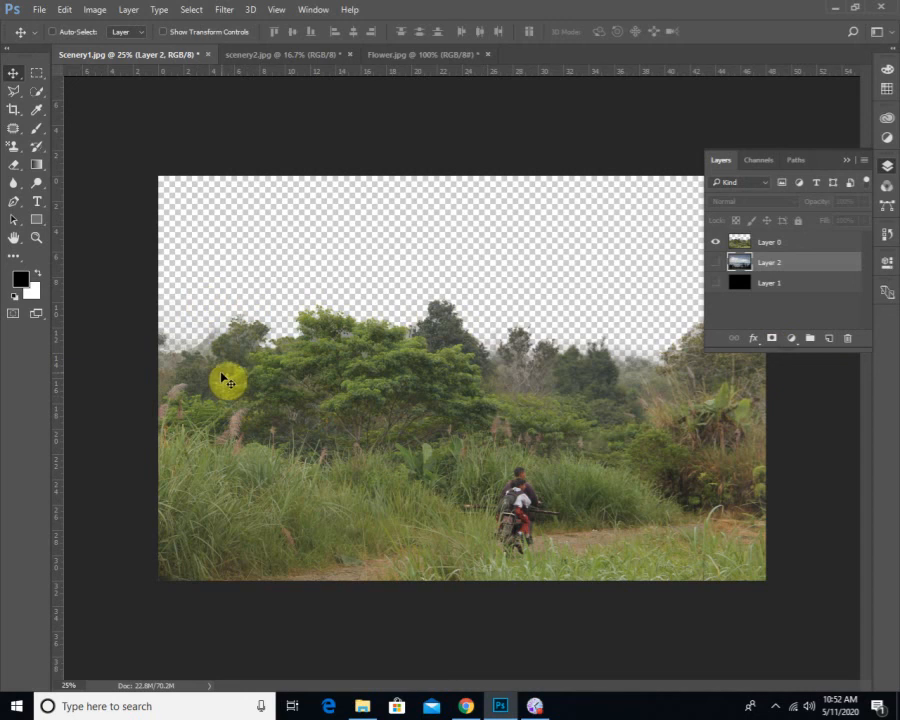
{"action": "scroll", "coordinate": [177, 366], "scroll_direction": "up", "scroll_amount": 2}
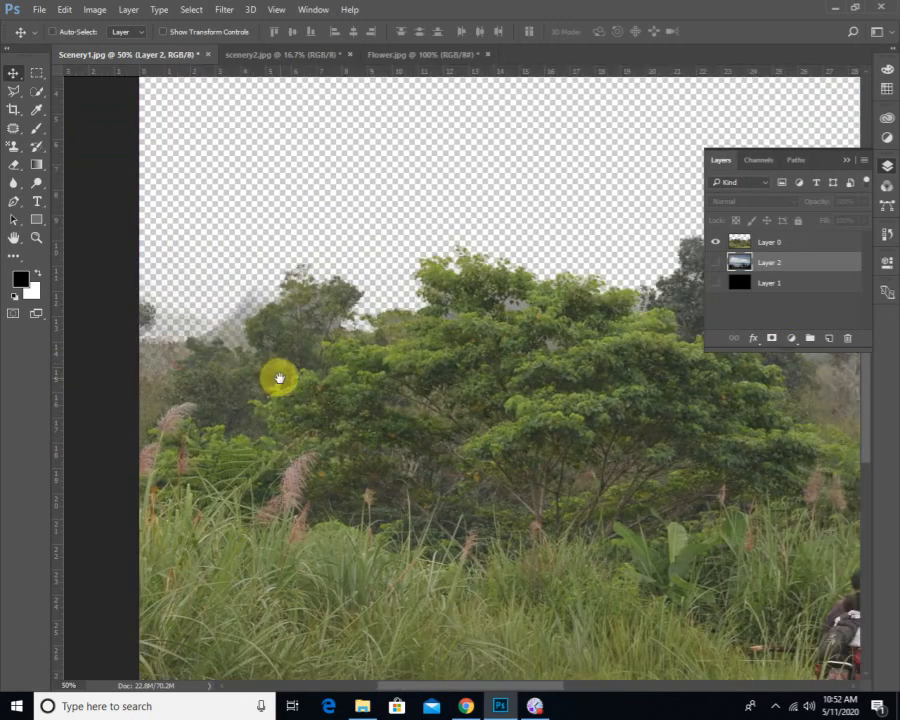
{"action": "left_click_drag", "start_coordinate": [279, 378], "coordinate": [336, 376]}
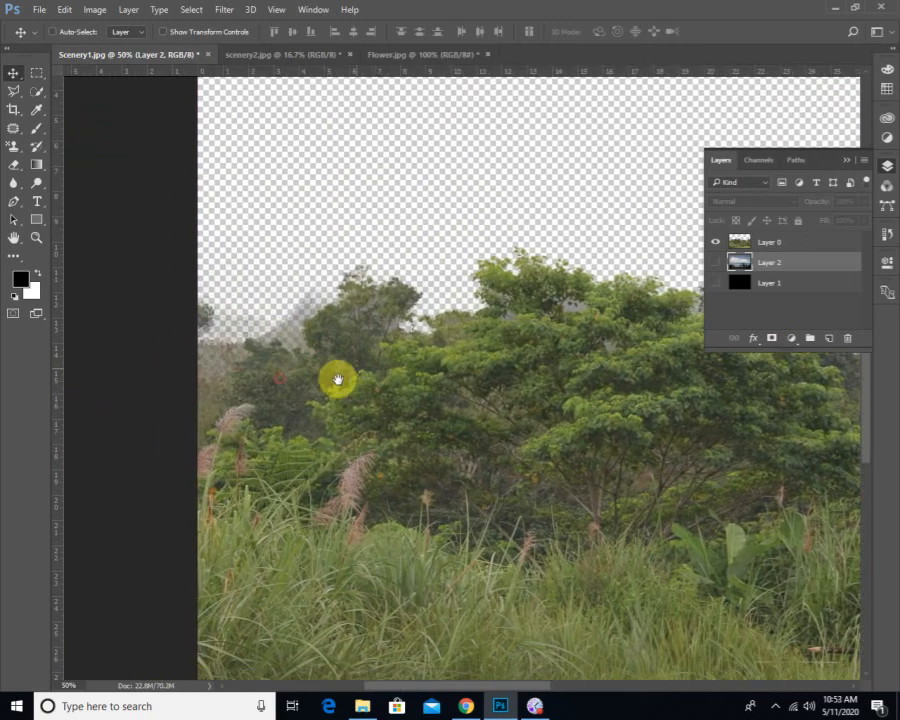
{"action": "left_click", "coordinate": [717, 265]}
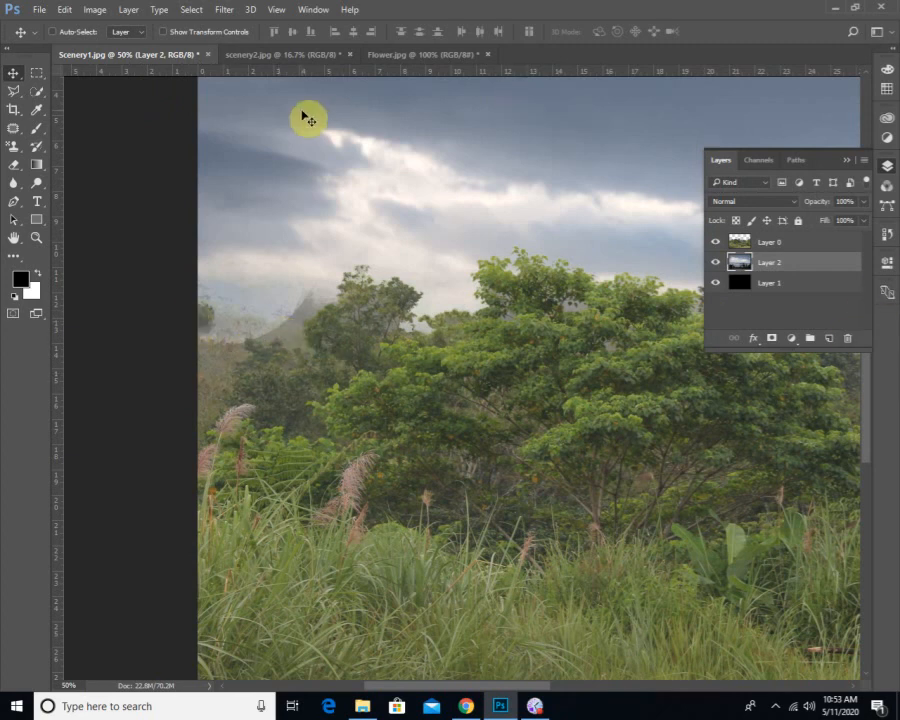
Activate the History Brush and display the History panel over the photo, browsing back to its earliest states.
{"action": "left_click", "coordinate": [38, 148]}
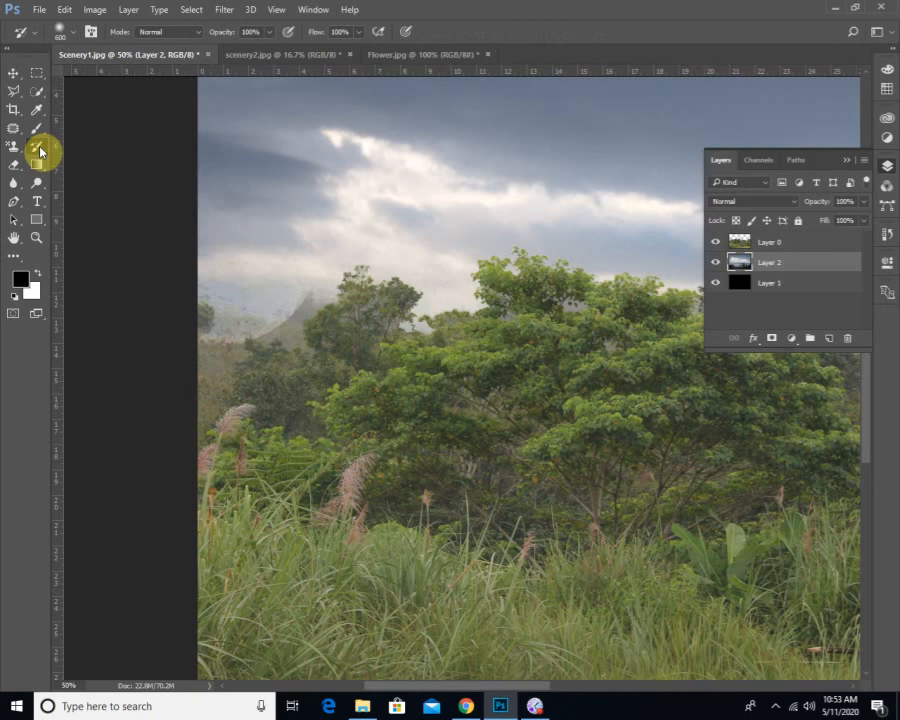
{"action": "left_click", "coordinate": [314, 10]}
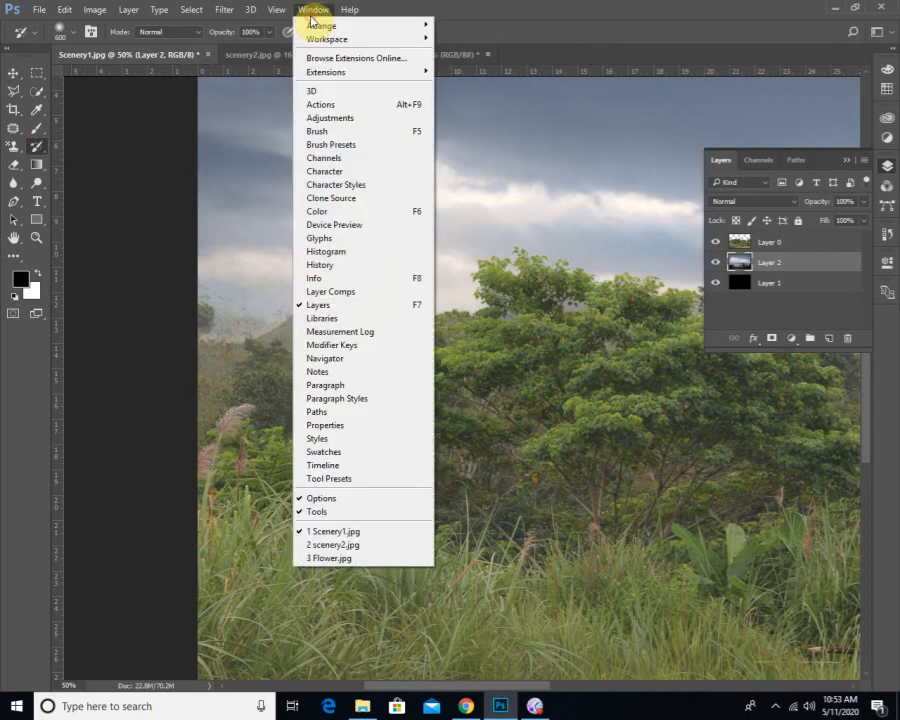
{"action": "left_click", "coordinate": [344, 264]}
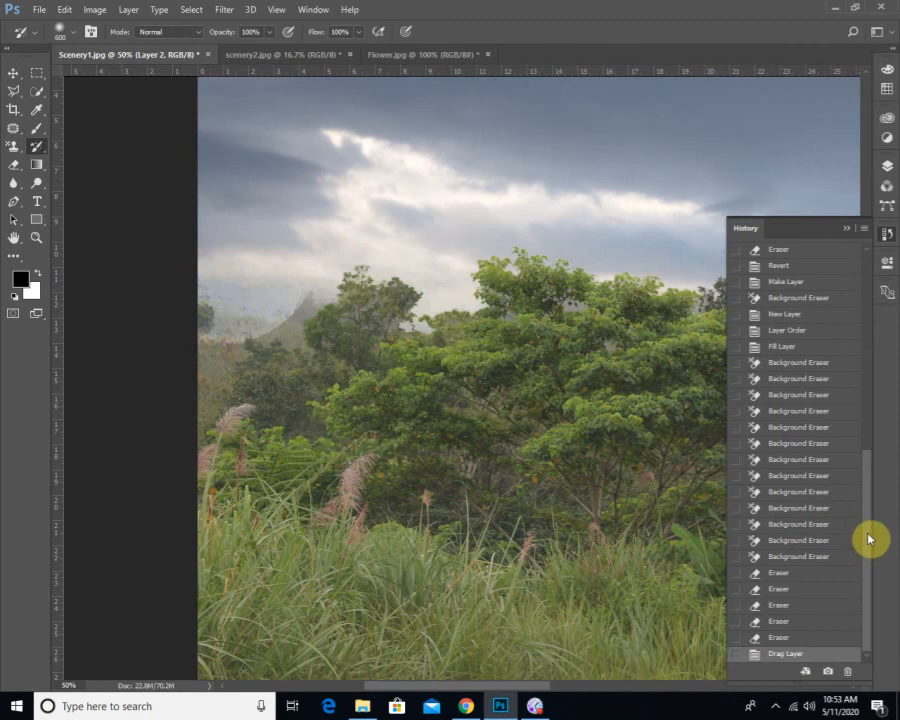
{"action": "left_click_drag", "start_coordinate": [868, 538], "coordinate": [868, 316]}
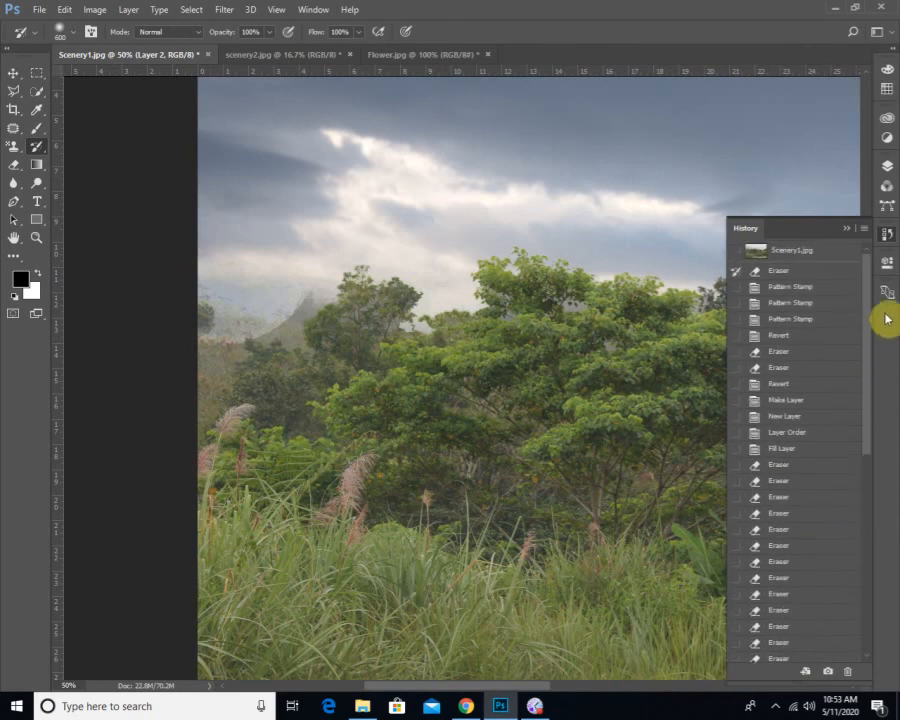
{"action": "left_click", "coordinate": [734, 271]}
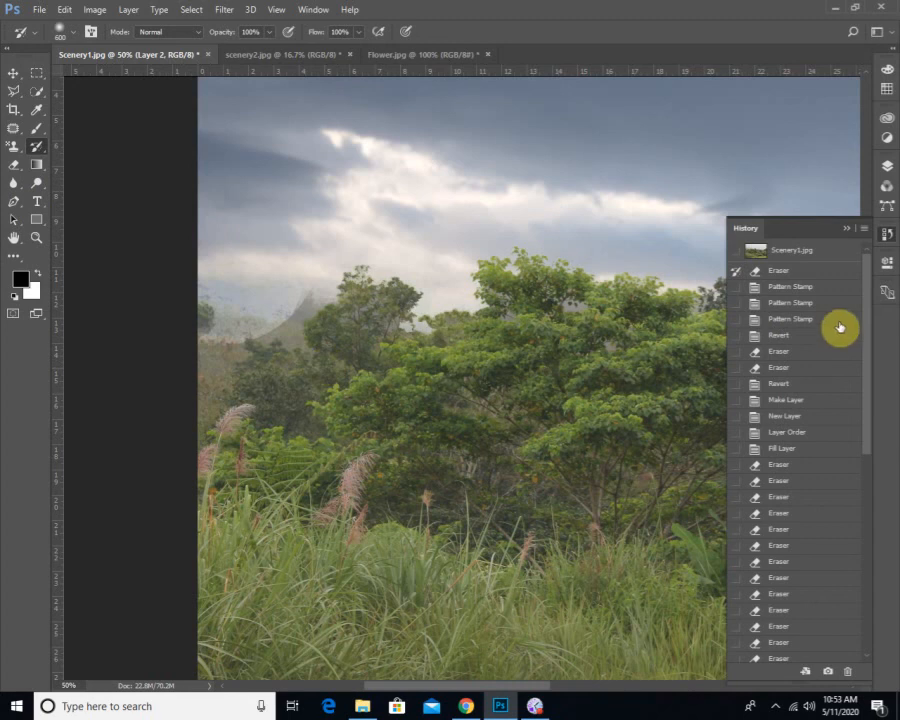
{"action": "left_click_drag", "start_coordinate": [808, 232], "coordinate": [750, 127]}
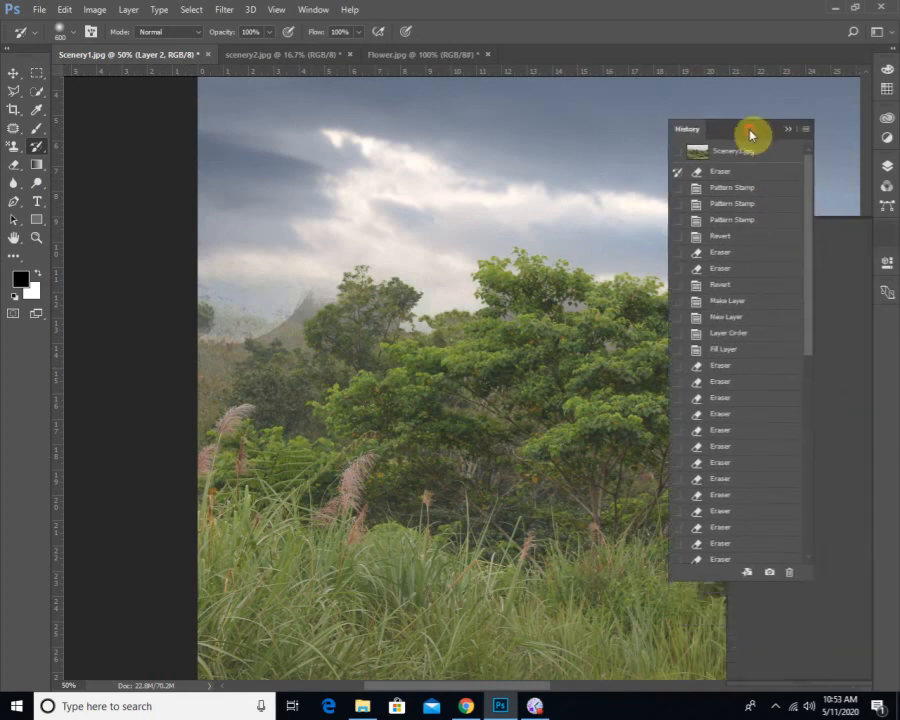
Try the first Eraser state after Fill Layer as History Brush source, followed by the Background Eraser state after the second Fill Layer.
{"action": "left_click_drag", "start_coordinate": [810, 308], "coordinate": [814, 368]}
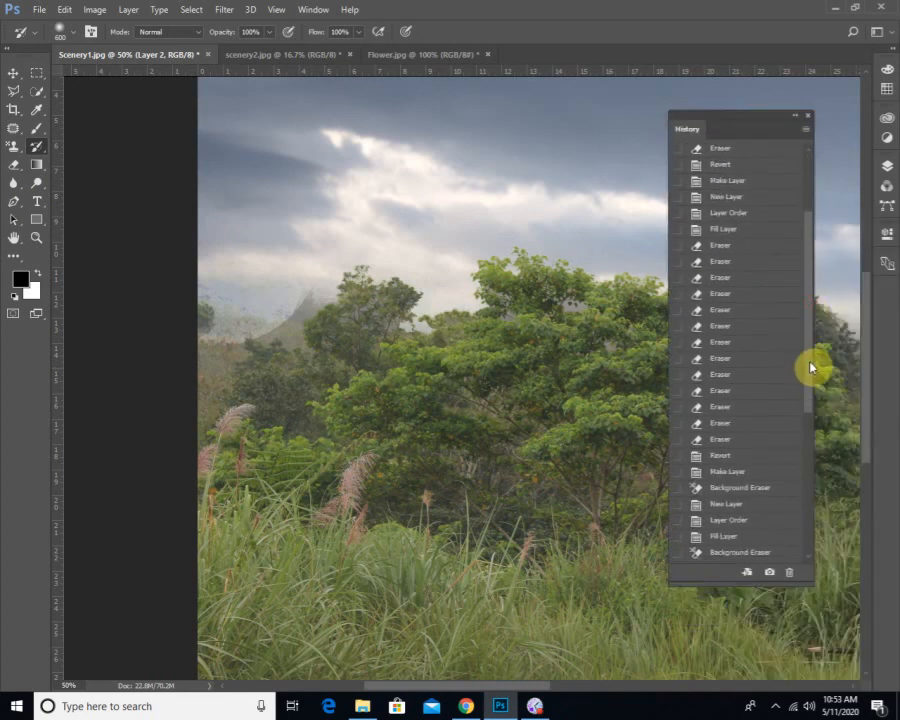
{"action": "left_click", "coordinate": [676, 244]}
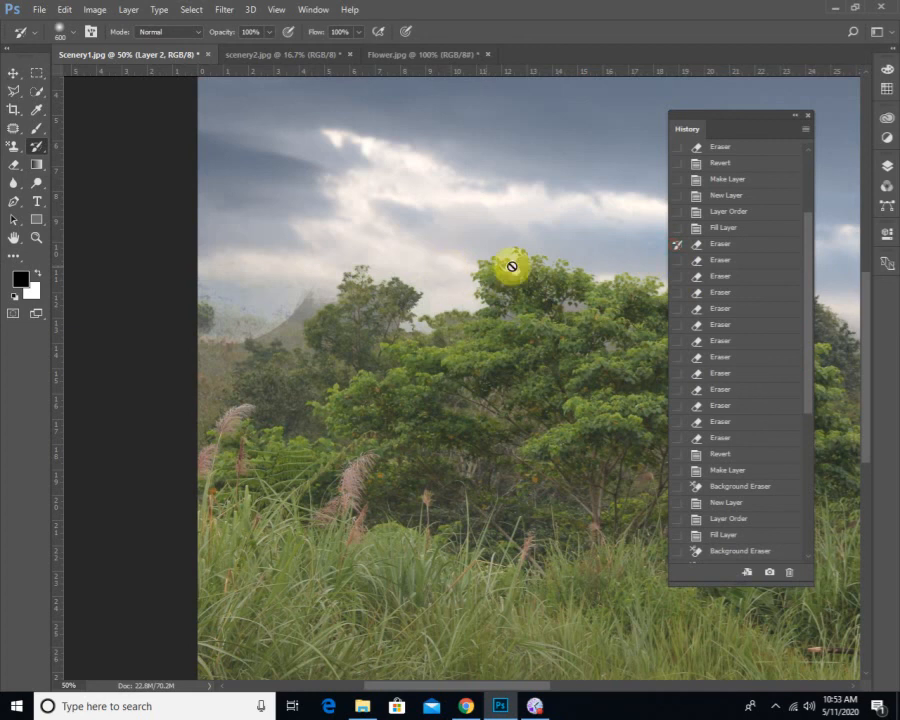
{"action": "left_click_drag", "start_coordinate": [809, 277], "coordinate": [812, 388]}
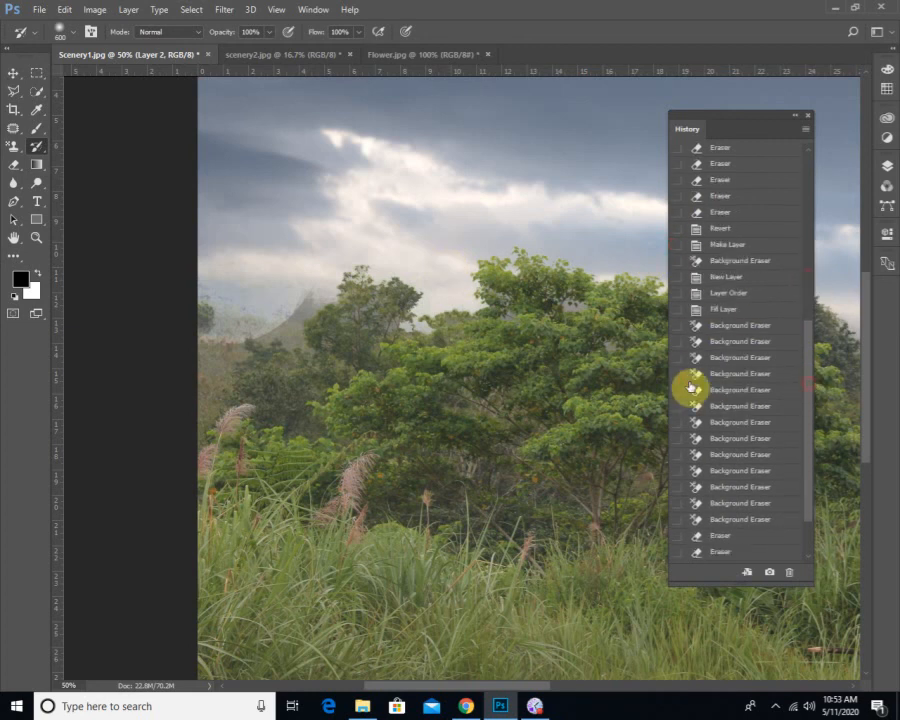
{"action": "left_click", "coordinate": [677, 325]}
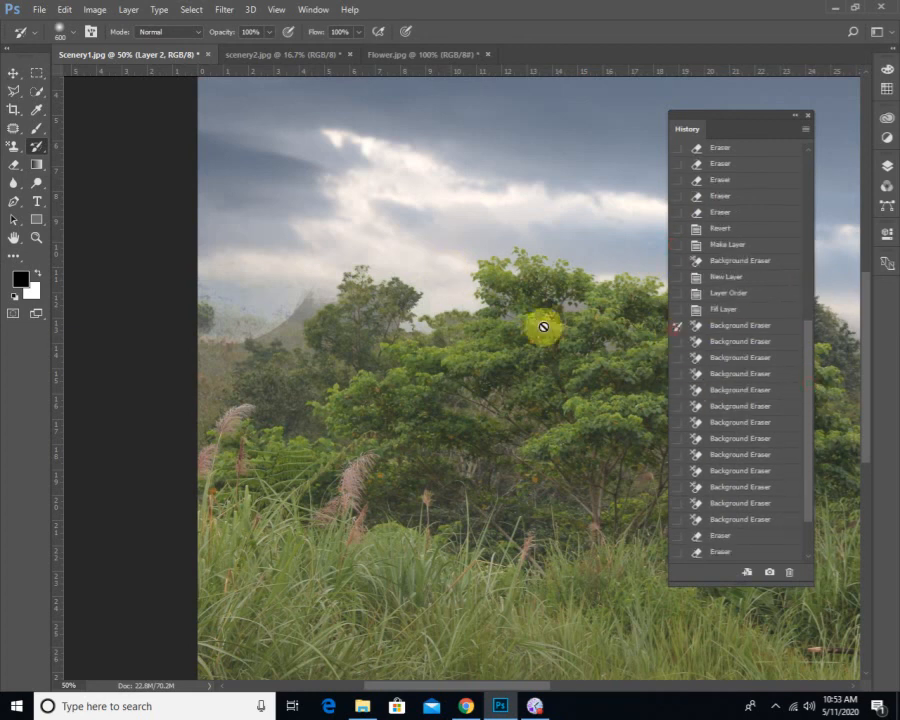
Step the document back to the second New Layer state and the first Eraser state, and return to the final Drag Layer state.
{"action": "left_click", "coordinate": [683, 281]}
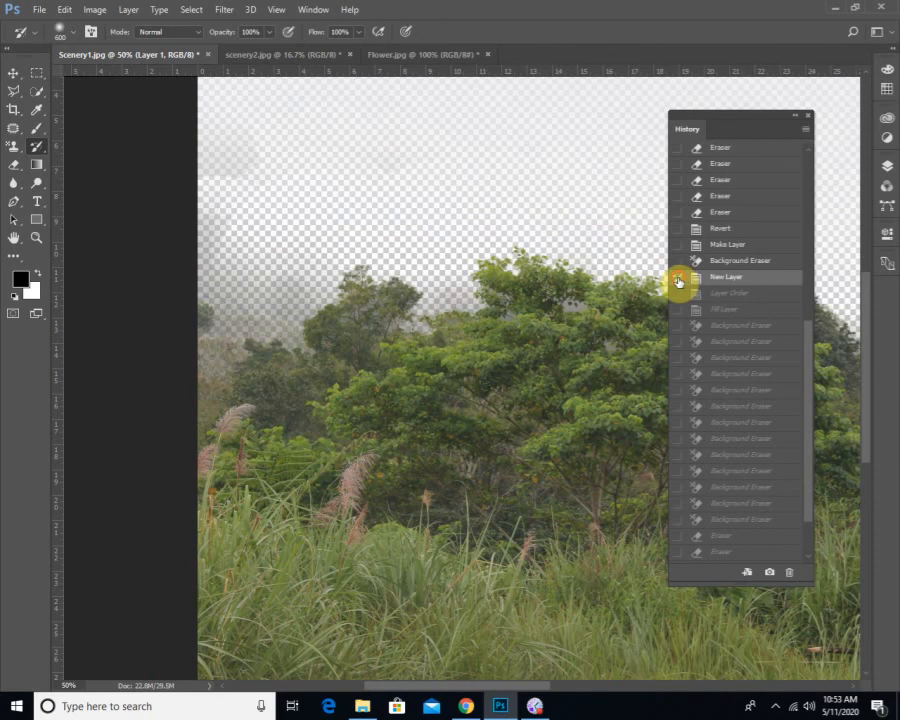
{"action": "left_click", "coordinate": [679, 281]}
{"action": "left_click_drag", "start_coordinate": [808, 330], "coordinate": [814, 137]}
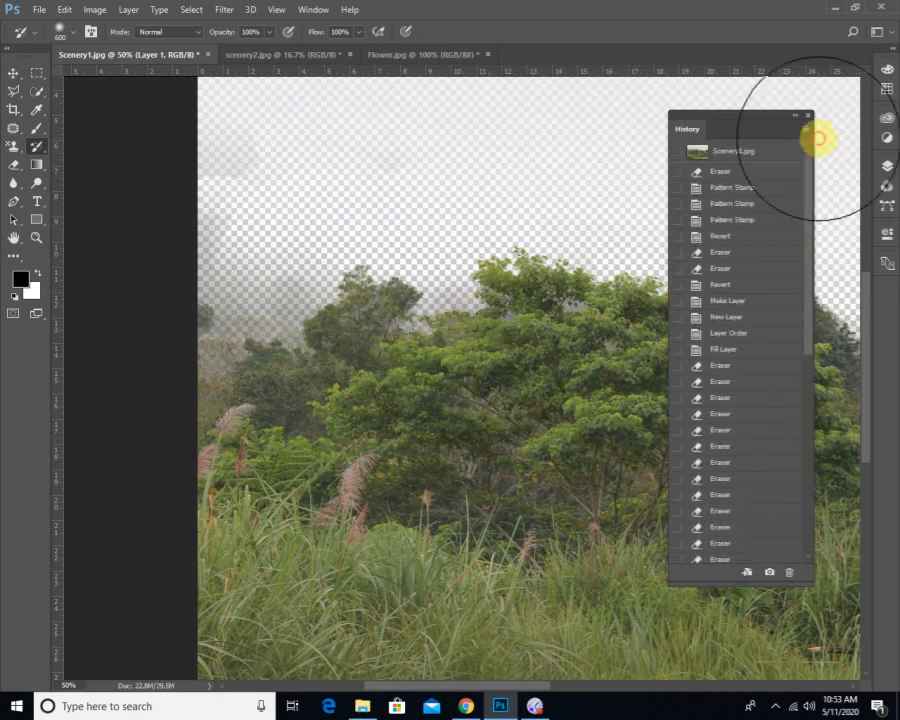
{"action": "left_click", "coordinate": [720, 177]}
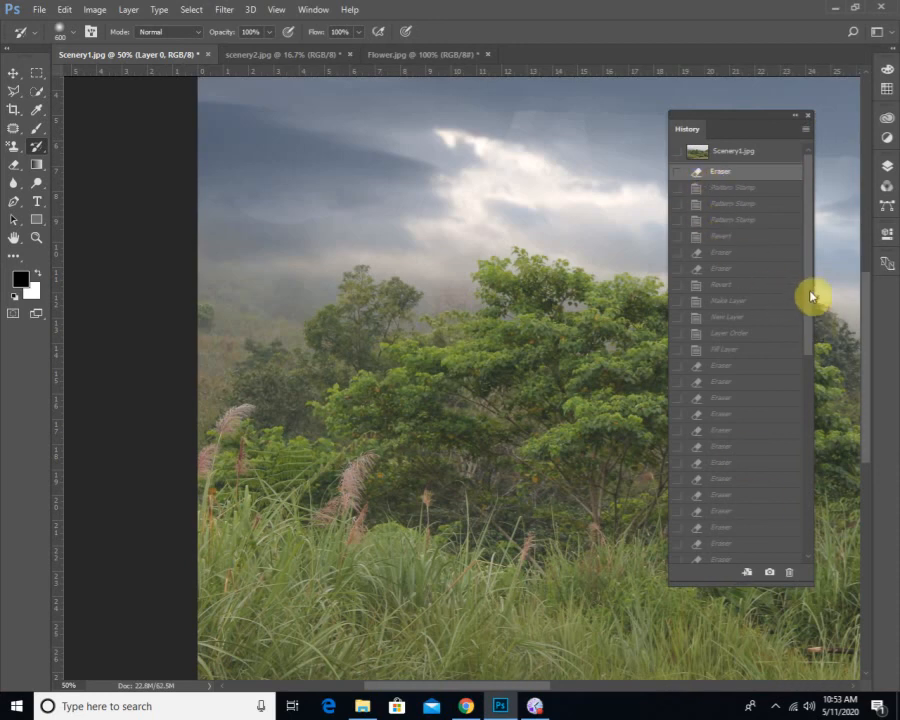
{"action": "left_click_drag", "start_coordinate": [810, 289], "coordinate": [802, 507]}
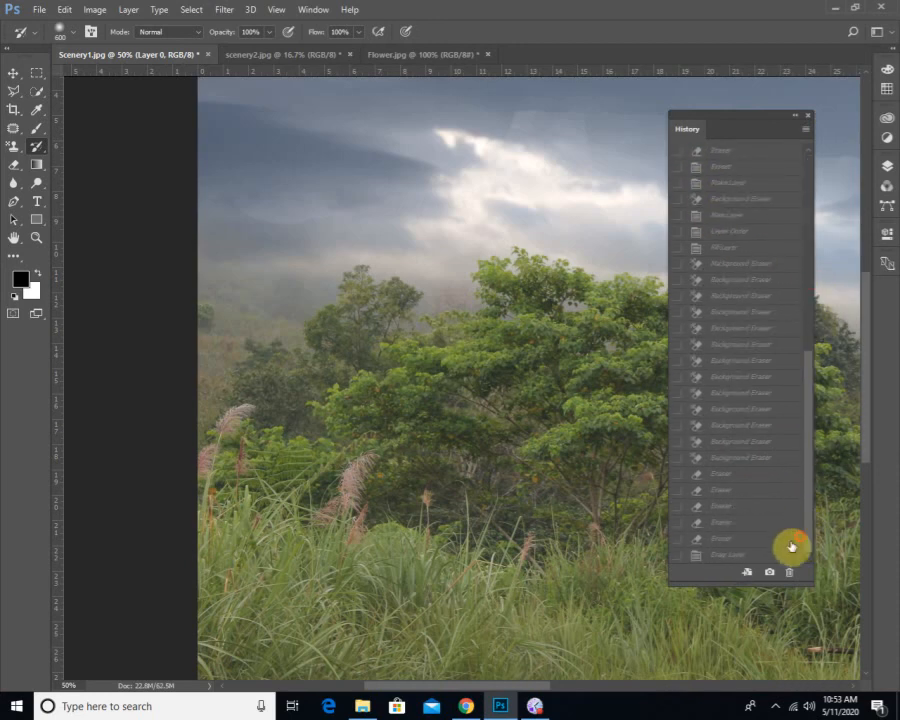
{"action": "left_click", "coordinate": [753, 556]}
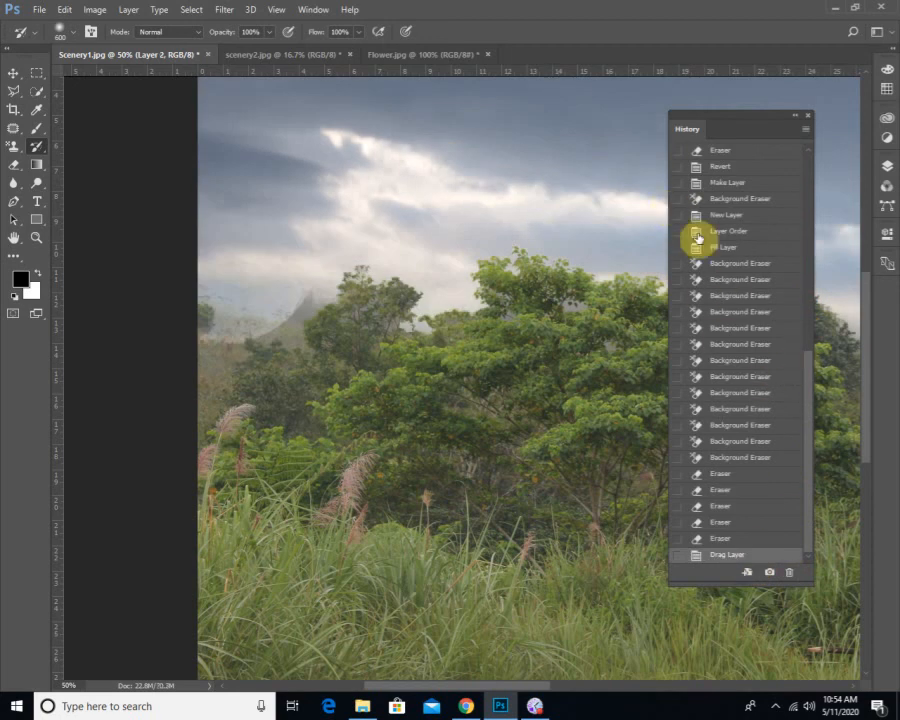
Set the first Make Layer state in the history as the History Brush source.
{"action": "left_click_drag", "start_coordinate": [806, 382], "coordinate": [822, 160]}
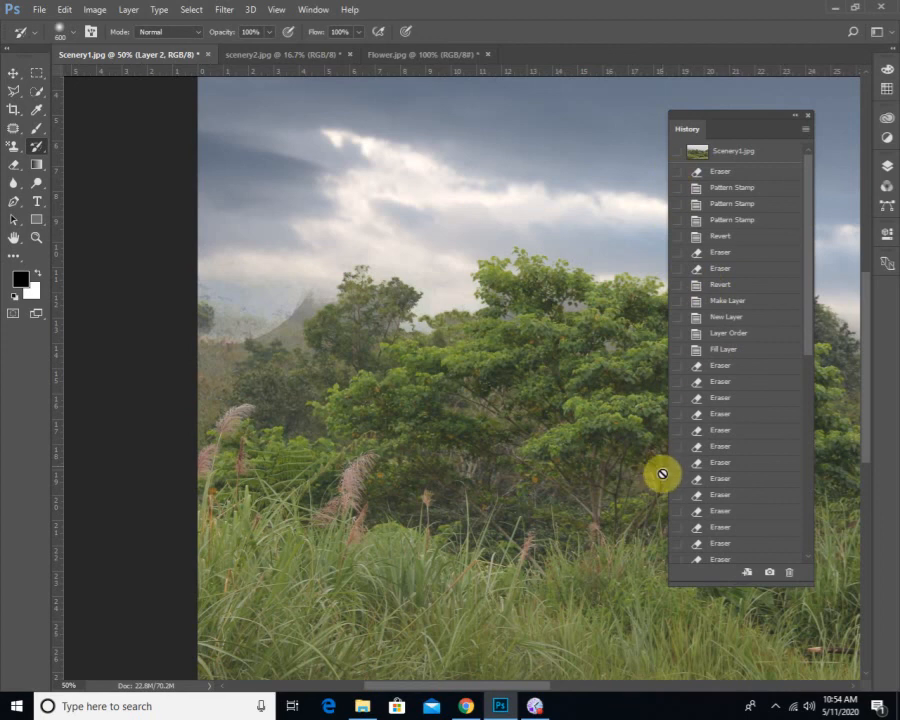
{"action": "left_click", "coordinate": [676, 334]}
{"action": "left_click", "coordinate": [676, 349]}
{"action": "left_click", "coordinate": [676, 300]}
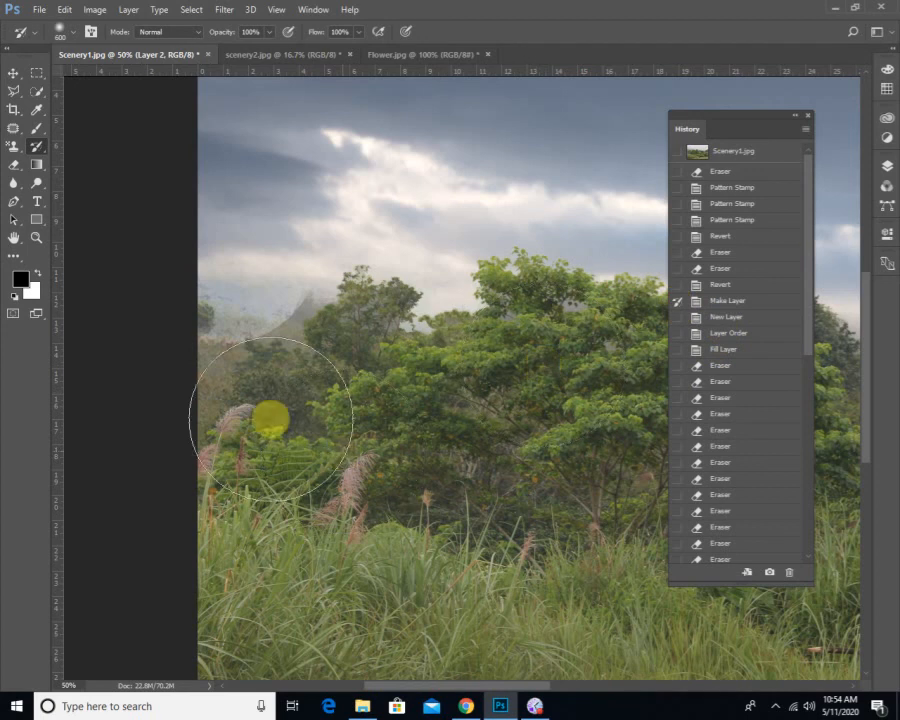
Paint over the misty hillside beside the left trees with the History Brush, reducing its size to 200, and undo the last stroke.
{"action": "mouse_move", "coordinate": [271, 419]}
{"action": "left_mouse_down"}
{"action": "mouse_move", "coordinate": [251, 408]}
{"action": "mouse_move", "coordinate": [266, 401]}
{"action": "left_mouse_up"}
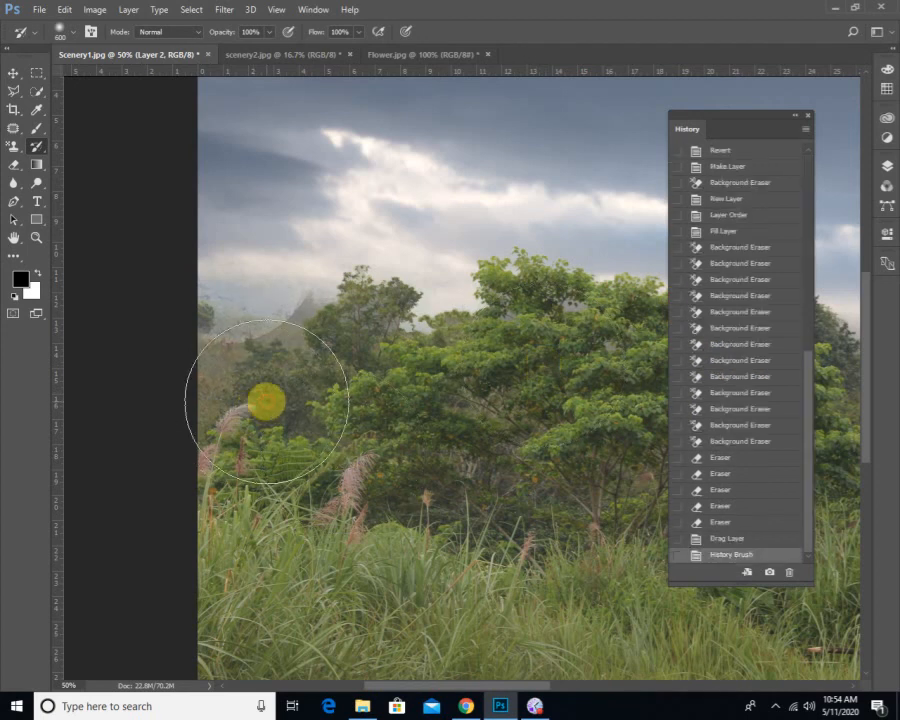
{"action": "key", "text": "bracketleft"}
{"action": "key", "text": "bracketleft"}
{"action": "key", "text": "bracketleft"}
{"action": "key", "text": "bracketleft"}
{"action": "key", "text": "bracketleft"}
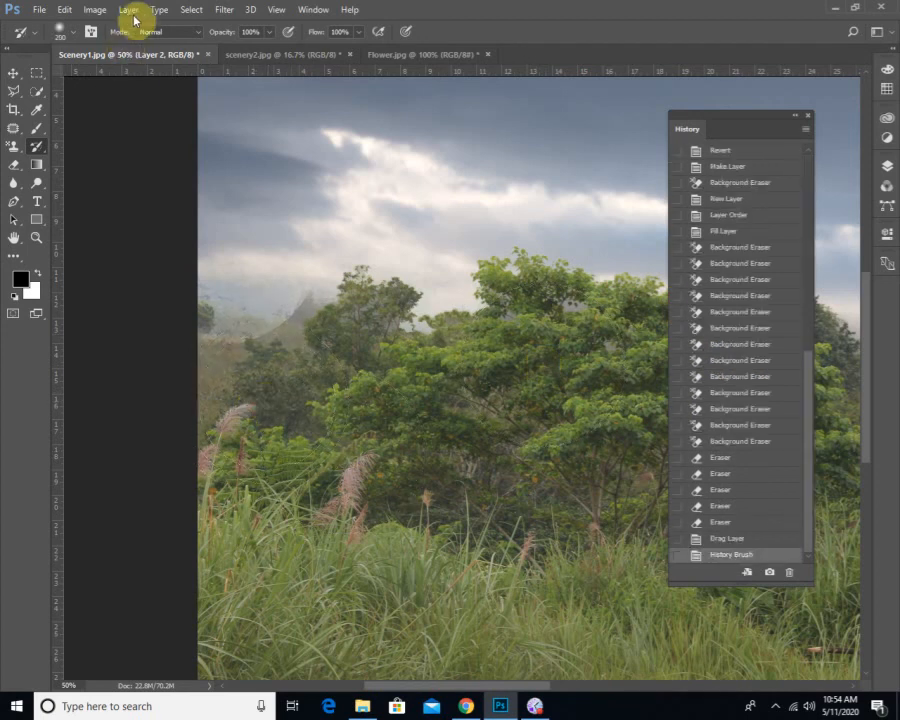
{"action": "left_click_drag", "start_coordinate": [295, 322], "coordinate": [249, 348]}
{"action": "left_click_drag", "start_coordinate": [267, 334], "coordinate": [199, 324]}
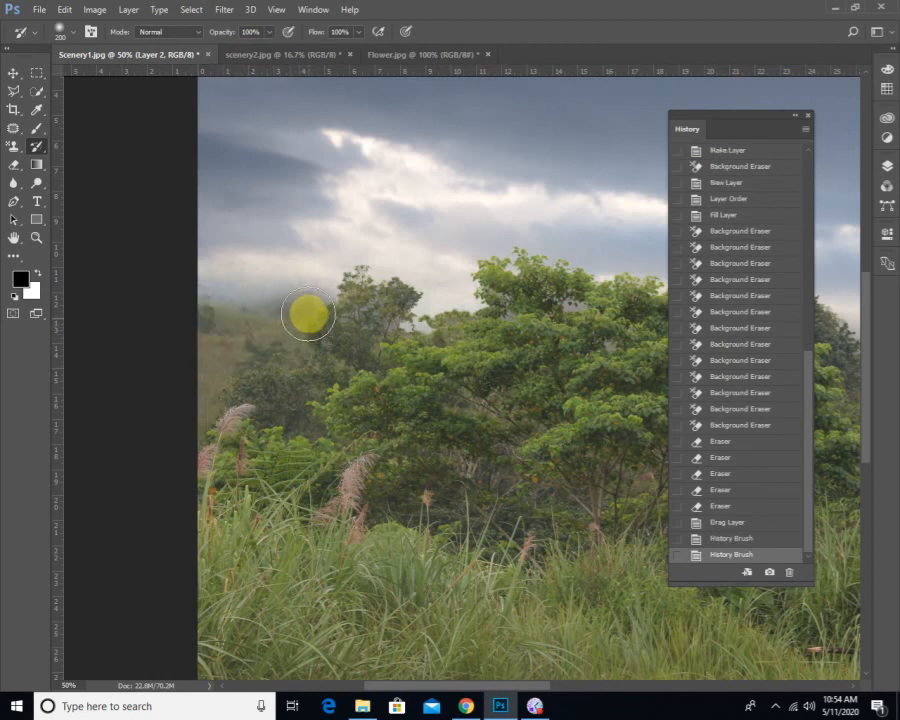
{"action": "mouse_move", "coordinate": [211, 295]}
{"action": "left_mouse_down"}
{"action": "mouse_move", "coordinate": [231, 177]}
{"action": "mouse_move", "coordinate": [229, 263]}
{"action": "mouse_move", "coordinate": [244, 373]}
{"action": "left_mouse_up"}
{"action": "key", "text": "ctrl+z"}
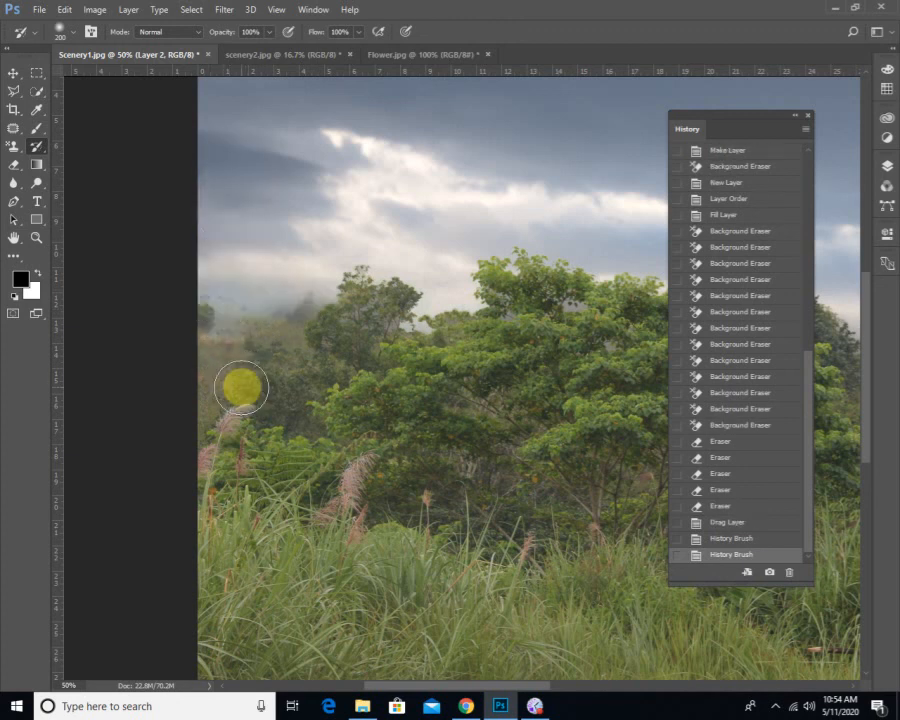
Restore more of the hillside and the gap behind the left trees with further History Brush strokes on Layer 2.
{"action": "mouse_move", "coordinate": [297, 322]}
{"action": "left_mouse_down"}
{"action": "mouse_move", "coordinate": [275, 350]}
{"action": "mouse_move", "coordinate": [279, 340]}
{"action": "mouse_move", "coordinate": [204, 341]}
{"action": "mouse_move", "coordinate": [209, 402]}
{"action": "mouse_move", "coordinate": [240, 420]}
{"action": "left_mouse_up"}
{"action": "left_click_drag", "start_coordinate": [268, 427], "coordinate": [396, 380]}
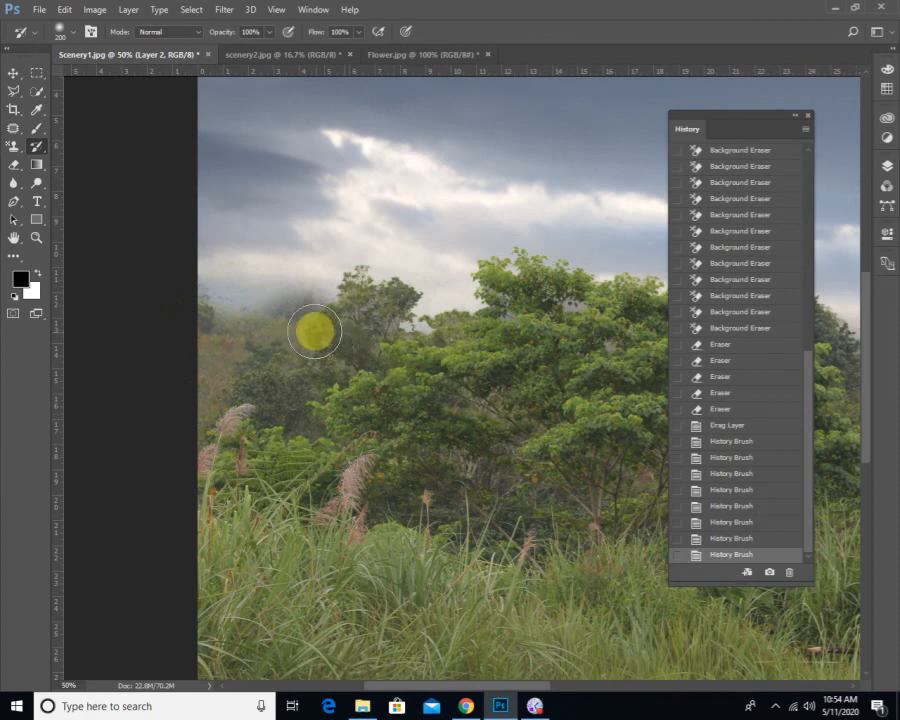
{"action": "left_click_drag", "start_coordinate": [313, 329], "coordinate": [307, 344]}
{"action": "left_click", "coordinate": [296, 329]}
{"action": "left_click", "coordinate": [296, 330]}
{"action": "left_click", "coordinate": [298, 336]}
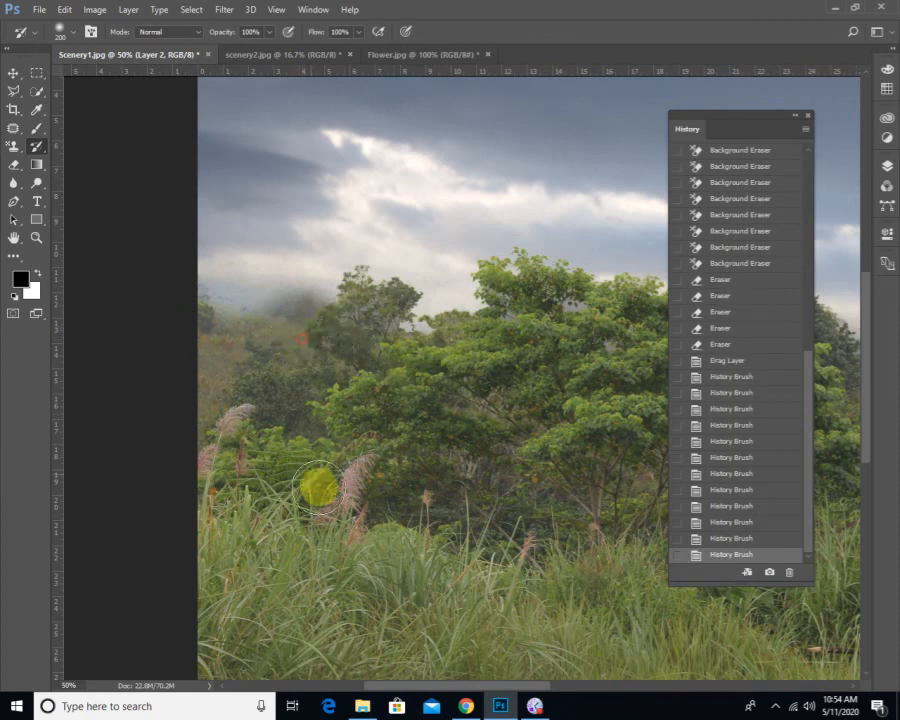
Recolour the sky on Layer 2 with Hue/Saturation, setting Hue to +16, Saturation to +41 and Lightness to -26.
{"action": "left_click", "coordinate": [540, 428], "text": "alt"}
{"action": "left_click", "coordinate": [540, 425], "text": "alt"}
{"action": "left_click", "coordinate": [540, 425], "text": "alt"}
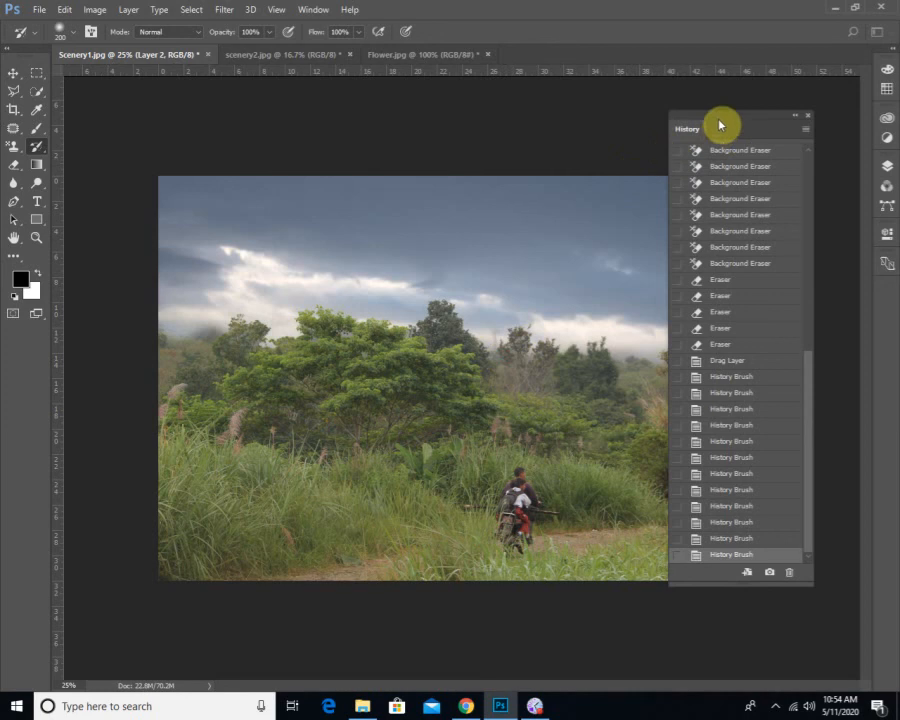
{"action": "left_click_drag", "start_coordinate": [724, 118], "coordinate": [707, 438]}
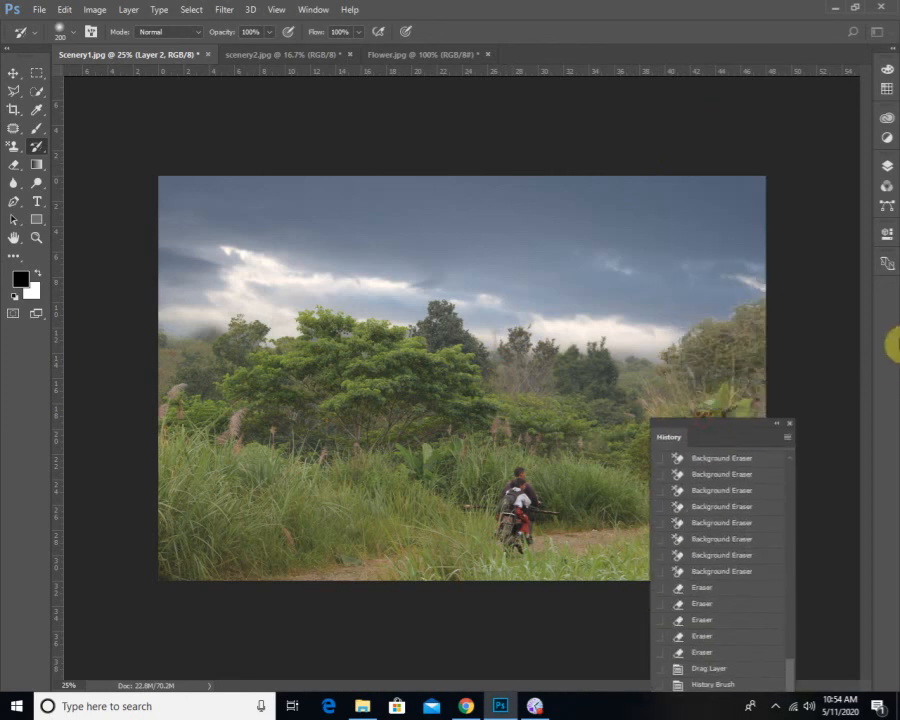
{"action": "left_click", "coordinate": [889, 175]}
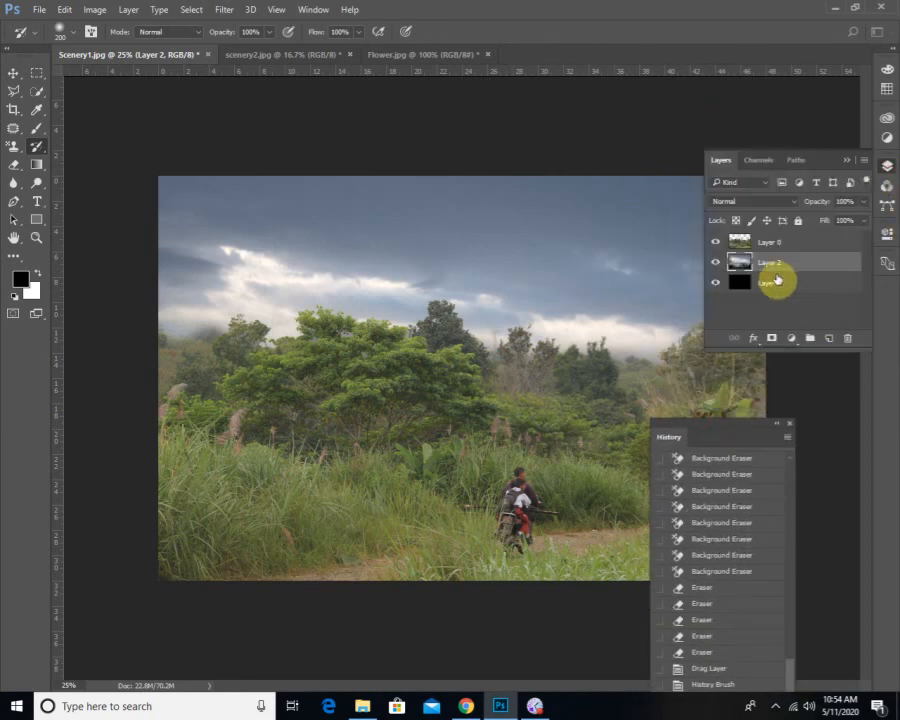
{"action": "key", "text": "ctrl+u"}
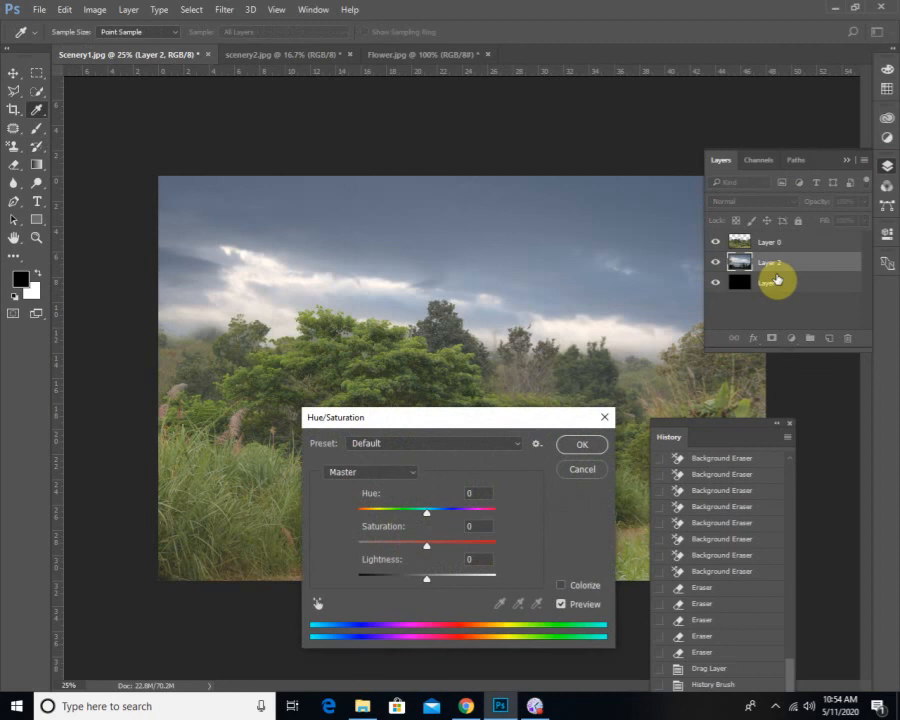
{"action": "mouse_move", "coordinate": [426, 513]}
{"action": "left_mouse_down"}
{"action": "mouse_move", "coordinate": [459, 511]}
{"action": "mouse_move", "coordinate": [382, 516]}
{"action": "mouse_move", "coordinate": [435, 524]}
{"action": "mouse_move", "coordinate": [452, 546]}
{"action": "mouse_move", "coordinate": [450, 514]}
{"action": "mouse_move", "coordinate": [439, 520]}
{"action": "left_mouse_up"}
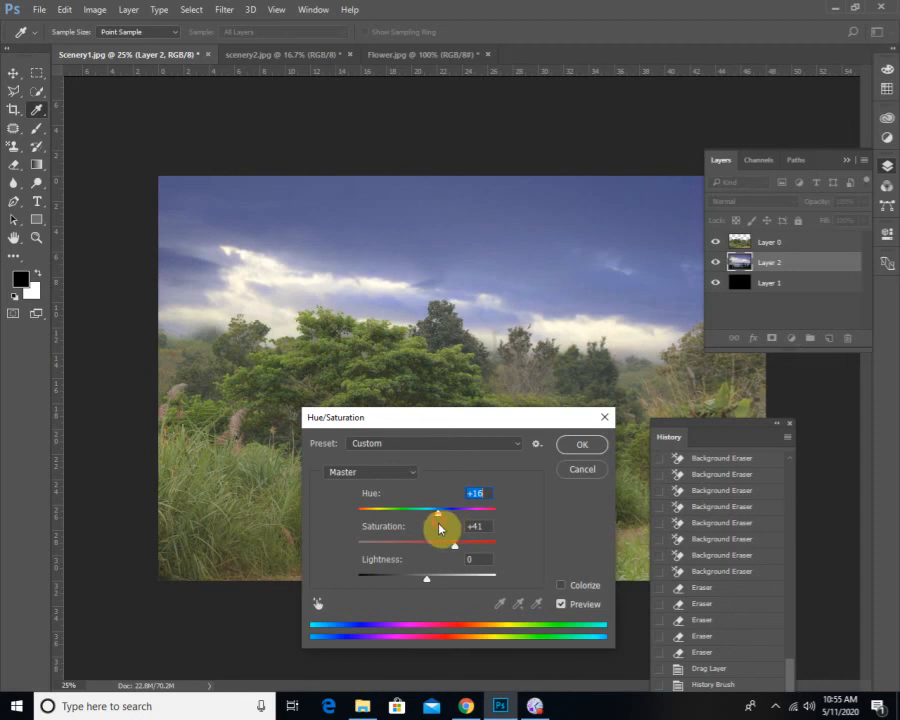
{"action": "left_click_drag", "start_coordinate": [428, 580], "coordinate": [410, 585]}
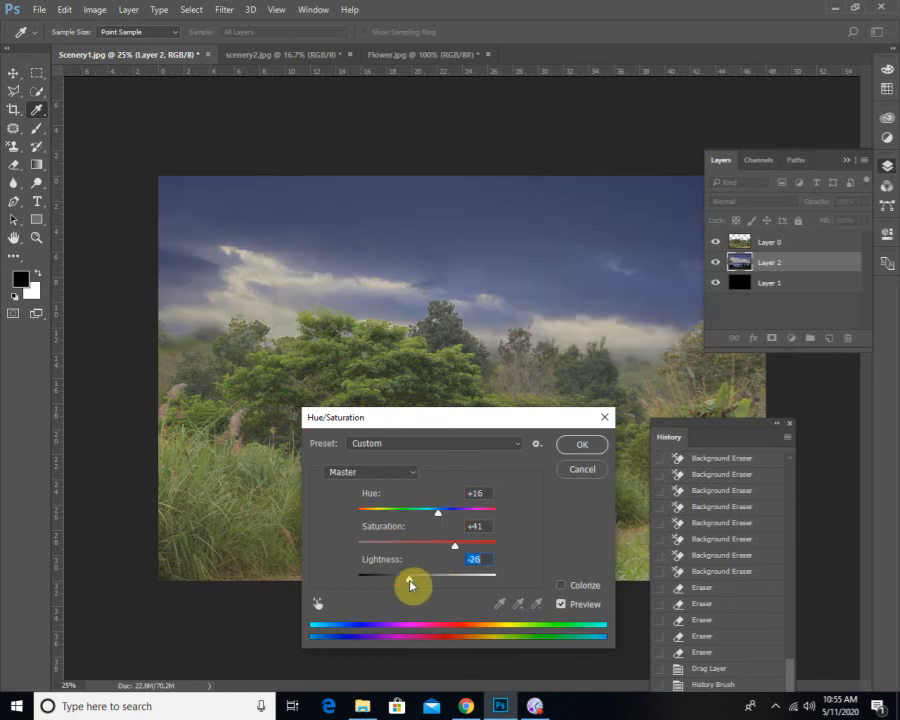
{"action": "left_click", "coordinate": [582, 444]}
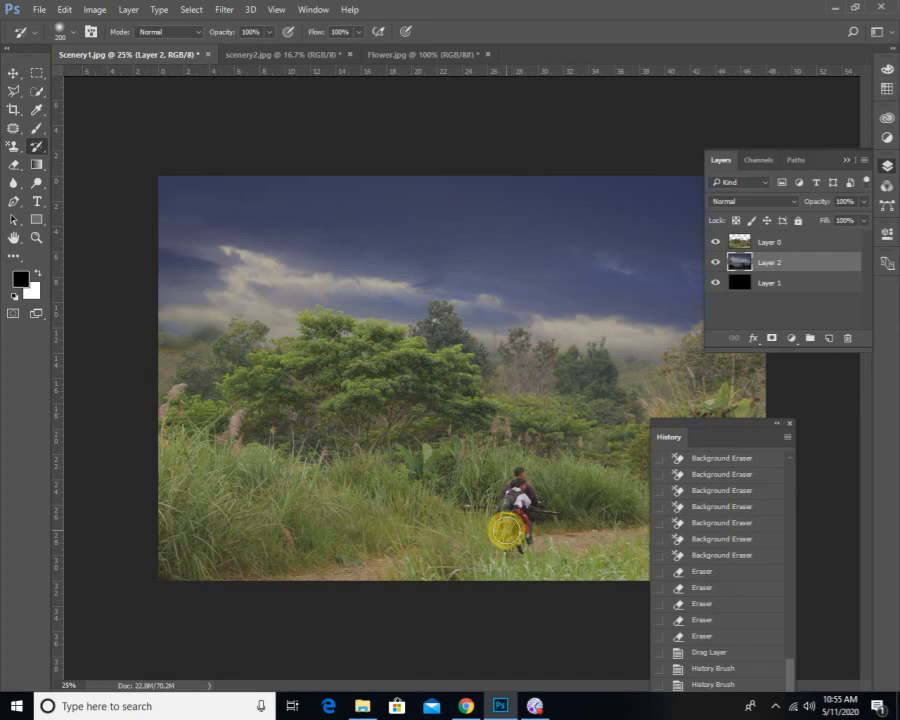
Choose the Magic Eraser tool, switch to Flower.jpg and fit the image in the window.
{"action": "left_click", "coordinate": [15, 172]}
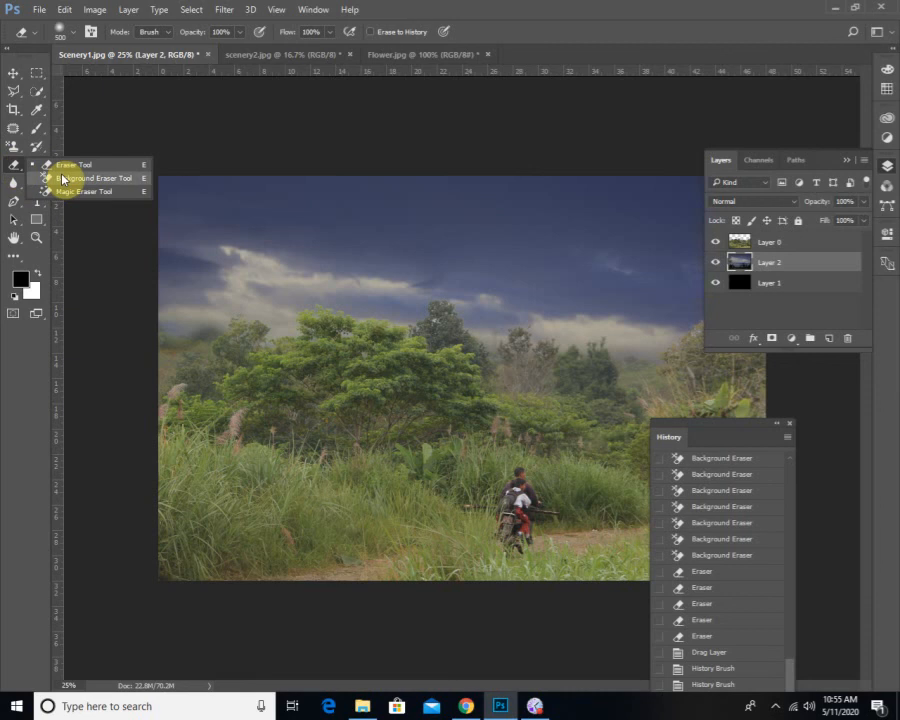
{"action": "left_click", "coordinate": [62, 178]}
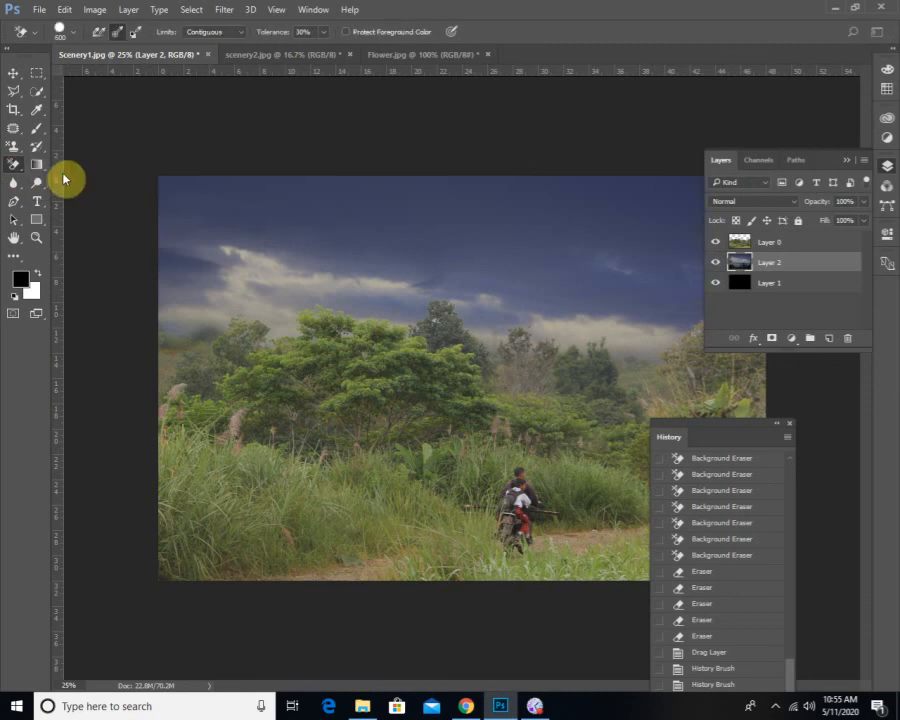
{"action": "left_click", "coordinate": [12, 172]}
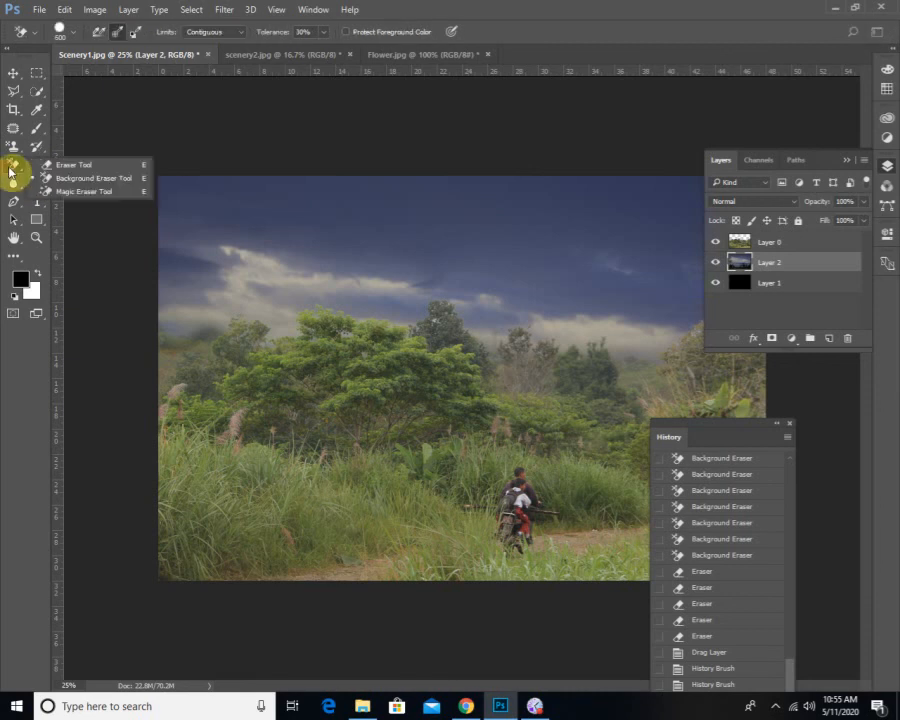
{"action": "left_click", "coordinate": [90, 193]}
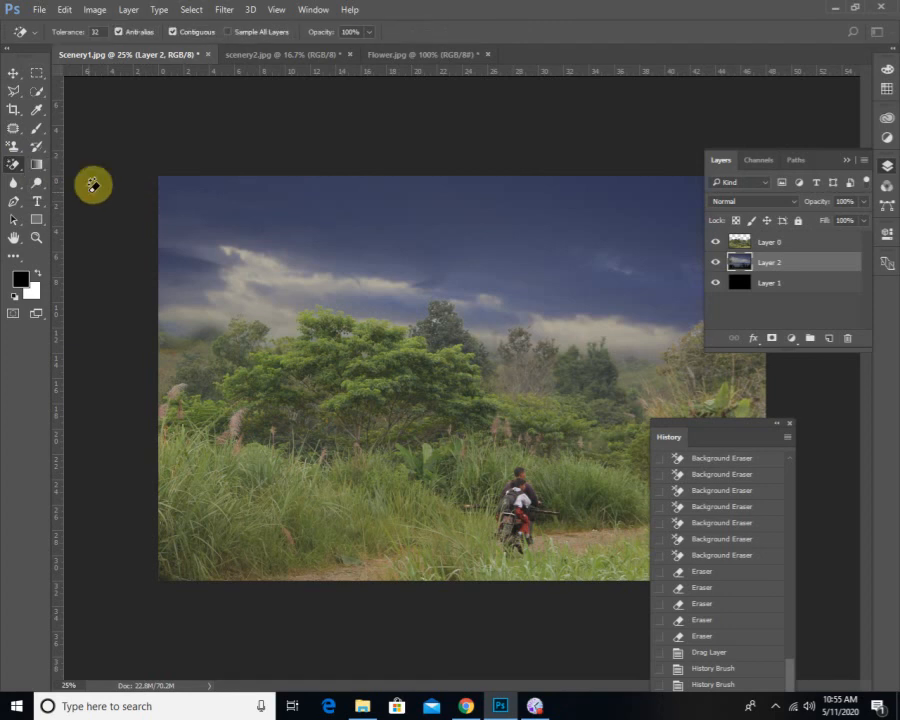
{"action": "left_click", "coordinate": [243, 55]}
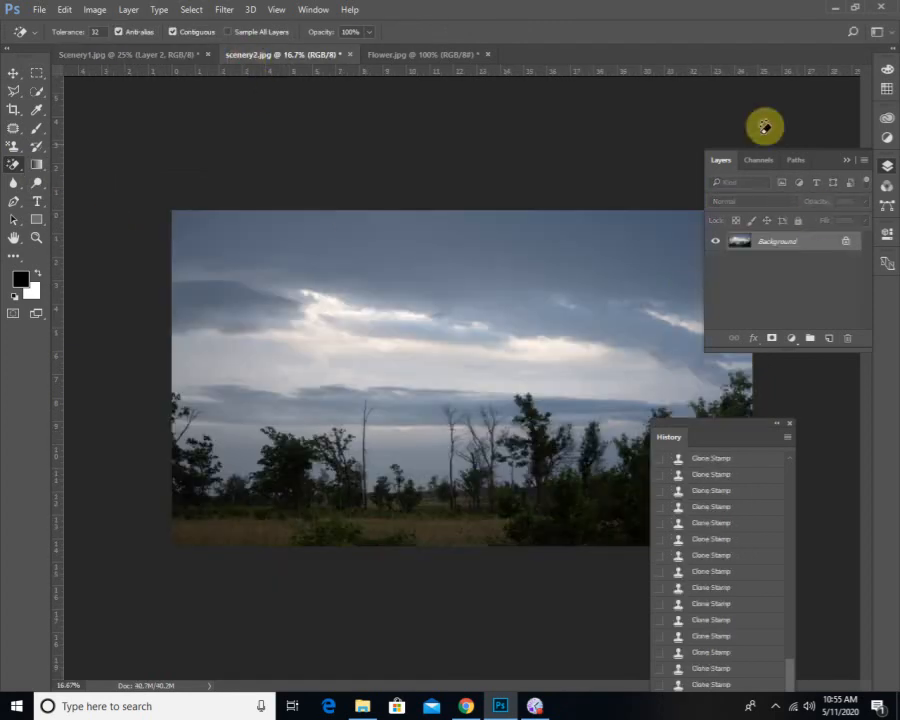
{"action": "left_click", "coordinate": [445, 55]}
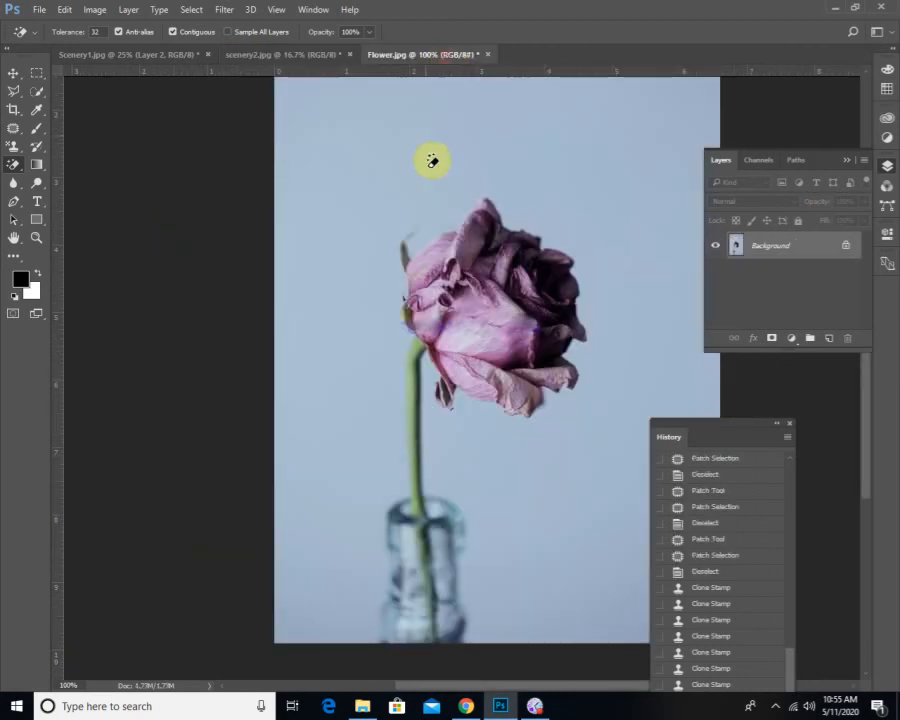
{"action": "key", "text": "ctrl+0"}
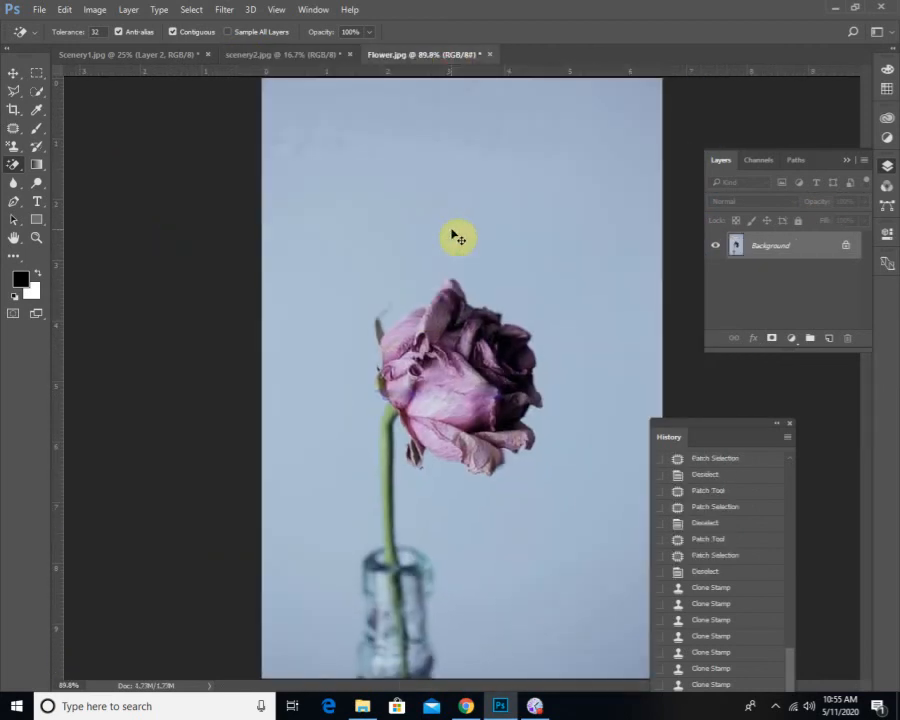
Try the Magic Eraser on the blue background of Flower.jpg with Contiguous on and off, undoing each attempt.
{"action": "left_click", "coordinate": [36, 95]}
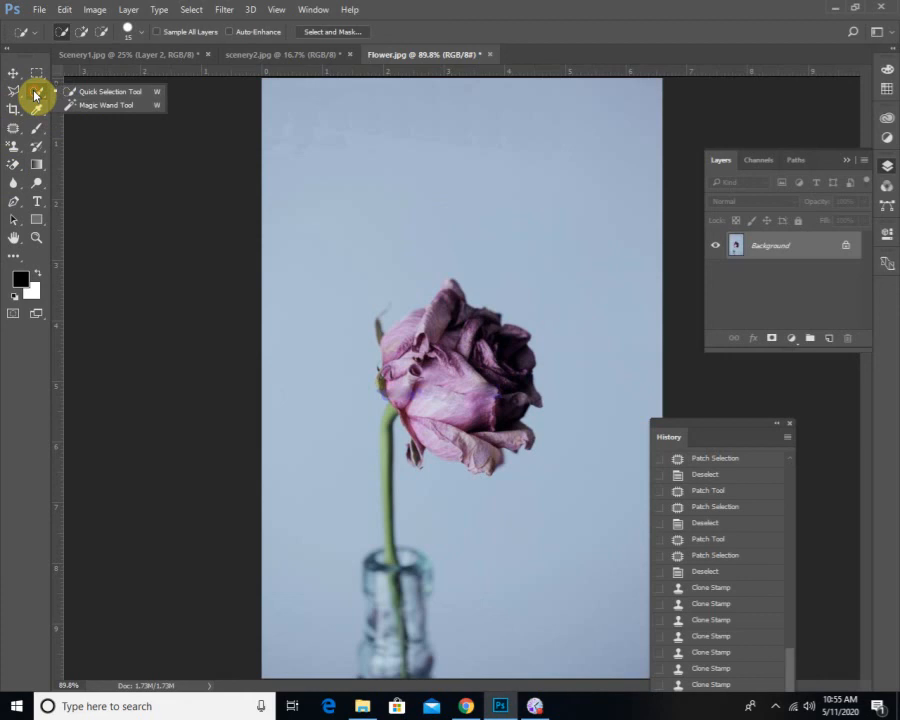
{"action": "left_click", "coordinate": [111, 115]}
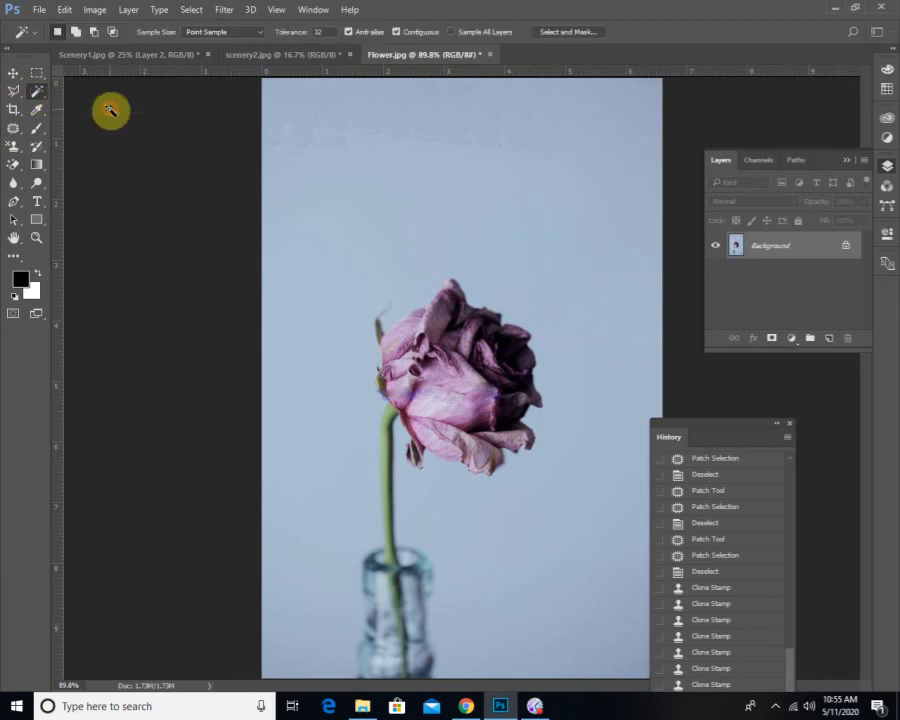
{"action": "left_click", "coordinate": [14, 165]}
{"action": "left_click", "coordinate": [298, 120]}
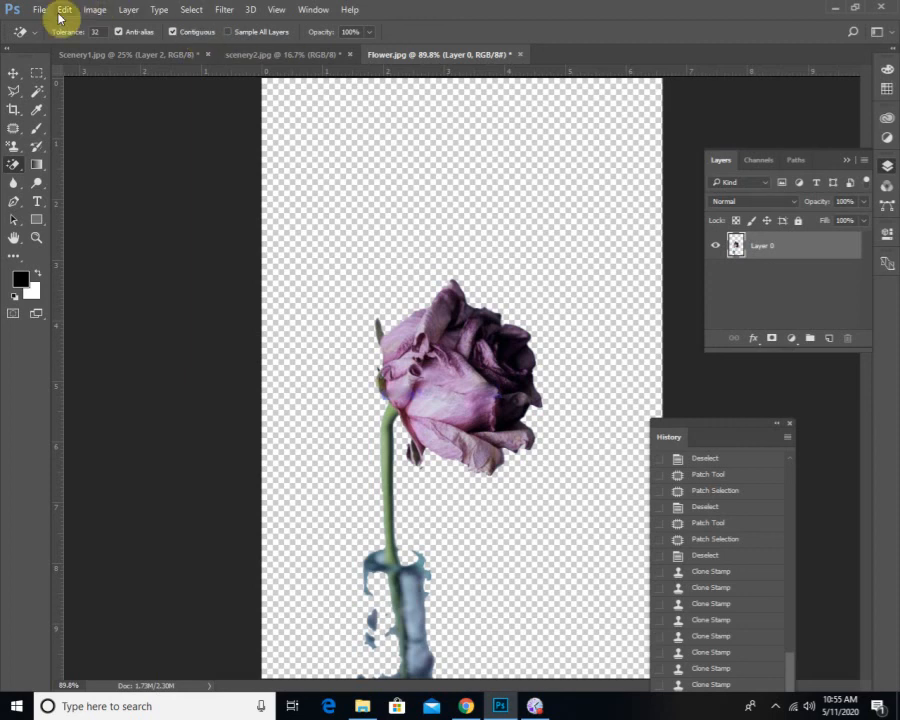
{"action": "key", "text": "ctrl+z"}
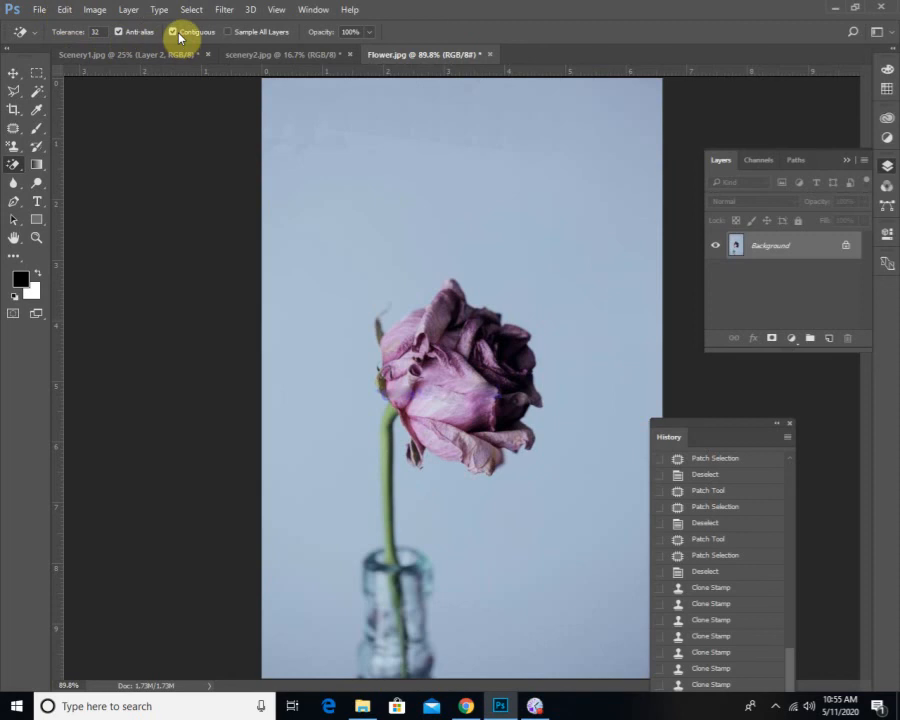
{"action": "left_click", "coordinate": [331, 152]}
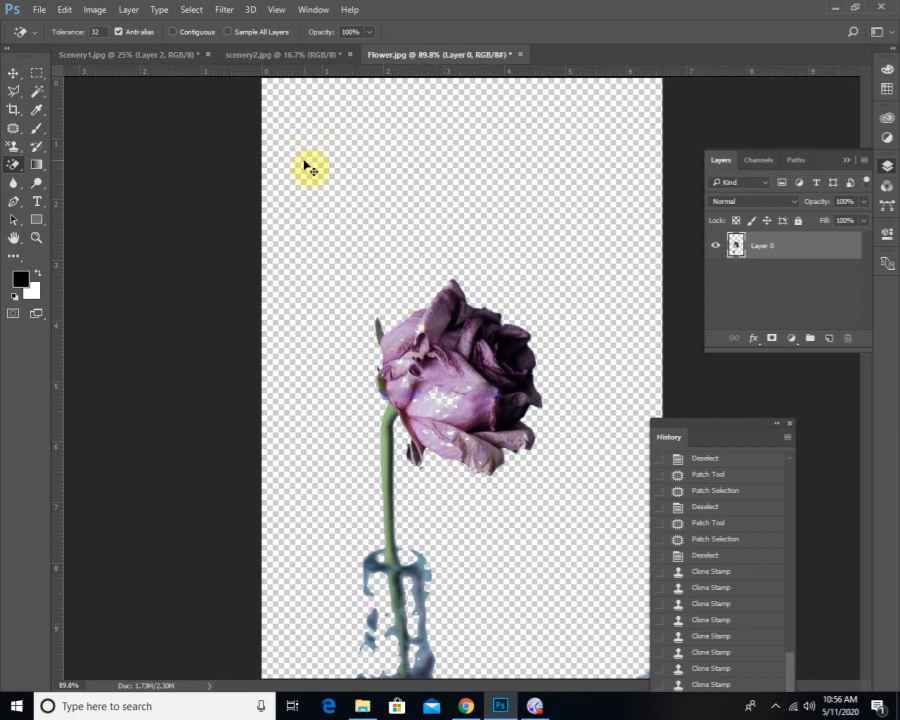
{"action": "key", "text": "ctrl+z"}
Turn Contiguous back on and erase the blue background around the rose with the Magic Eraser.
{"action": "left_click", "coordinate": [174, 32]}
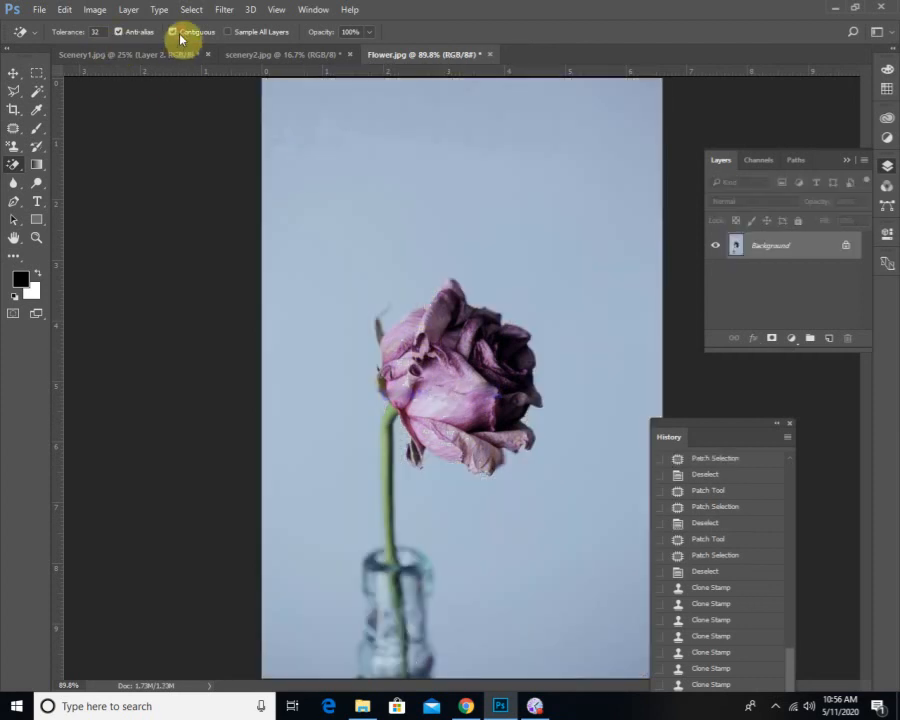
{"action": "left_click", "coordinate": [362, 100]}
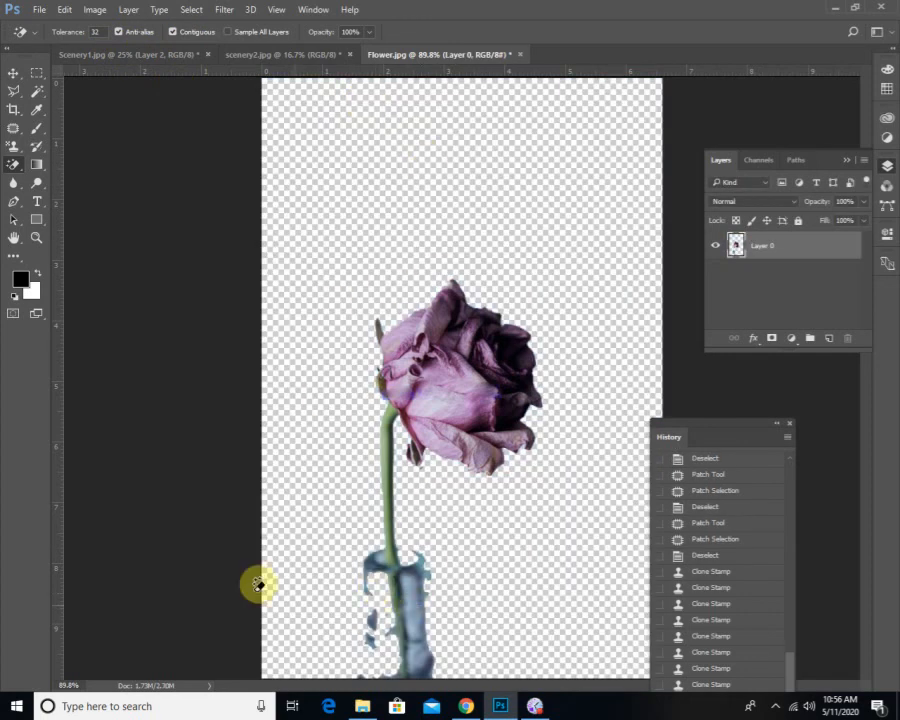
Bring the rose head, selected with a rectangular marquee, into Scenery1.jpg and place its layer above Layer 0.
{"action": "left_click", "coordinate": [35, 74]}
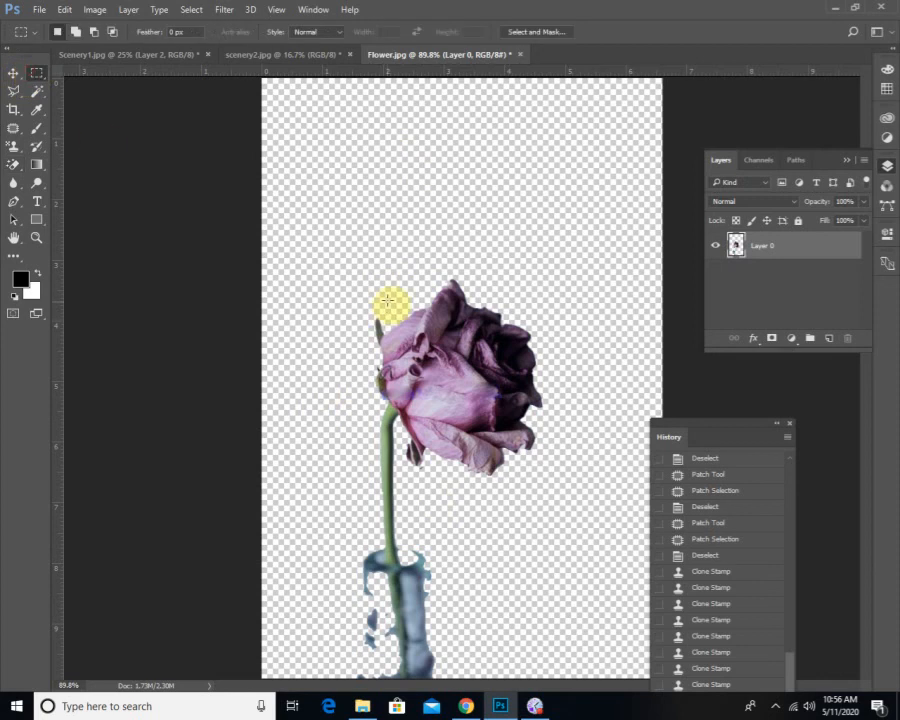
{"action": "left_click_drag", "start_coordinate": [330, 244], "coordinate": [572, 513]}
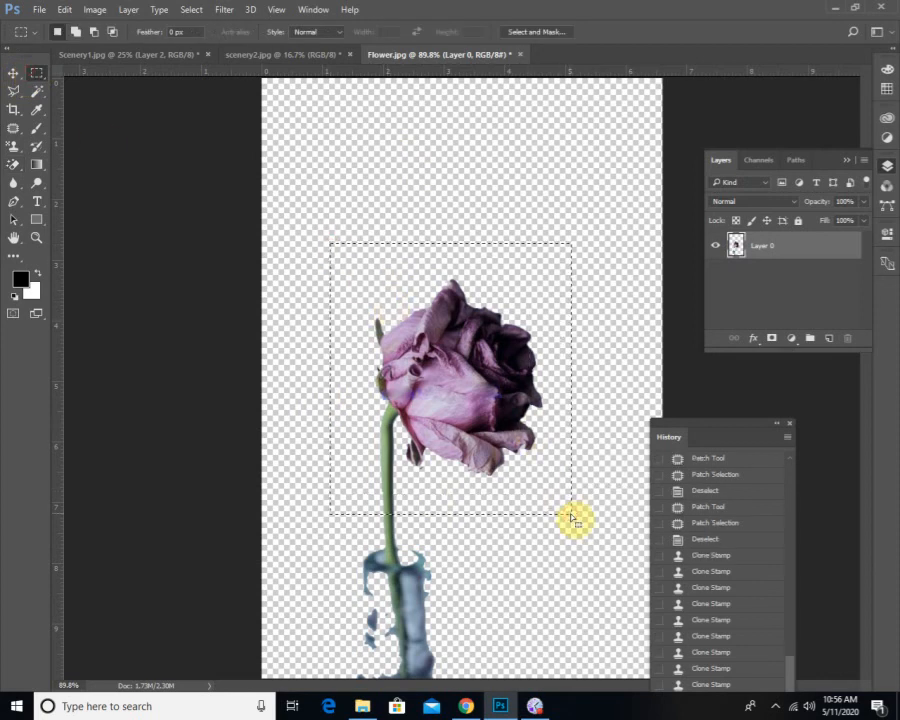
{"action": "key", "text": "v"}
{"action": "left_click_drag", "start_coordinate": [388, 334], "coordinate": [323, 489]}
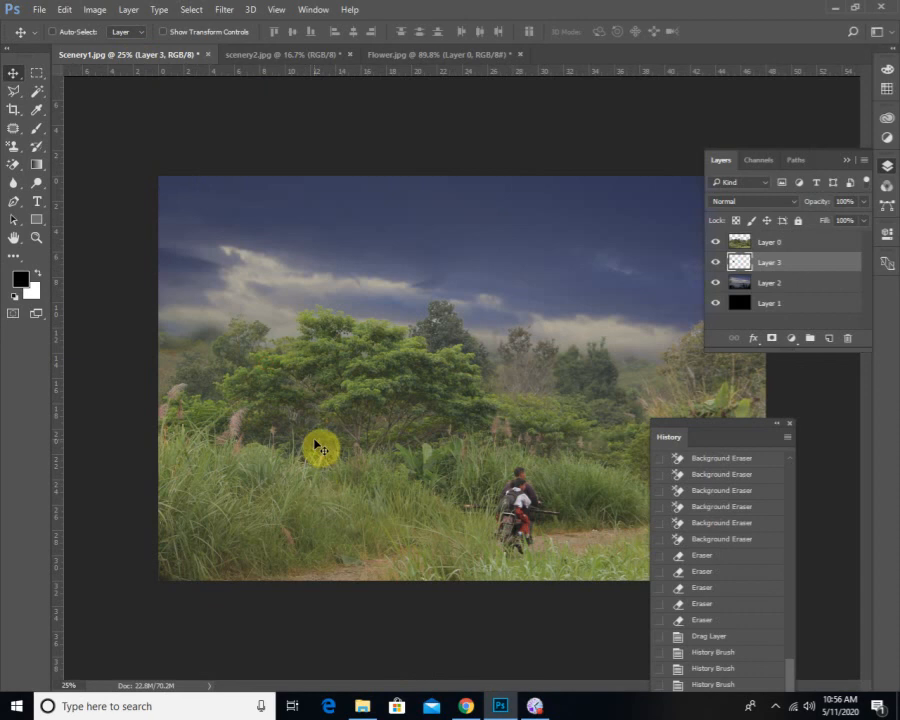
{"action": "left_click_drag", "start_coordinate": [822, 265], "coordinate": [812, 240]}
Move the rose on Layer 3 down into the tall grass below the large tree.
{"action": "left_click_drag", "start_coordinate": [308, 448], "coordinate": [338, 541]}
{"action": "key", "text": "ctrl+plus"}
{"action": "key", "text": "ctrl+plus"}
{"action": "key", "text": "ctrl+plus"}
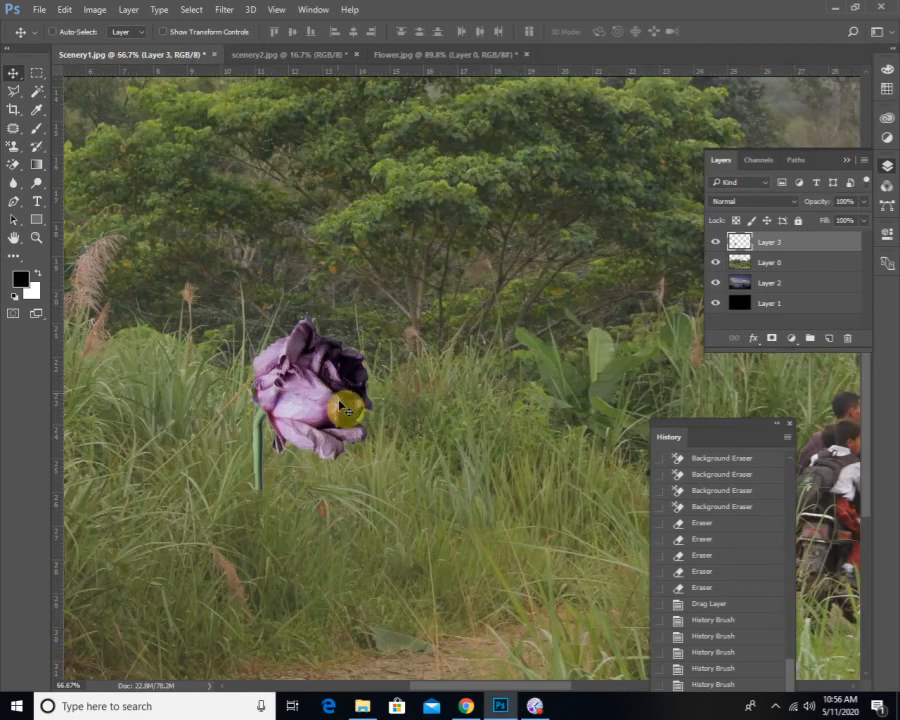
{"action": "left_click_drag", "start_coordinate": [340, 407], "coordinate": [351, 494]}
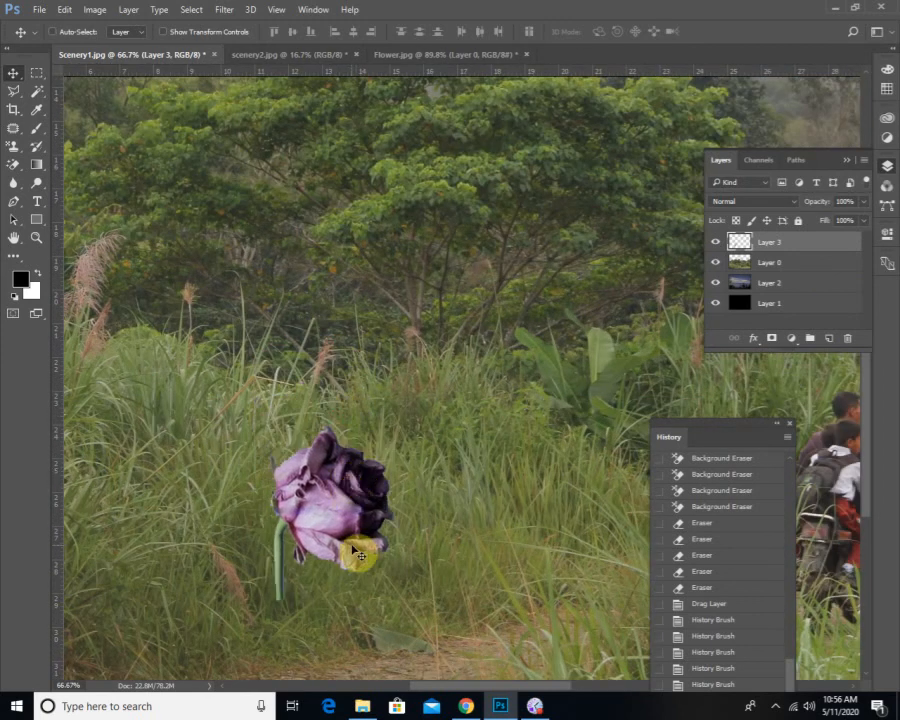
Scale the rose on Layer 3 to about 30% and place it in the lower-left corner of the scenery.
{"action": "key", "text": "ctrl+minus"}
{"action": "key", "text": "ctrl+minus"}
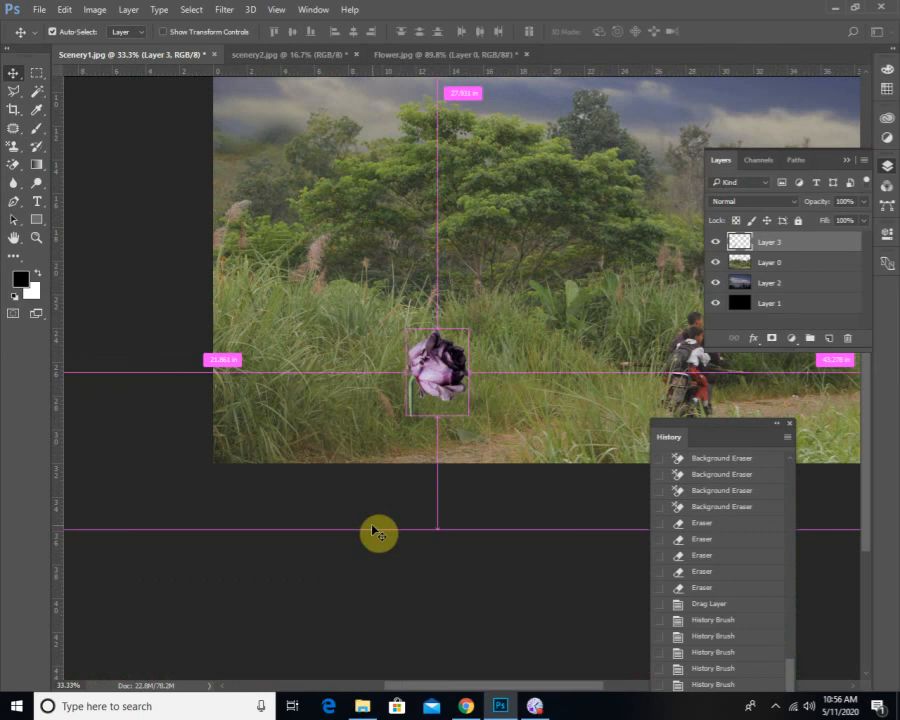
{"action": "key", "text": "ctrl+t"}
{"action": "left_click_drag", "start_coordinate": [466, 326], "coordinate": [450, 357]}
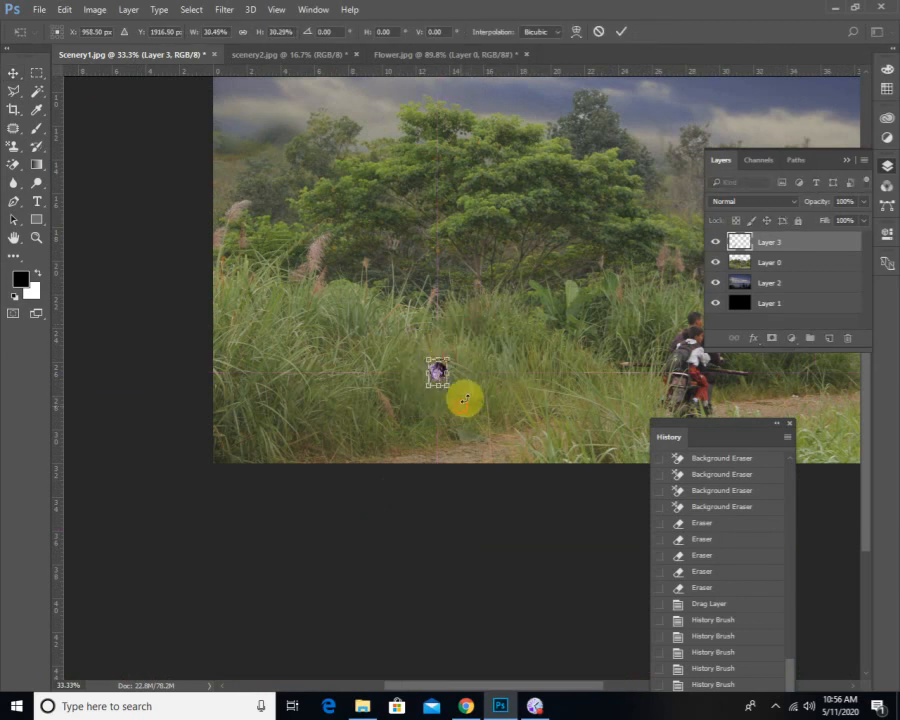
{"action": "left_click_drag", "start_coordinate": [460, 402], "coordinate": [261, 473]}
{"action": "key", "text": "Return"}
{"action": "key", "text": "ctrl+0"}
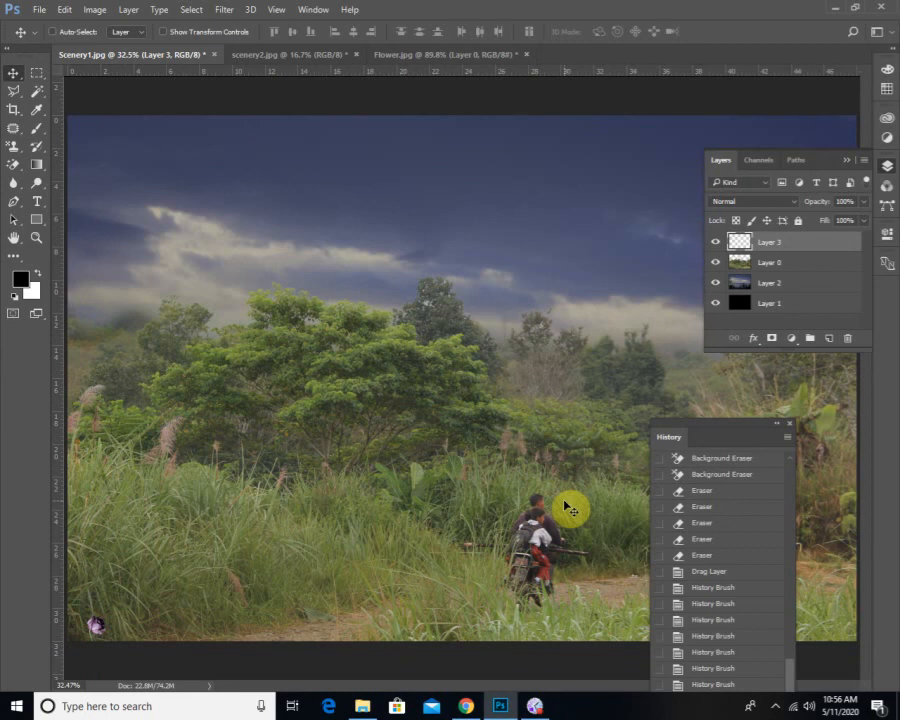
{"action": "left_click", "coordinate": [15, 168]}
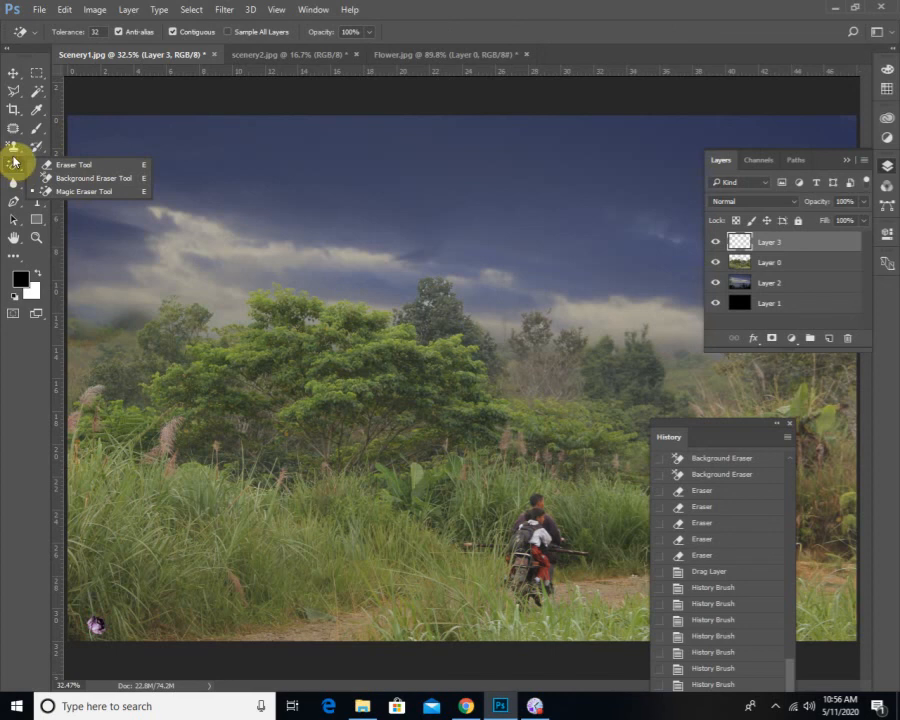
{"action": "left_click", "coordinate": [15, 164]}
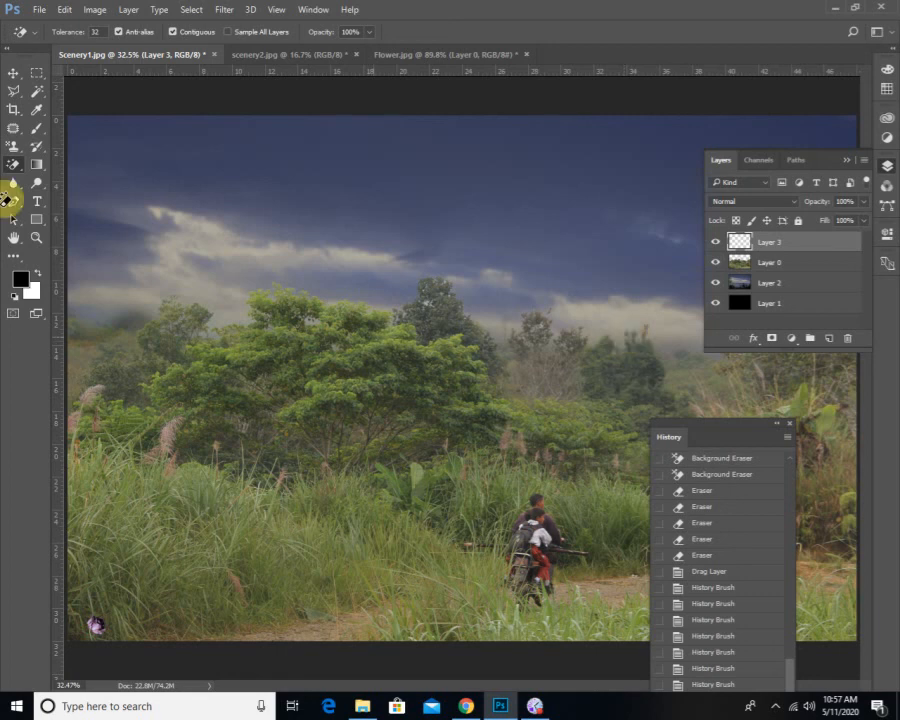
{"action": "left_click", "coordinate": [14, 72]}
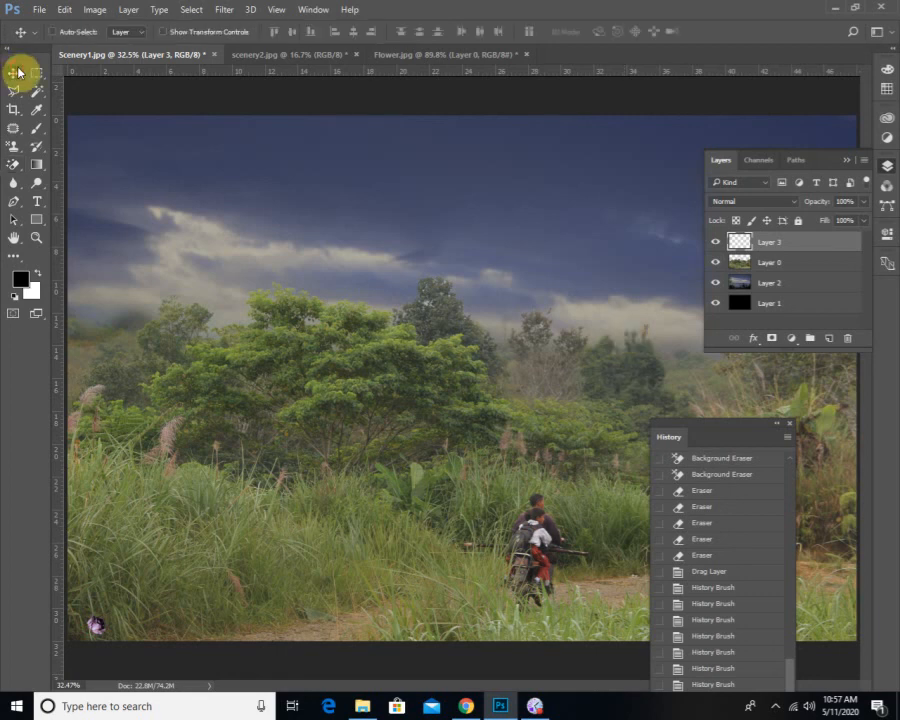